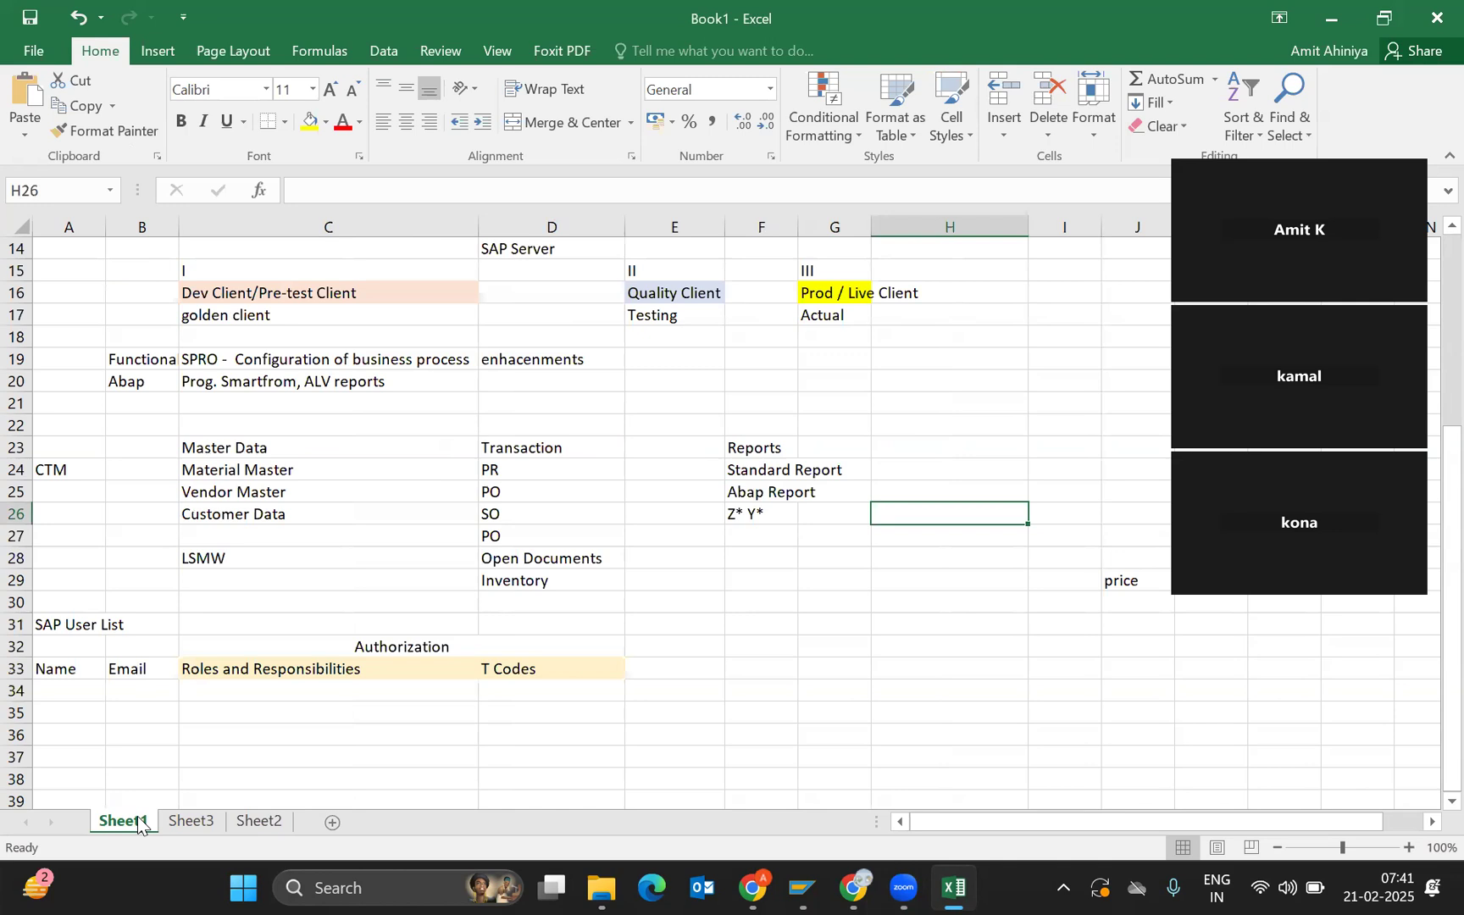
Show Sheet3 with the NJ01 storage locations and the MM01–MM03 and ME21–ME23N transaction codes.
left_click(195, 819)
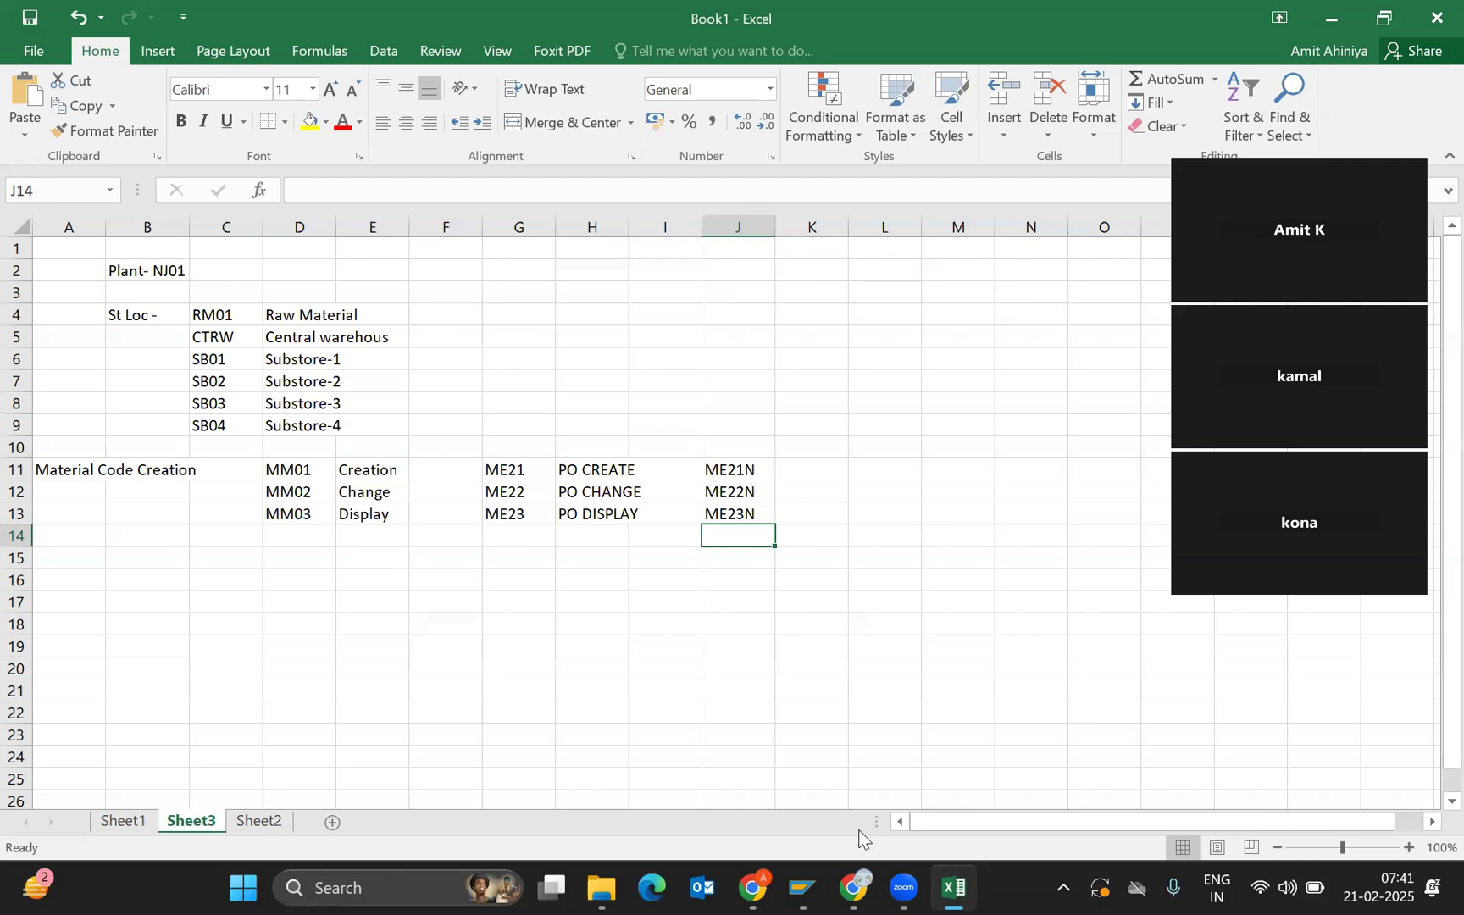
Open the SAP Demo logon and sign in with the saved user name and password.
mouse_move(802, 888)
left_click(790, 784)
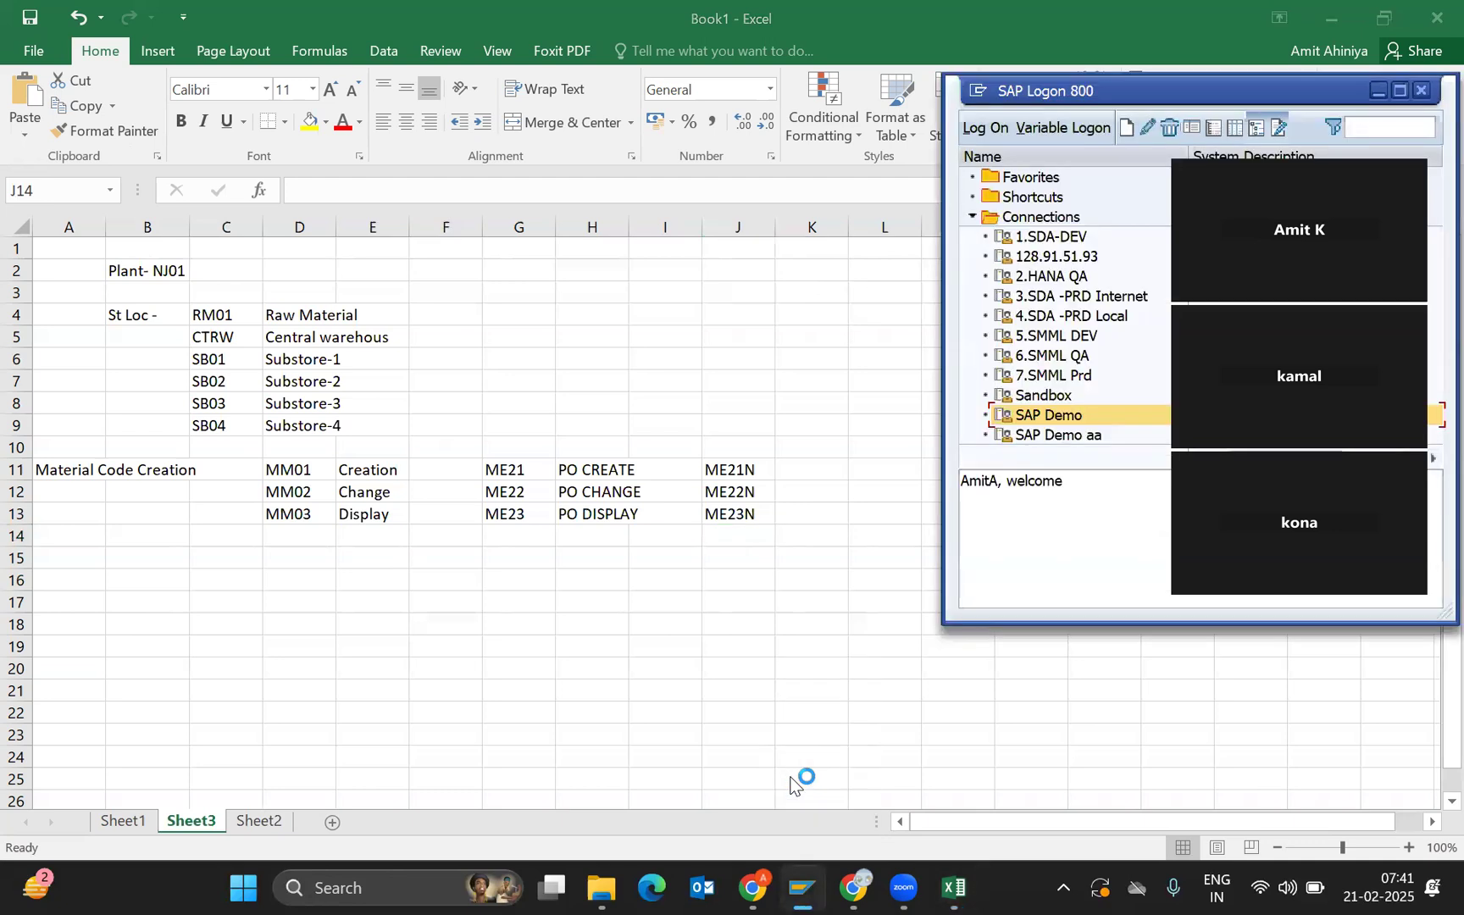
double_click(1043, 413)
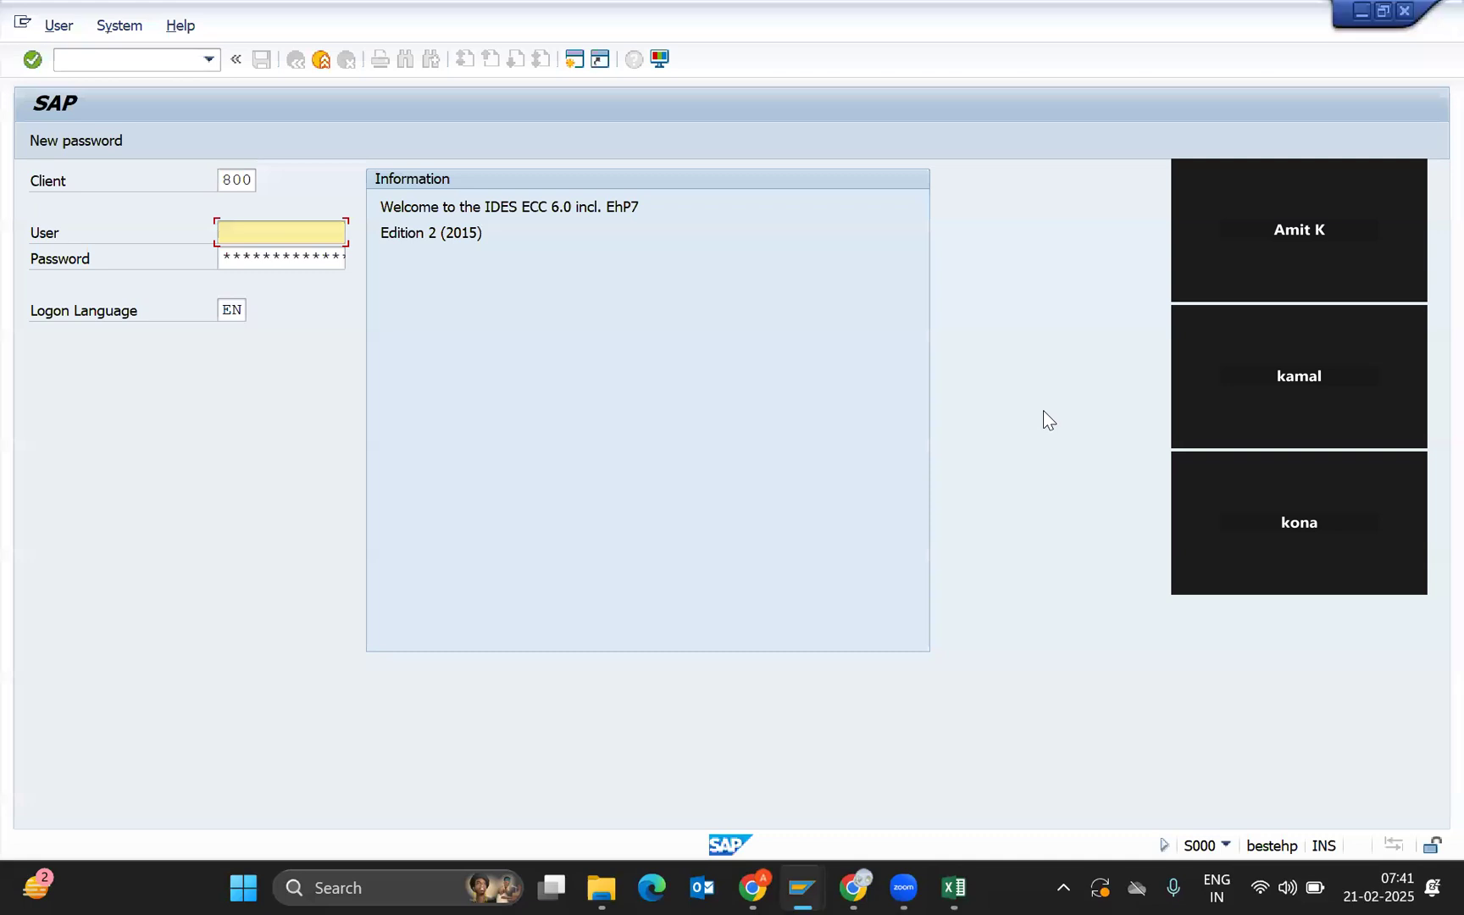
key("BackSpace")
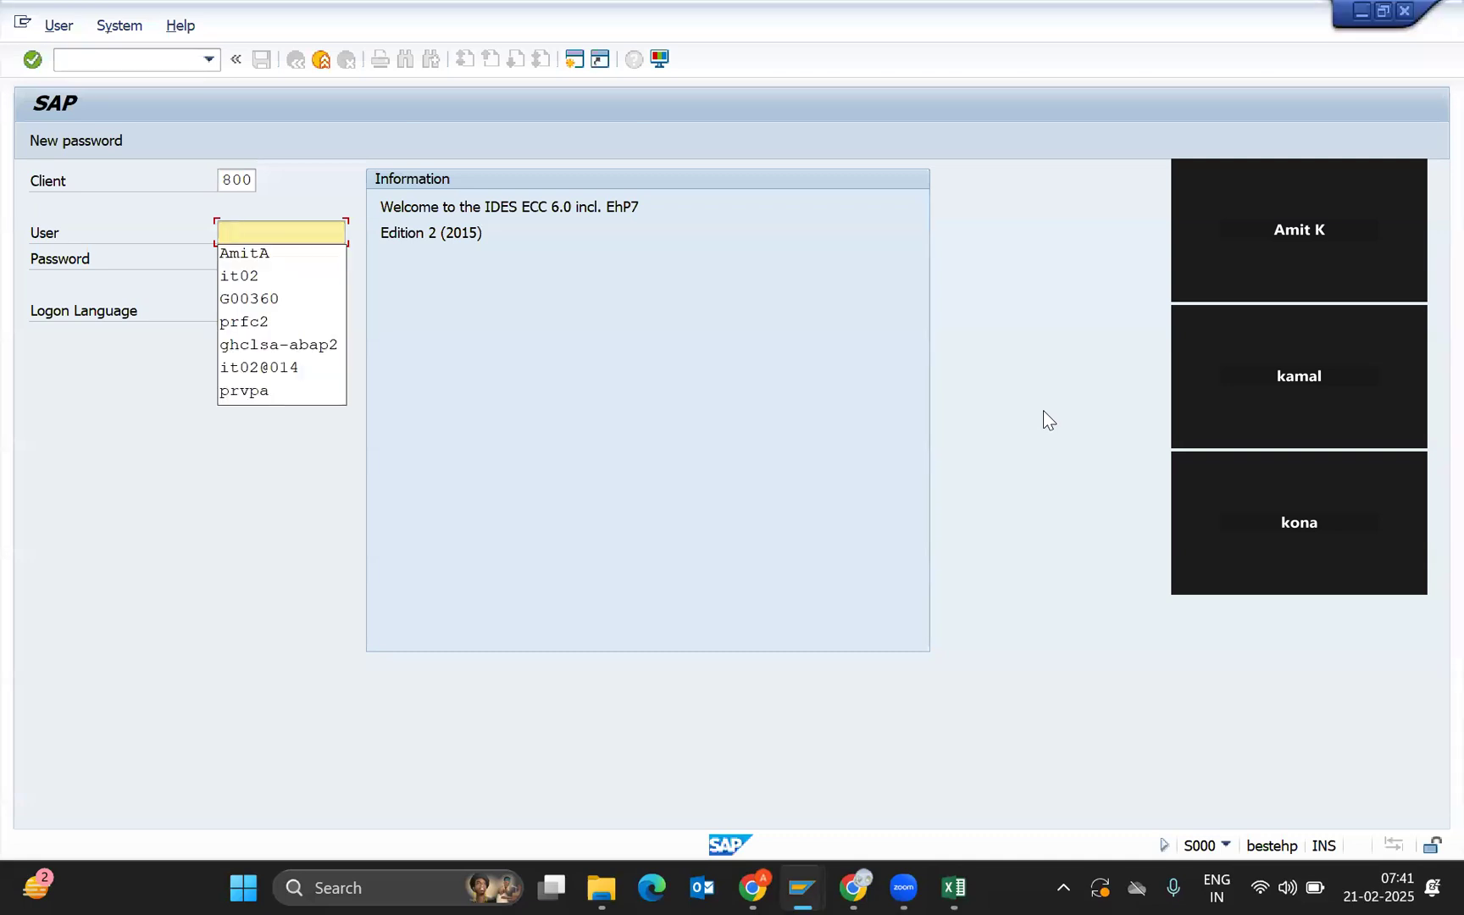
key("Down")
key("Return")
key("Tab")
type("******")
key("Return")
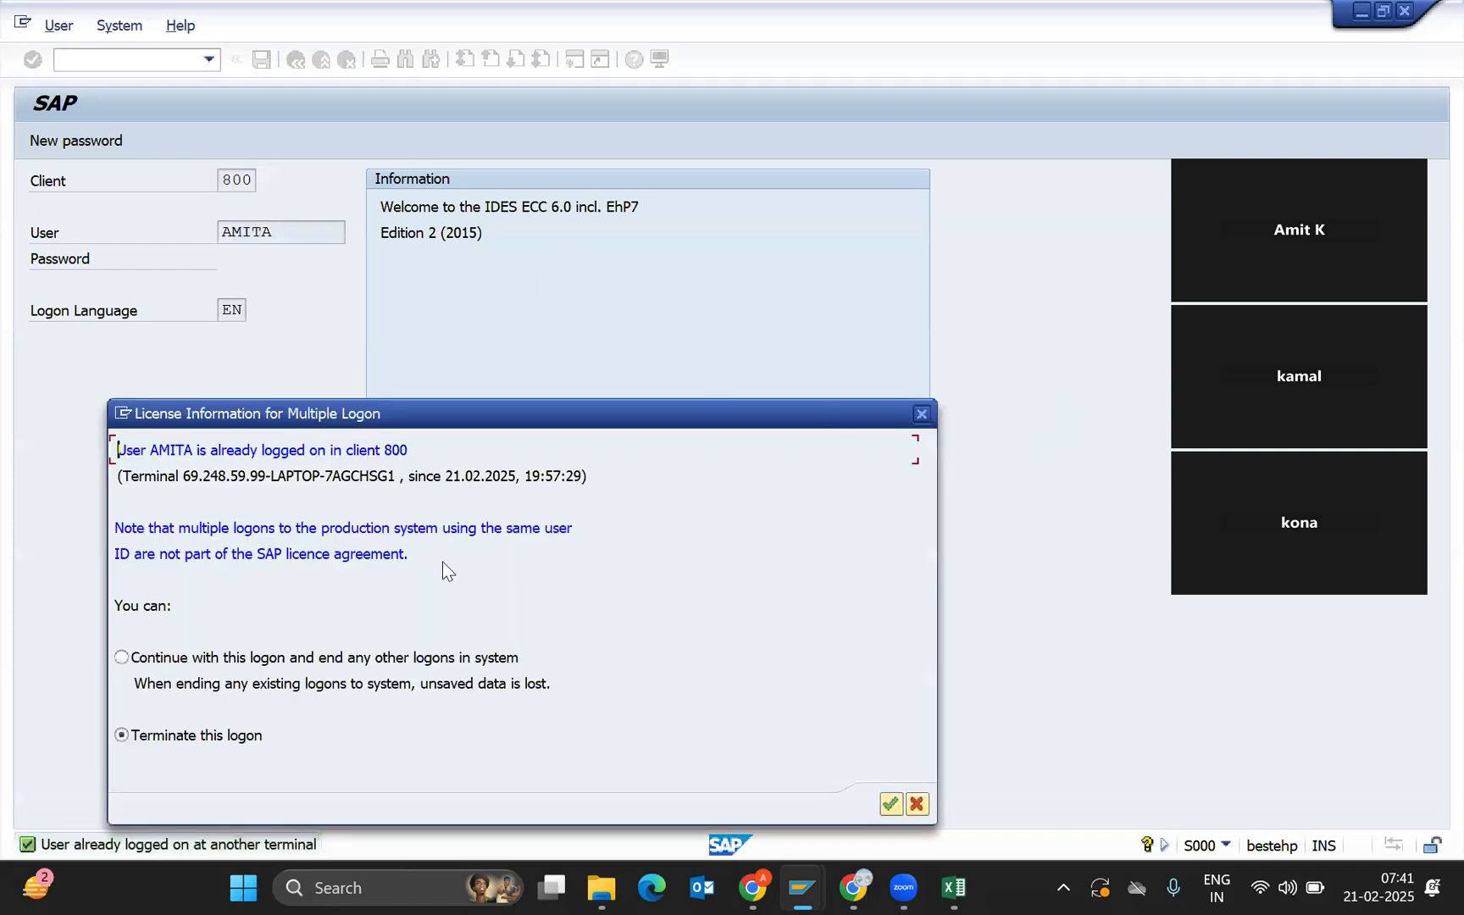
Continue with this logon, ending the other session, to reach SAP Easy Access.
key("Tab")
left_click(421, 660)
key("Return")
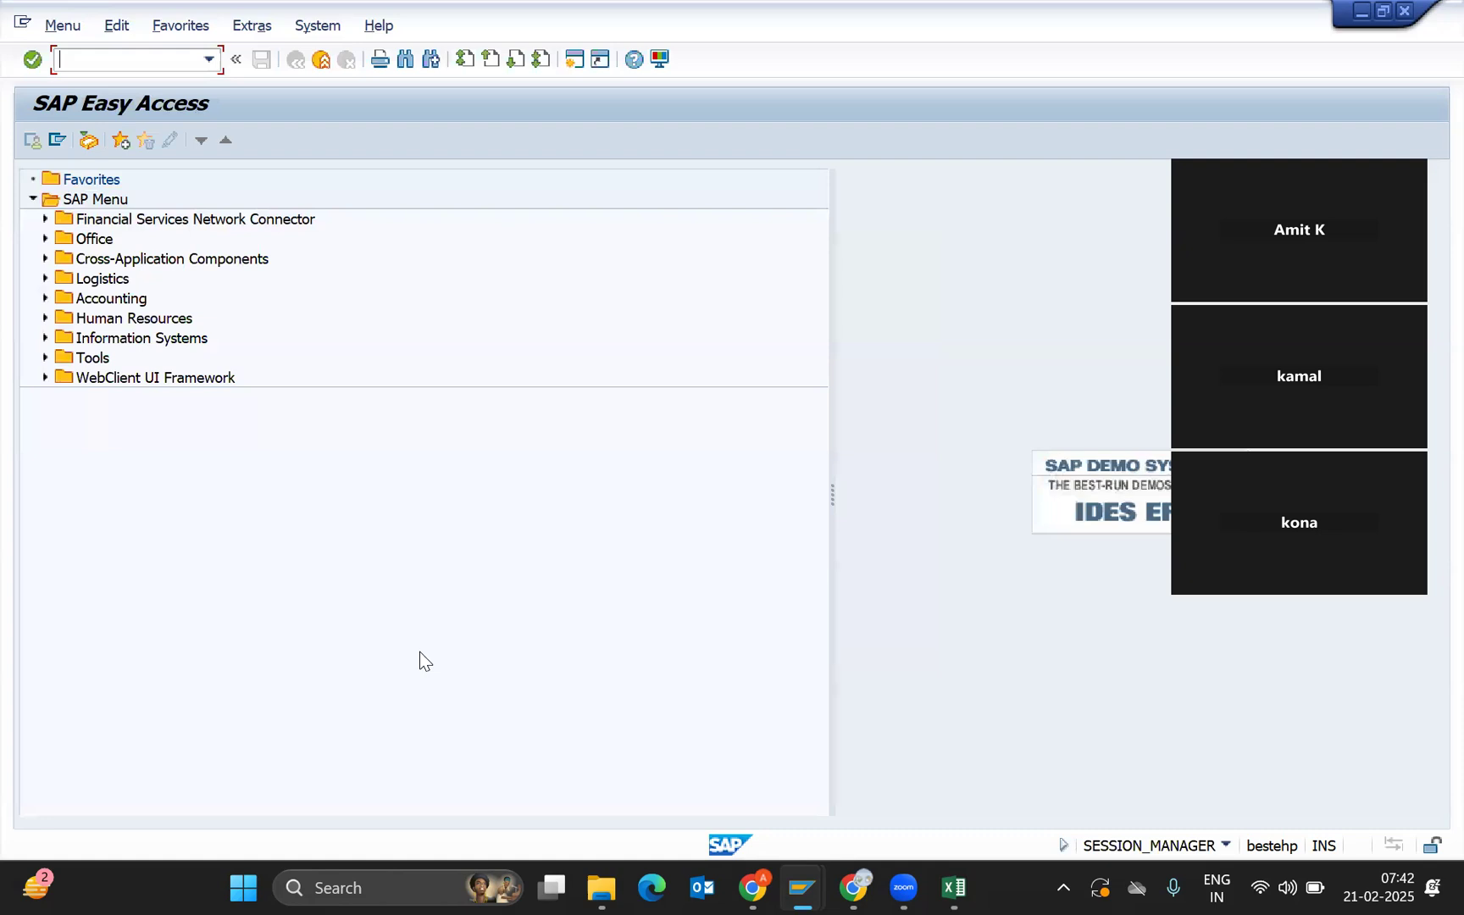
Start MM01 Create Material and place the cursor in the empty Material field.
type("mm01")
key("Return")
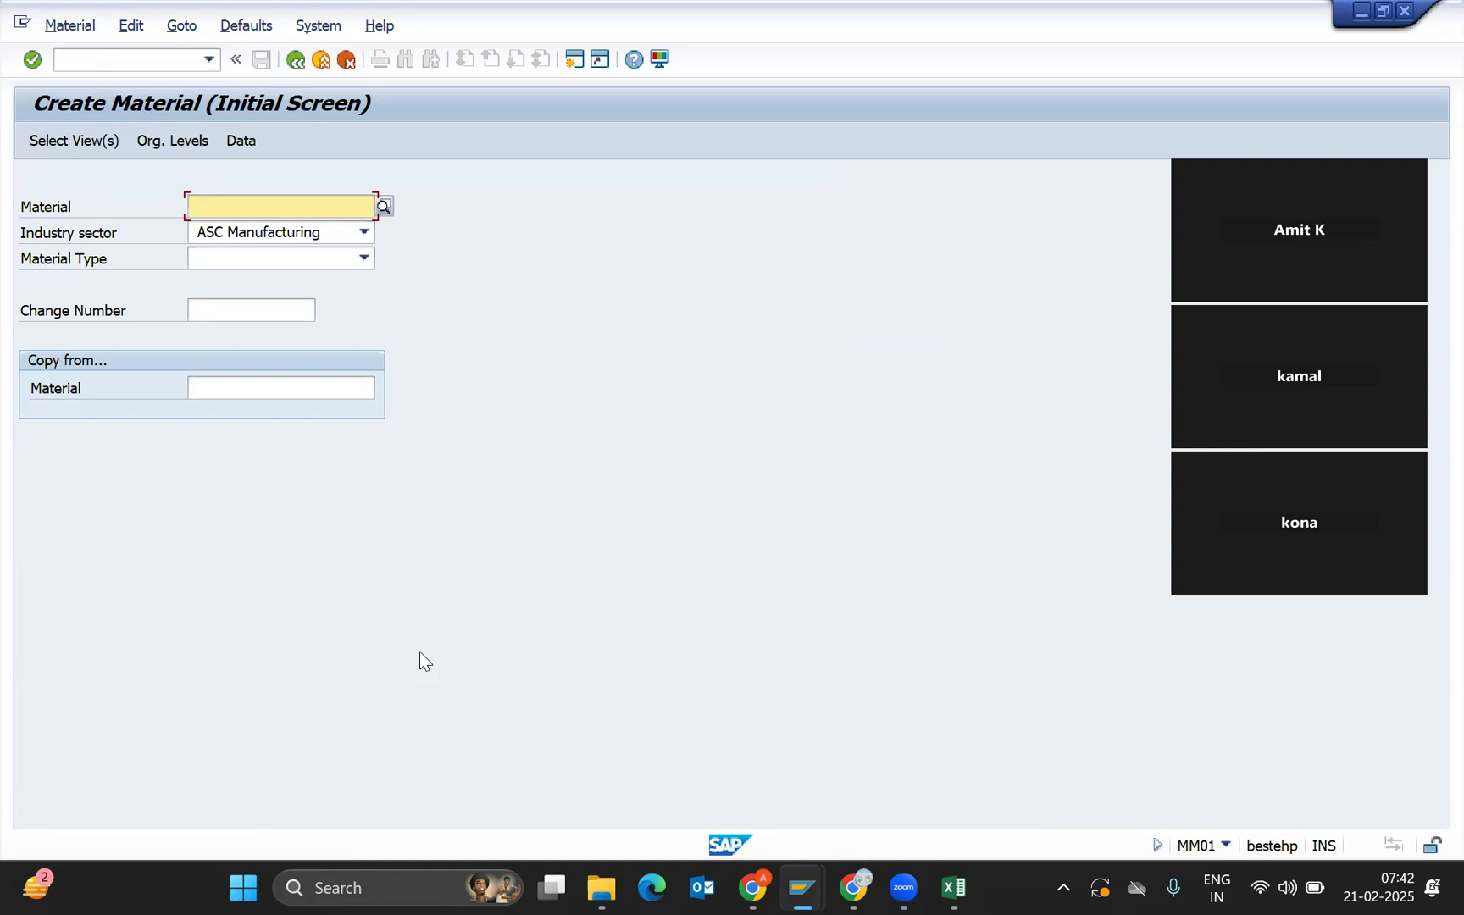
type("ououou")
key("Return")
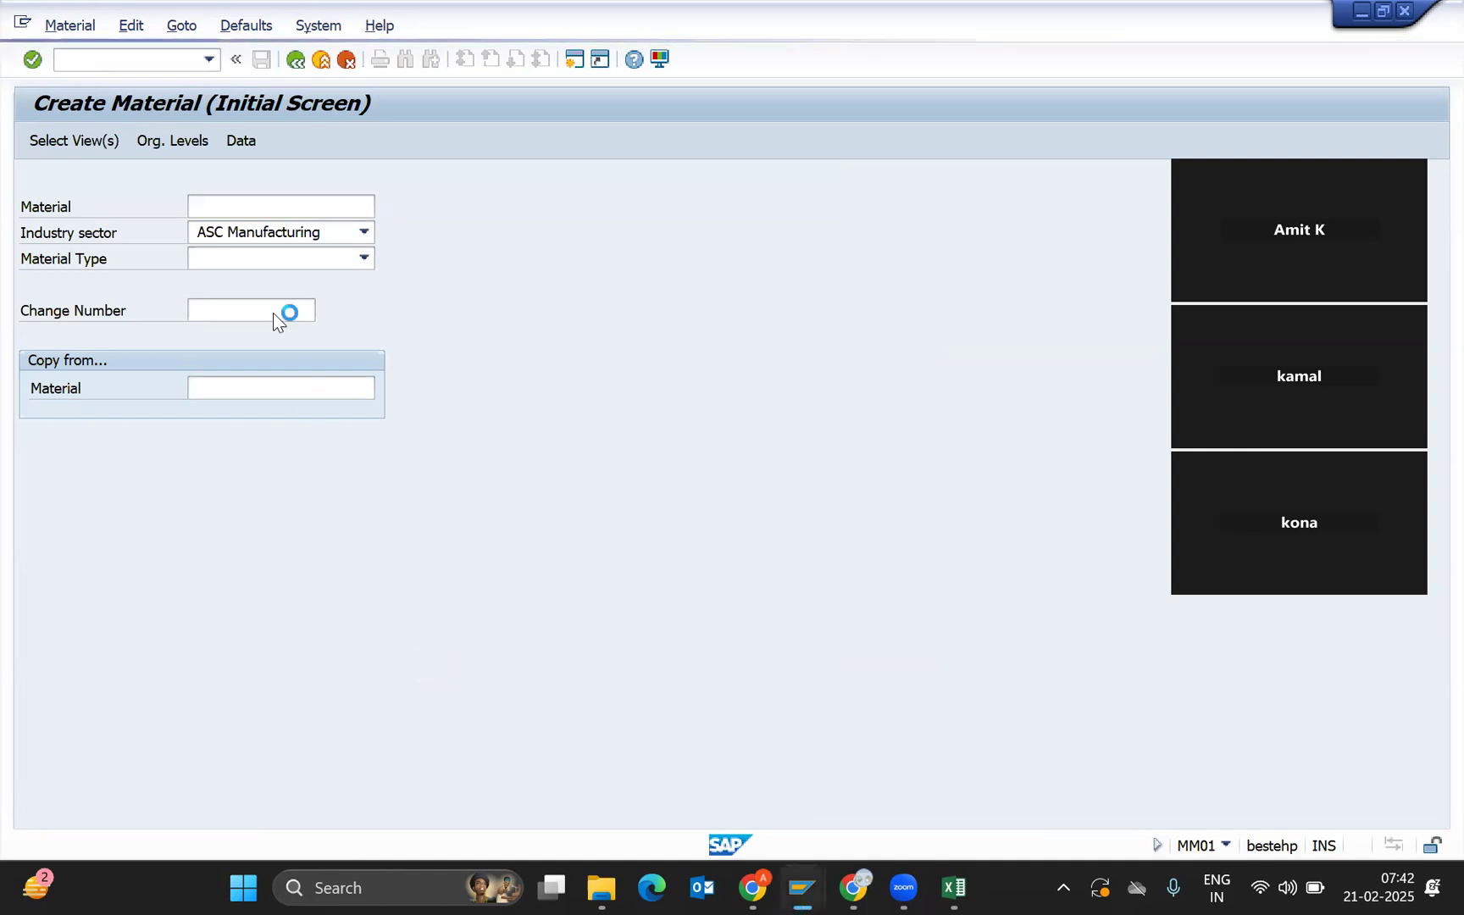
left_click(272, 206)
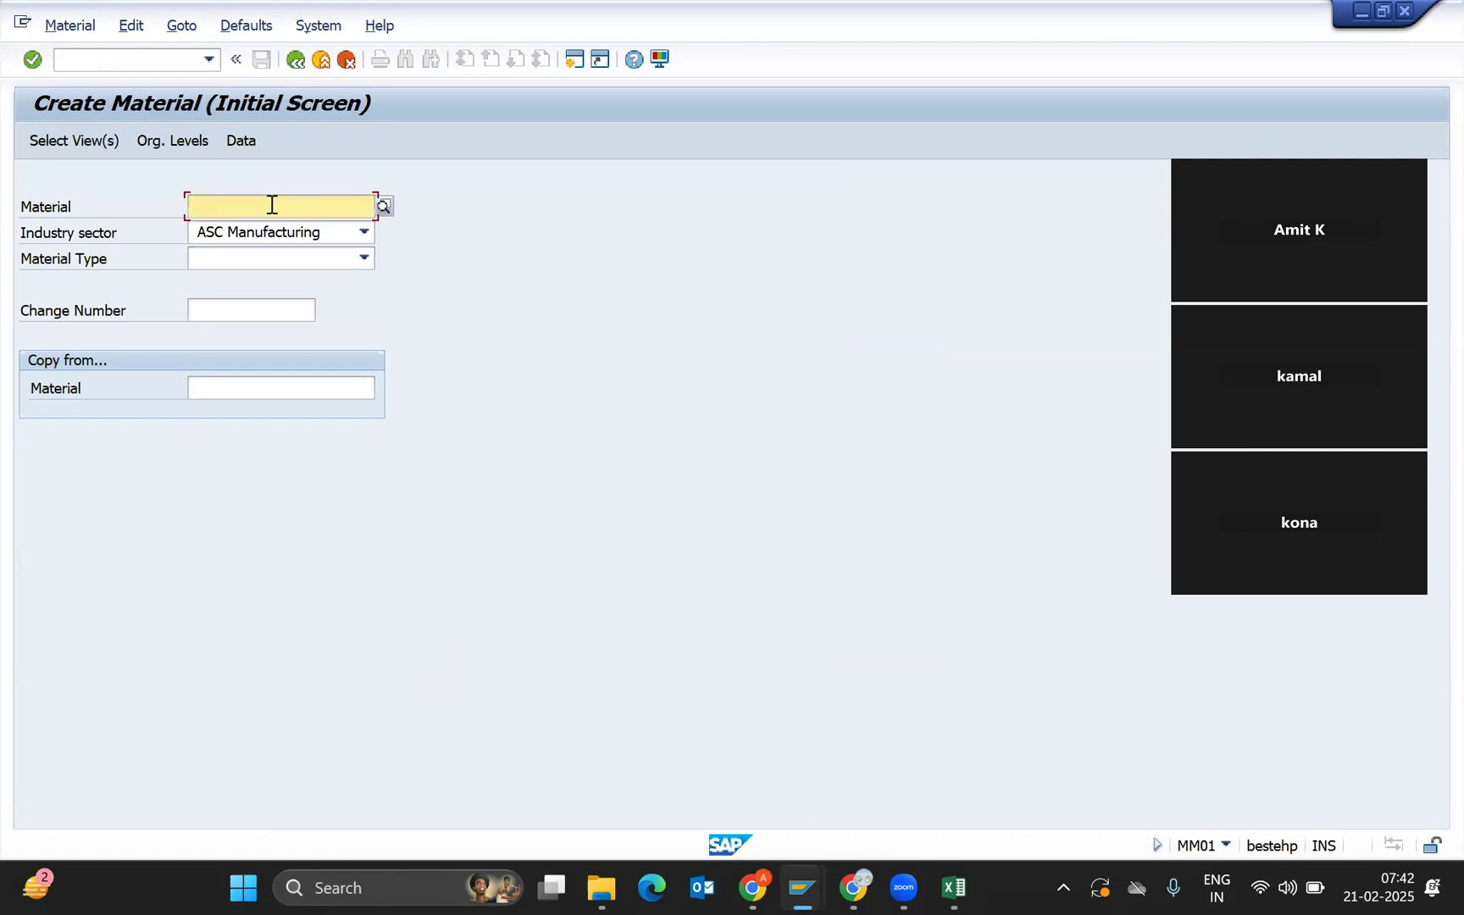
Choose M Mechanical Engineering from the Industry sector list.
left_click(252, 231)
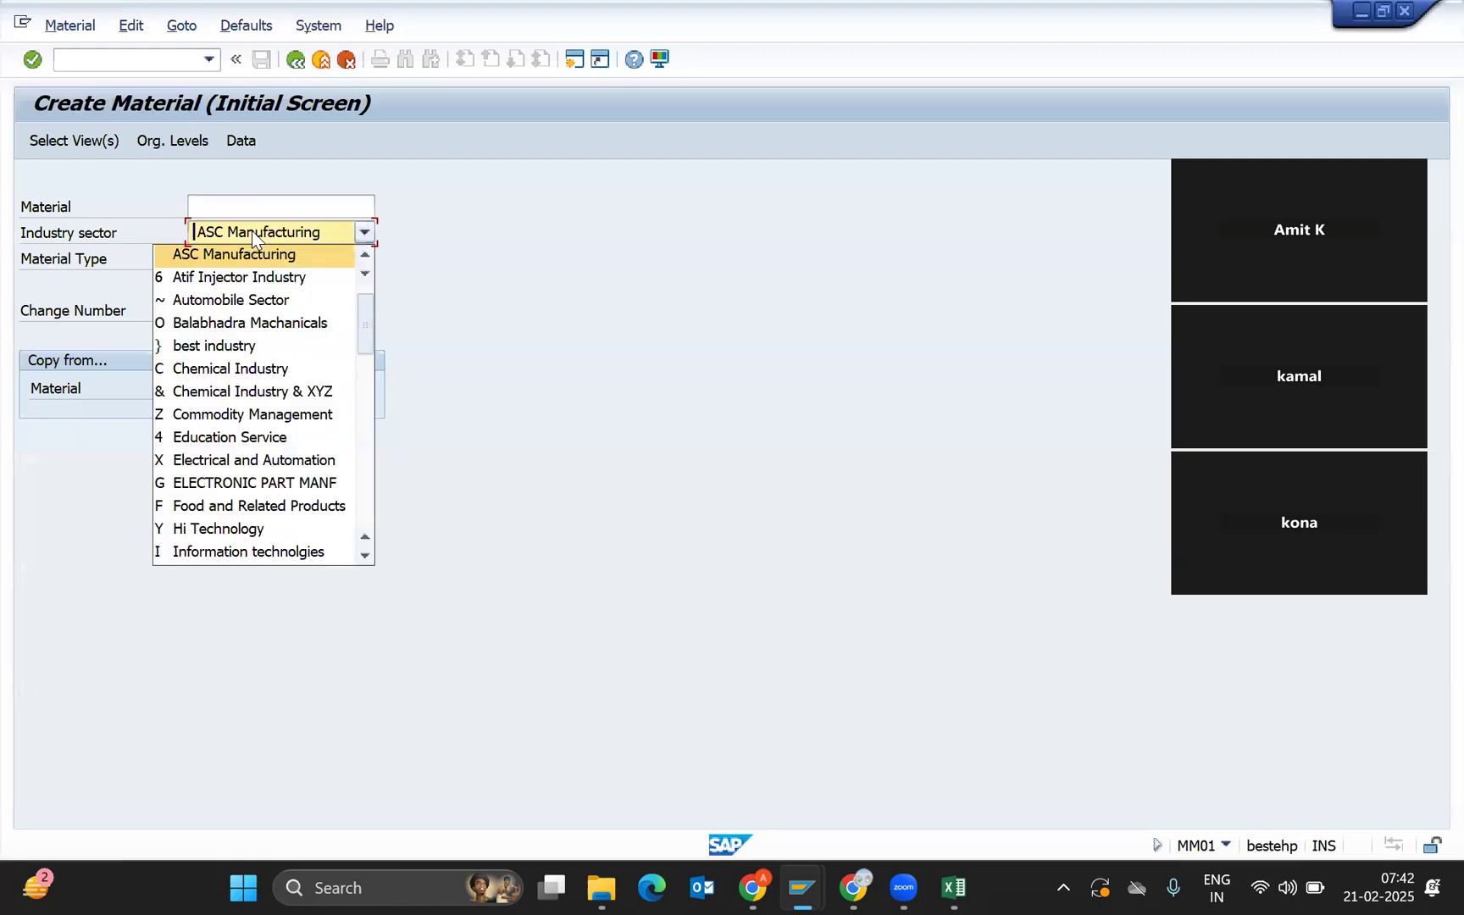
left_click(252, 232)
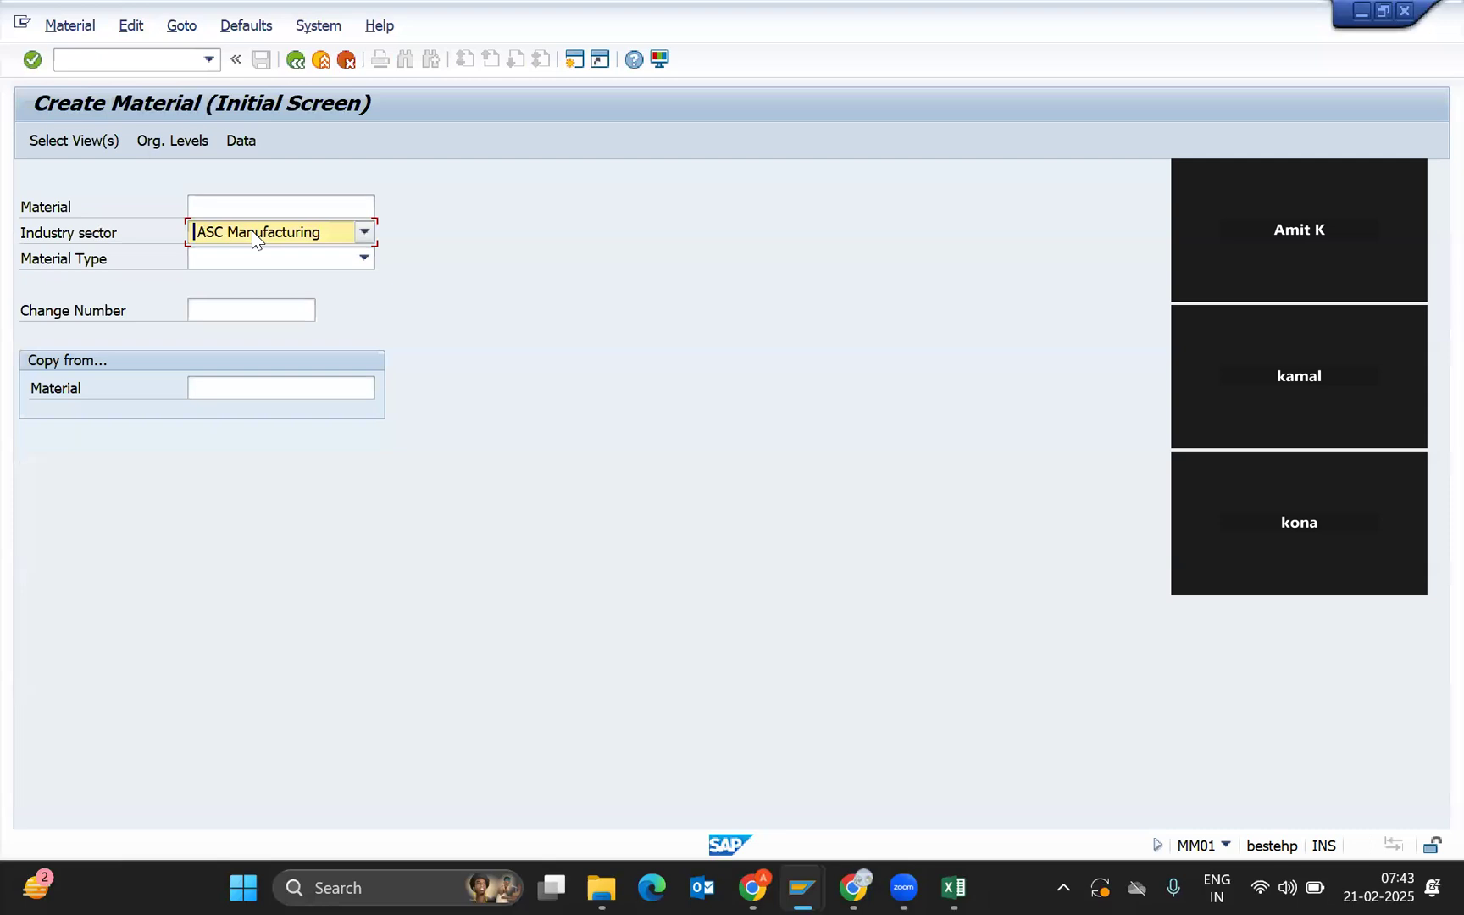
left_click(255, 237)
key("m")
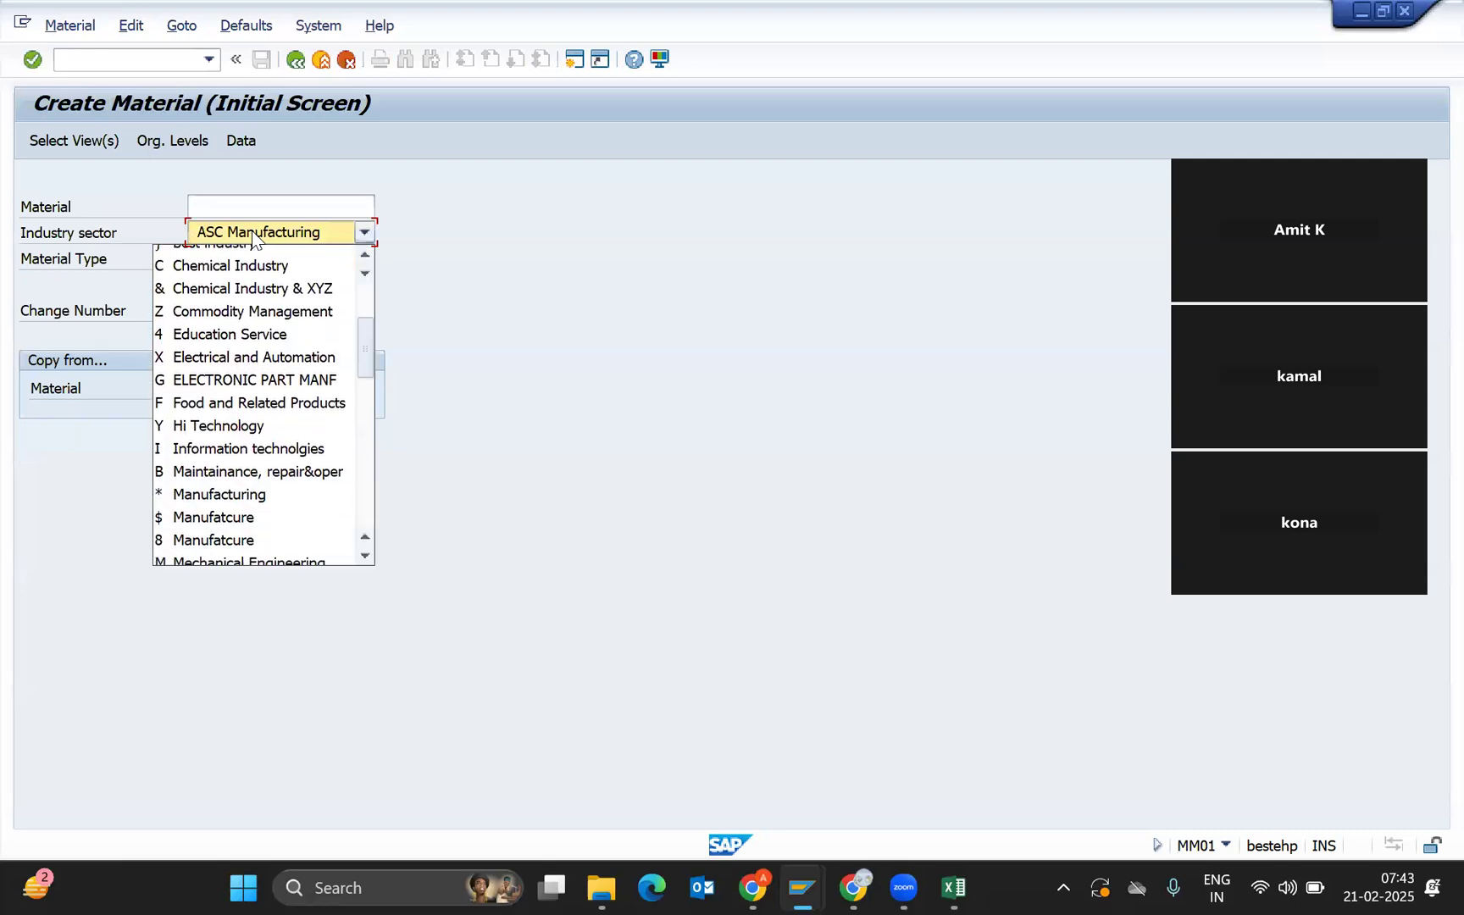
key("e")
key("c")
key("h")
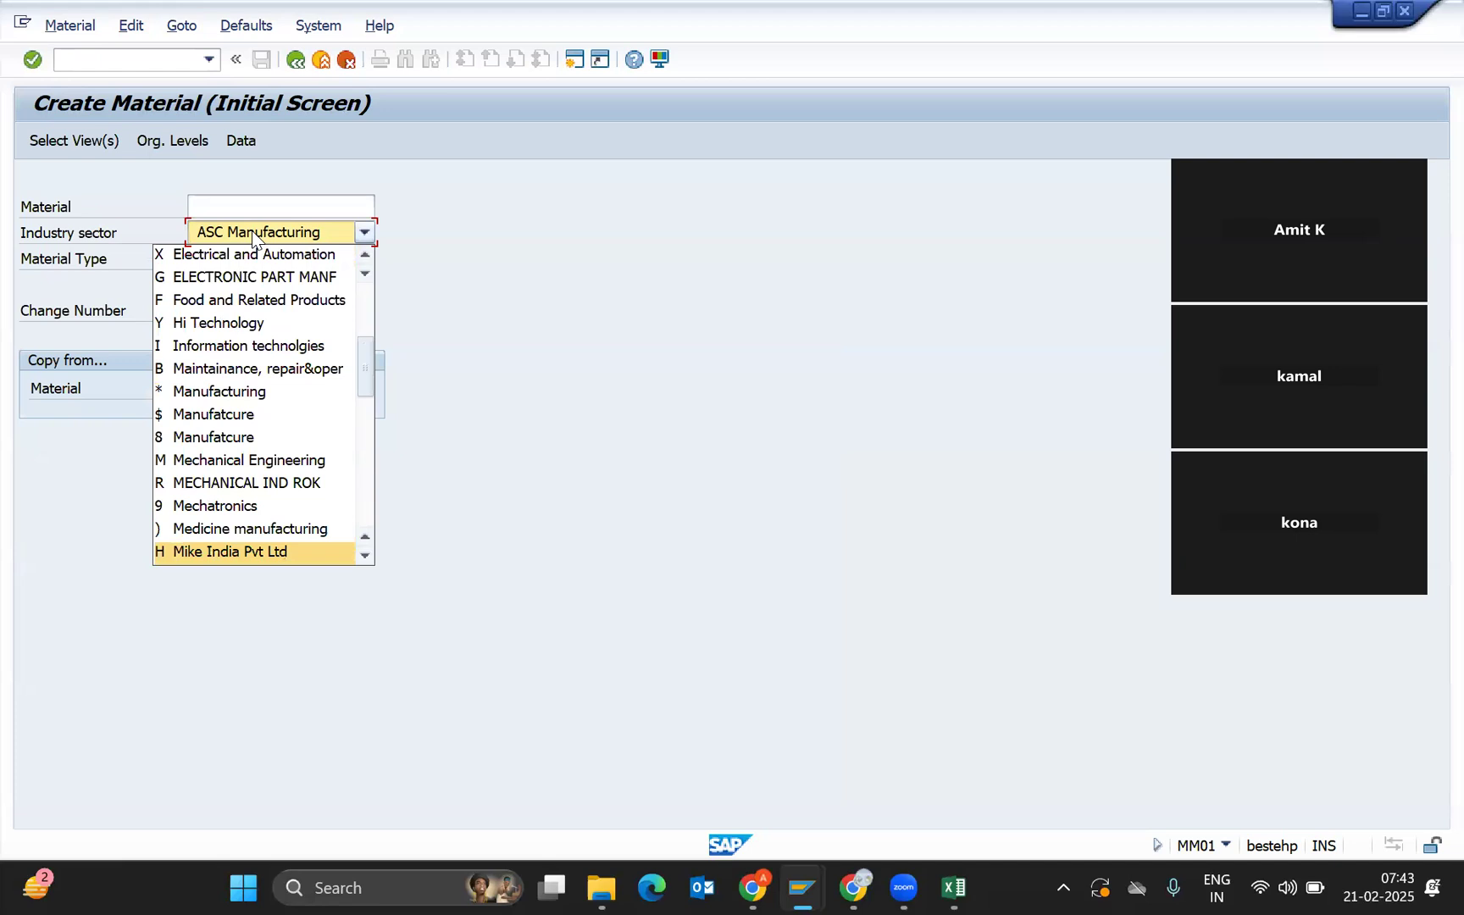
key("c")
key("e")
key("c")
key("e")
key("m")
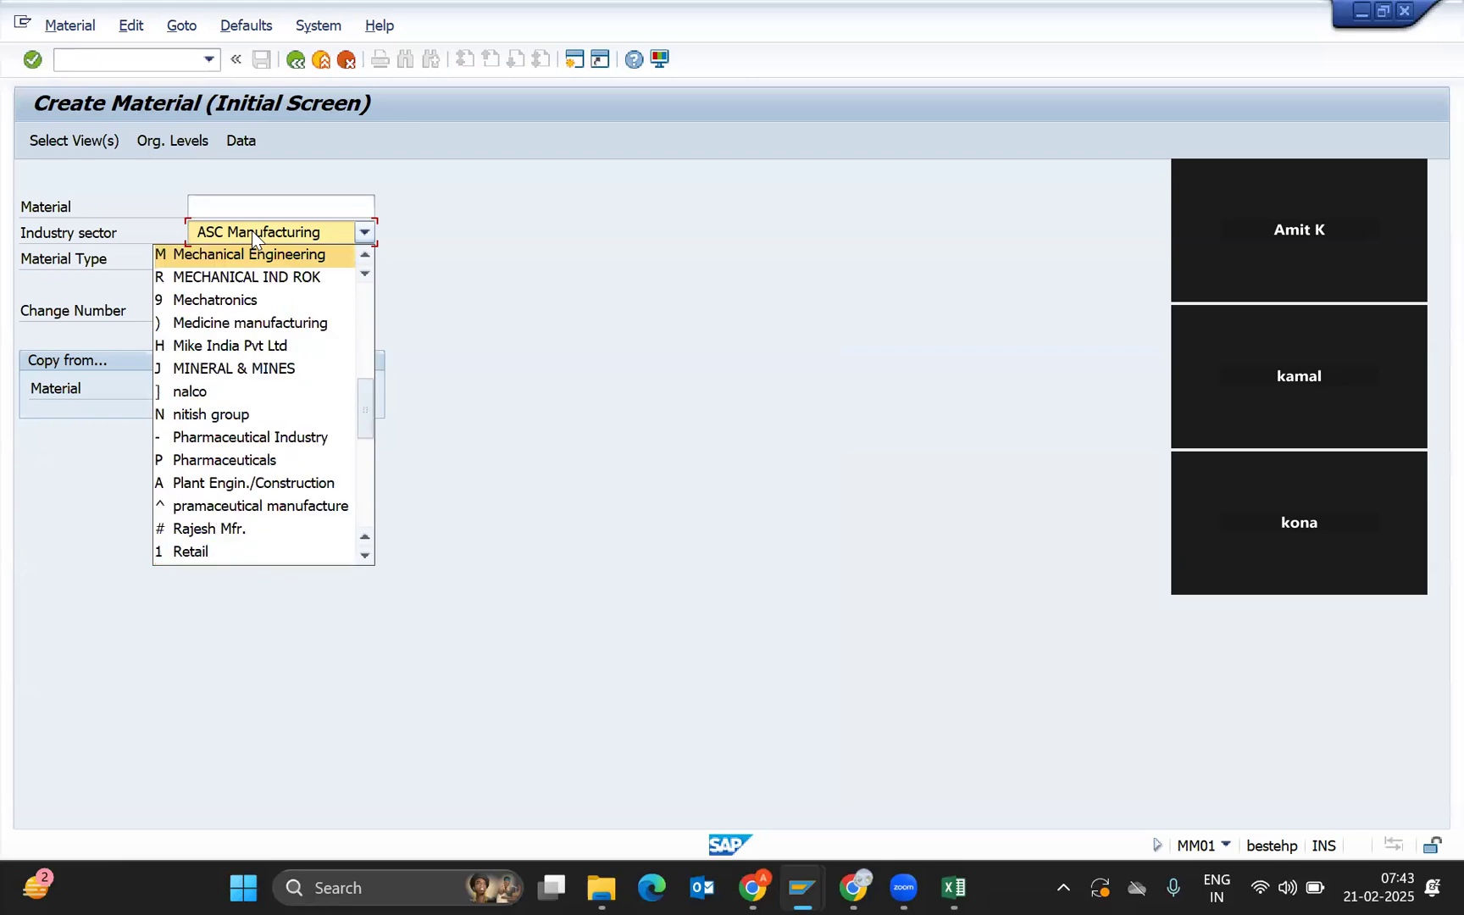
key("Return")
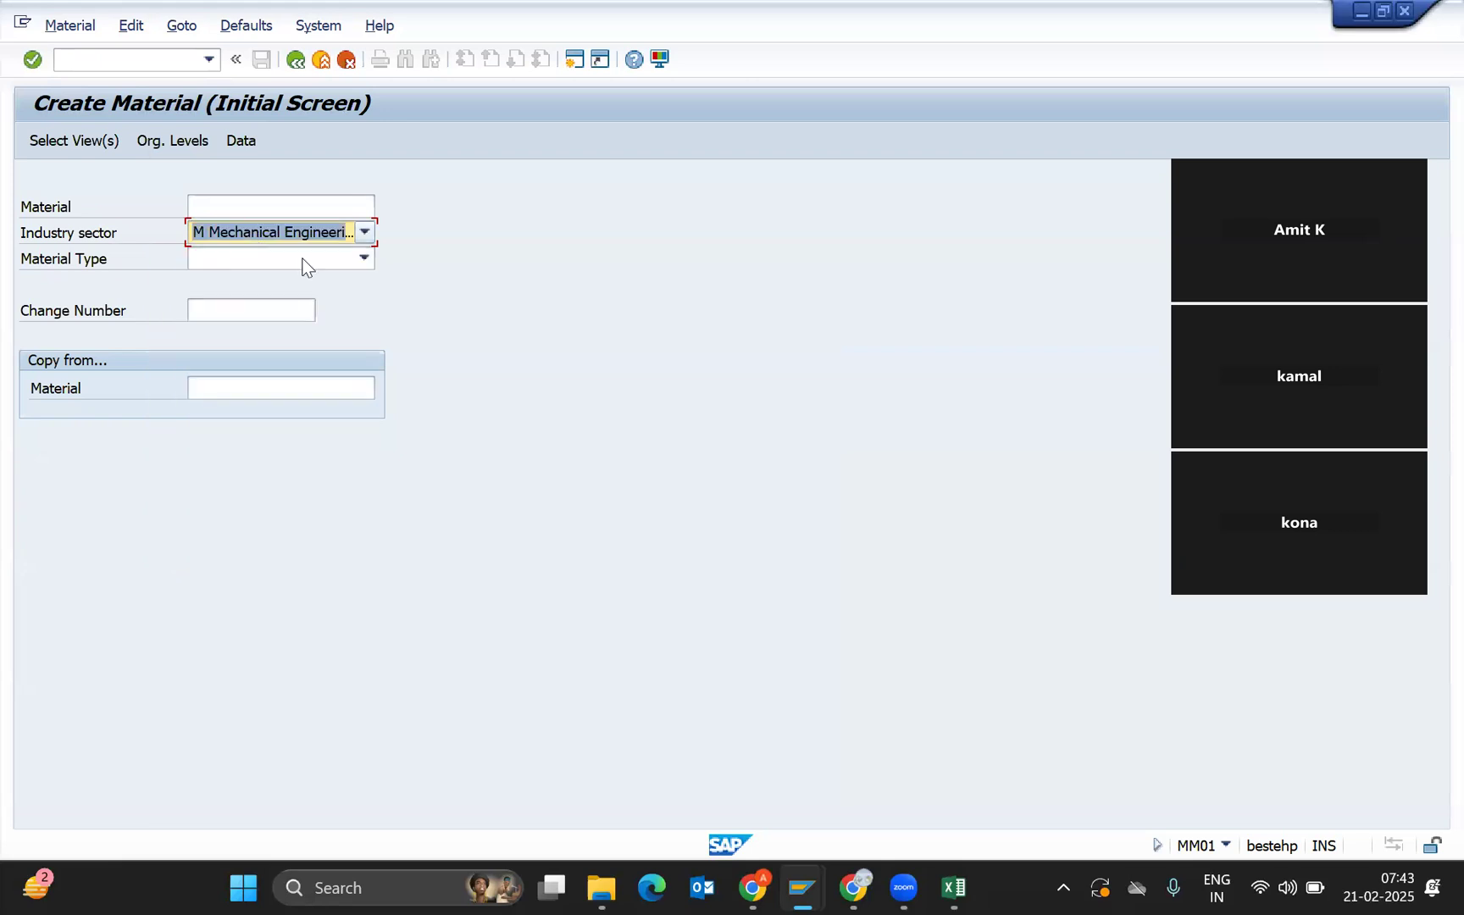
Show Excel Sheet2 with the MM notes, then bring up the K&K SAP folder.
mouse_move(953, 886)
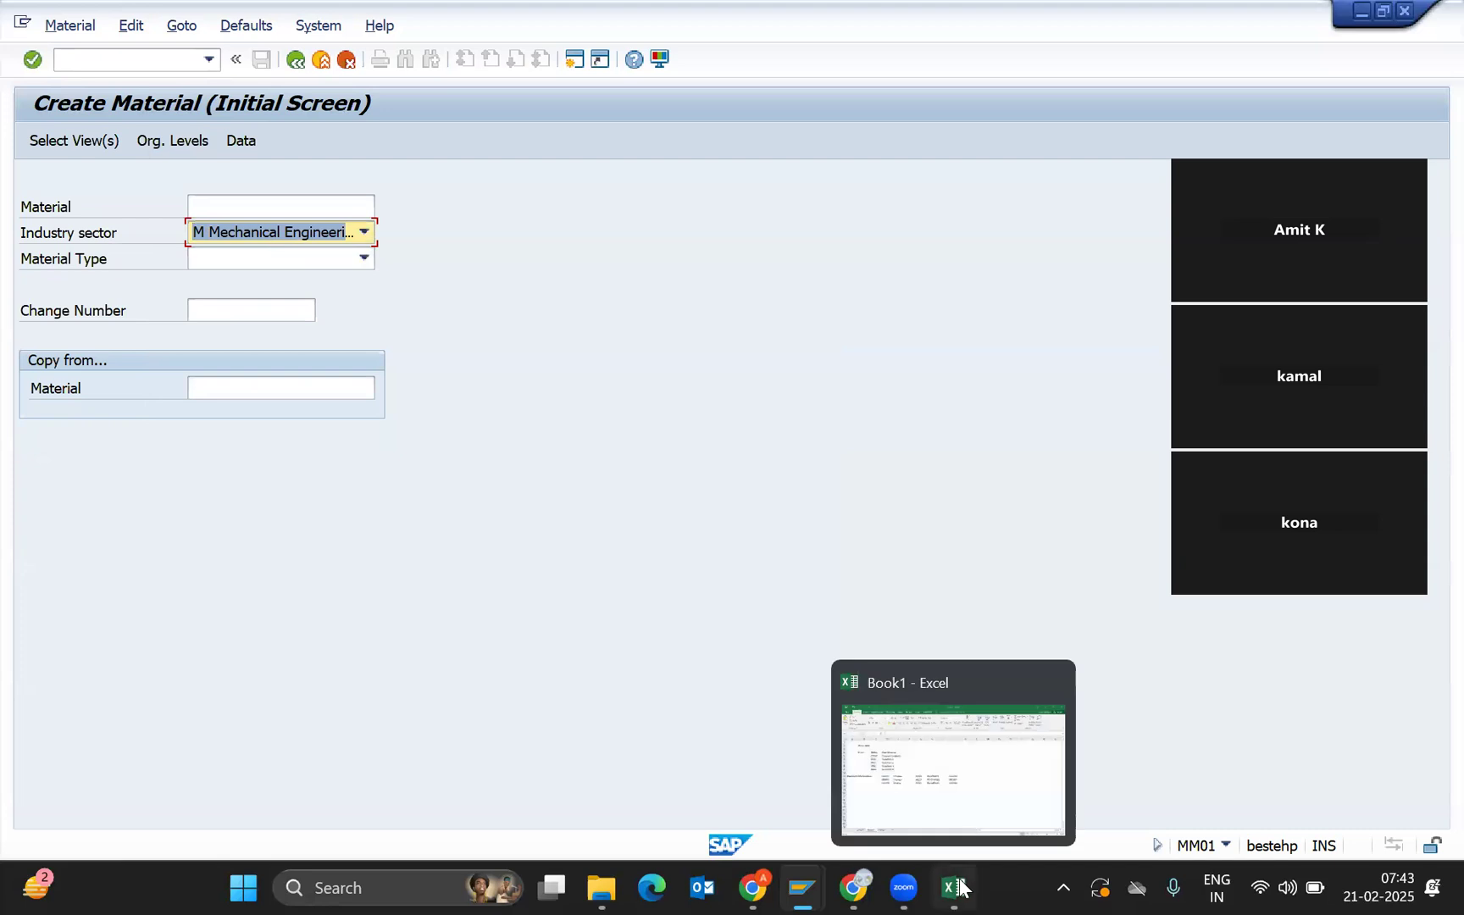
left_click(945, 784)
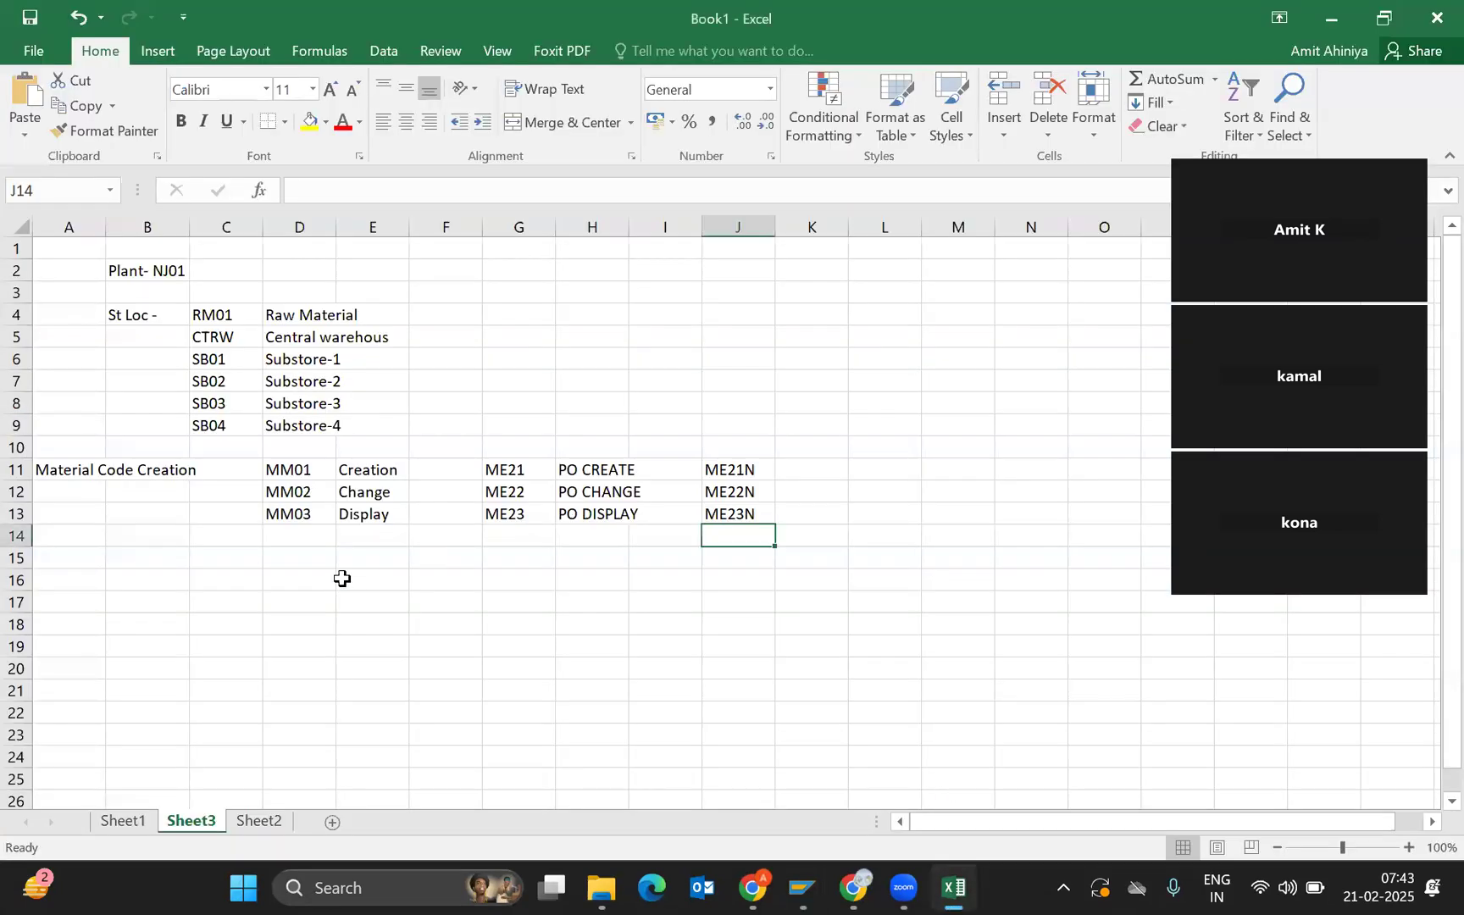
left_click(255, 822)
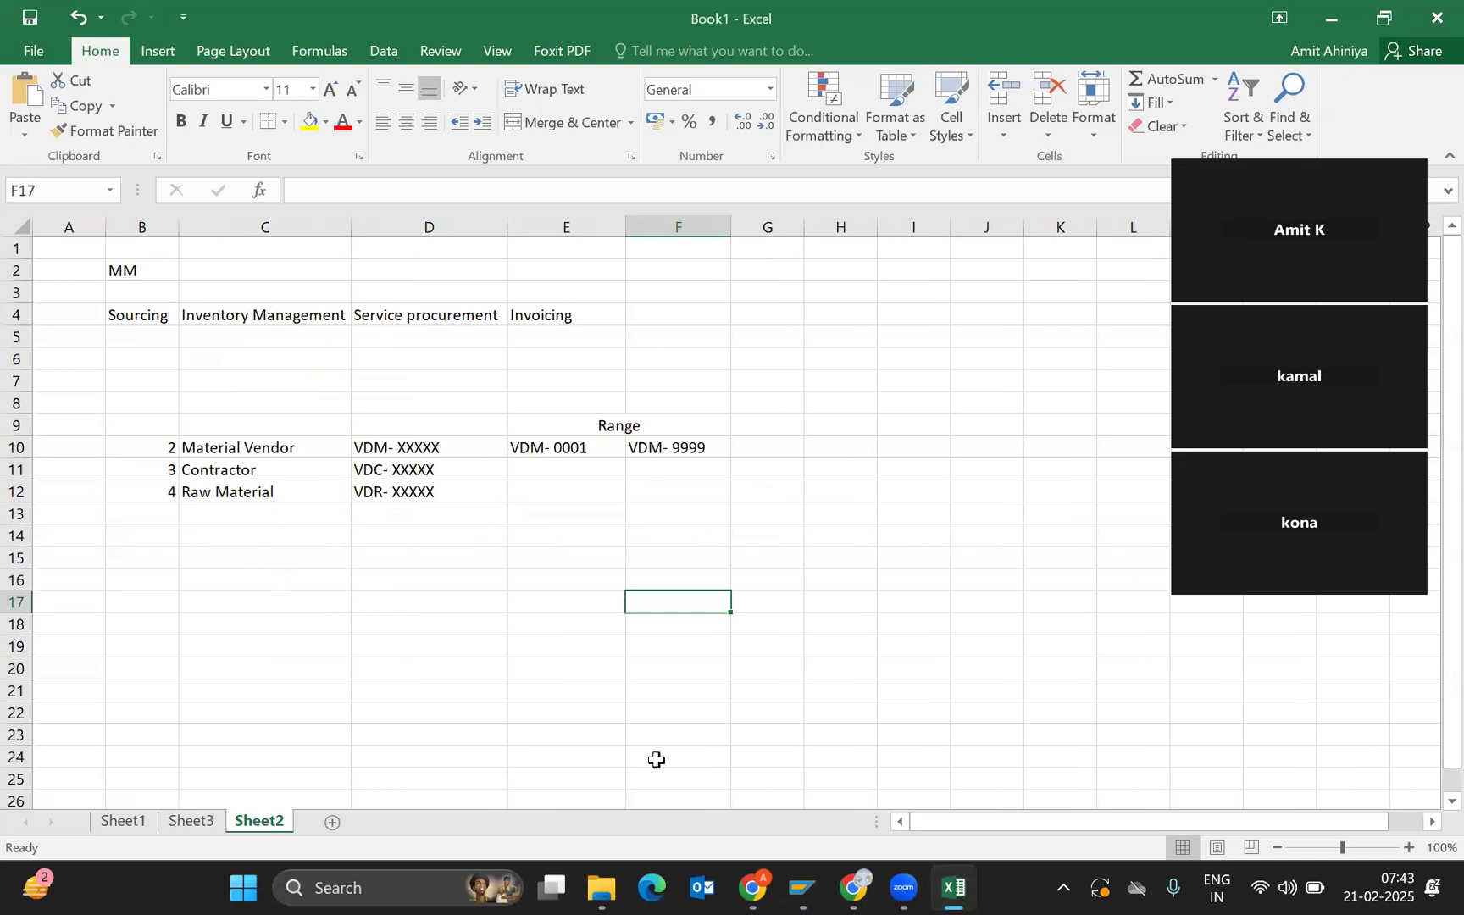
mouse_move(610, 885)
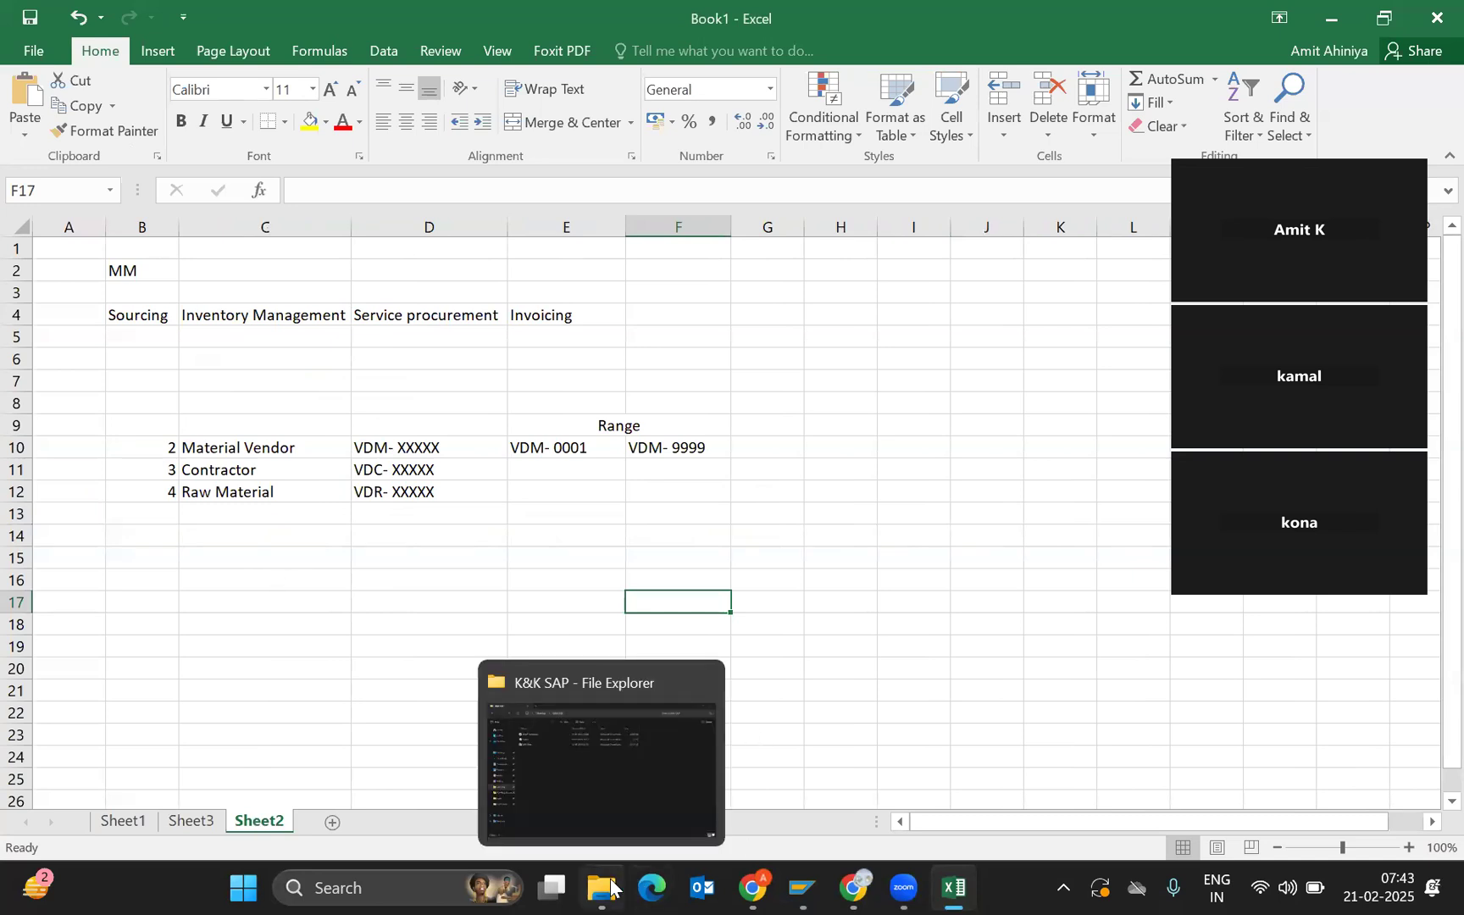
left_click(584, 765)
Open MM_Brief at slide 12, SAP Material Types, then return to SAP Create Material.
double_click(260, 266)
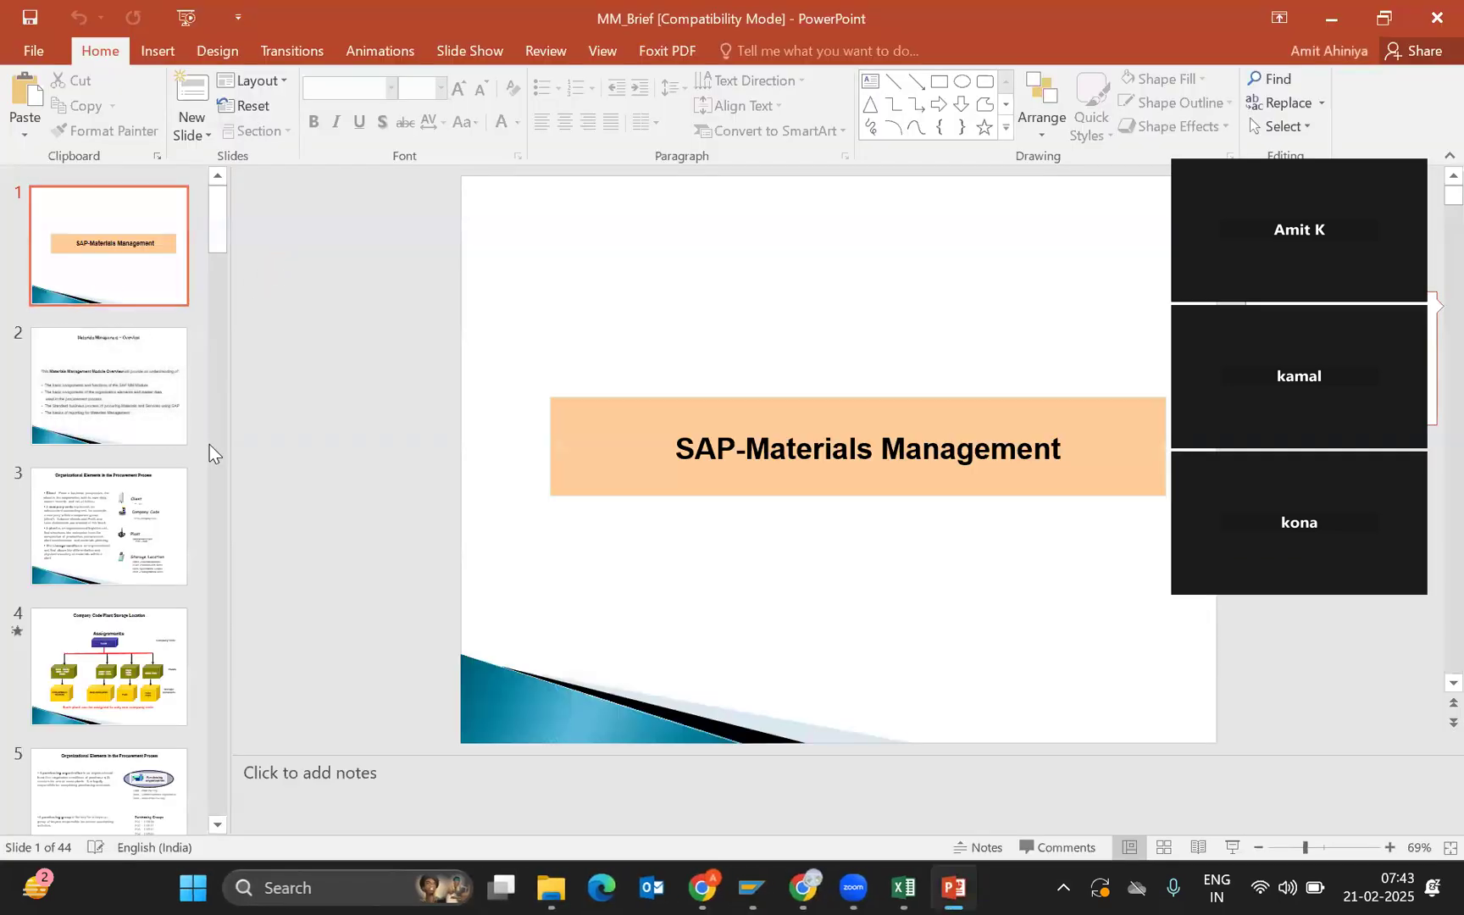
scroll(212, 463, "down", 6)
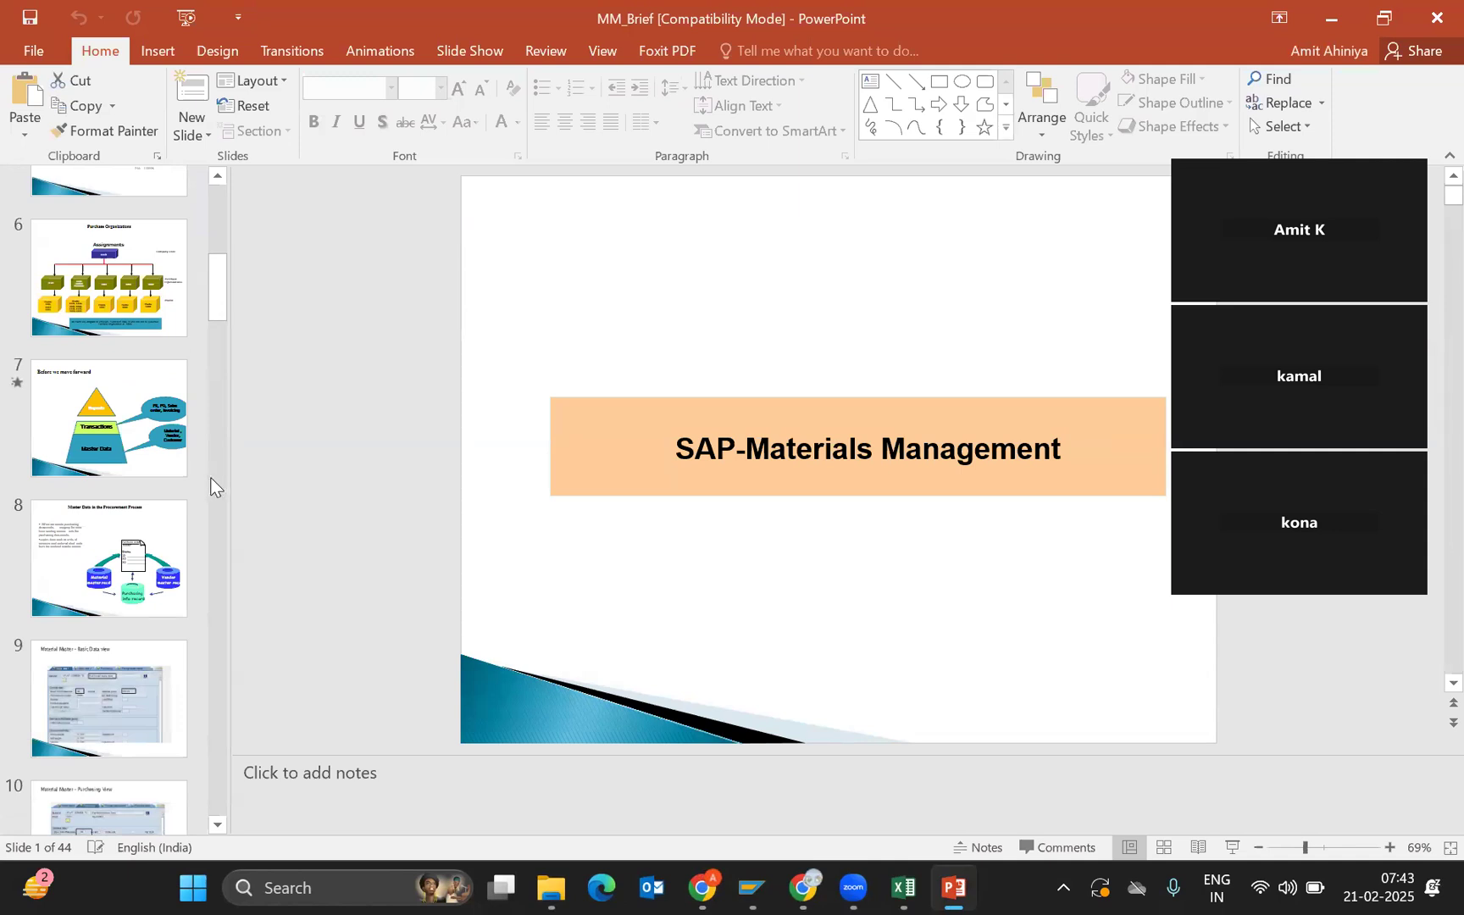
scroll(211, 485, "down", 6)
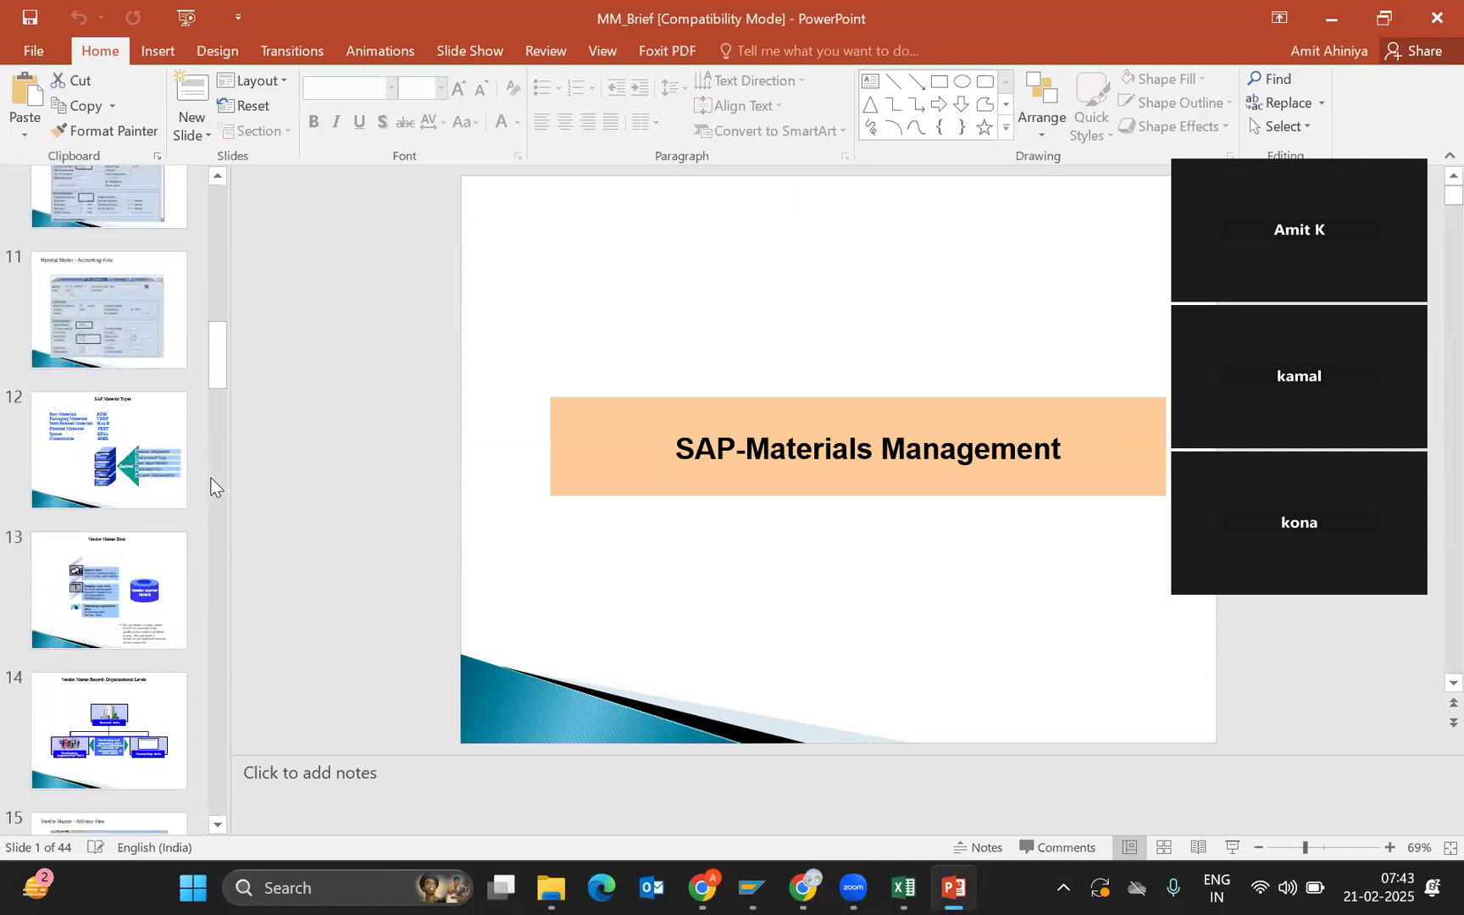
left_click(126, 407)
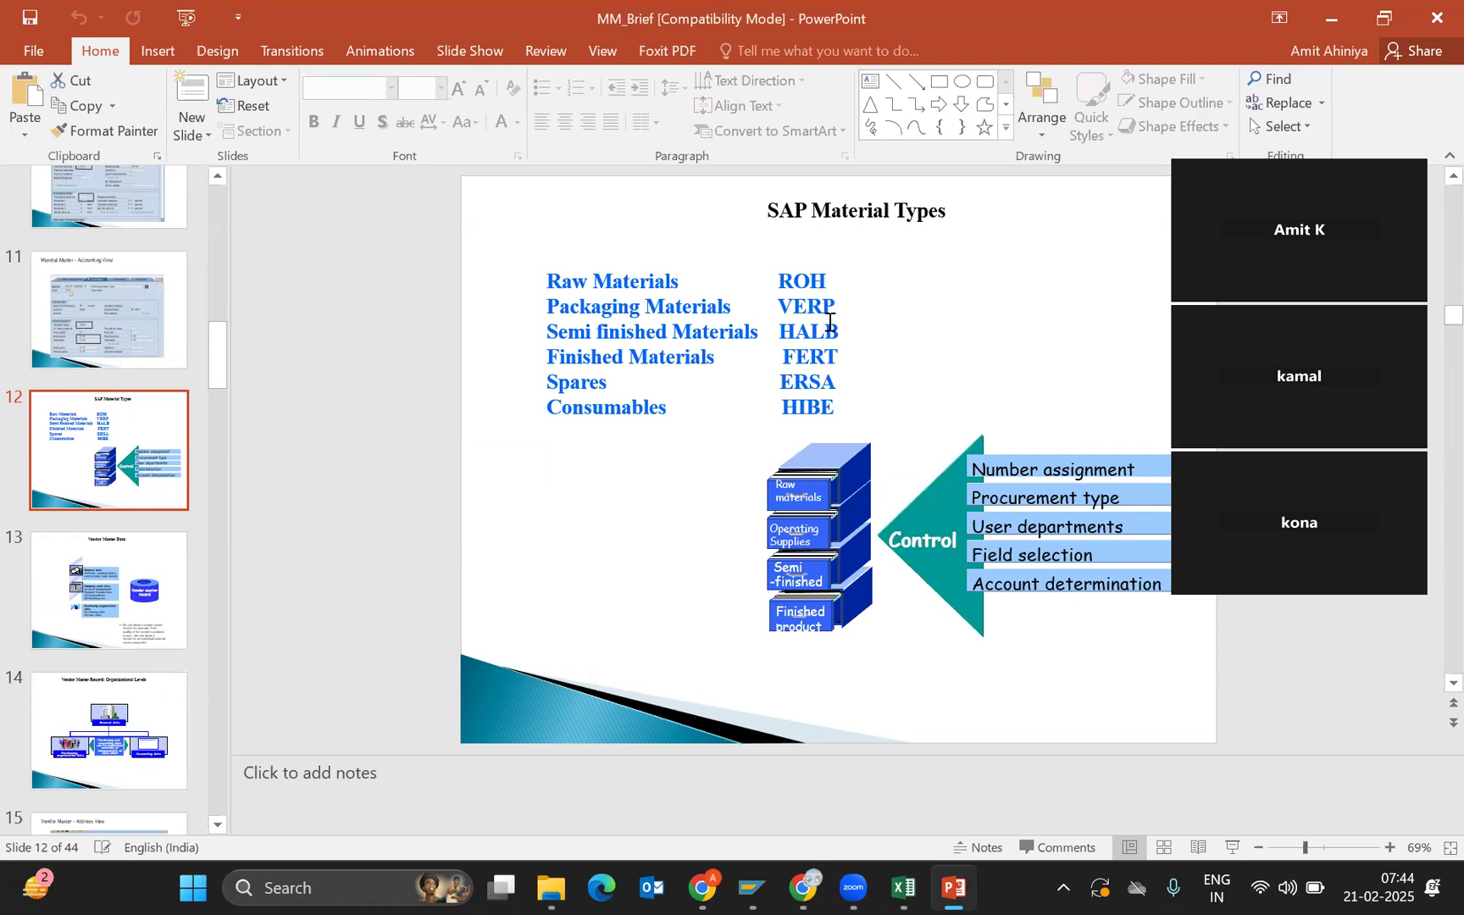
mouse_move(752, 886)
left_click(778, 771)
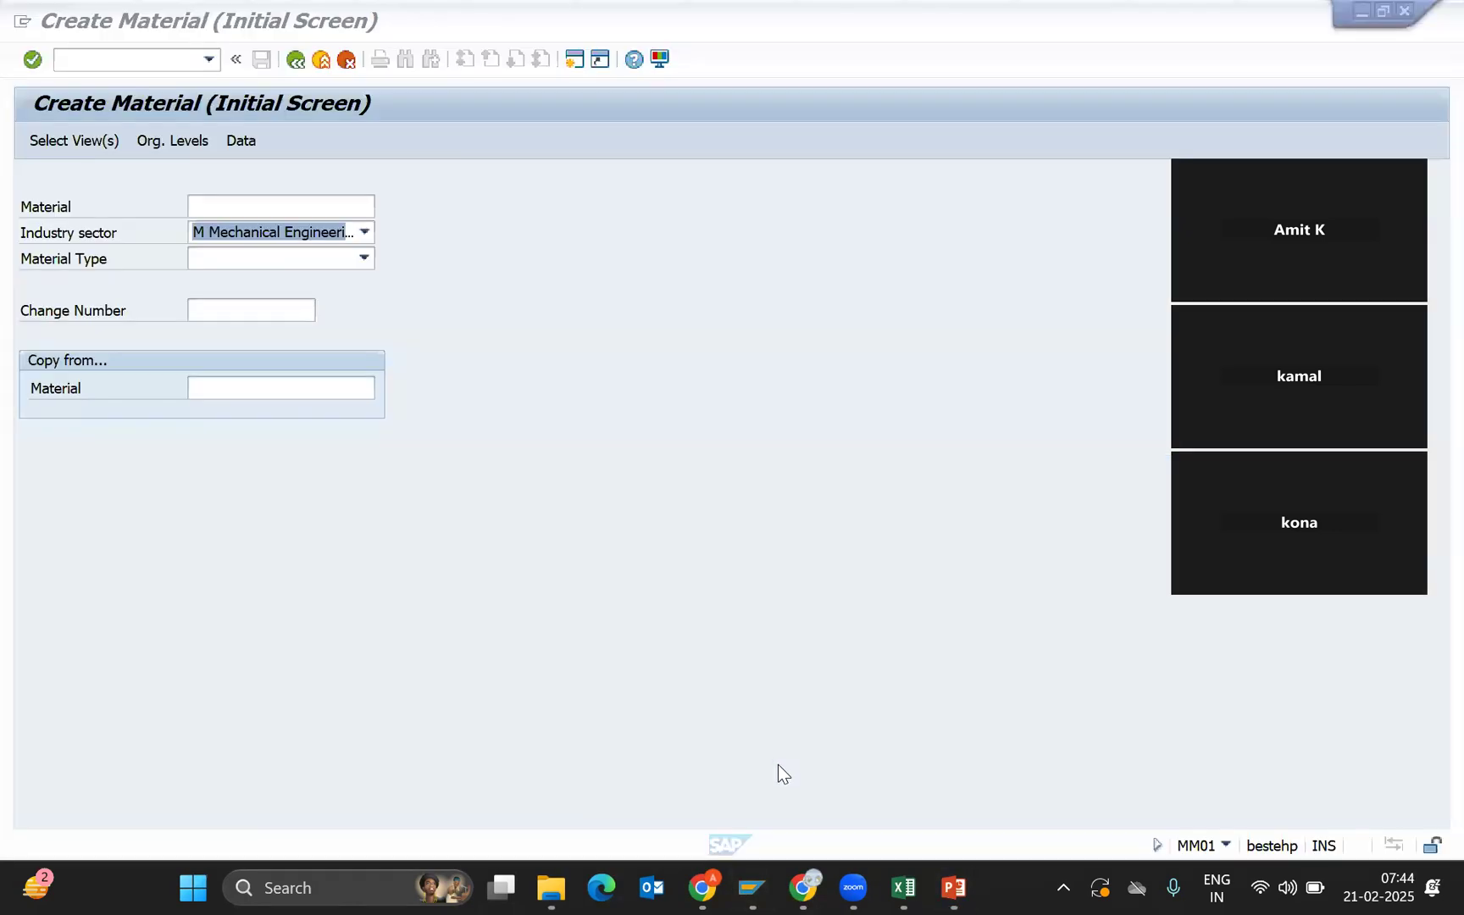
Choose ERSA Spare parts Original as the material type and continue to Select View(s).
left_click(364, 260)
key("Page_Down")
key("Page_Down")
key("Page_Down")
key("Page_Down")
key("Page_Down")
key("Page_Down")
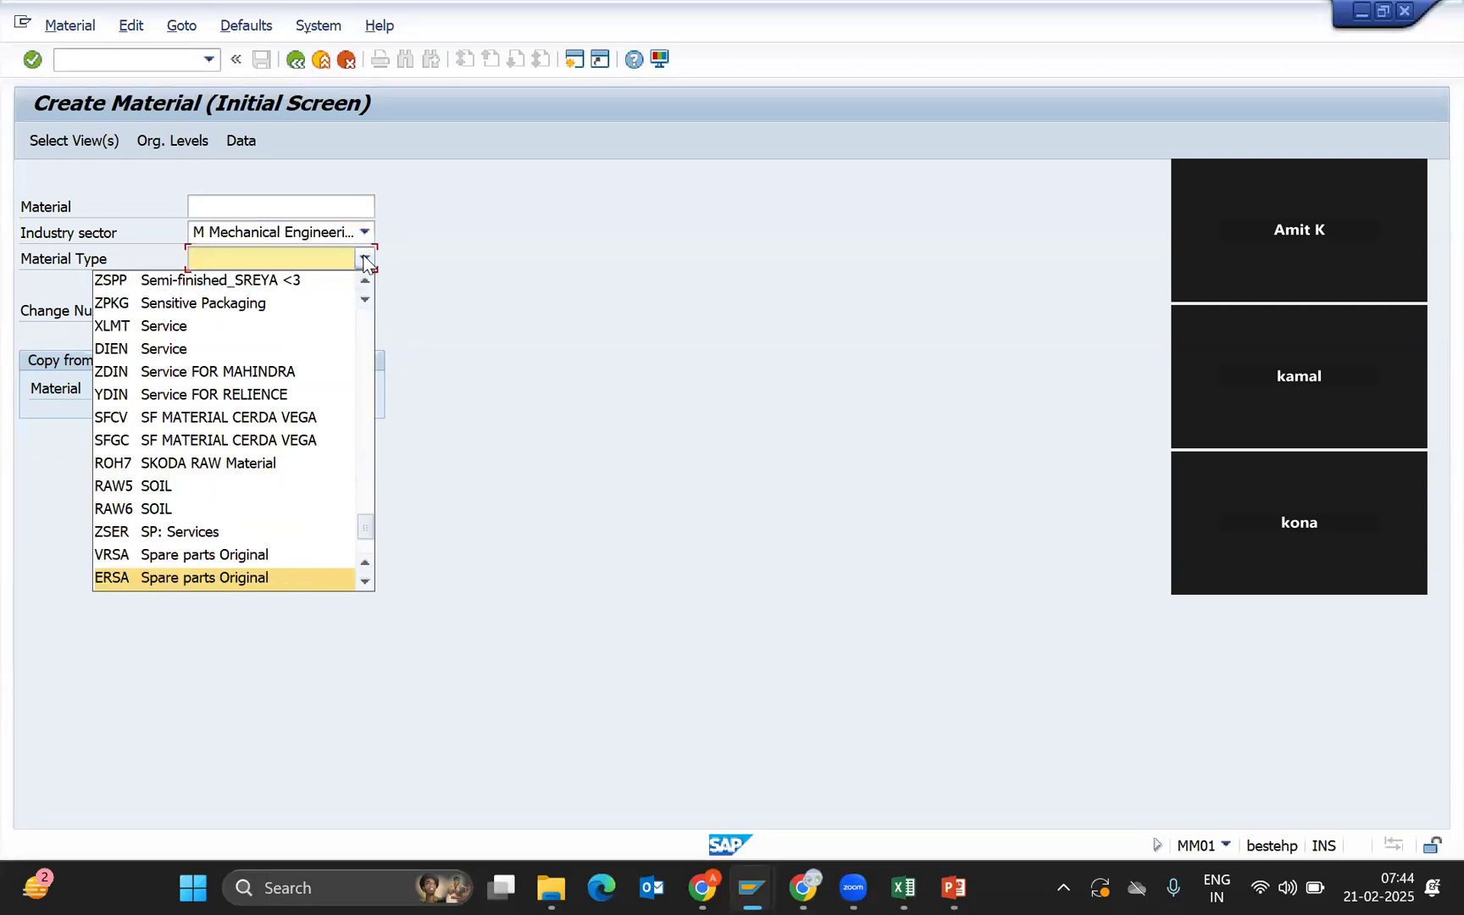
key("Return")
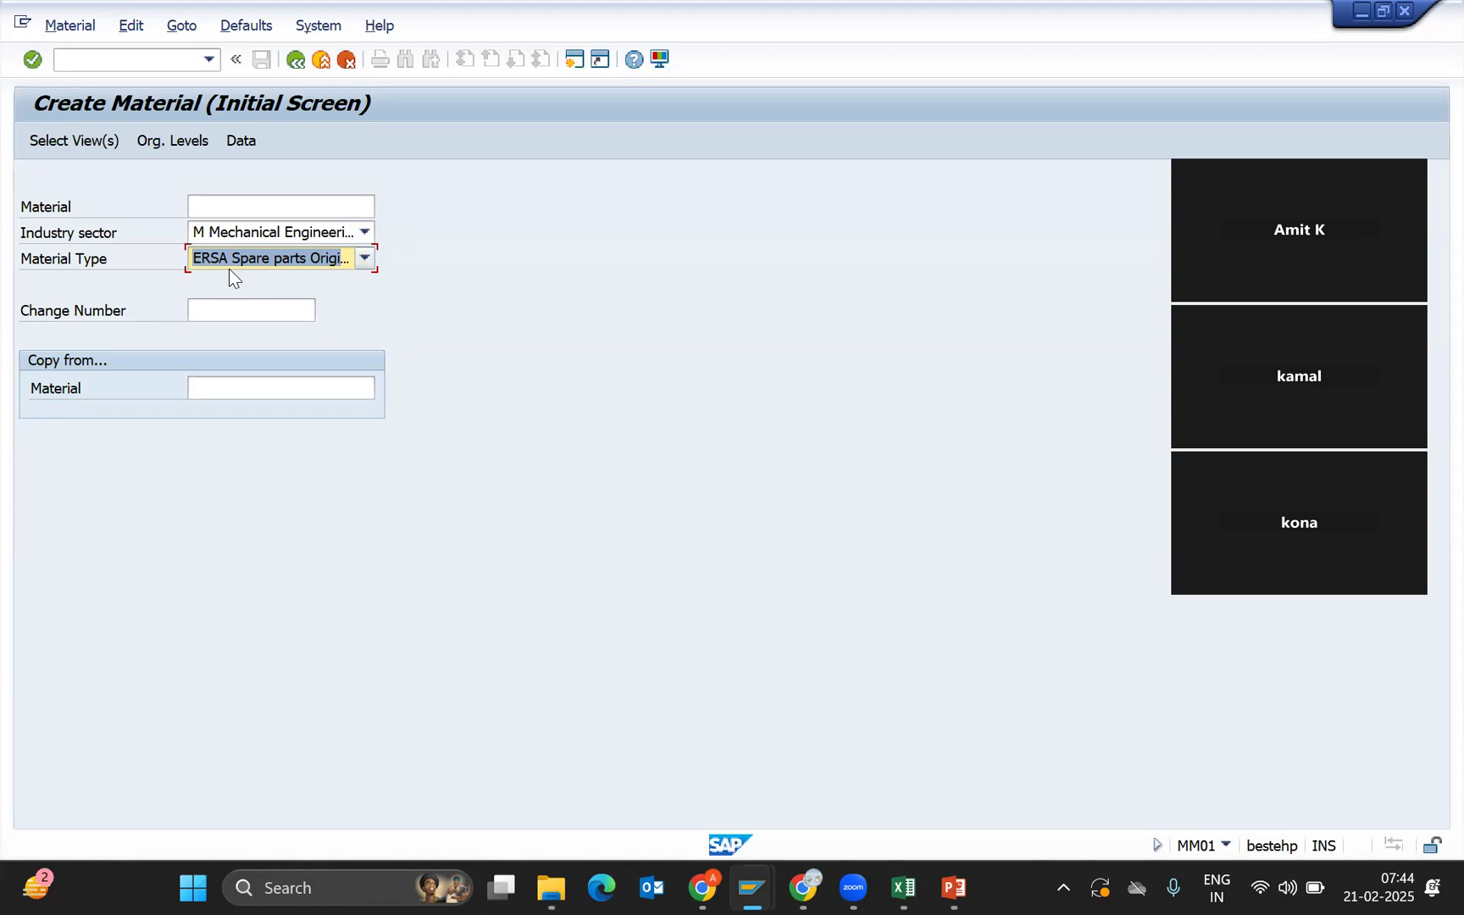
key("Return")
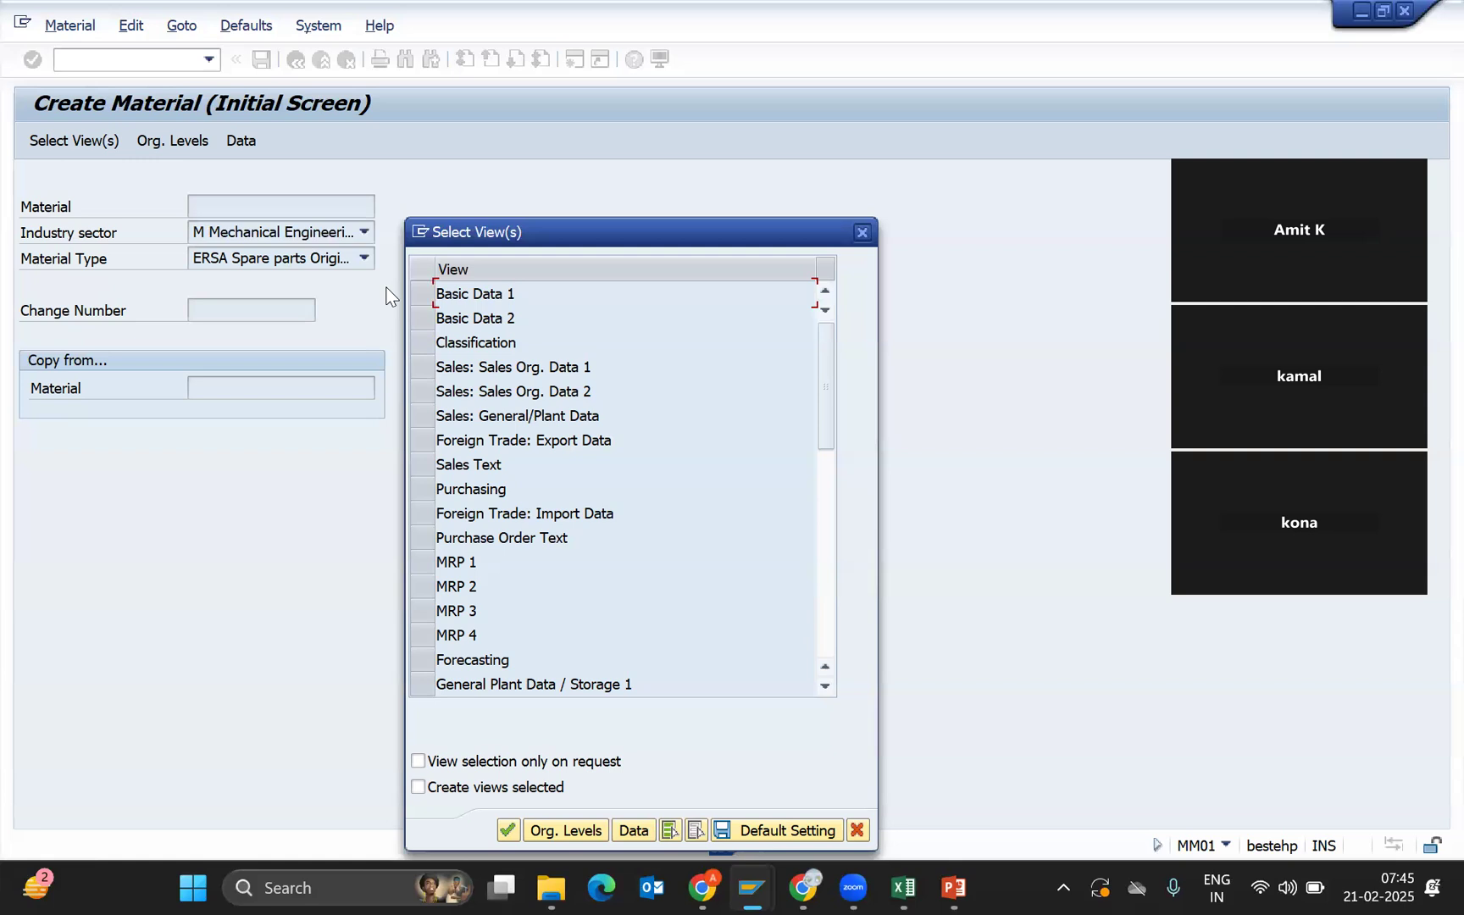
Select Basic Data 1 and 2, Purchasing, Foreign Trade: Import Data and Purchase Order Text views.
left_click(424, 296)
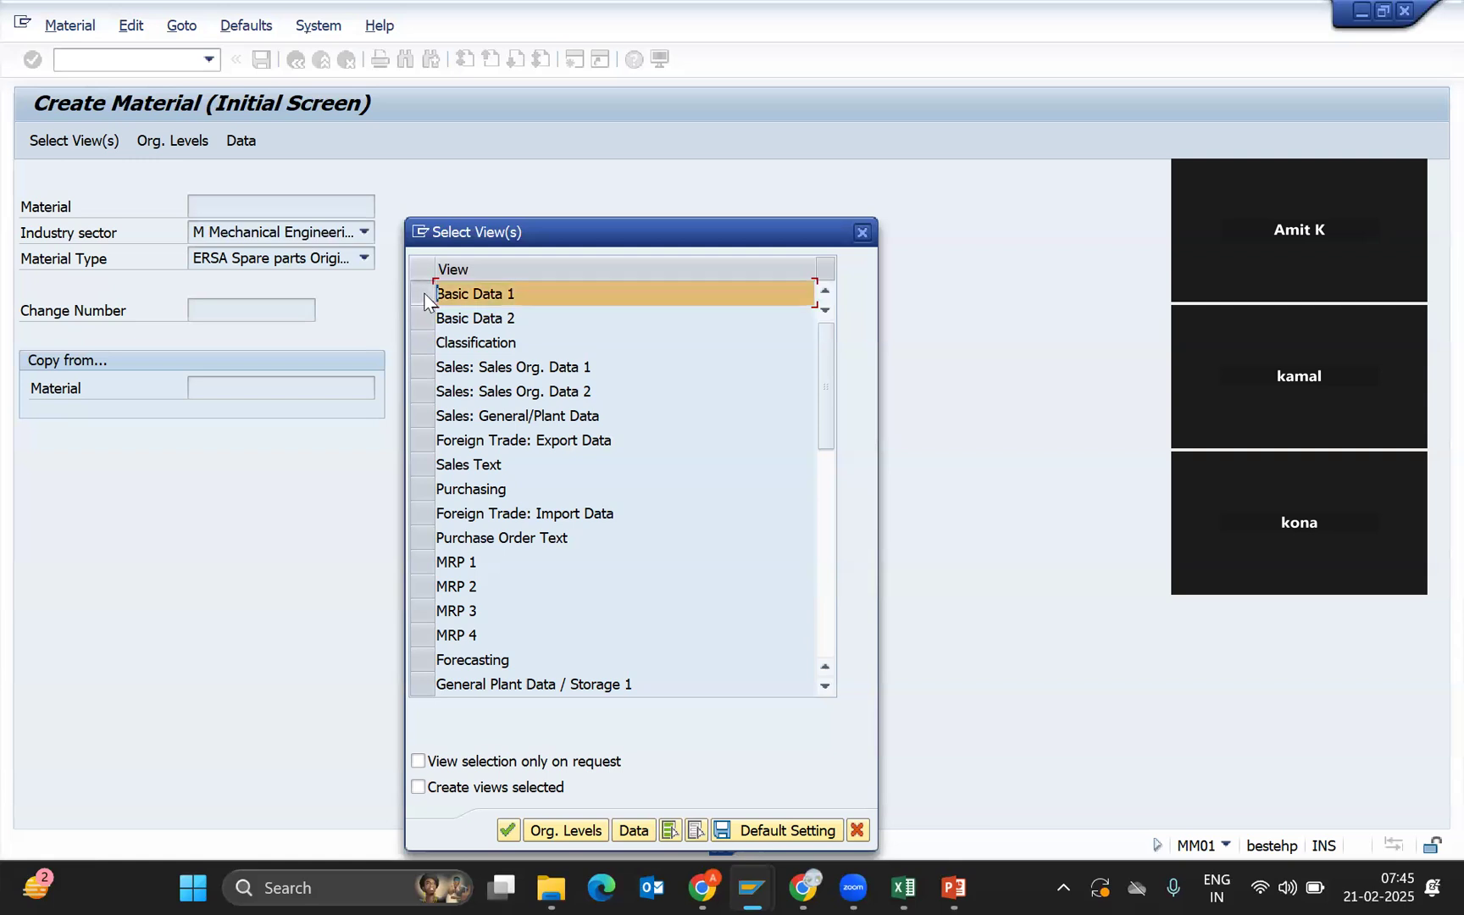
left_click(424, 320)
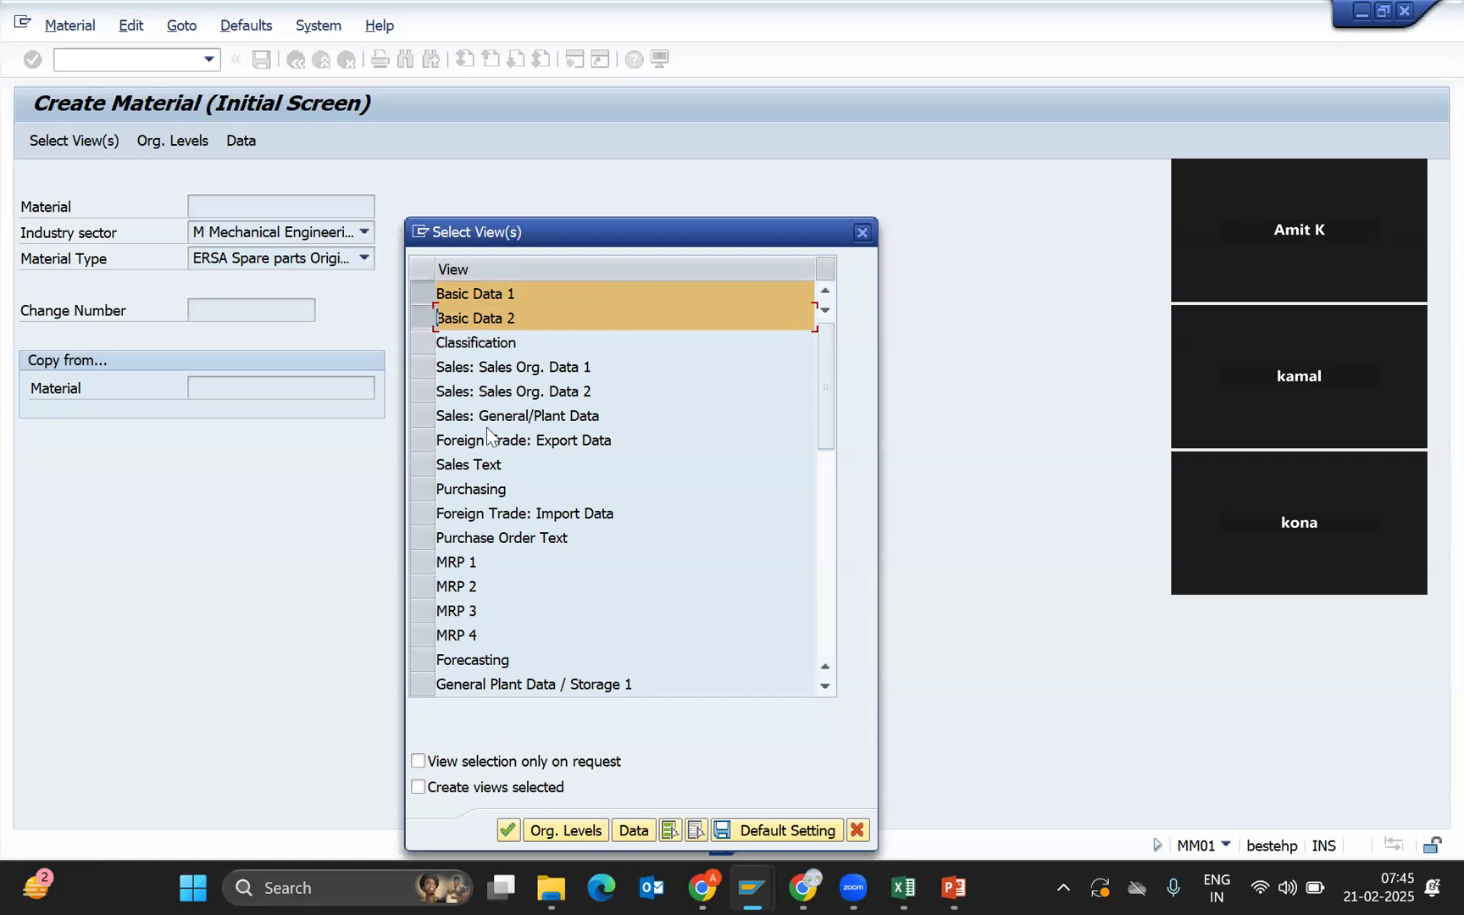
left_click(423, 490)
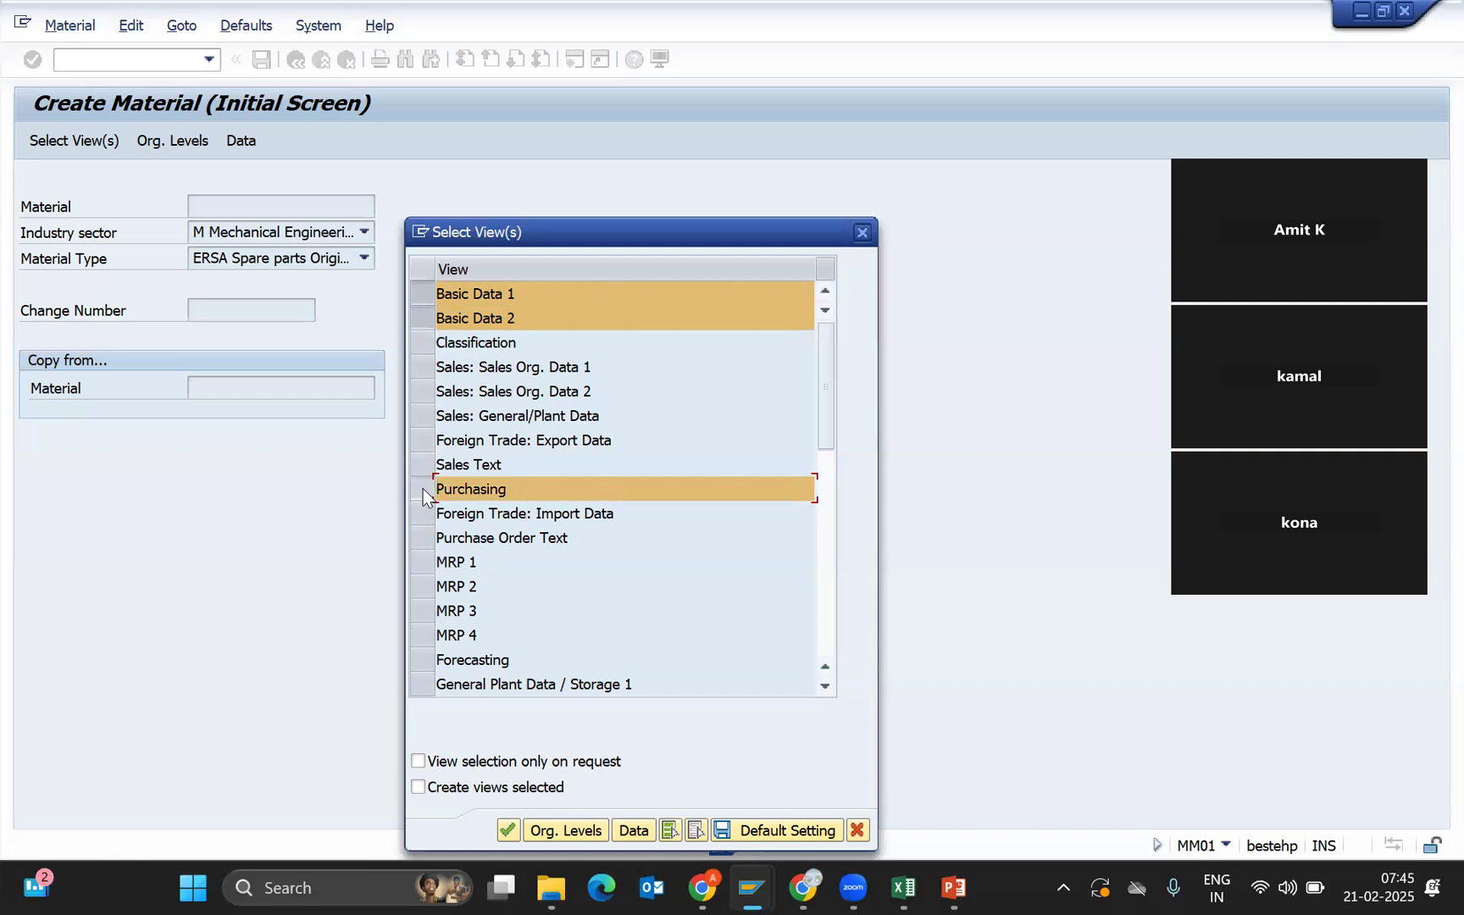
left_click(423, 514)
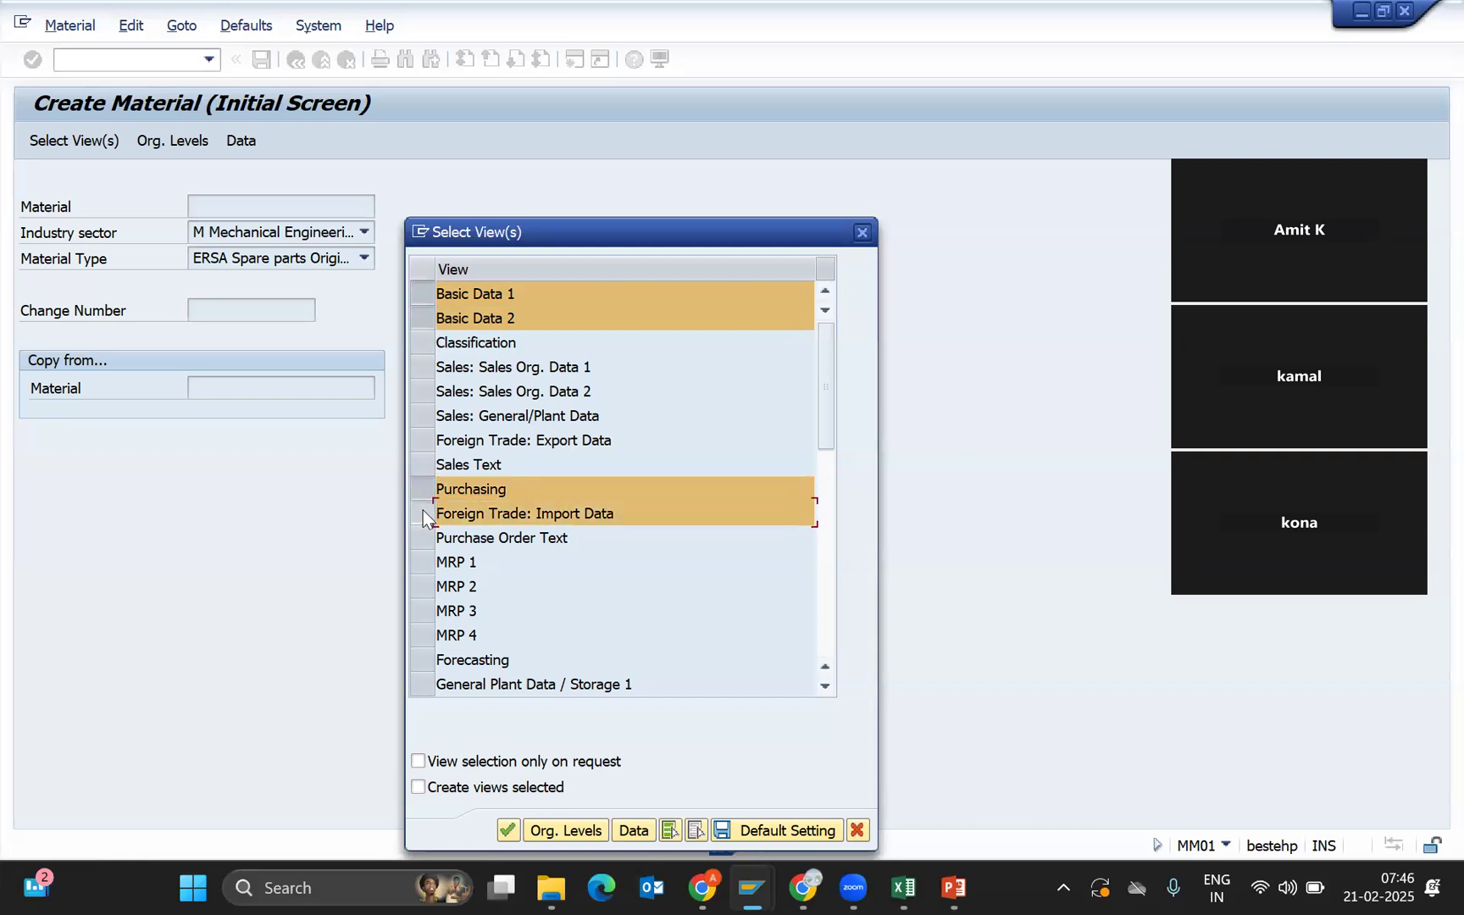
left_click(425, 542)
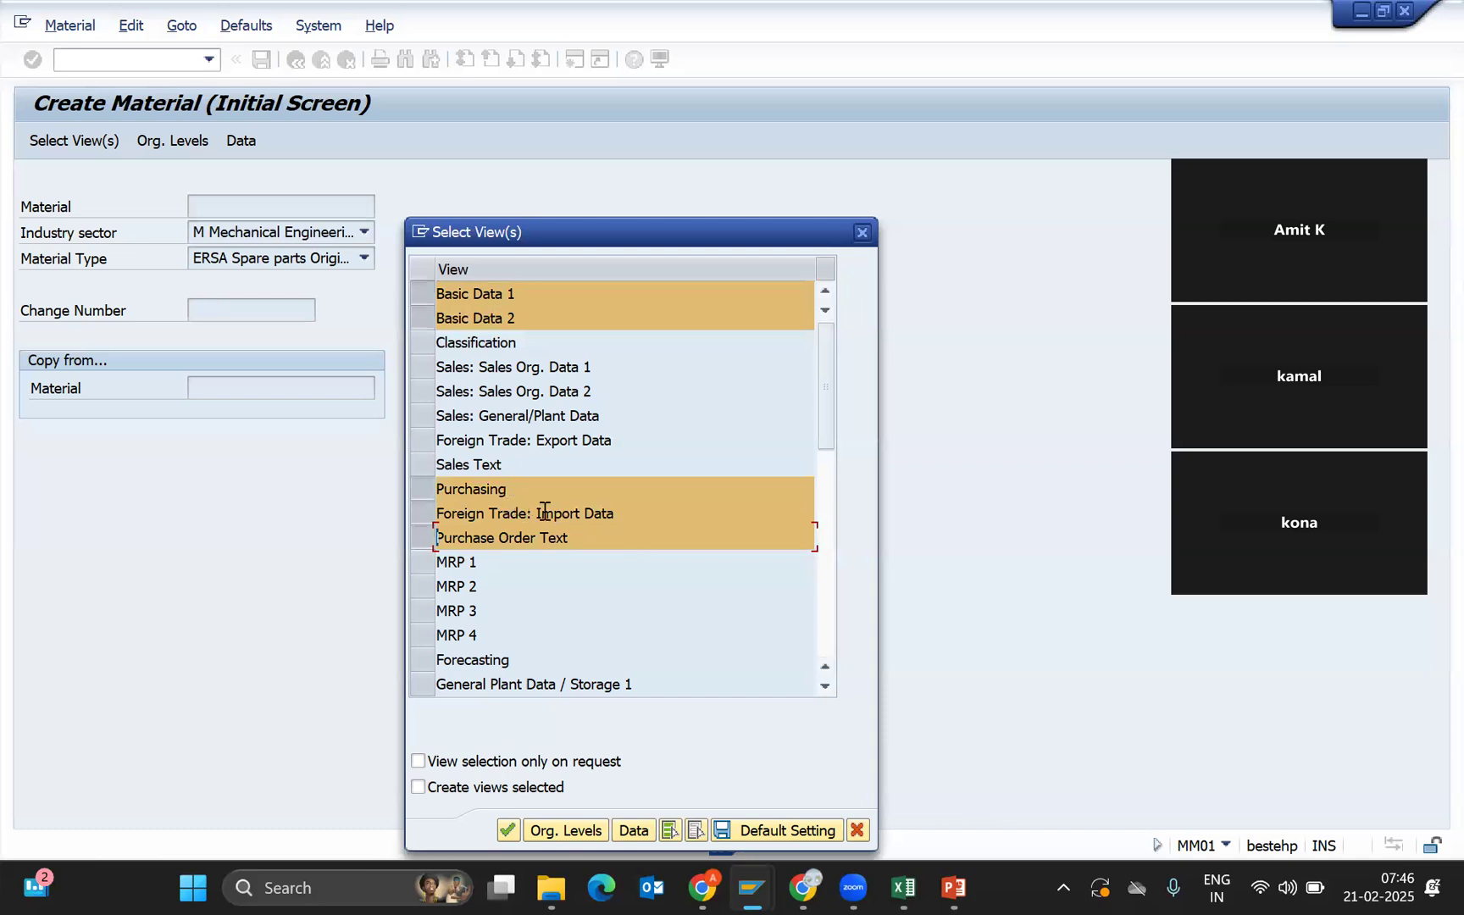
left_click(422, 514)
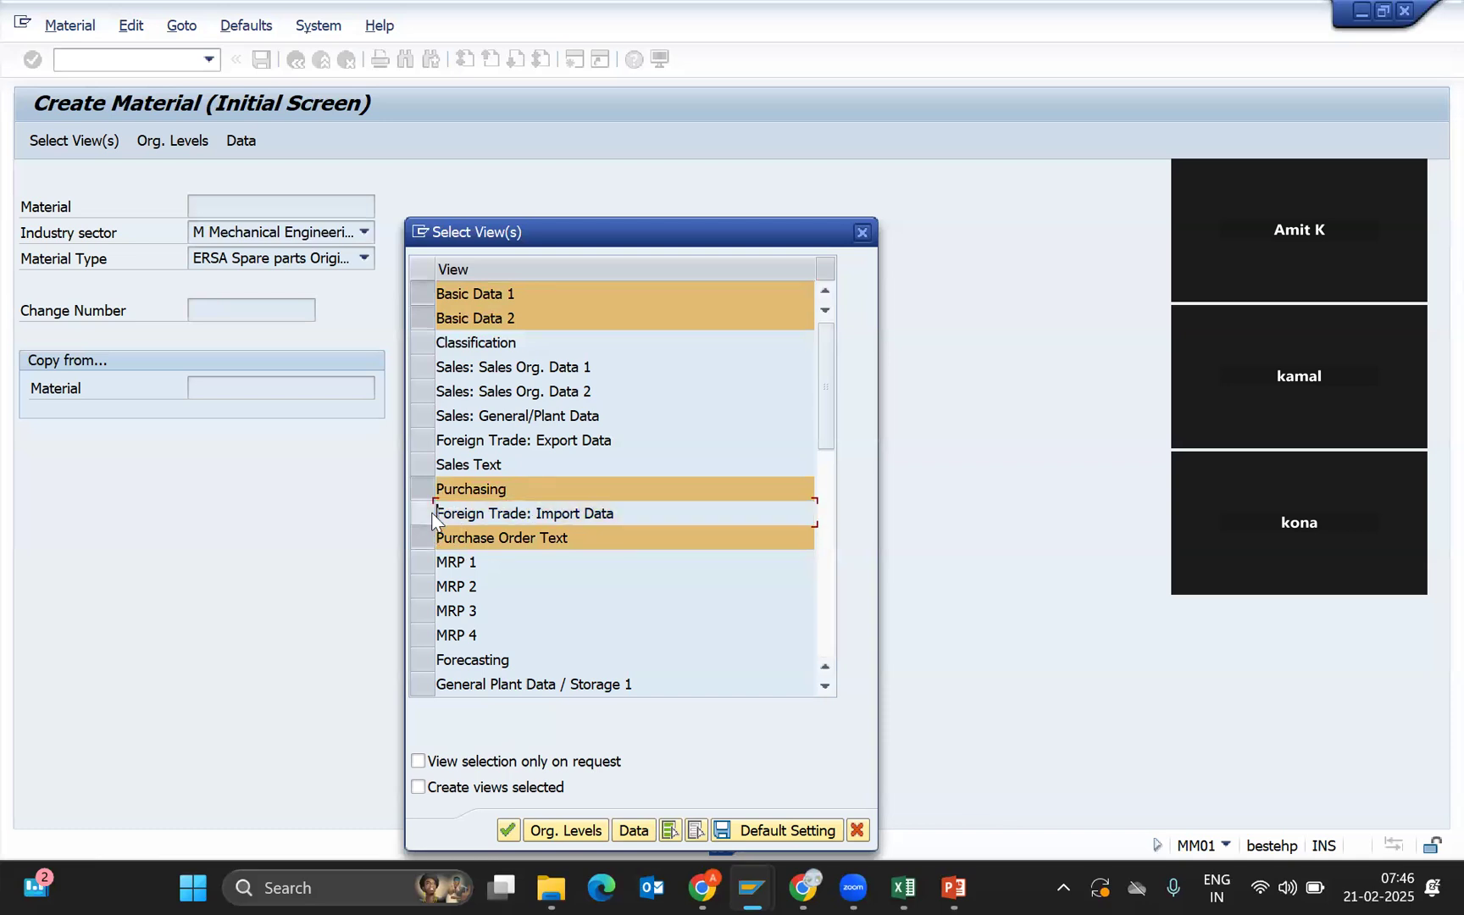
left_click(423, 441)
left_click(423, 441)
left_click(422, 514)
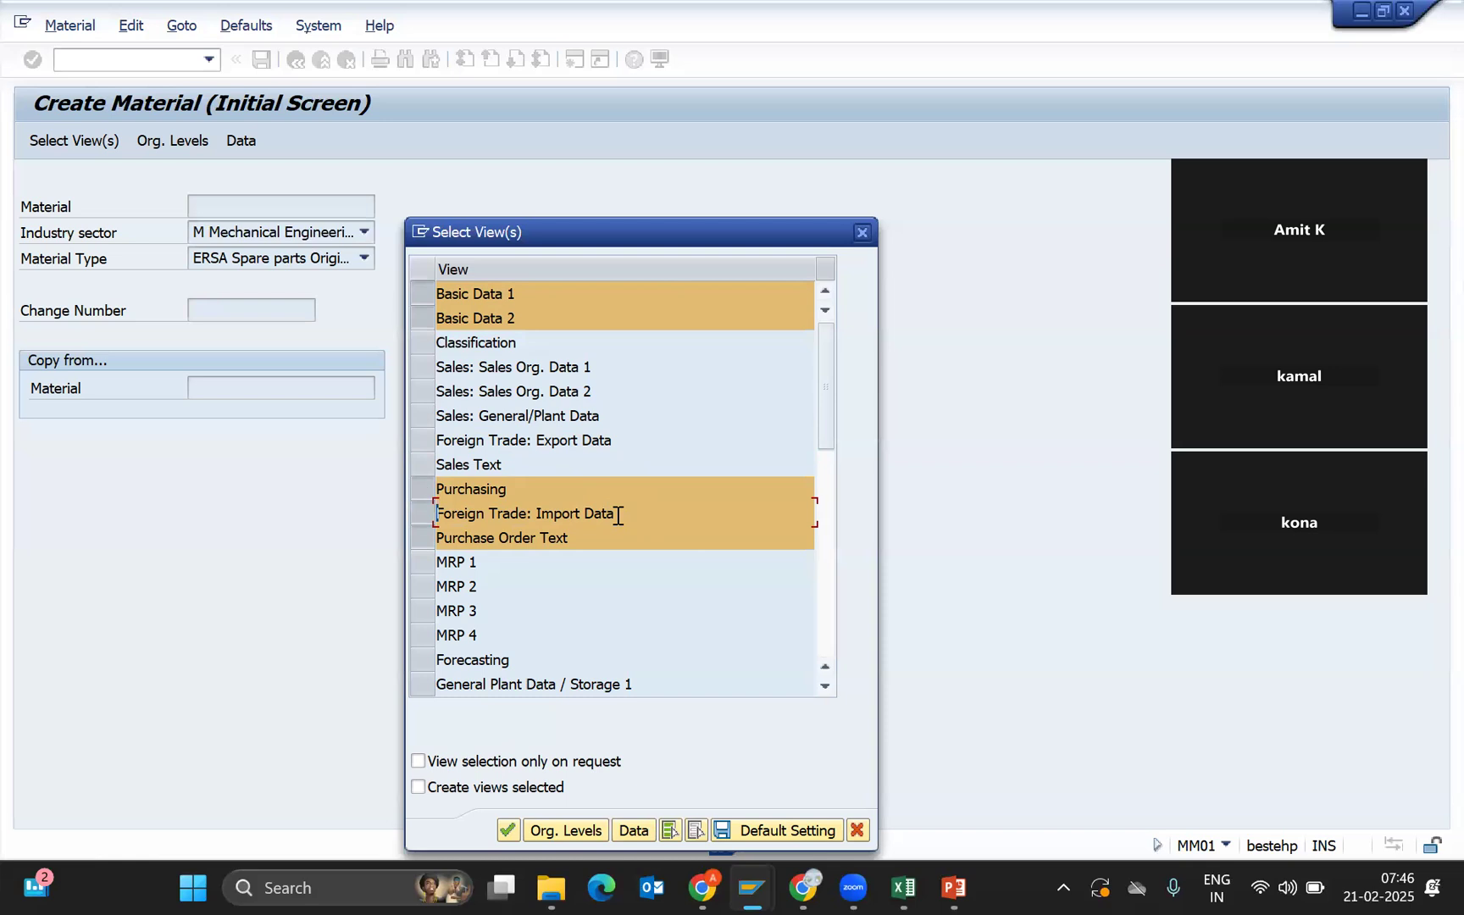
Add the MRP 1–4 and General Plant Data / Storage 1 and 2 views.
left_click(421, 564)
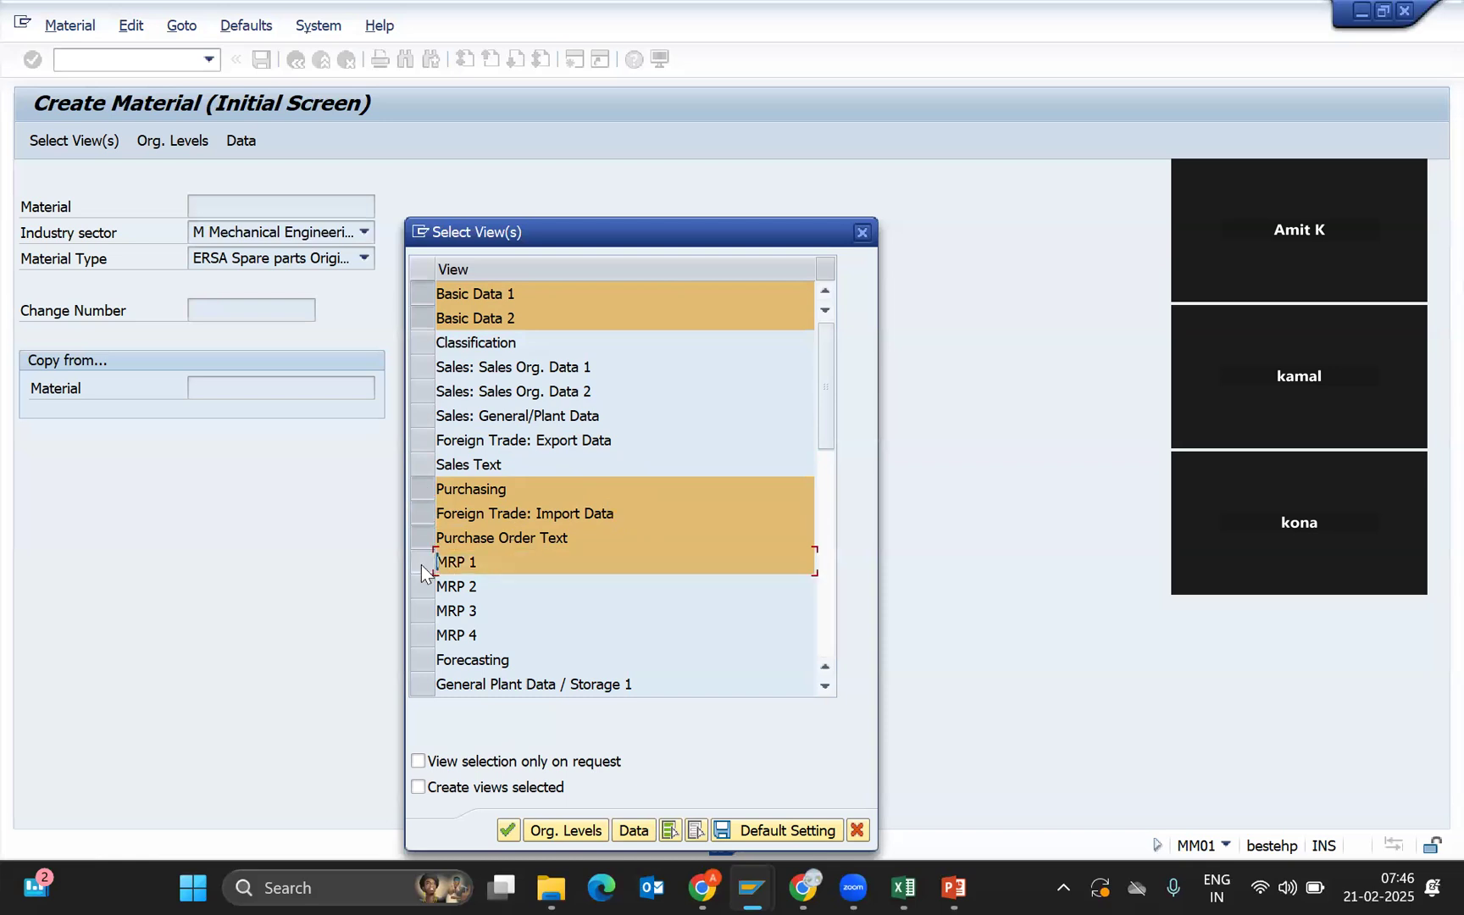
left_click(421, 586)
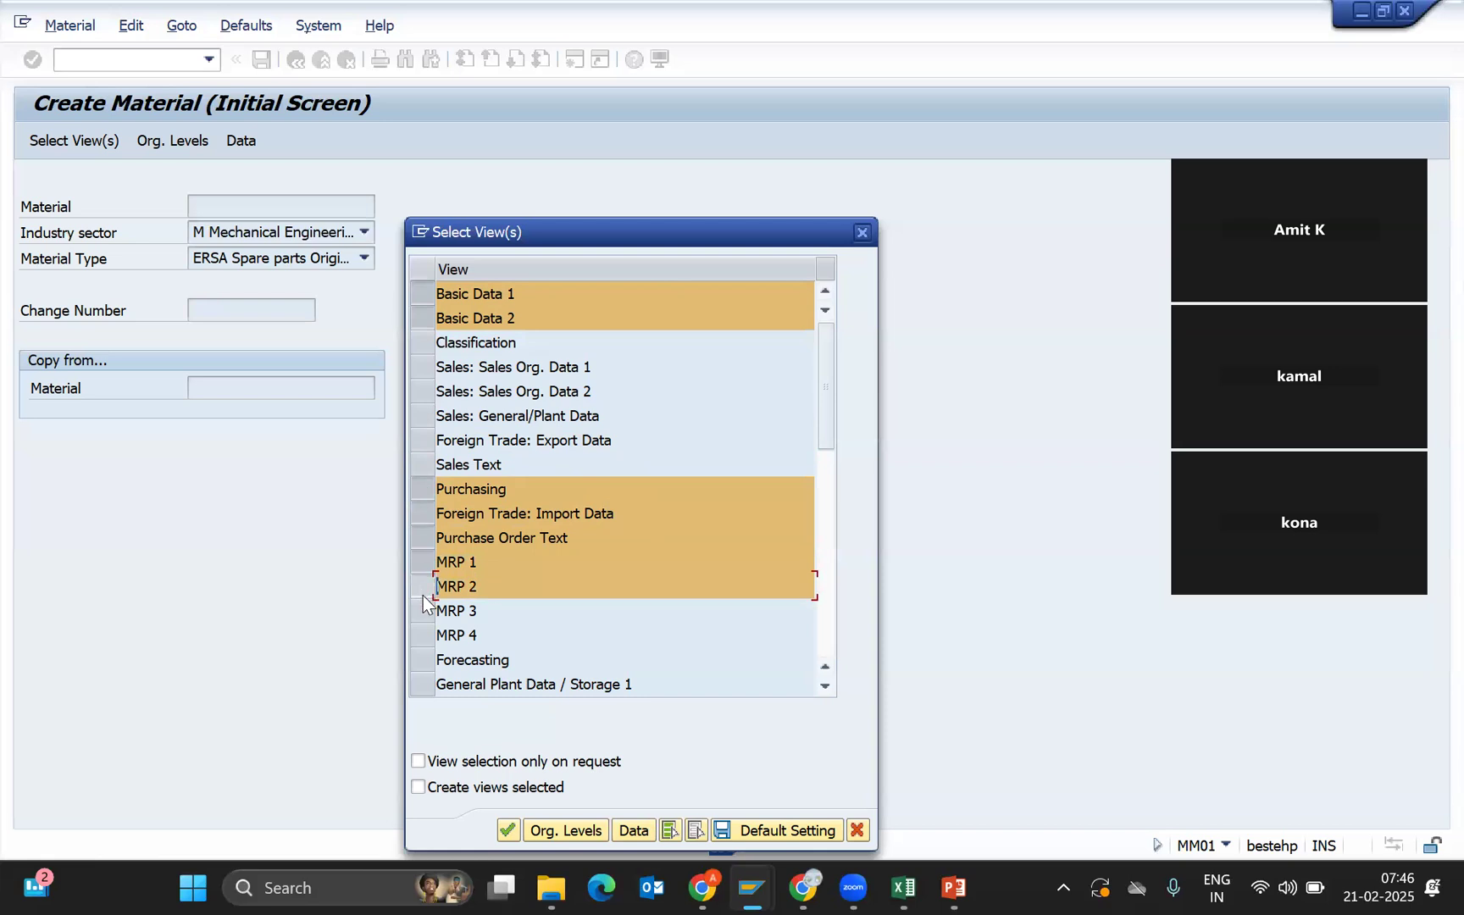
left_click(422, 611)
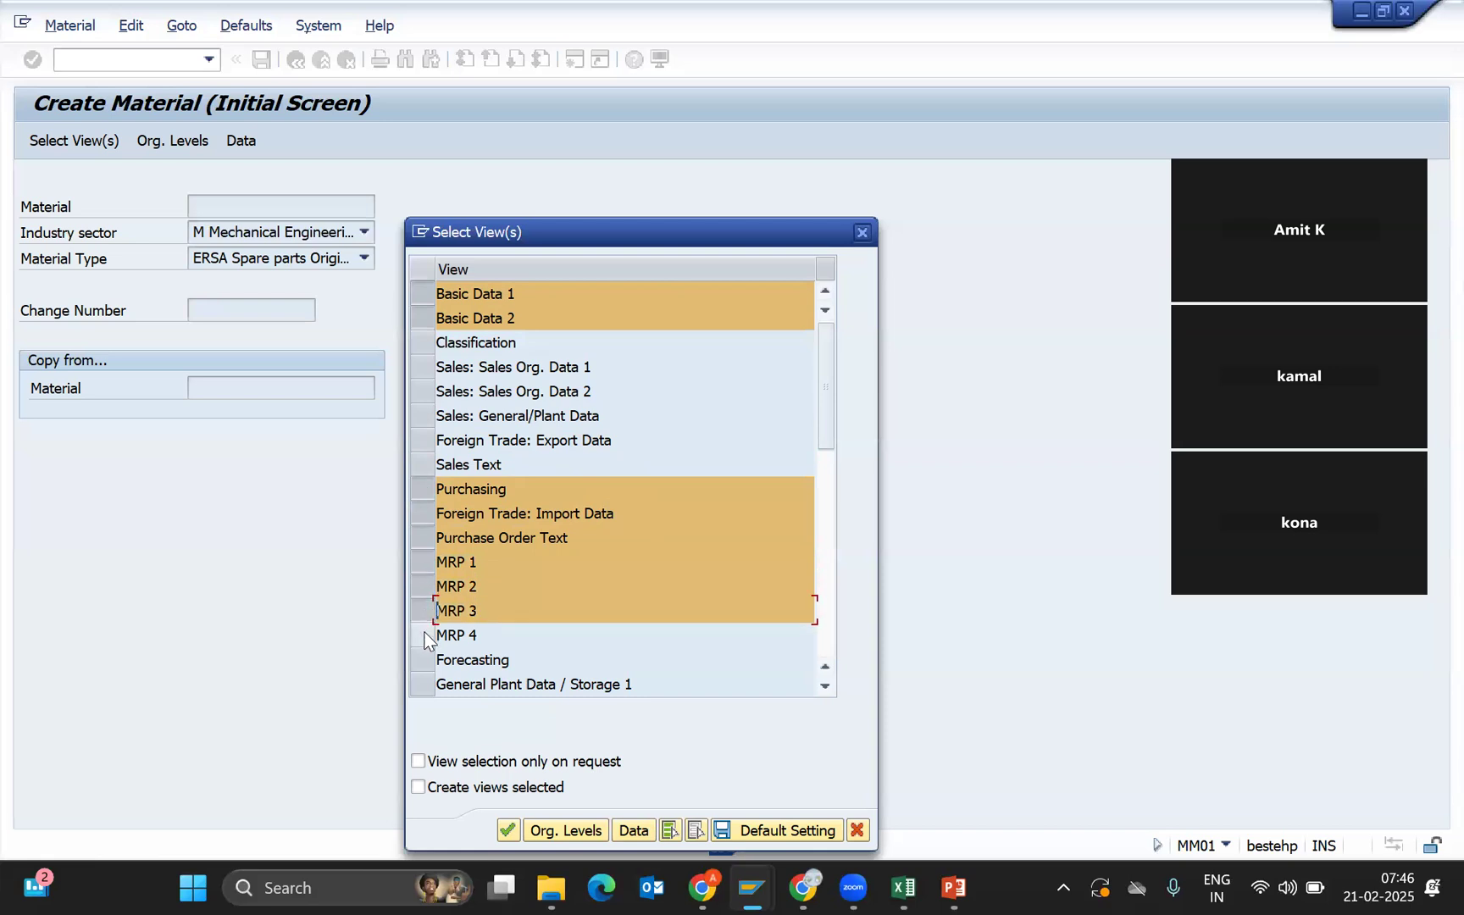
left_click(422, 636)
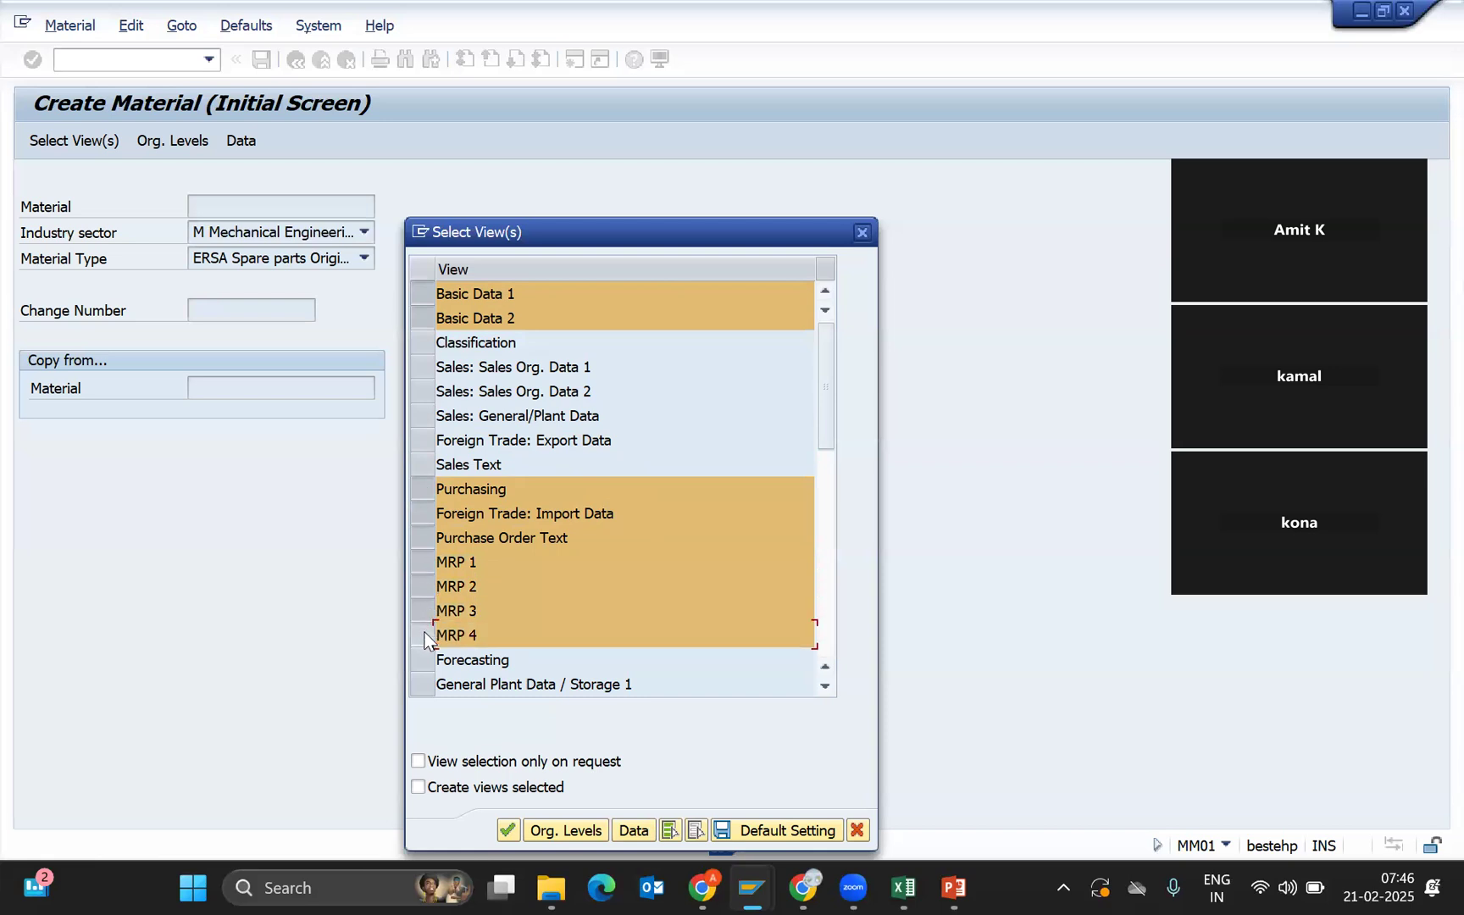
left_click(823, 520)
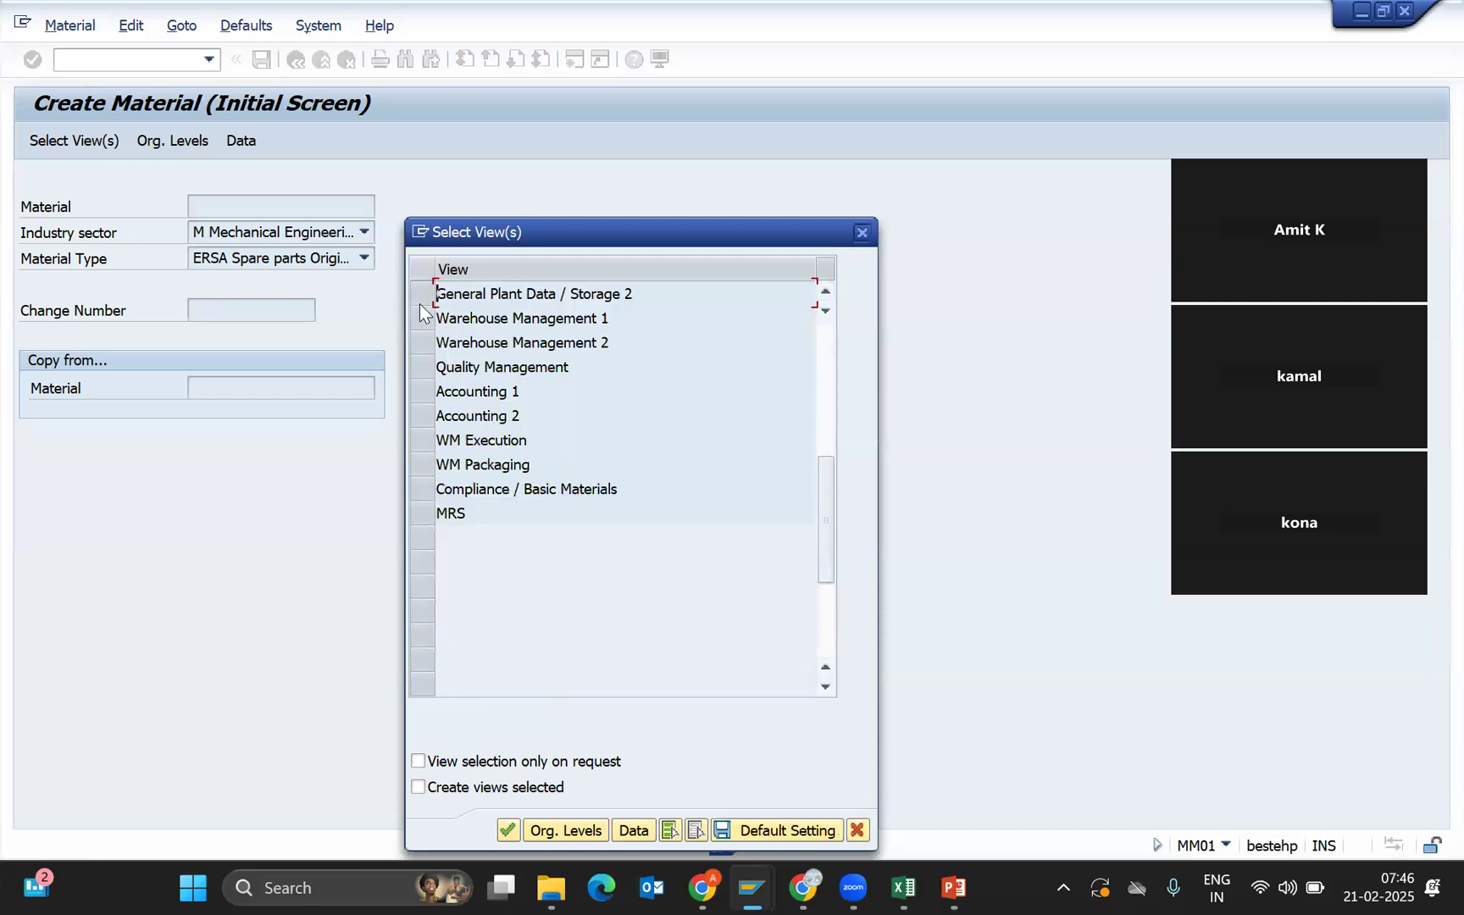
left_click(822, 288)
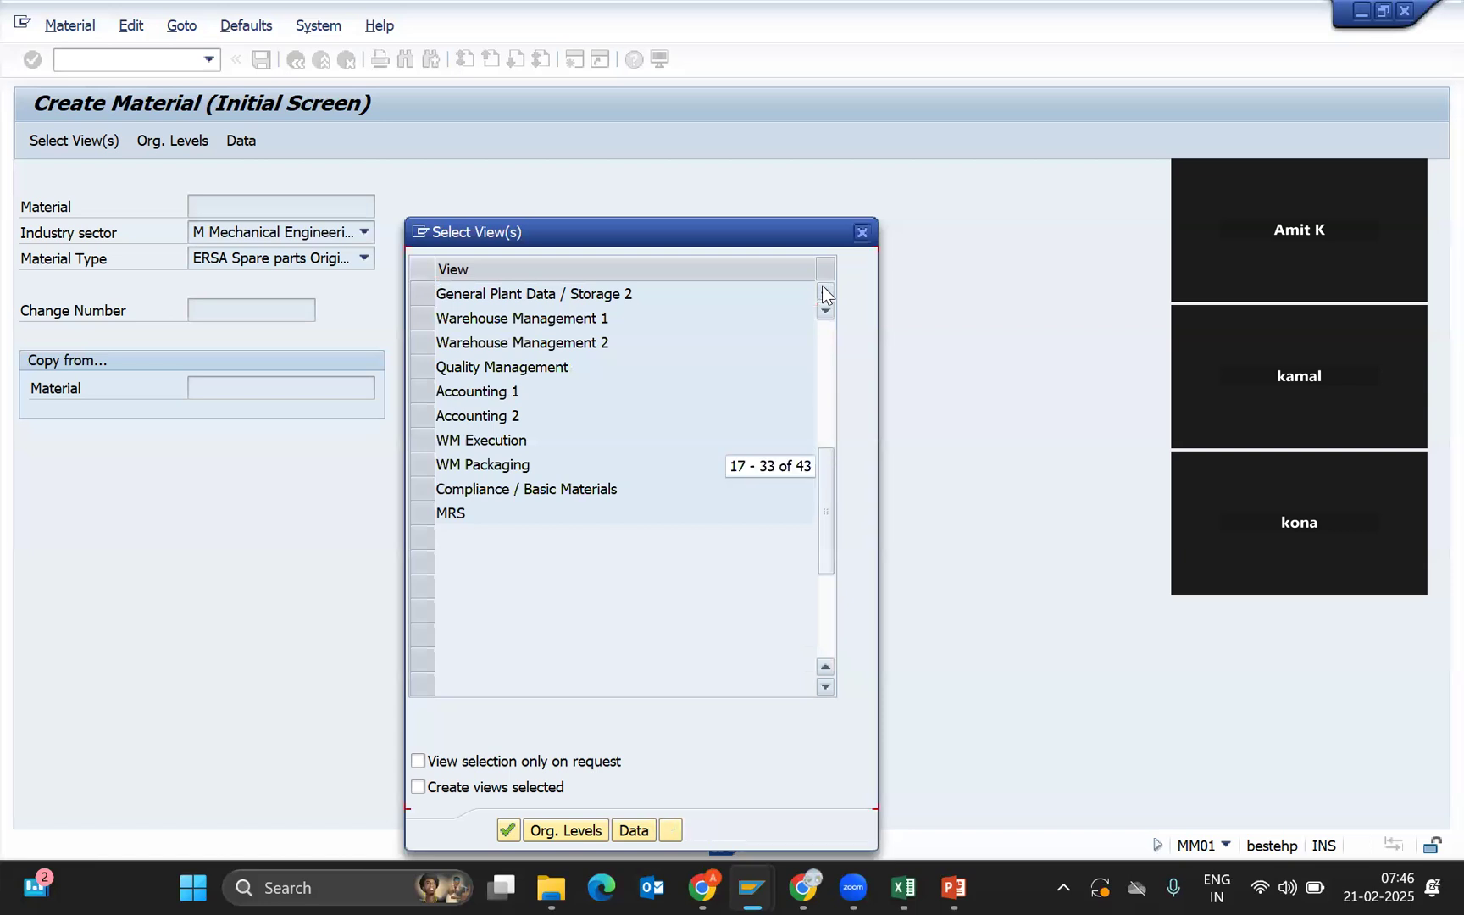
left_click(429, 294)
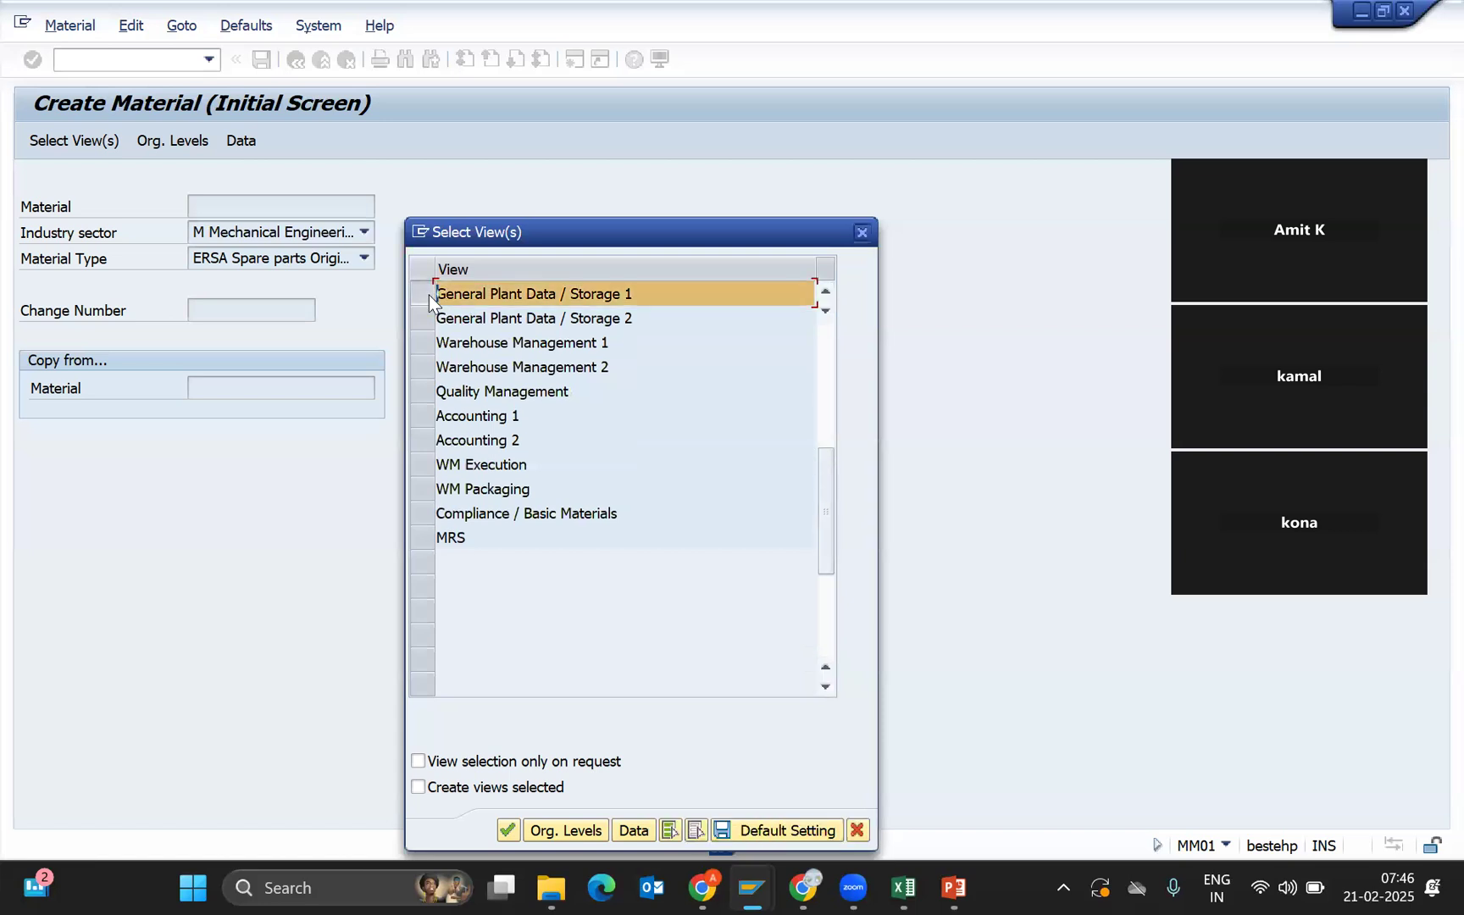
left_click(421, 317)
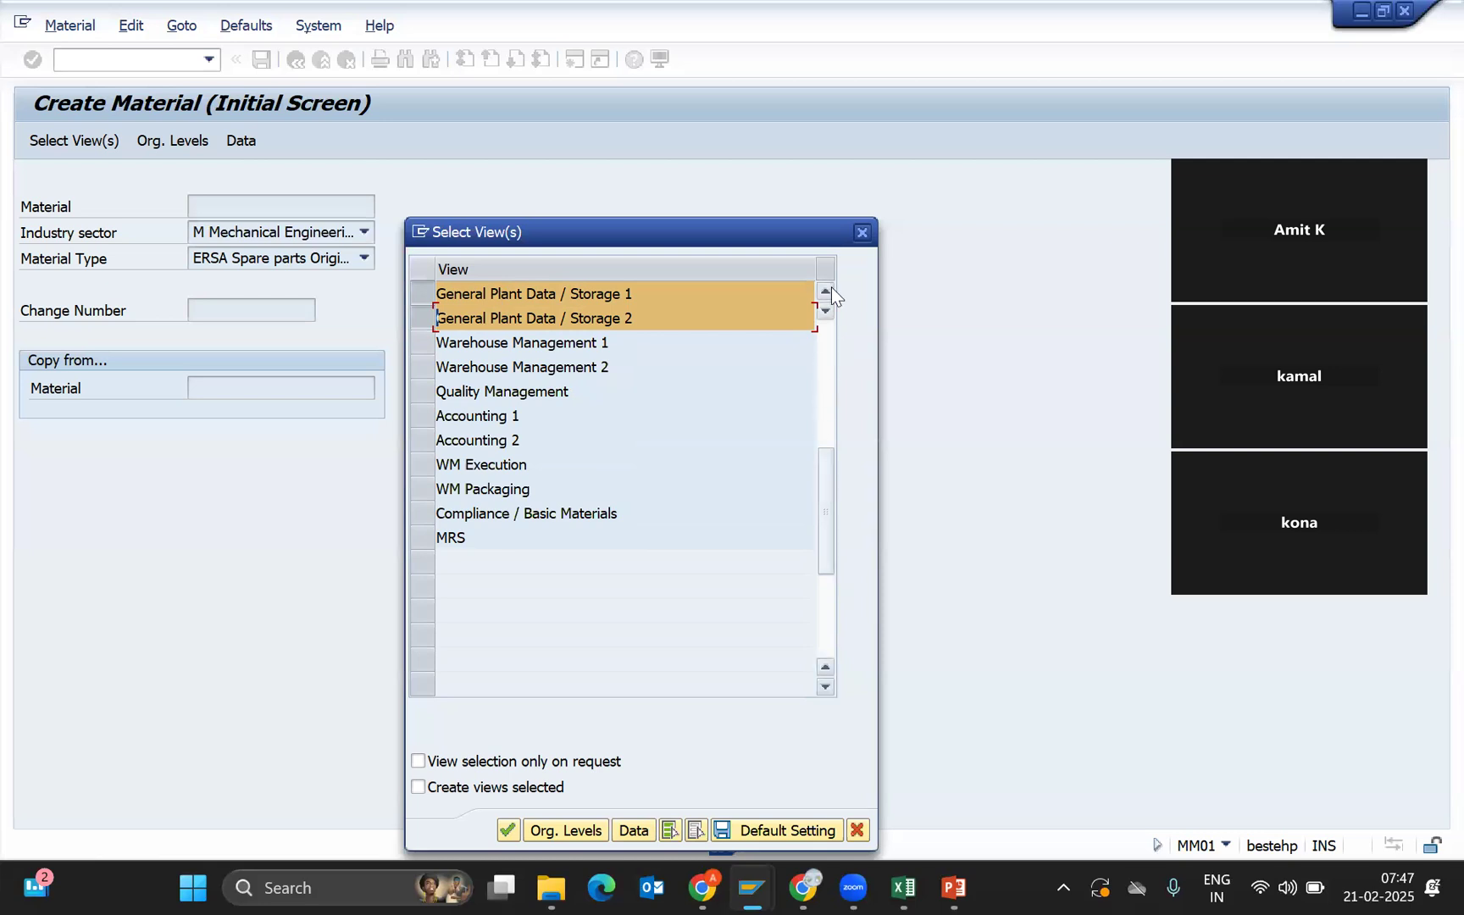
left_click(1291, 885)
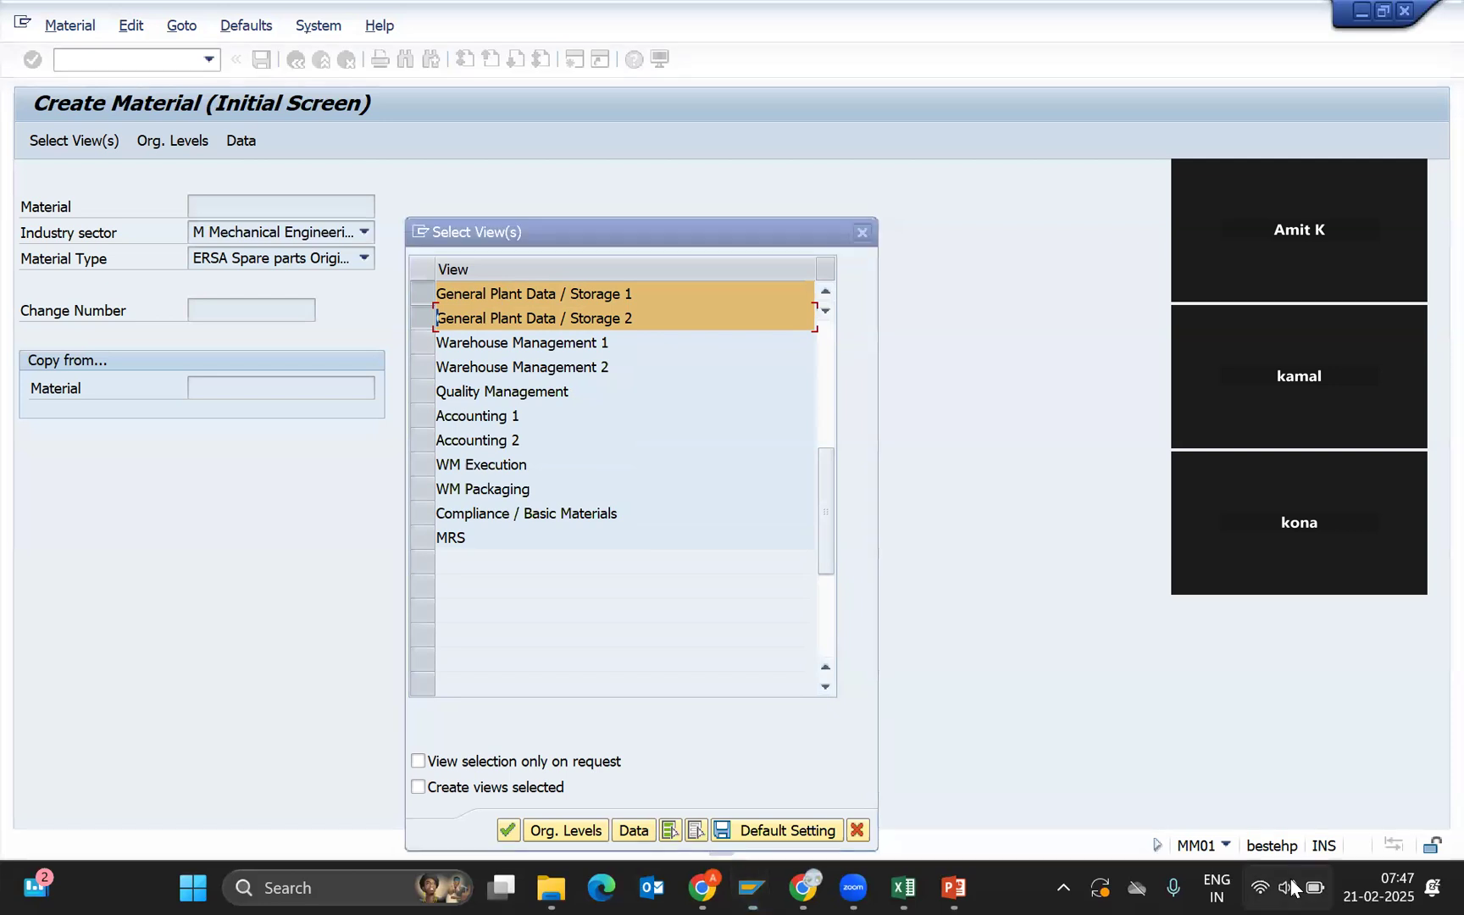
mouse_move(1373, 747)
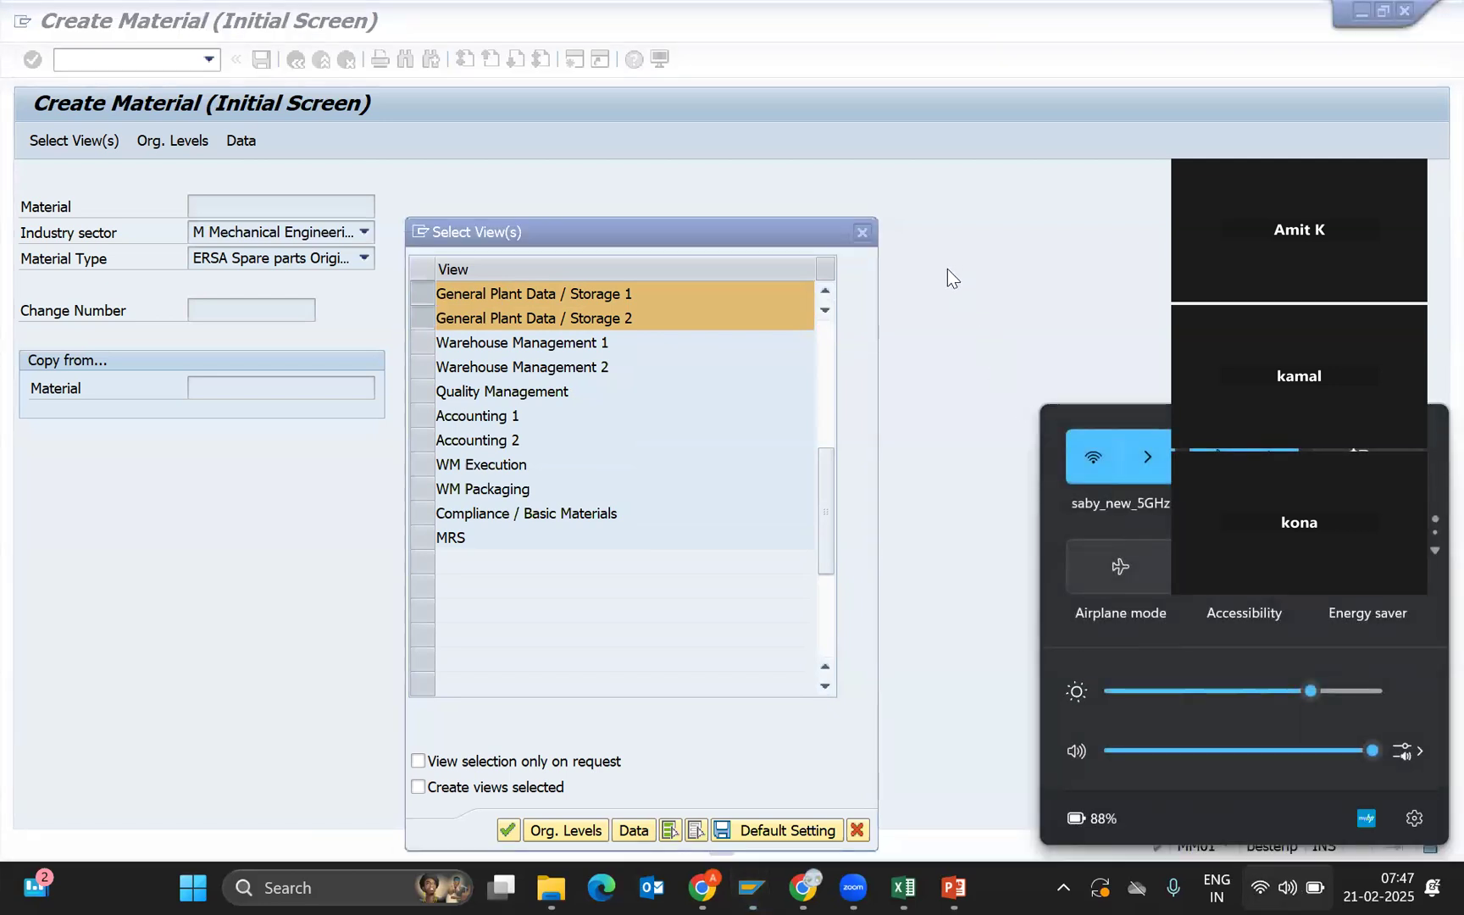
left_click(866, 298)
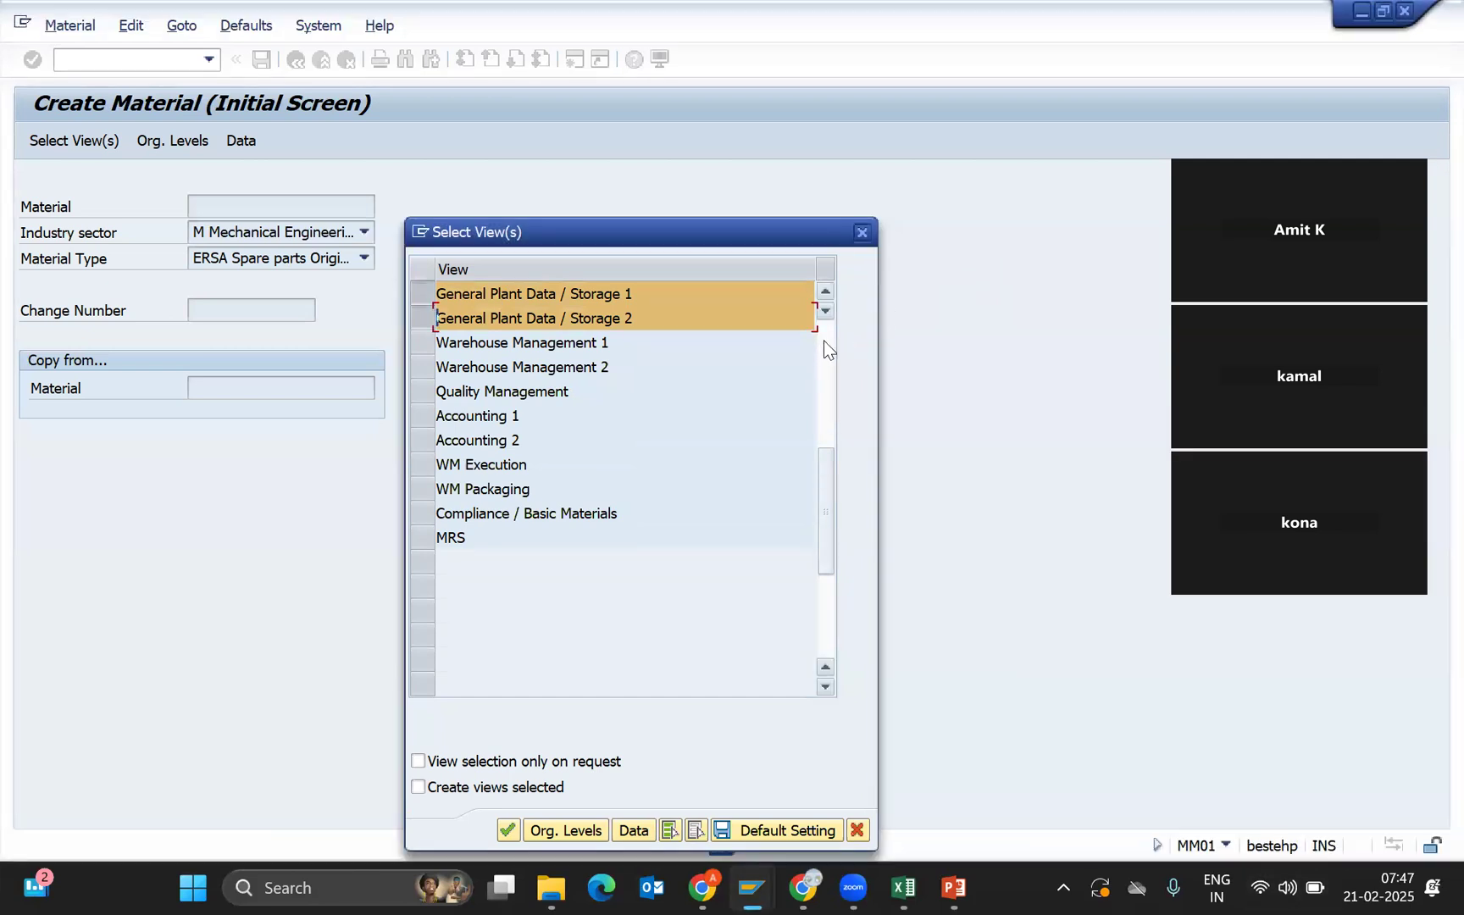
left_click(824, 344)
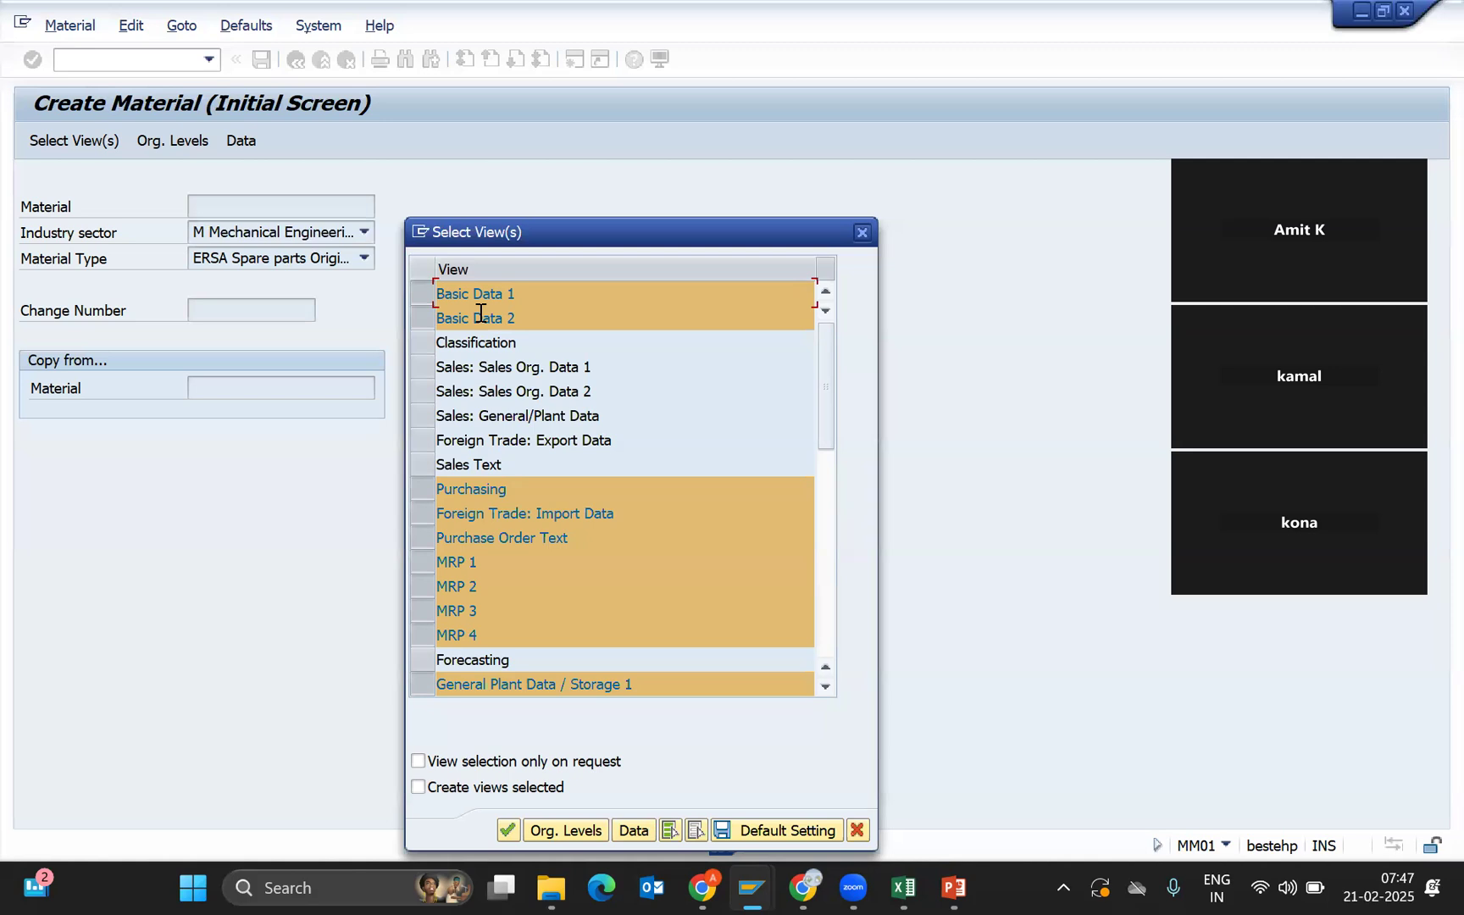
Add Quality Management, Accounting 1 and Accounting 2 views, then go to Org. Levels.
left_click(511, 491)
left_click_drag(512, 491, 408, 494)
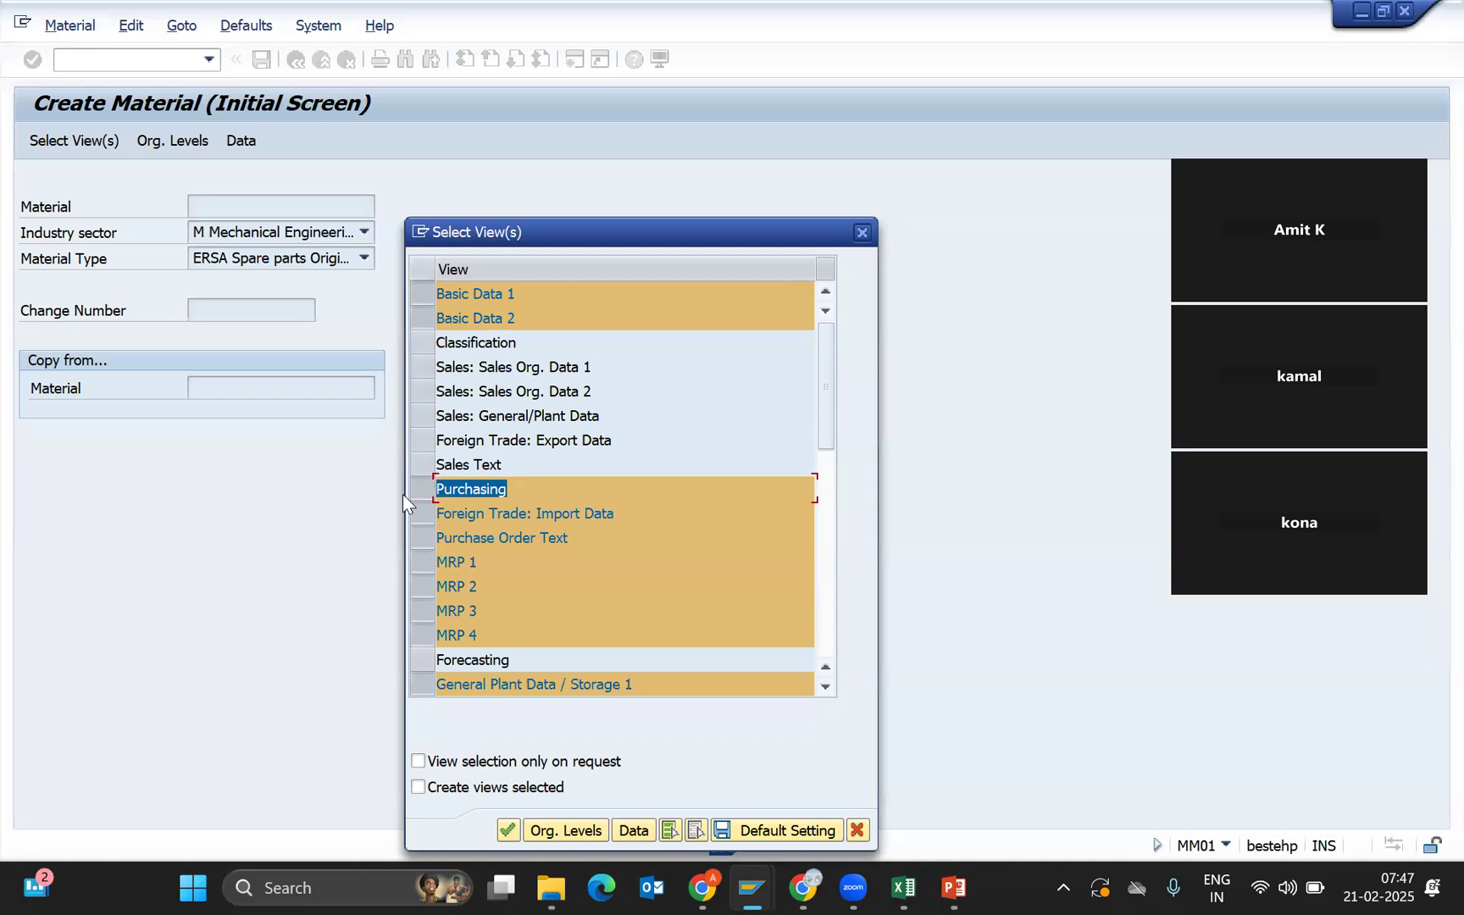
left_click(818, 555)
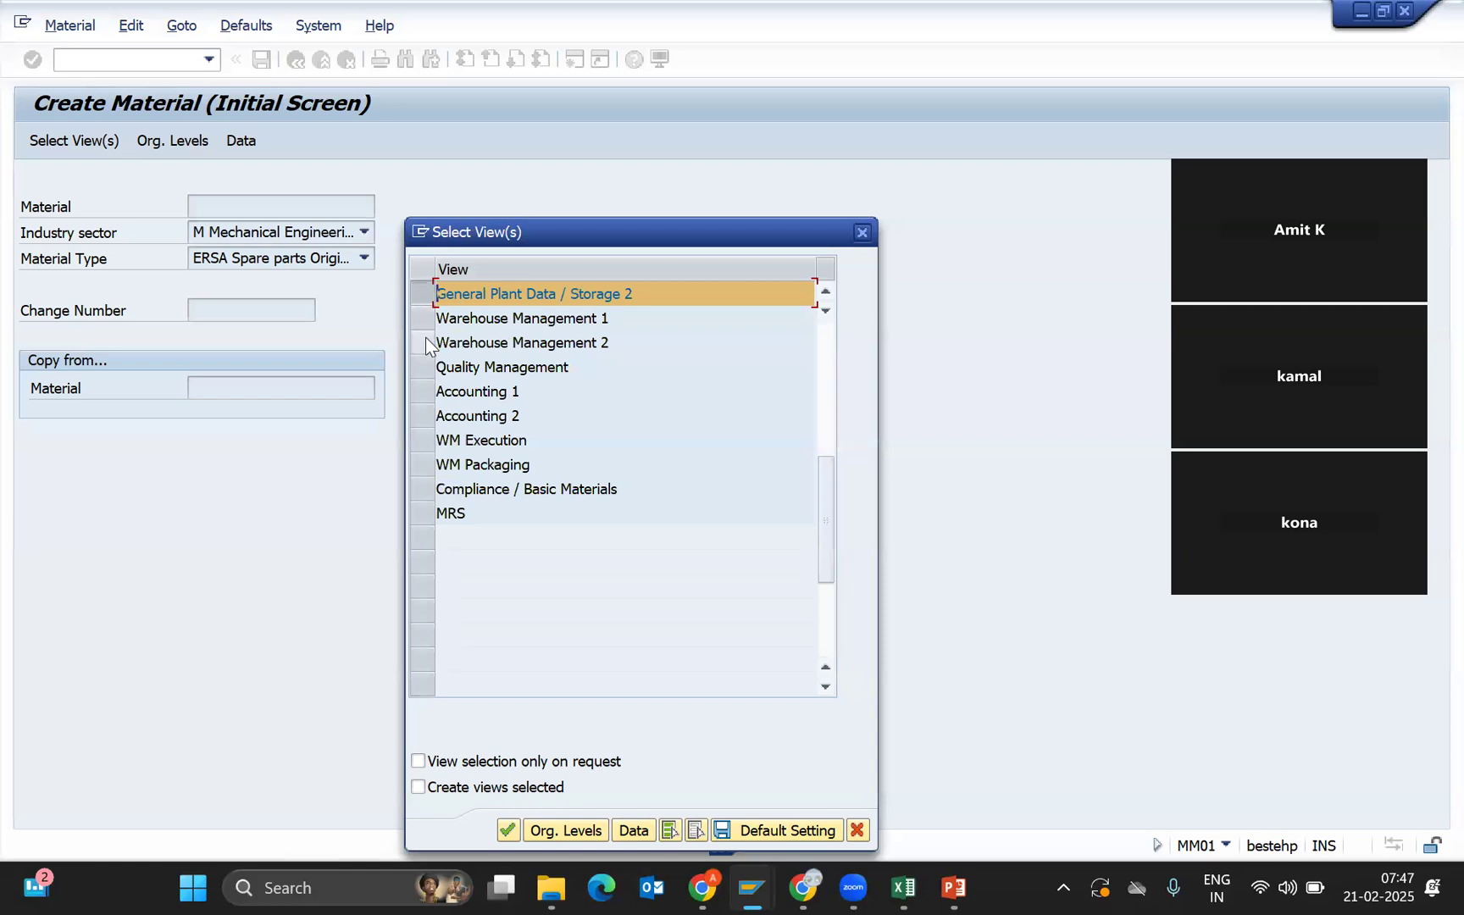
left_click(428, 373)
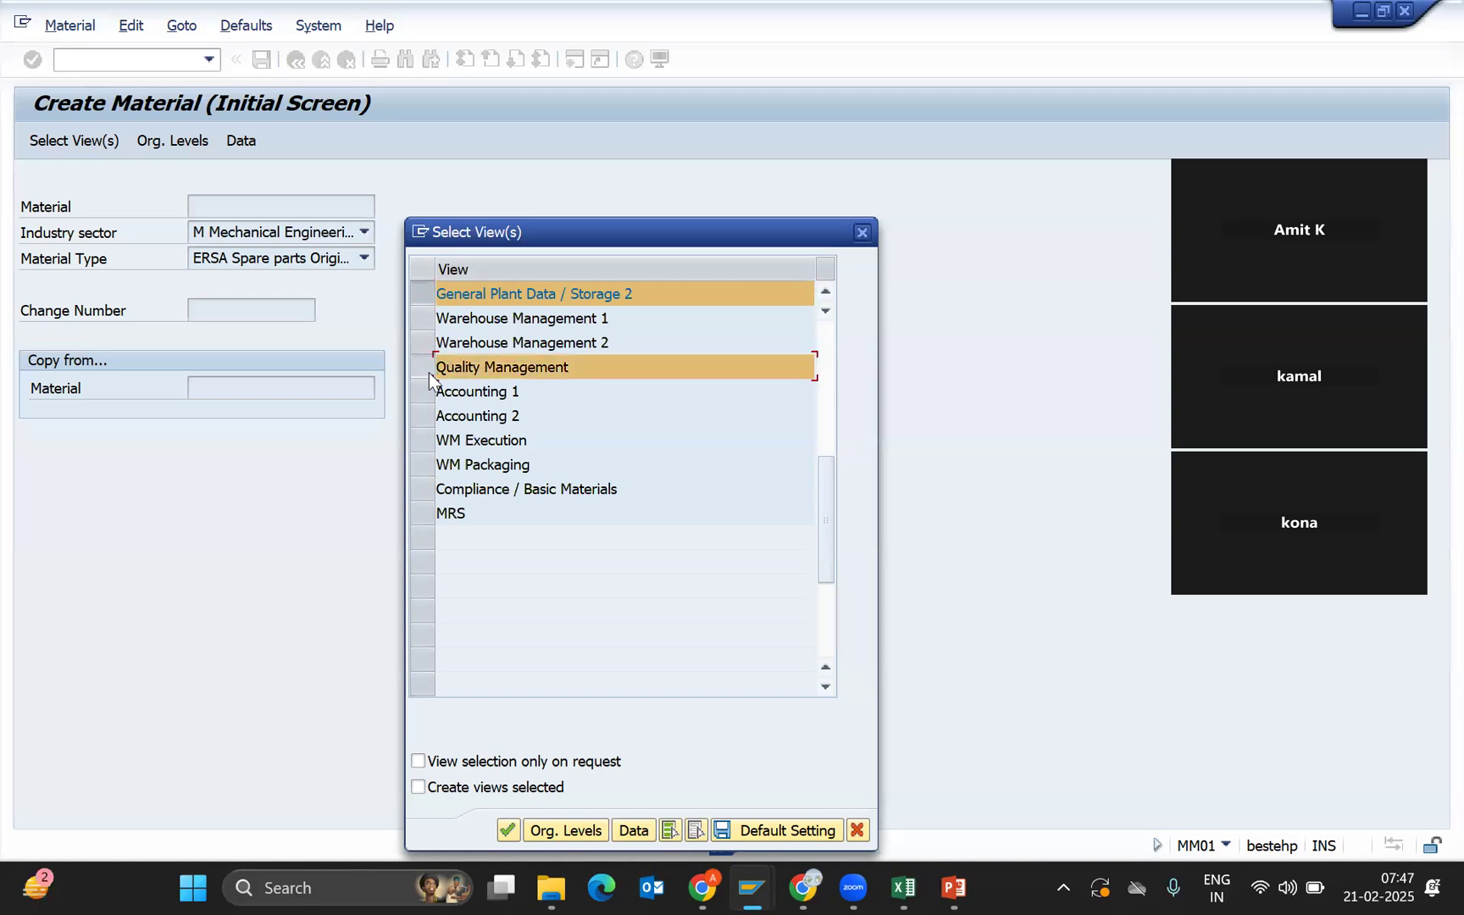
left_click(425, 391)
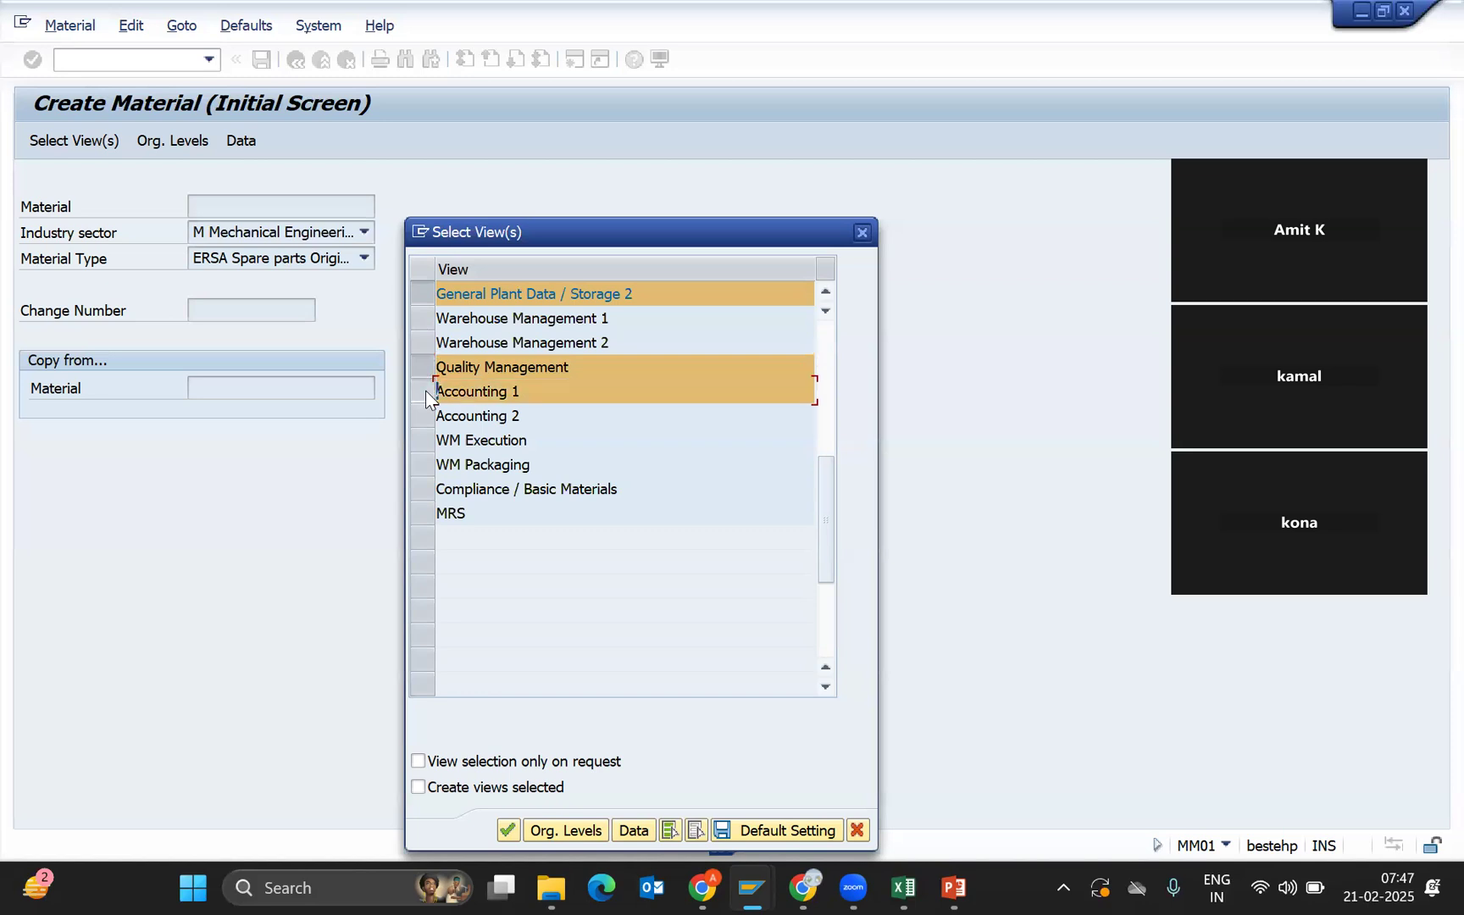
left_click(430, 416)
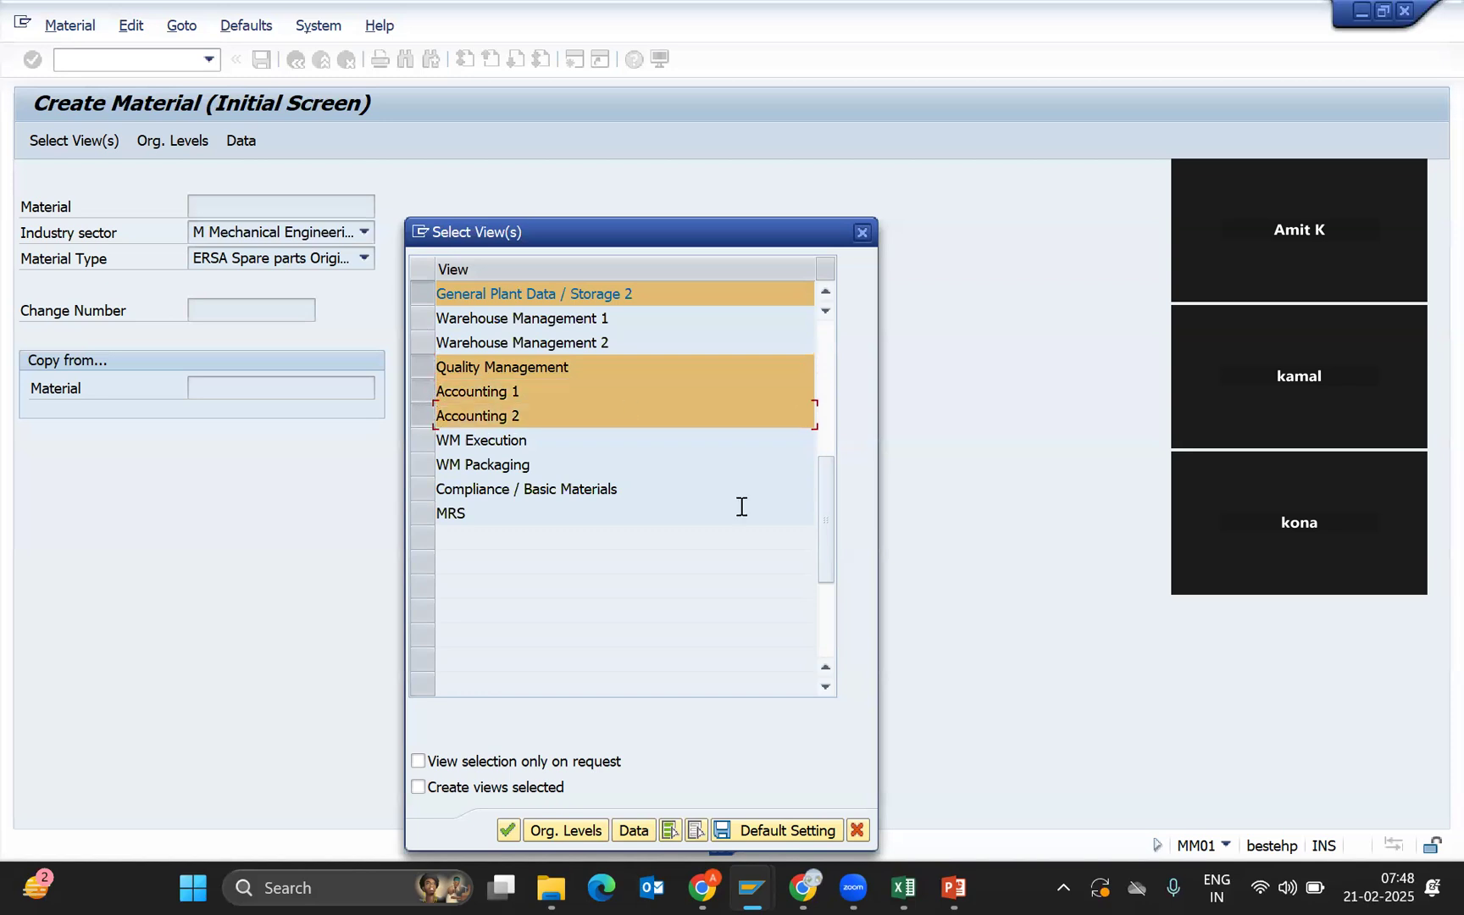
left_click(558, 826)
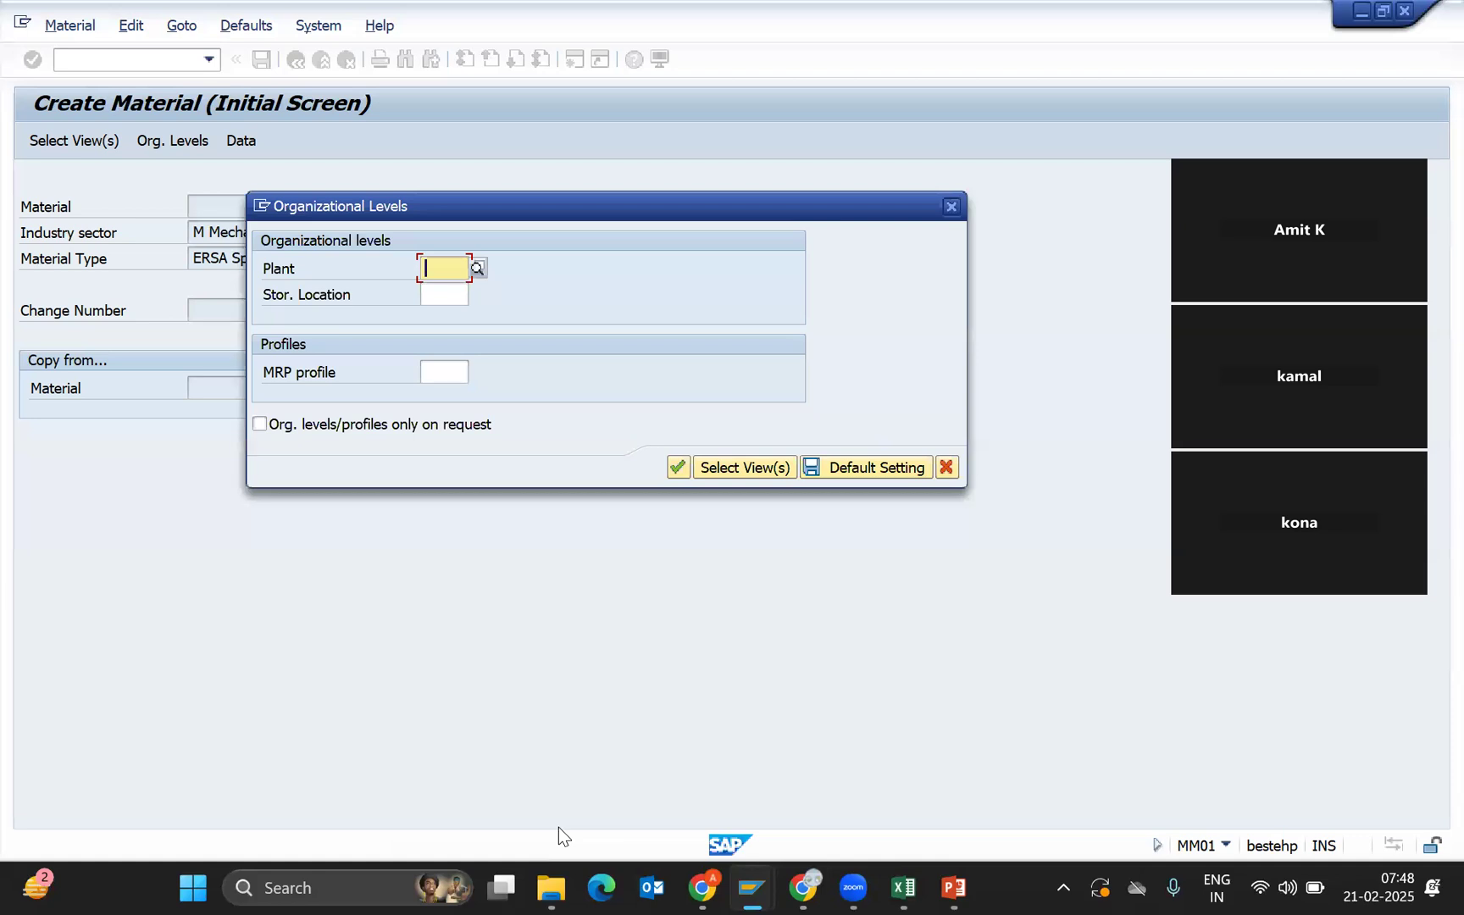
Enter NJ01 as the plant in Organizational Levels, then switch to PowerPoint.
type("NJ01")
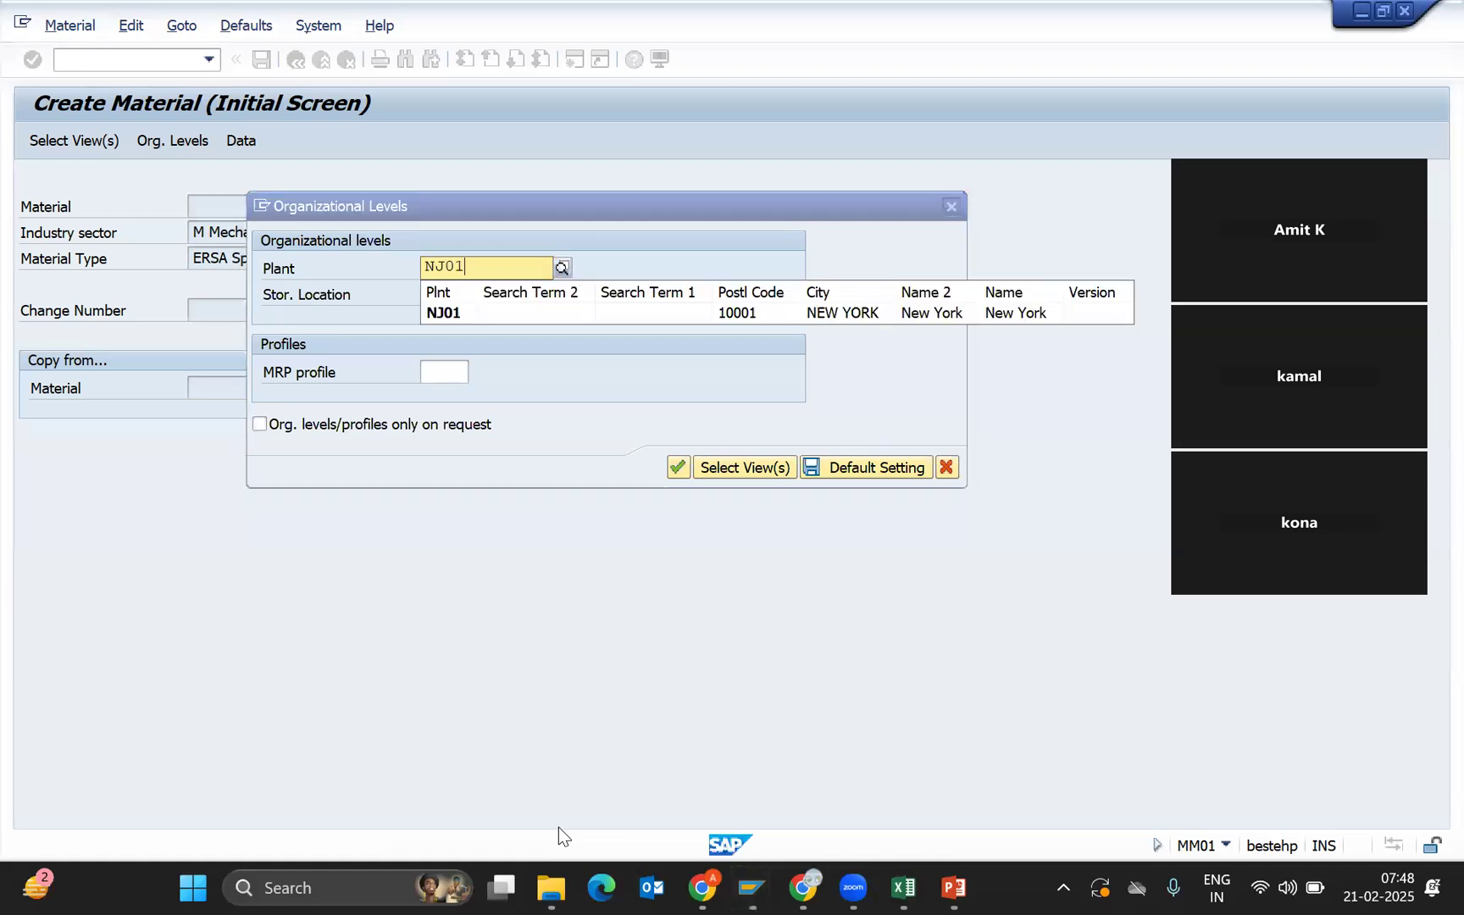
key("Down")
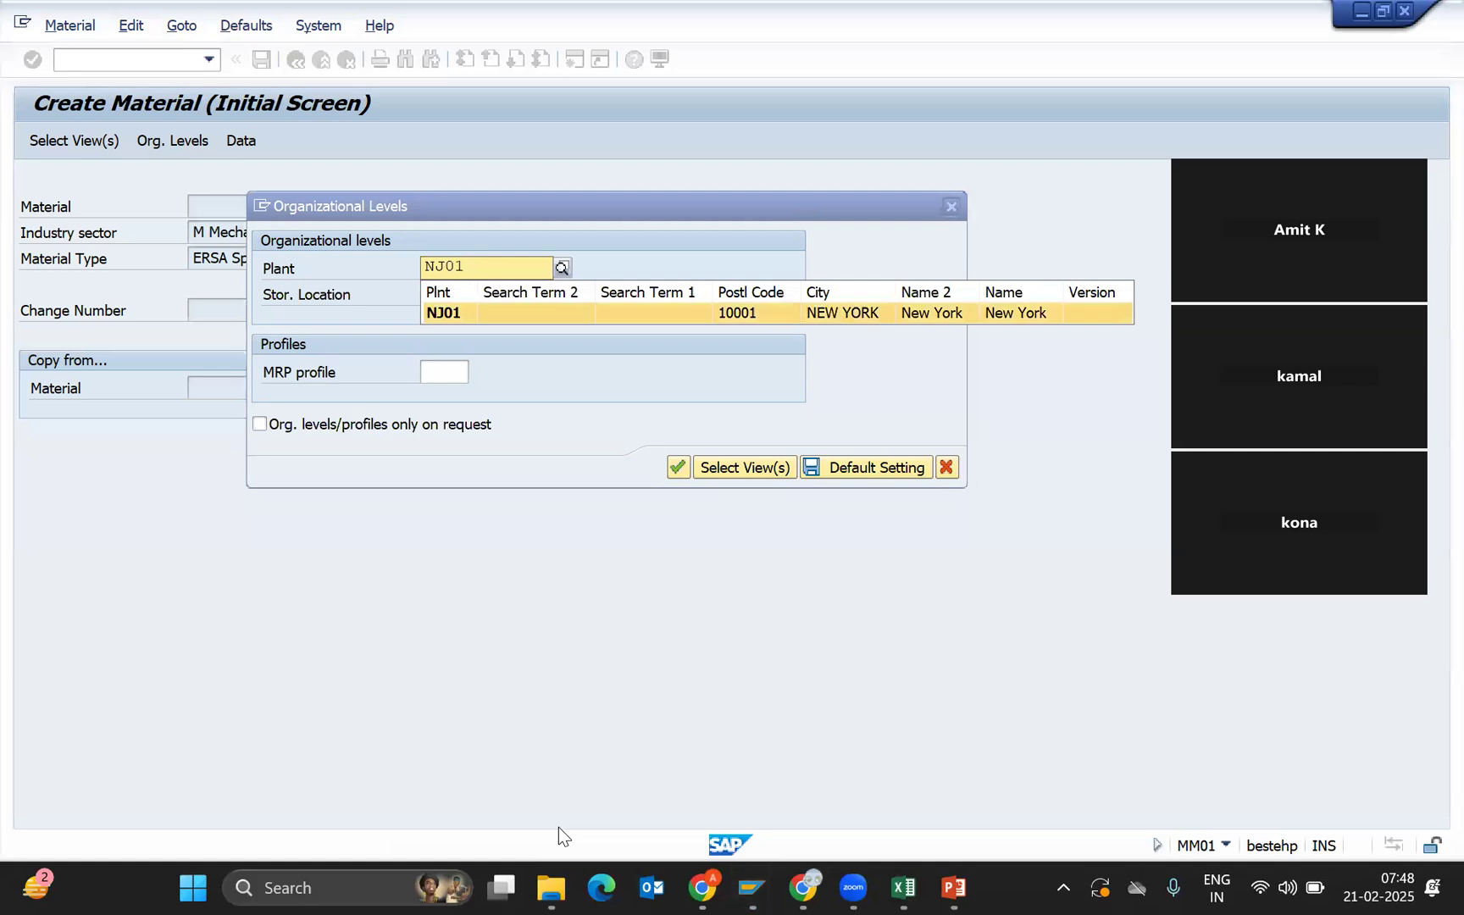
key("Return")
key("Tab")
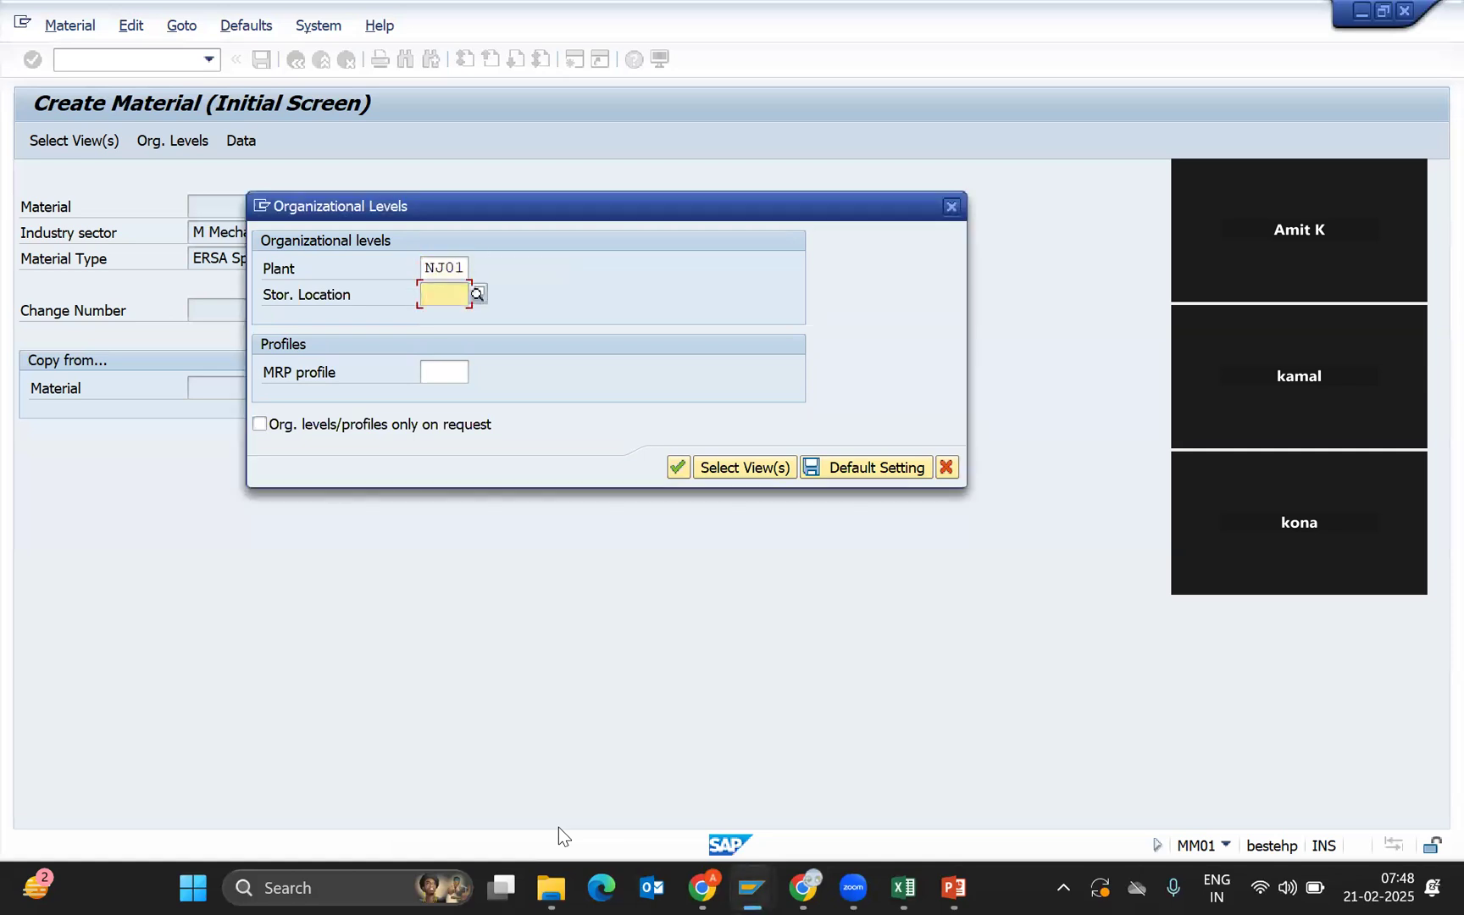
key("alt+Tab")
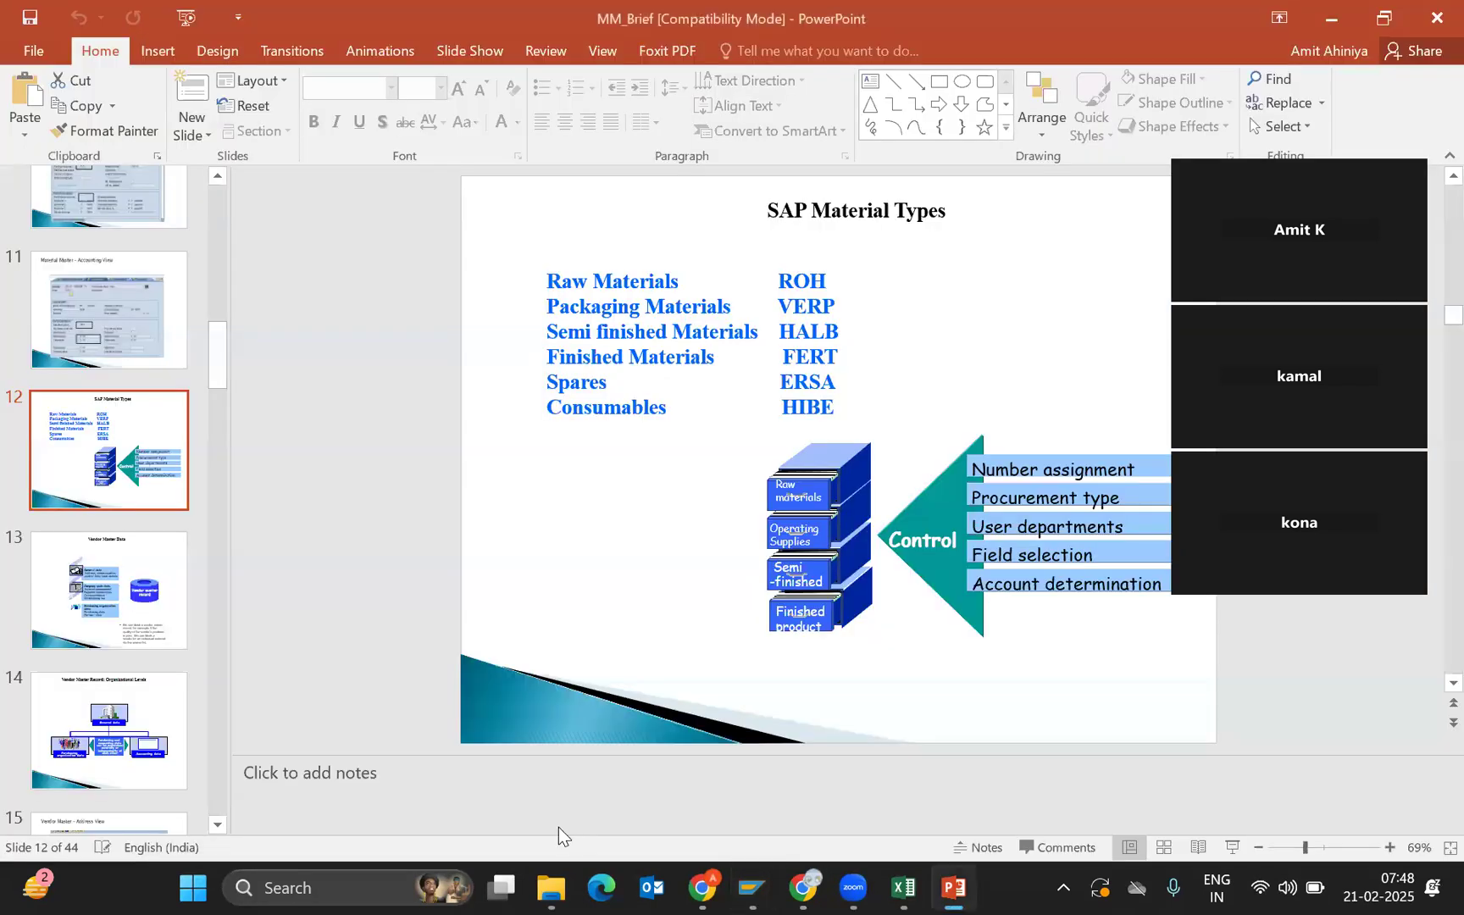
Copy storage location code SB01 from Excel Sheet3 cell C6 and return to SAP's storage location list.
key("alt+Tab")
key("alt+Tab")
key("alt+Tab")
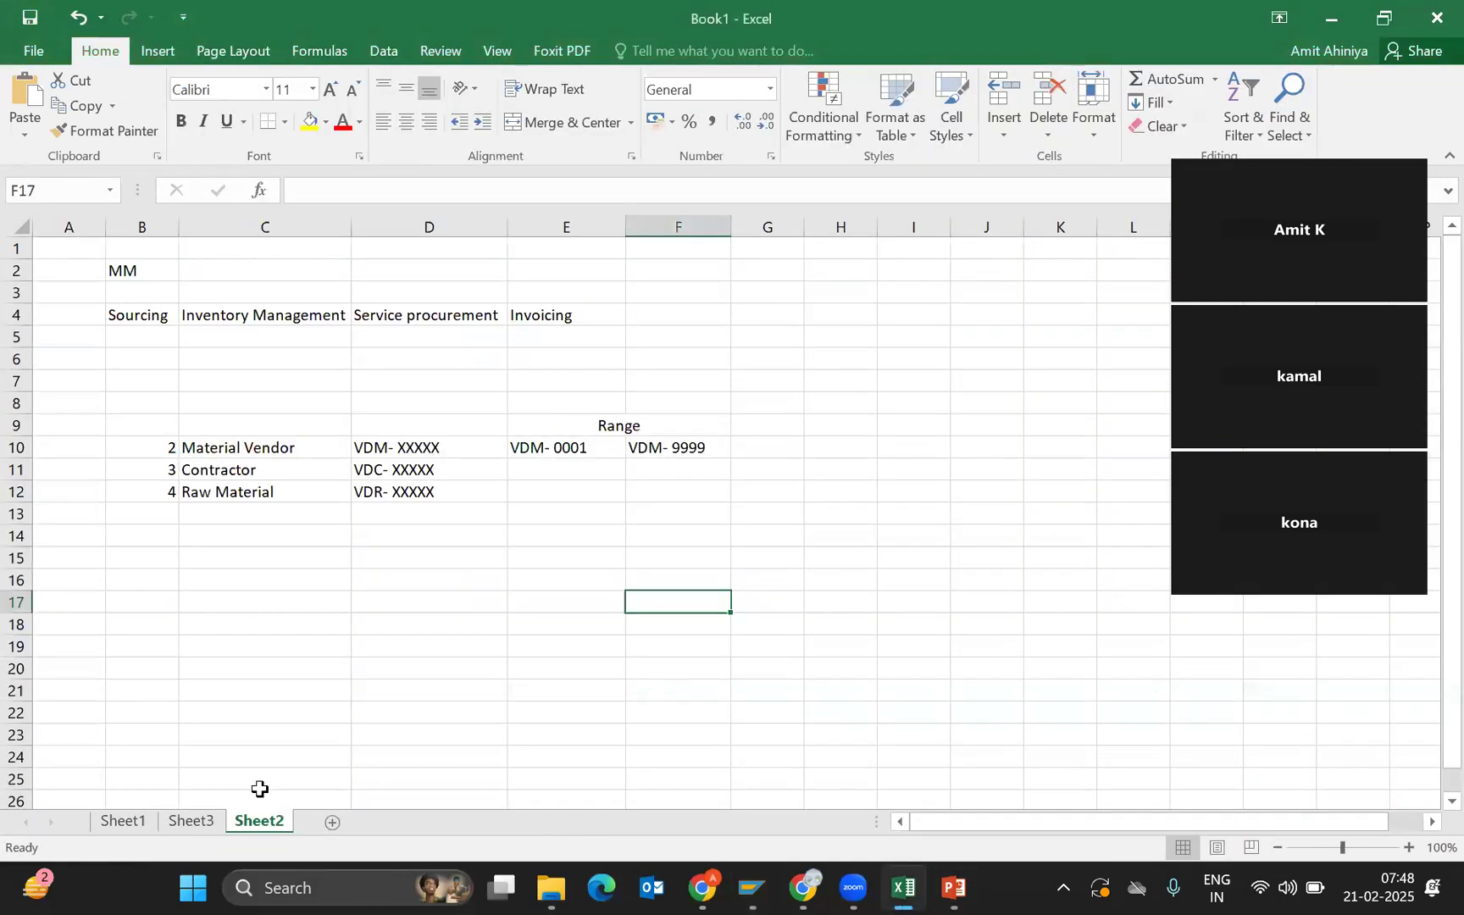
left_click(204, 801)
left_click(203, 823)
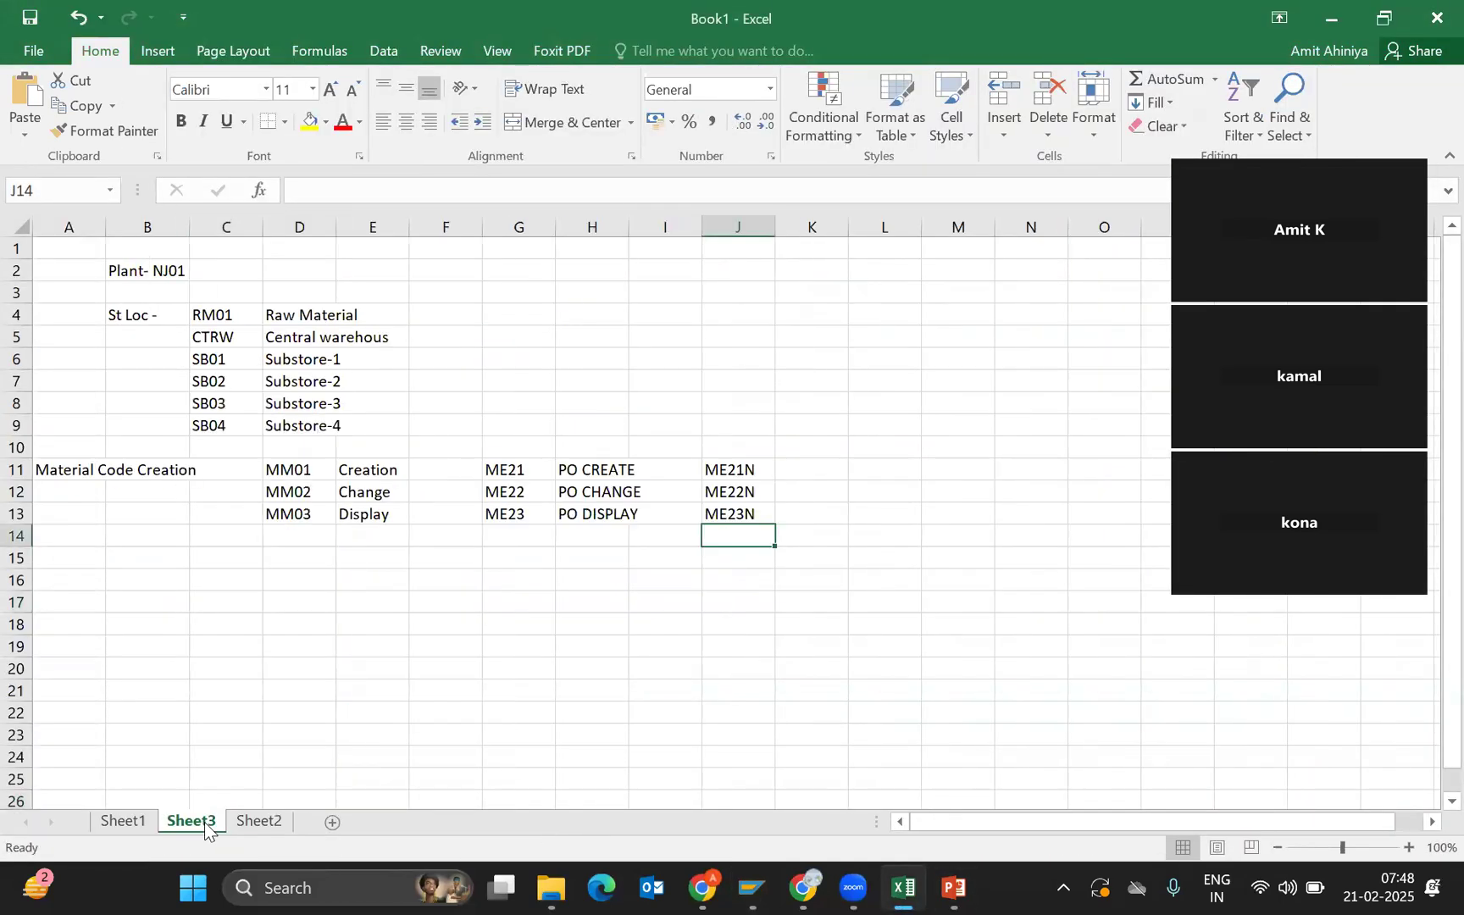
left_click(247, 355)
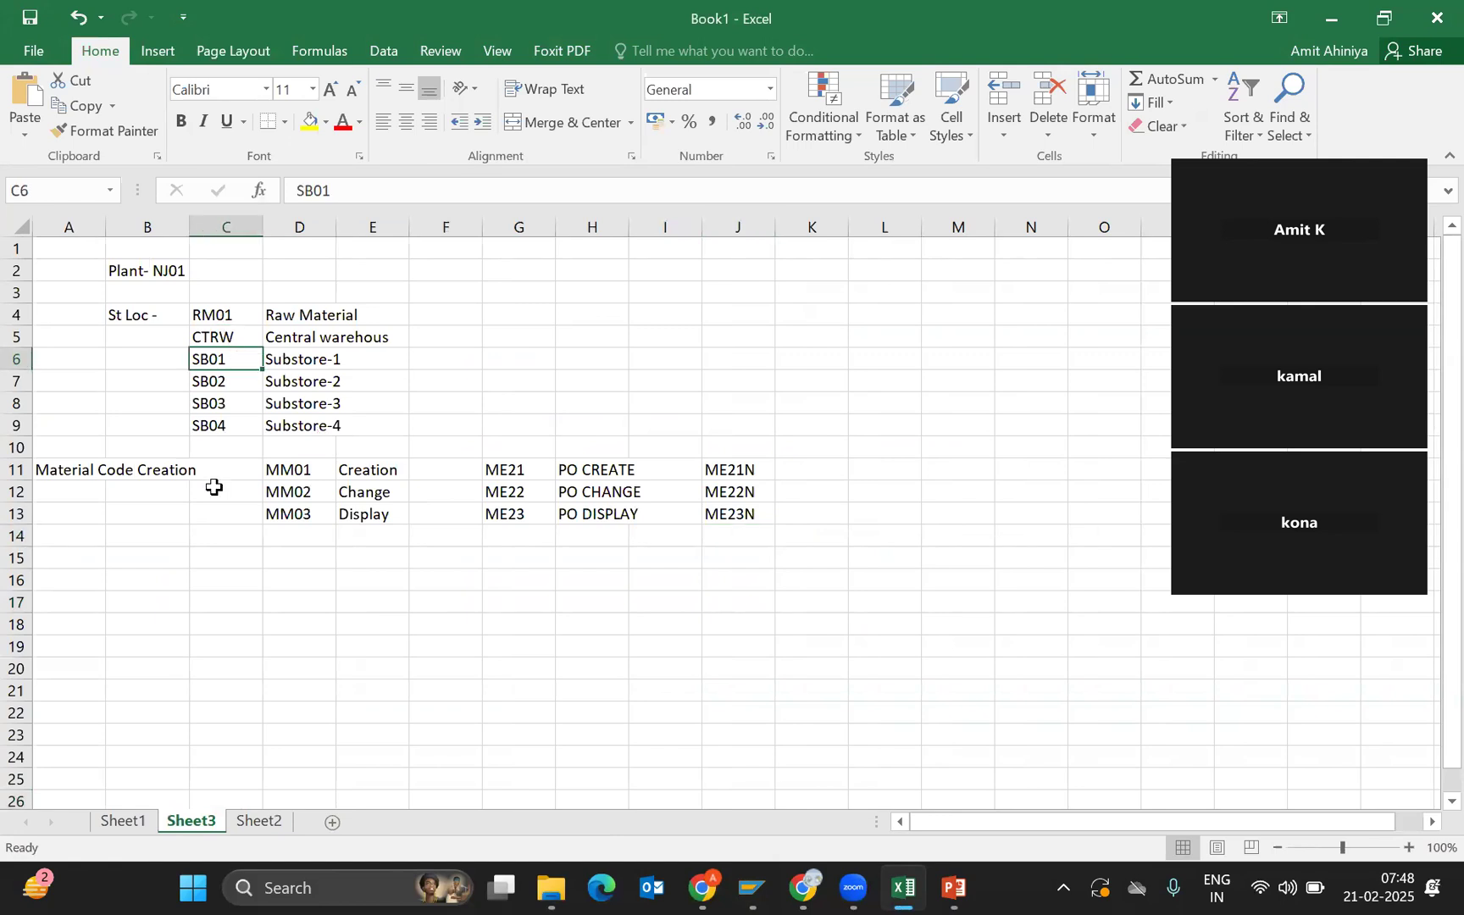
key("ctrl+c")
key("alt+Tab")
key("alt+Tab")
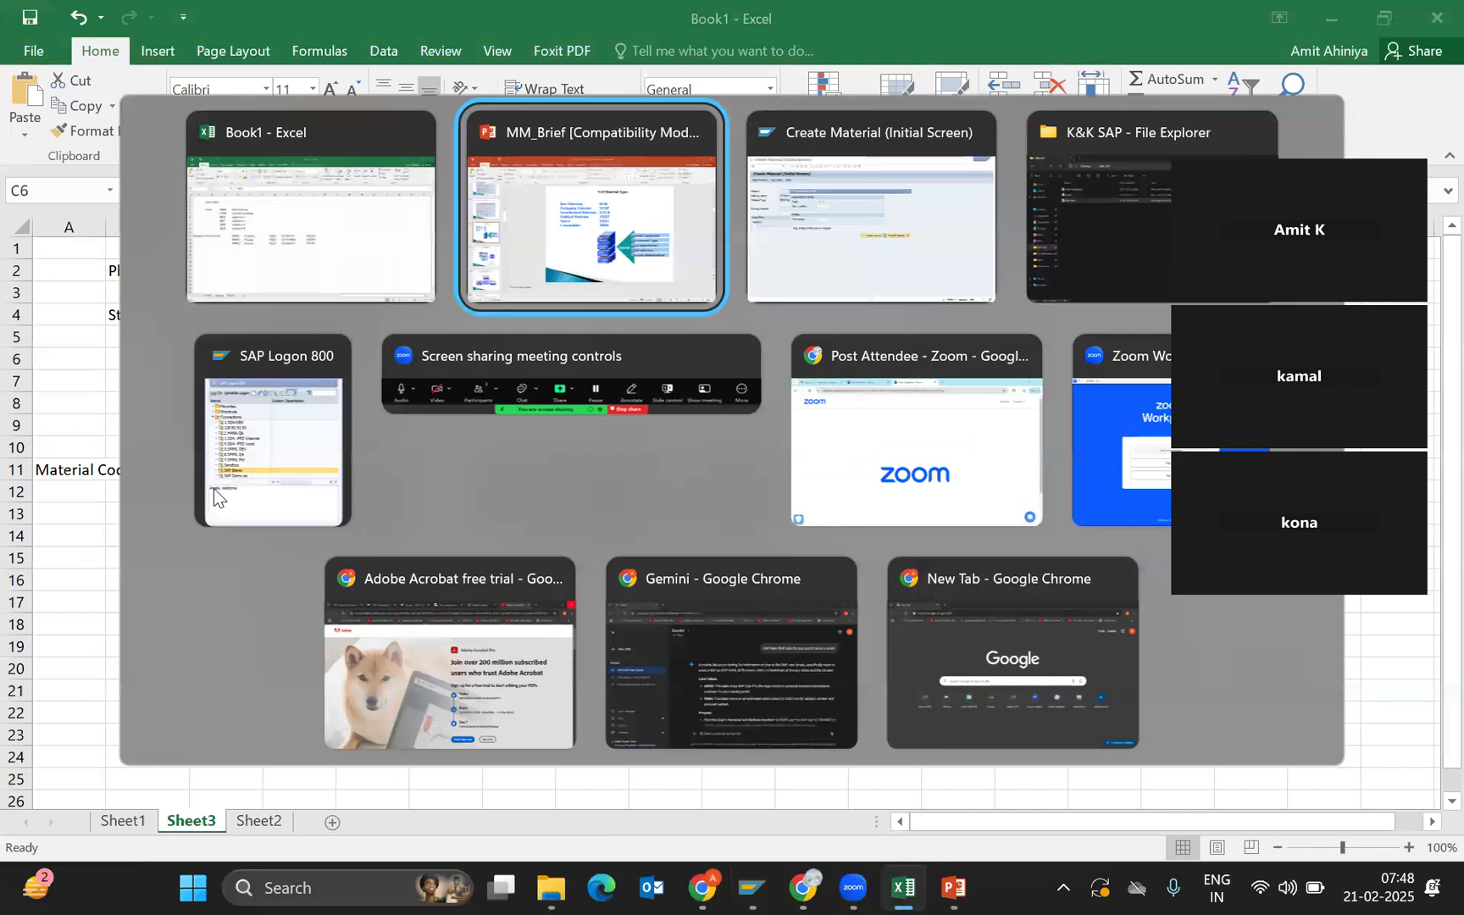
left_click(479, 293)
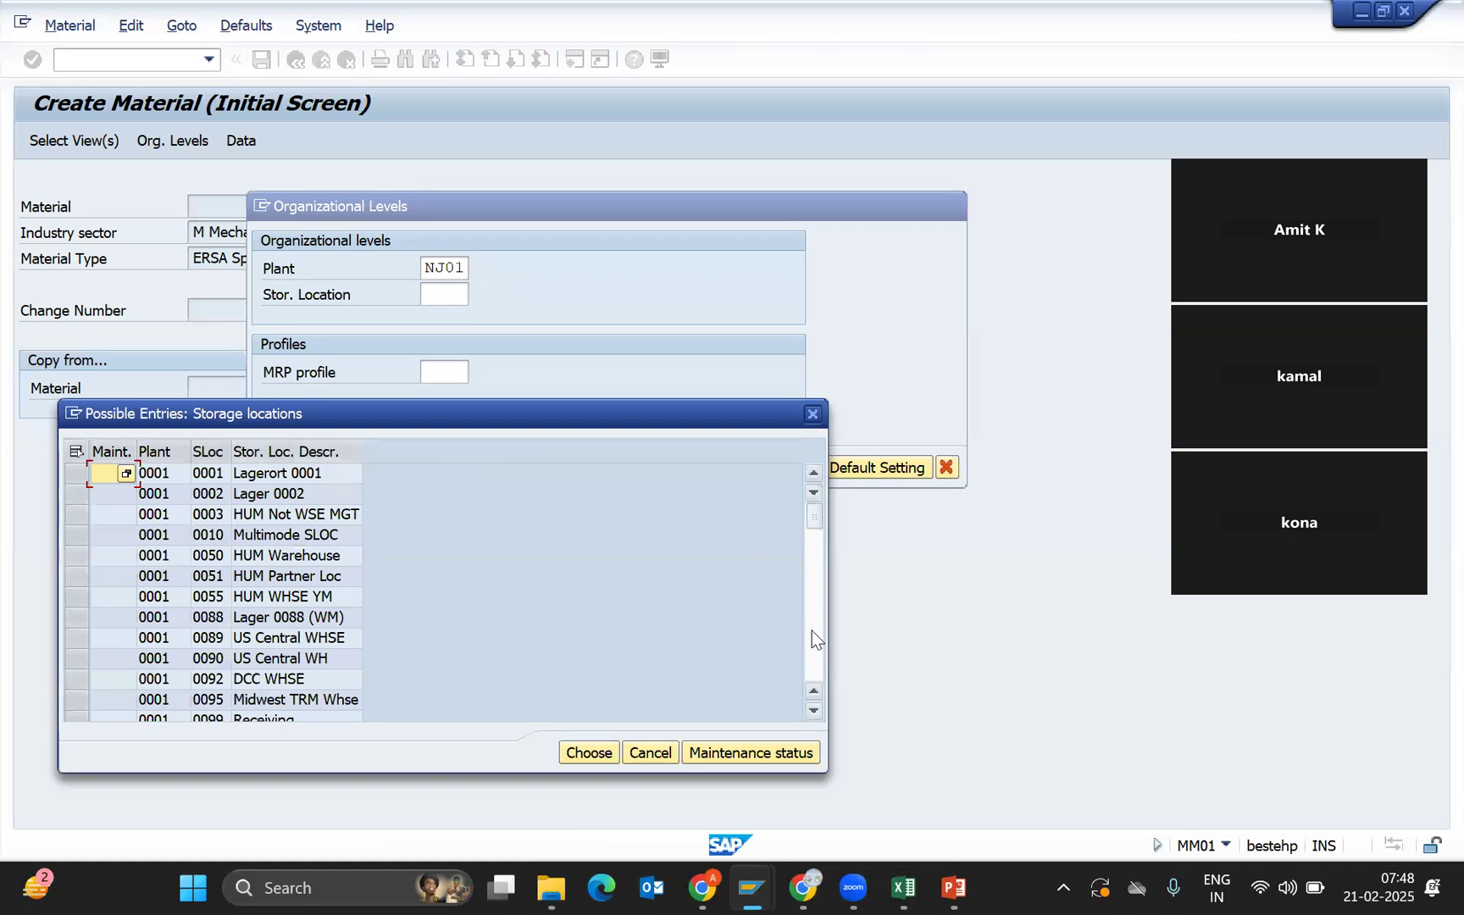
Enter storage location RM01 for plant NJ01 and confirm the organizational levels.
scroll(810, 630, "down", 15)
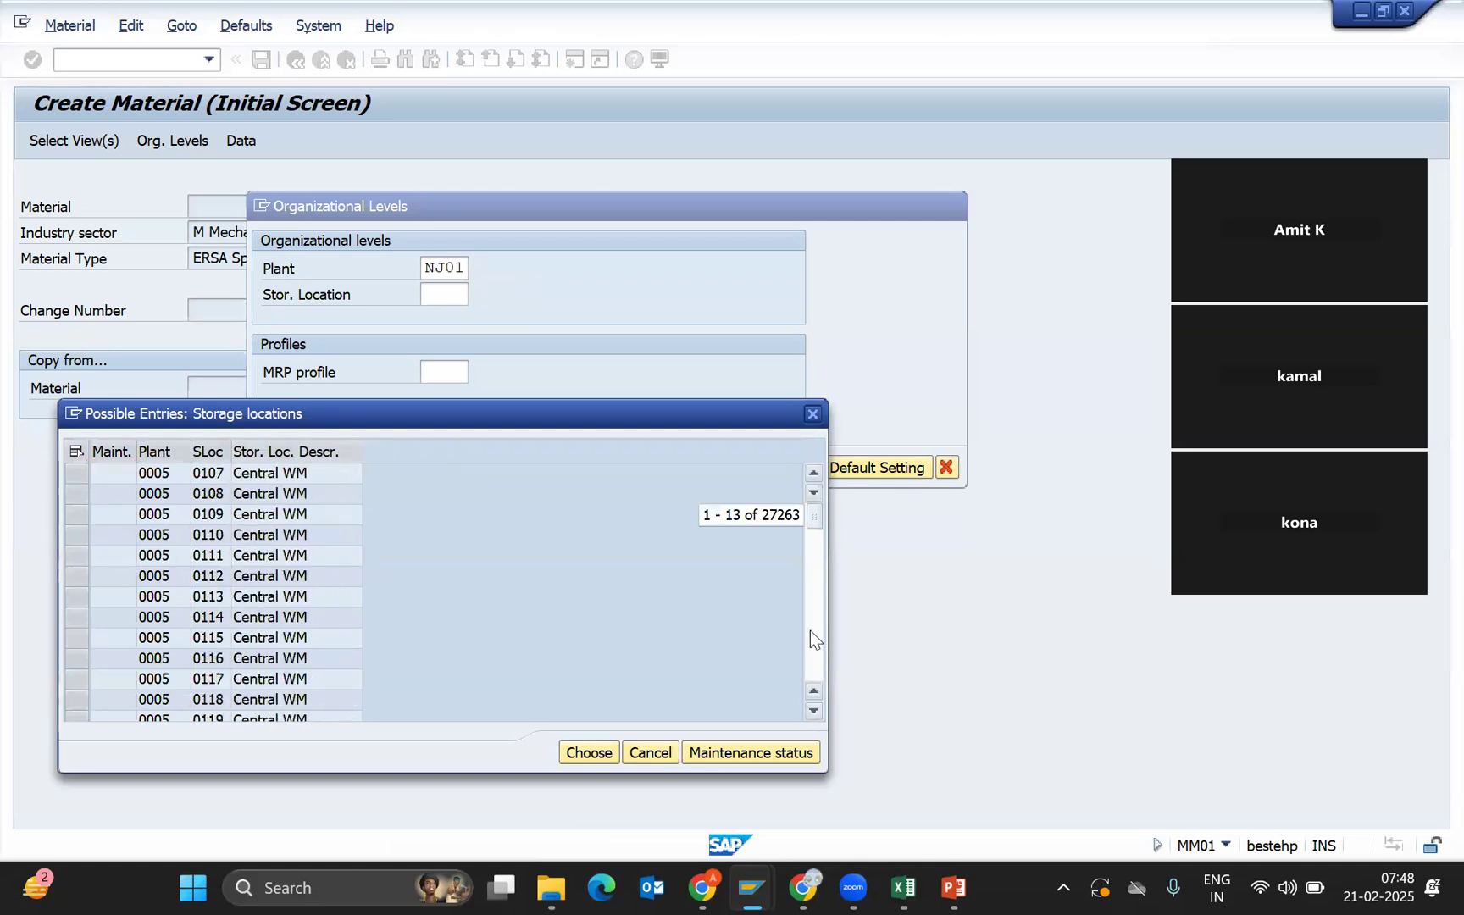
left_click(157, 451)
left_click_drag(815, 516, 815, 634)
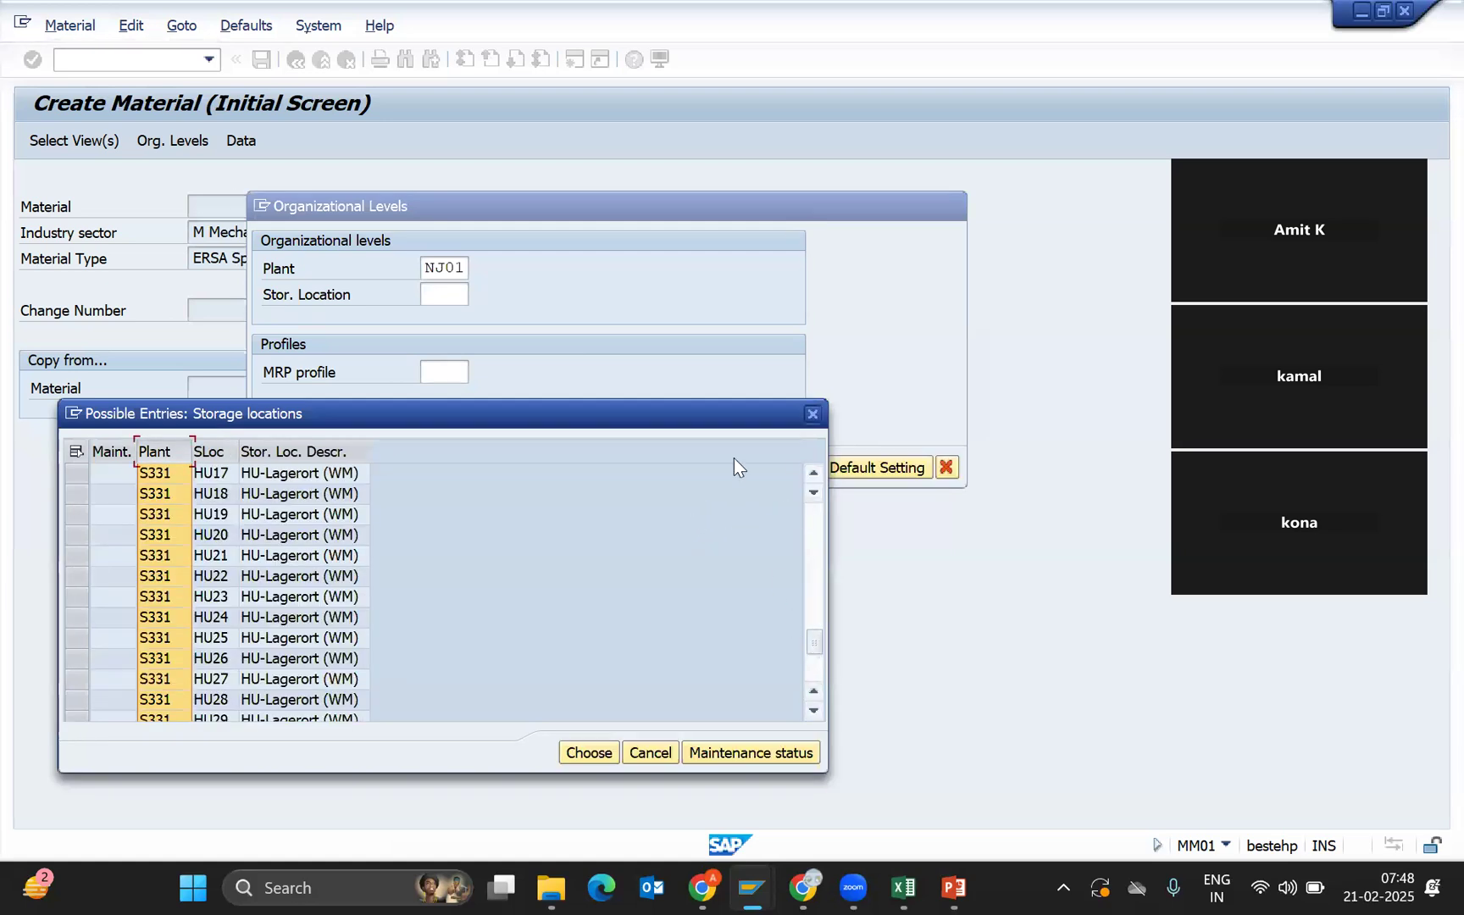
left_click(214, 479)
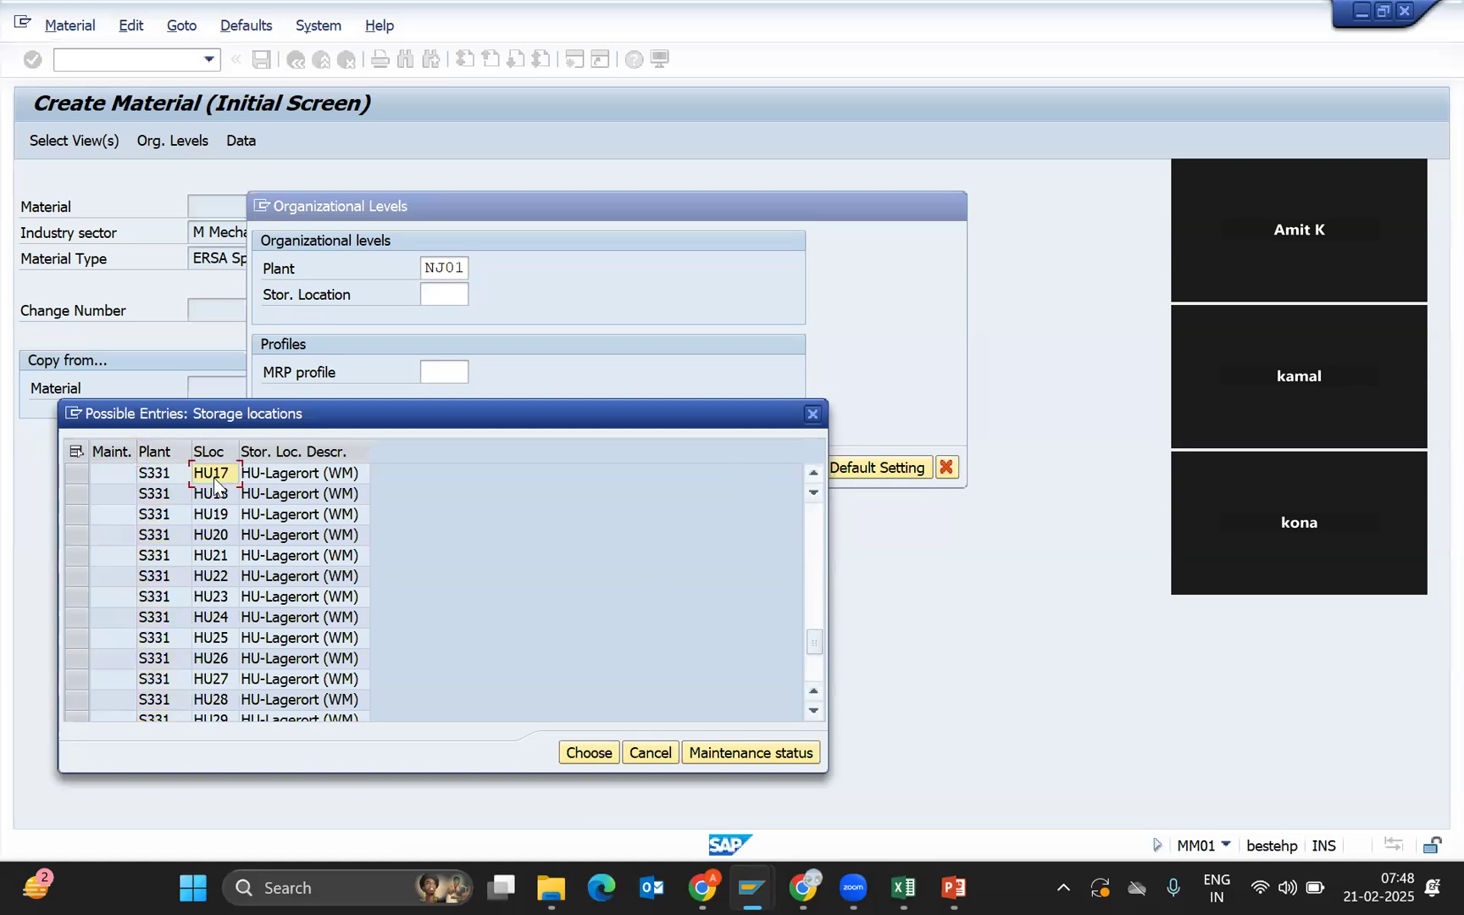
key("Escape")
type("rm")
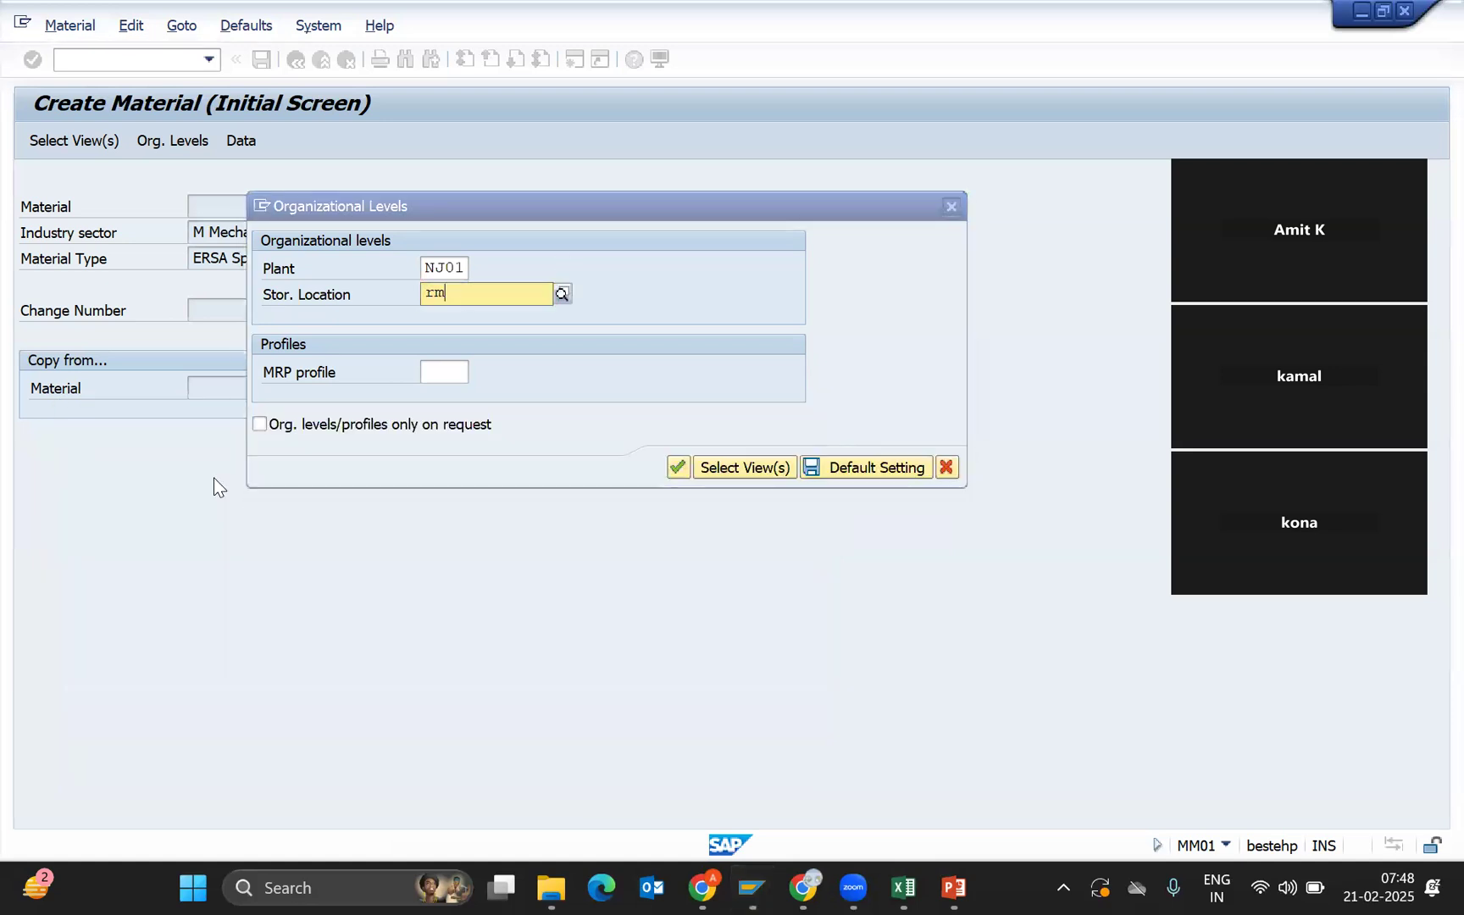
type("01")
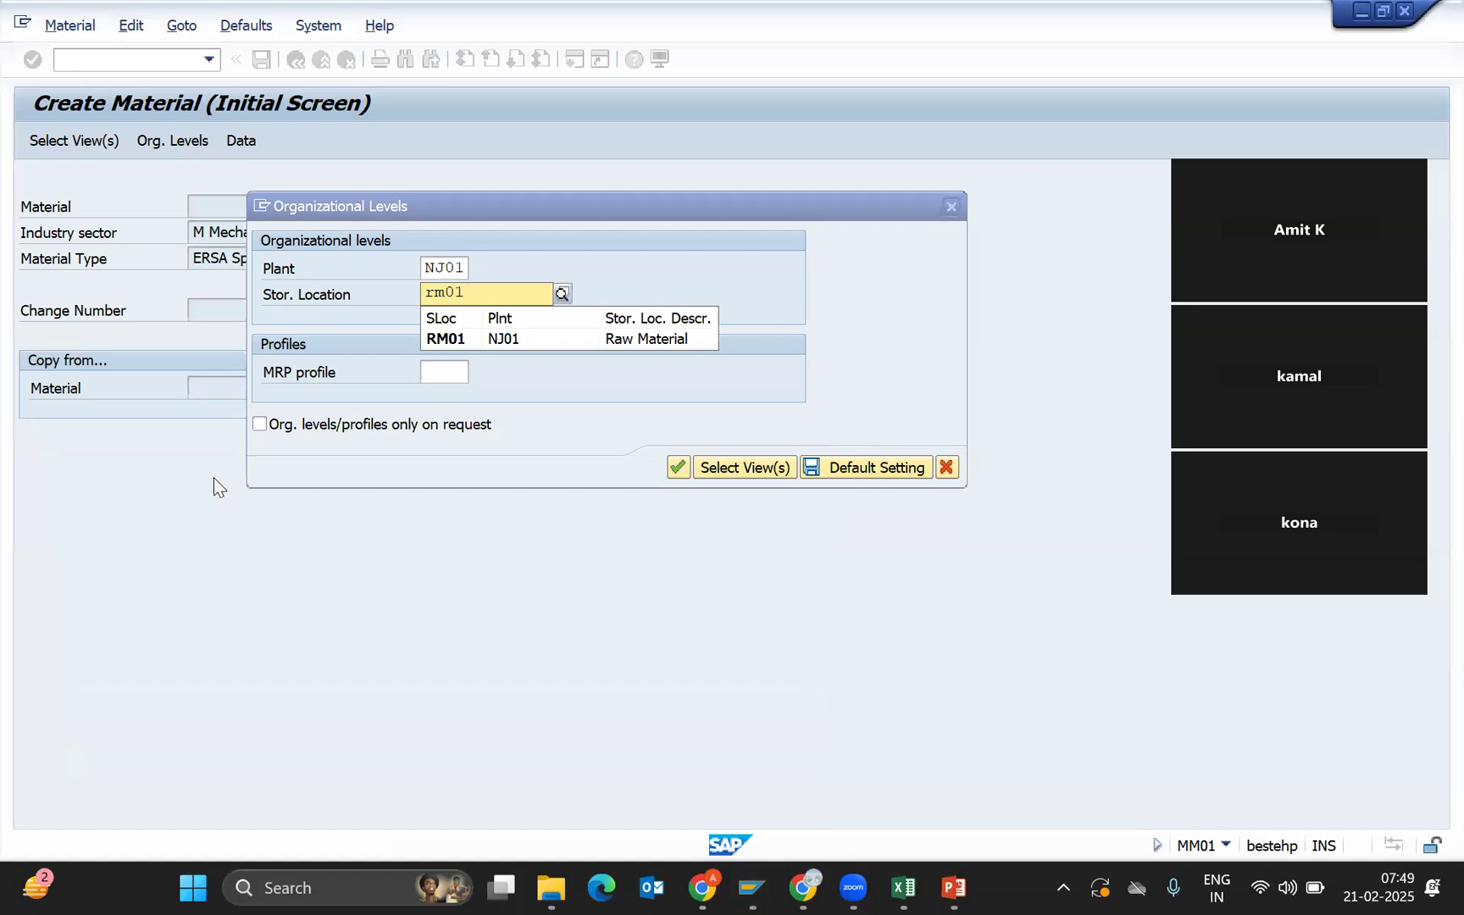
key("Return")
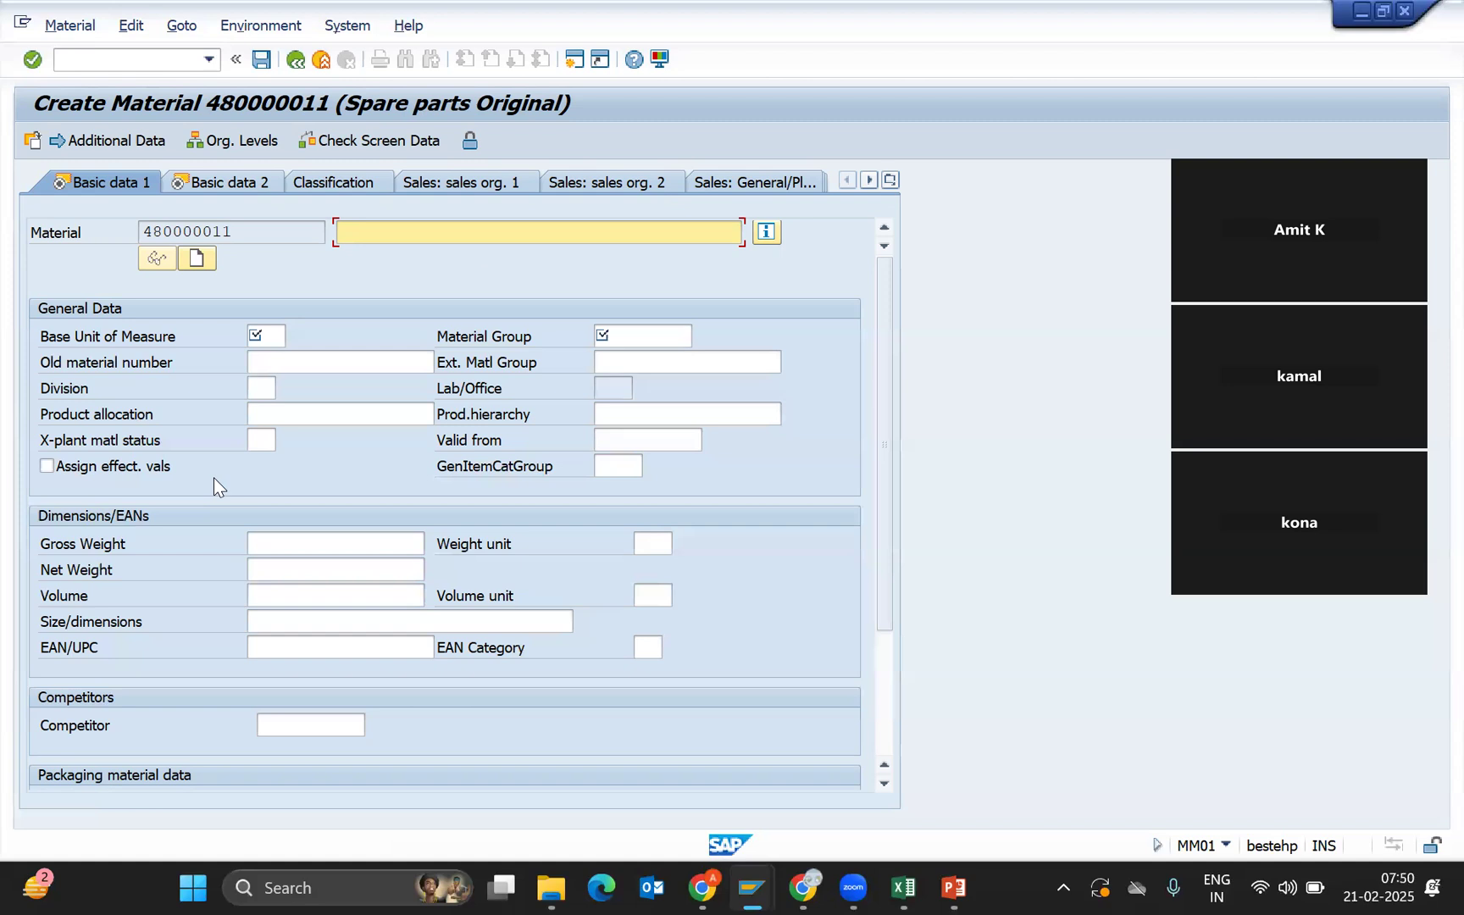
Enter 'Bearning 6210' as the description of material 480000011.
type("Bearning 6210")
Move to the base unit of measure field and bring up its possible values.
key("Tab")
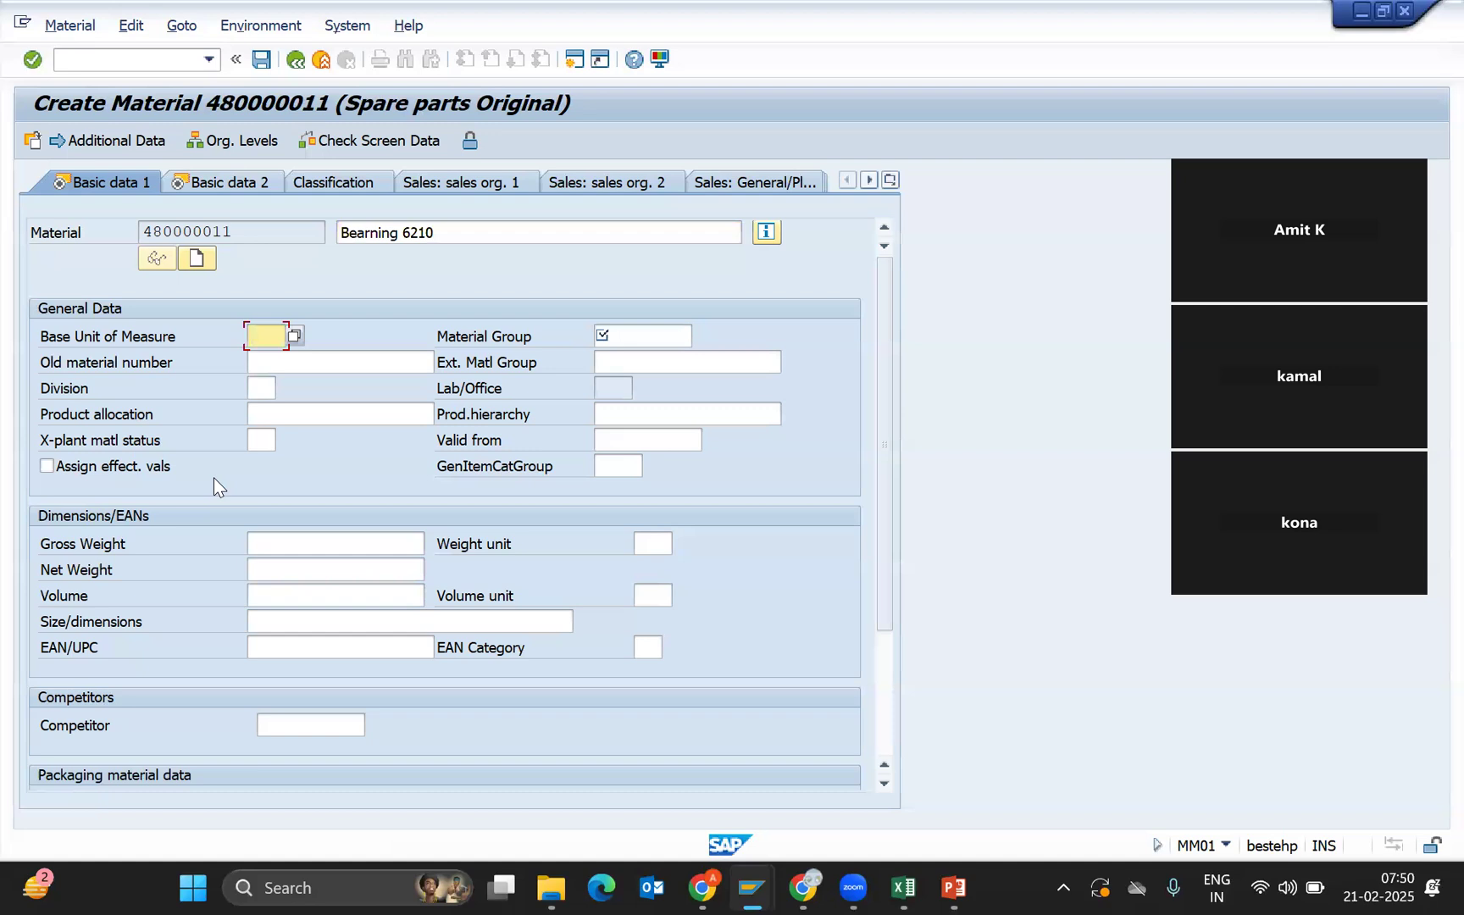
key("Down")
Set the base unit of measure to No without taking a value from the list.
left_click(297, 335)
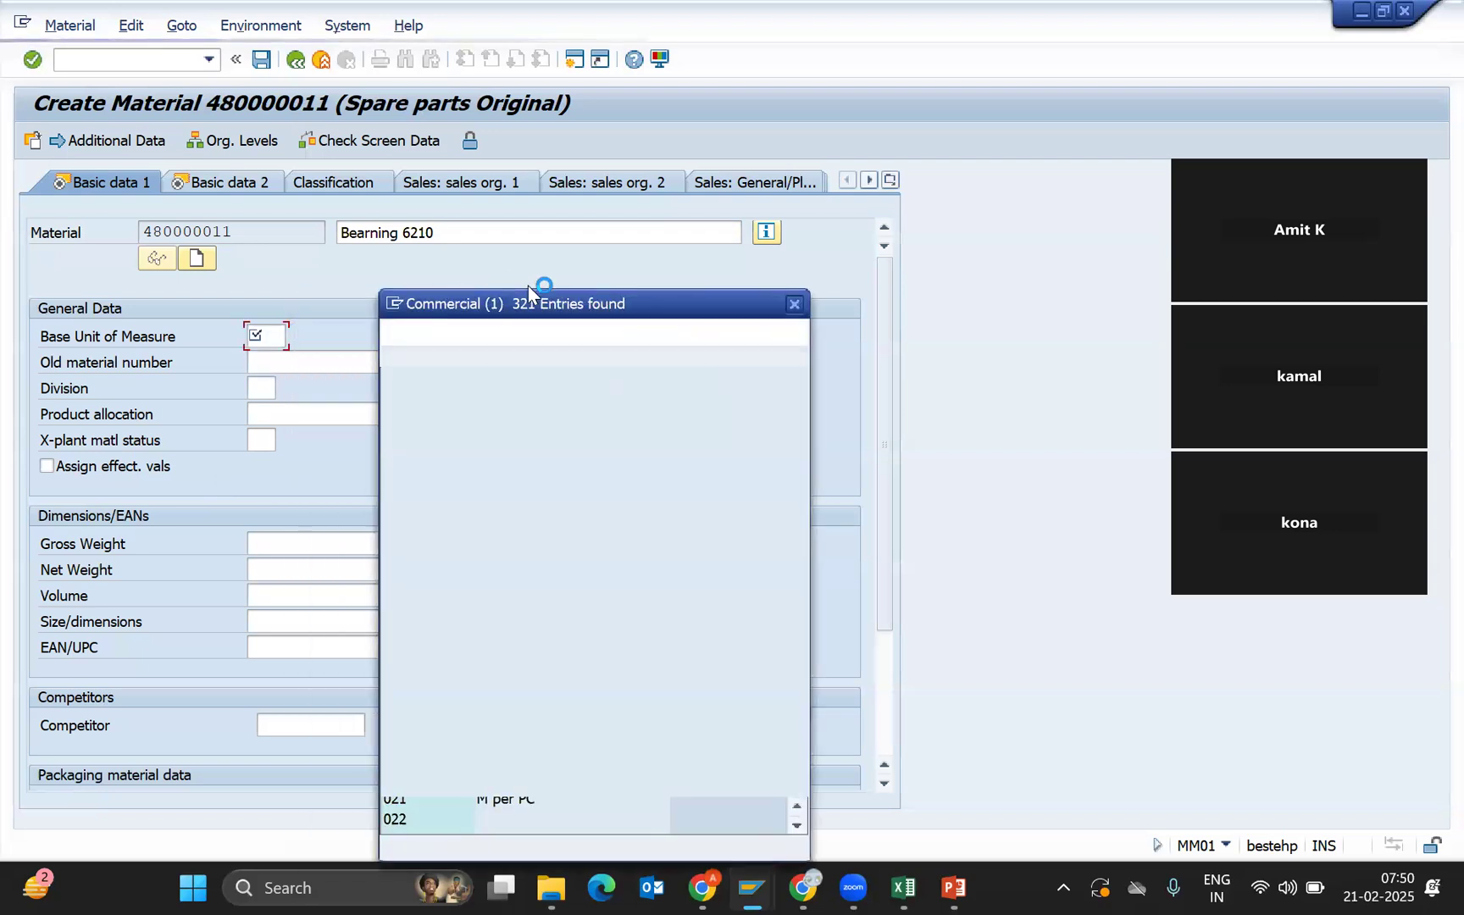
left_click(532, 456)
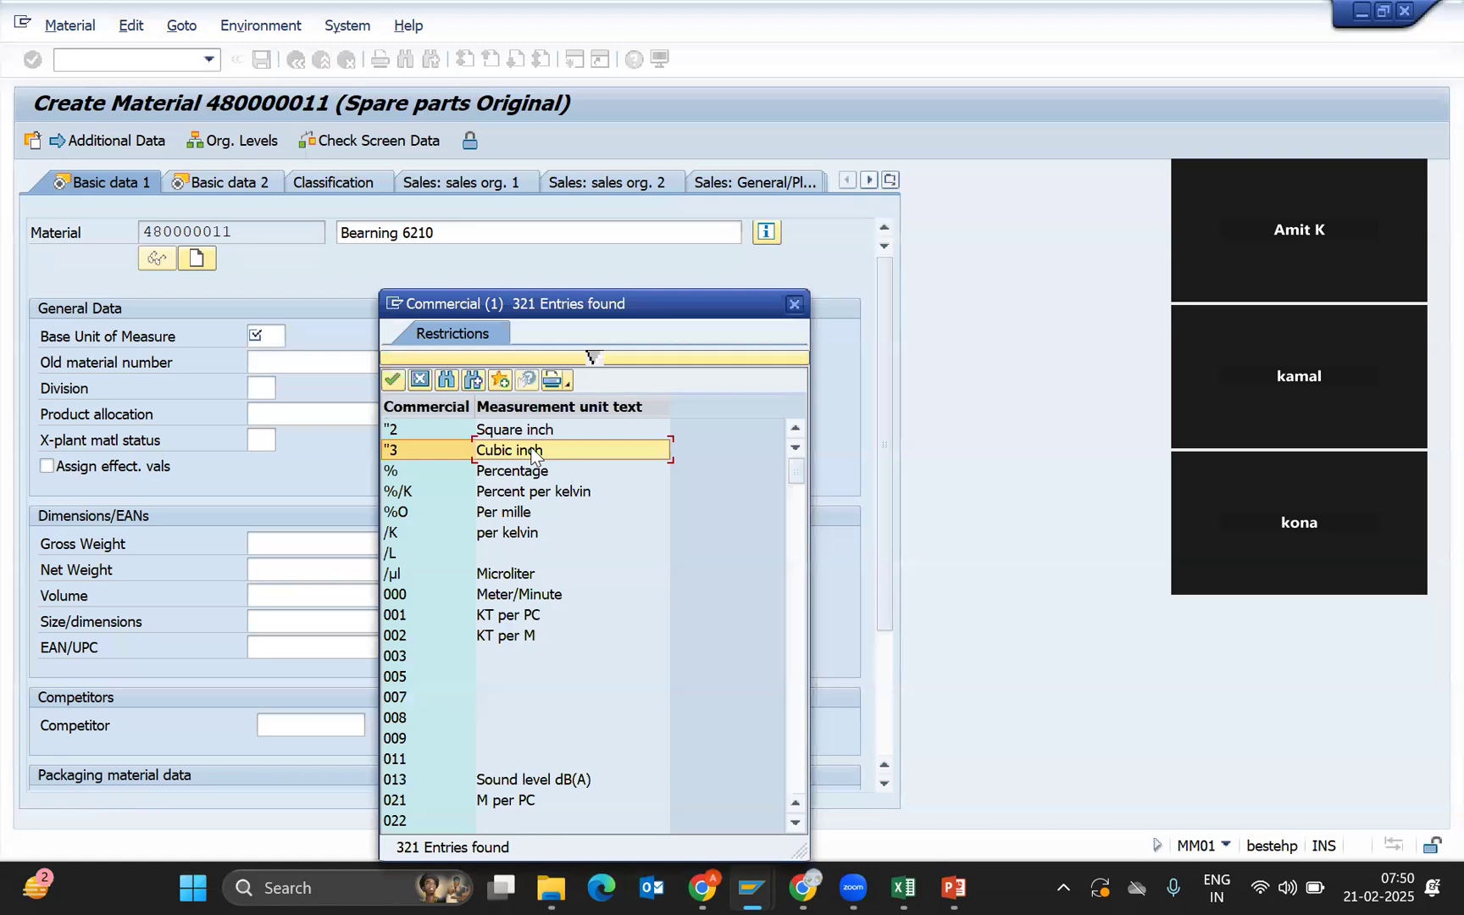
left_click(419, 379)
type("No")
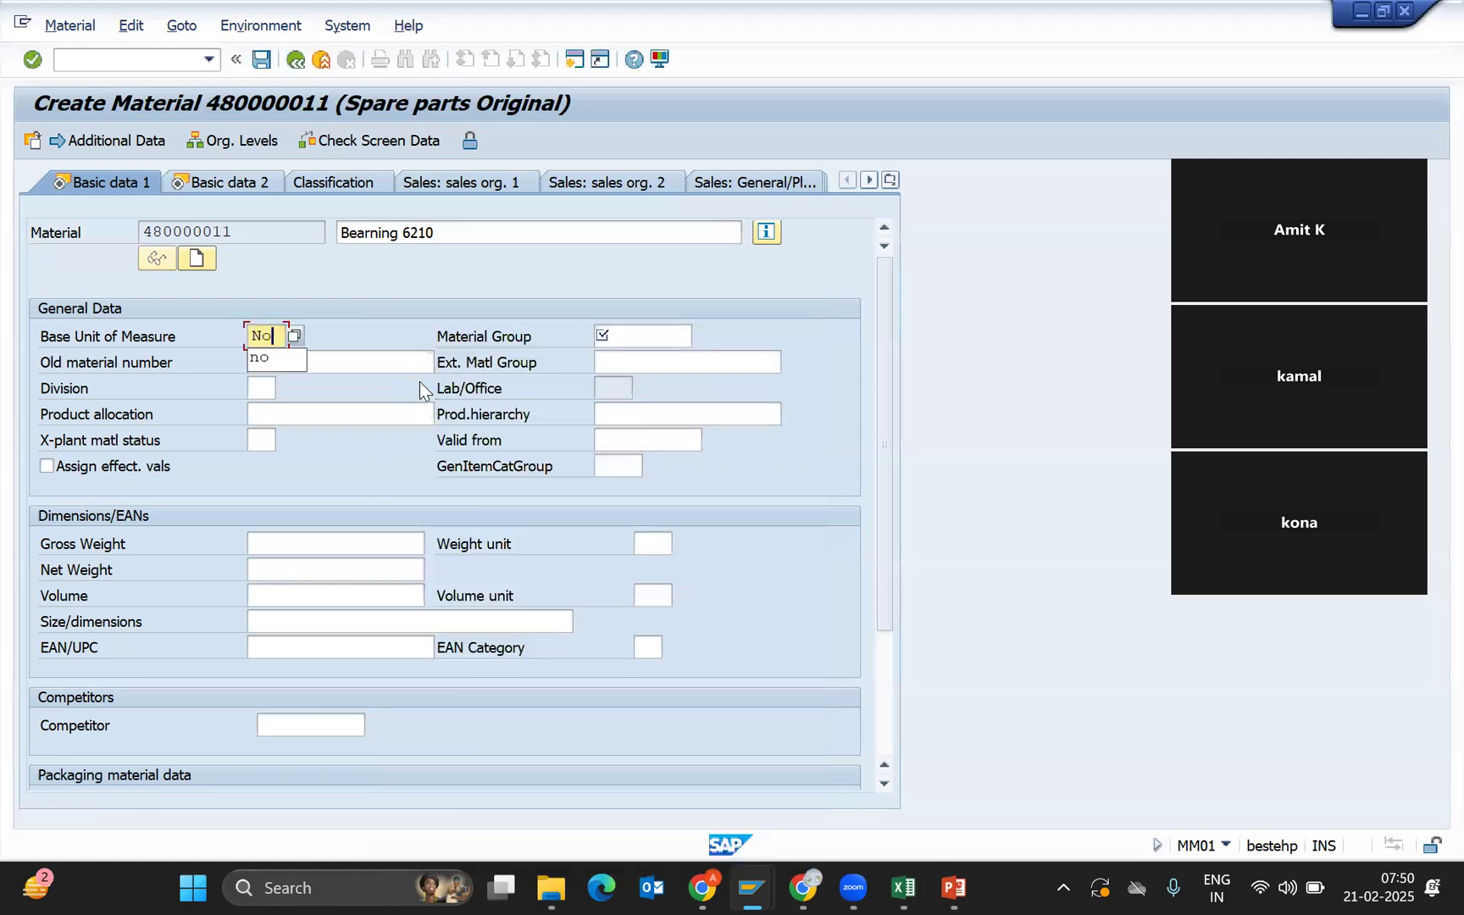
left_click(616, 338)
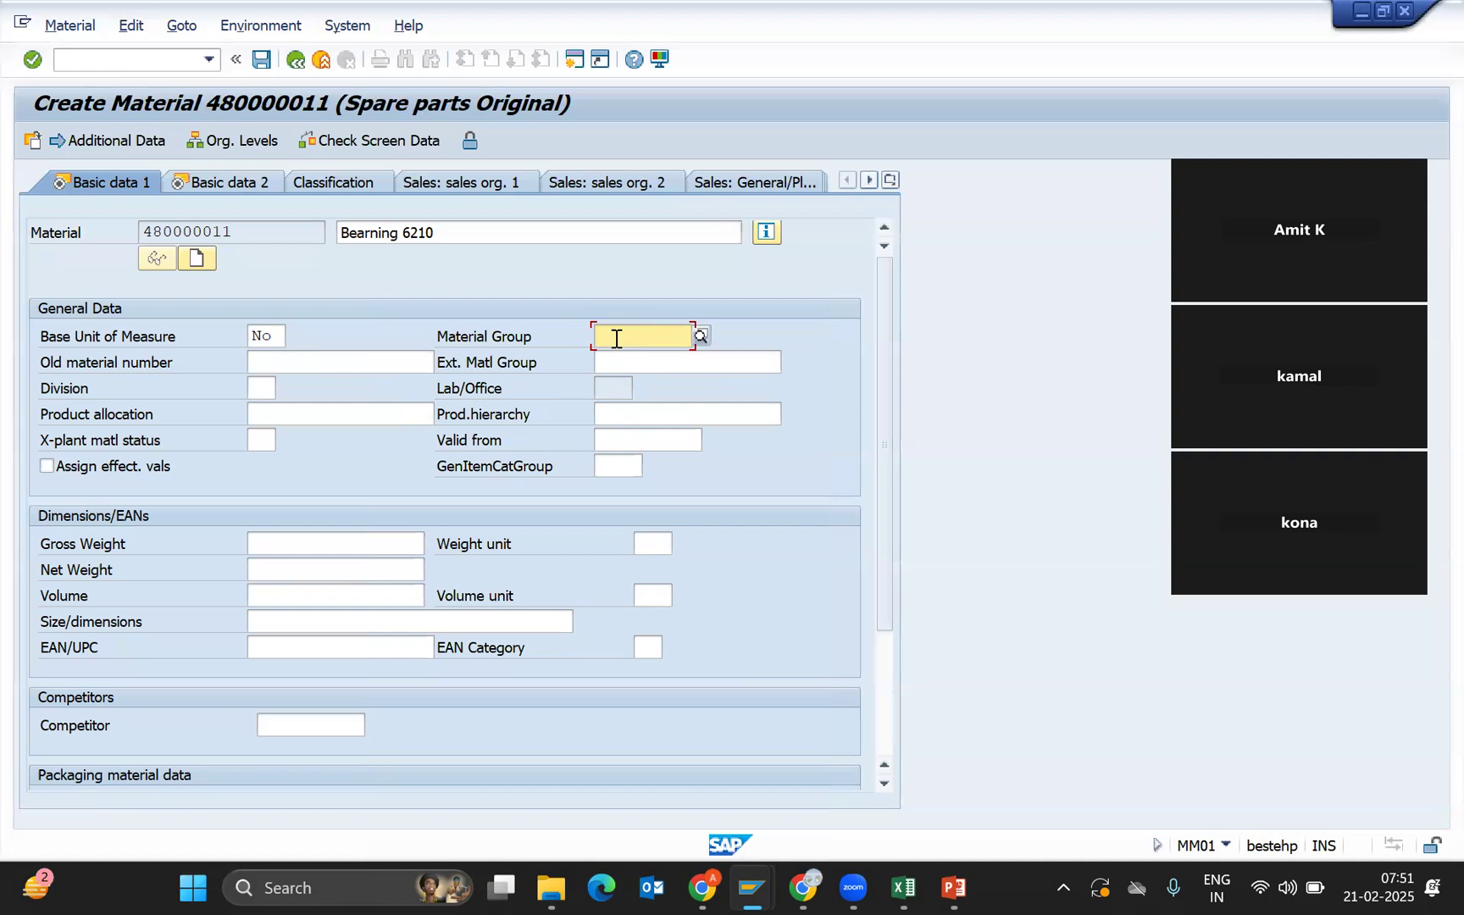
Open the Material Group possible-entries list and start creating a new material group value.
left_click_drag(254, 229, 64, 242)
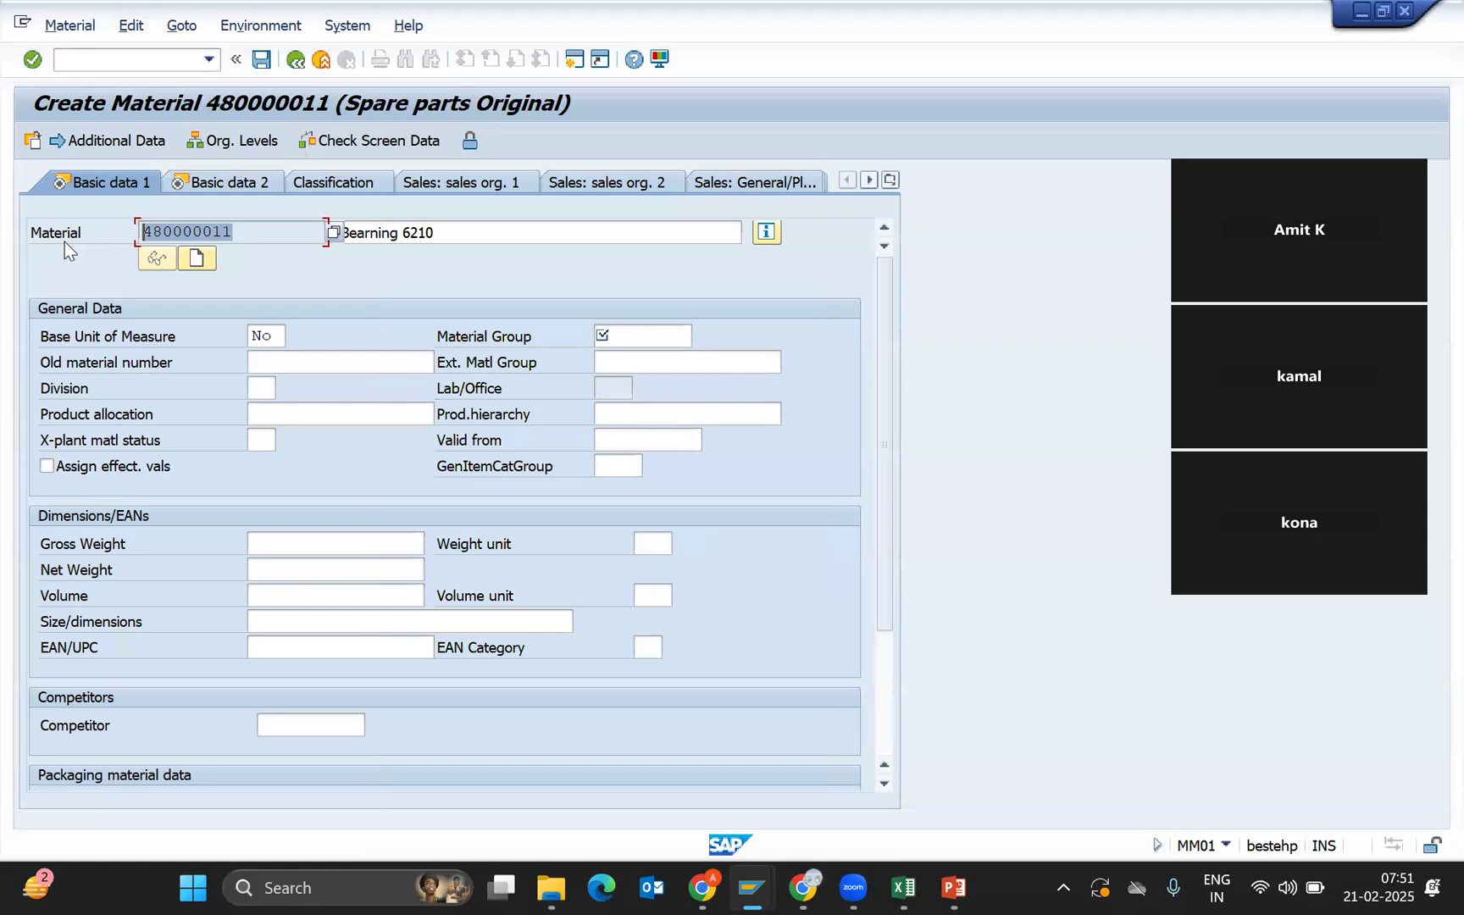
left_click(389, 232)
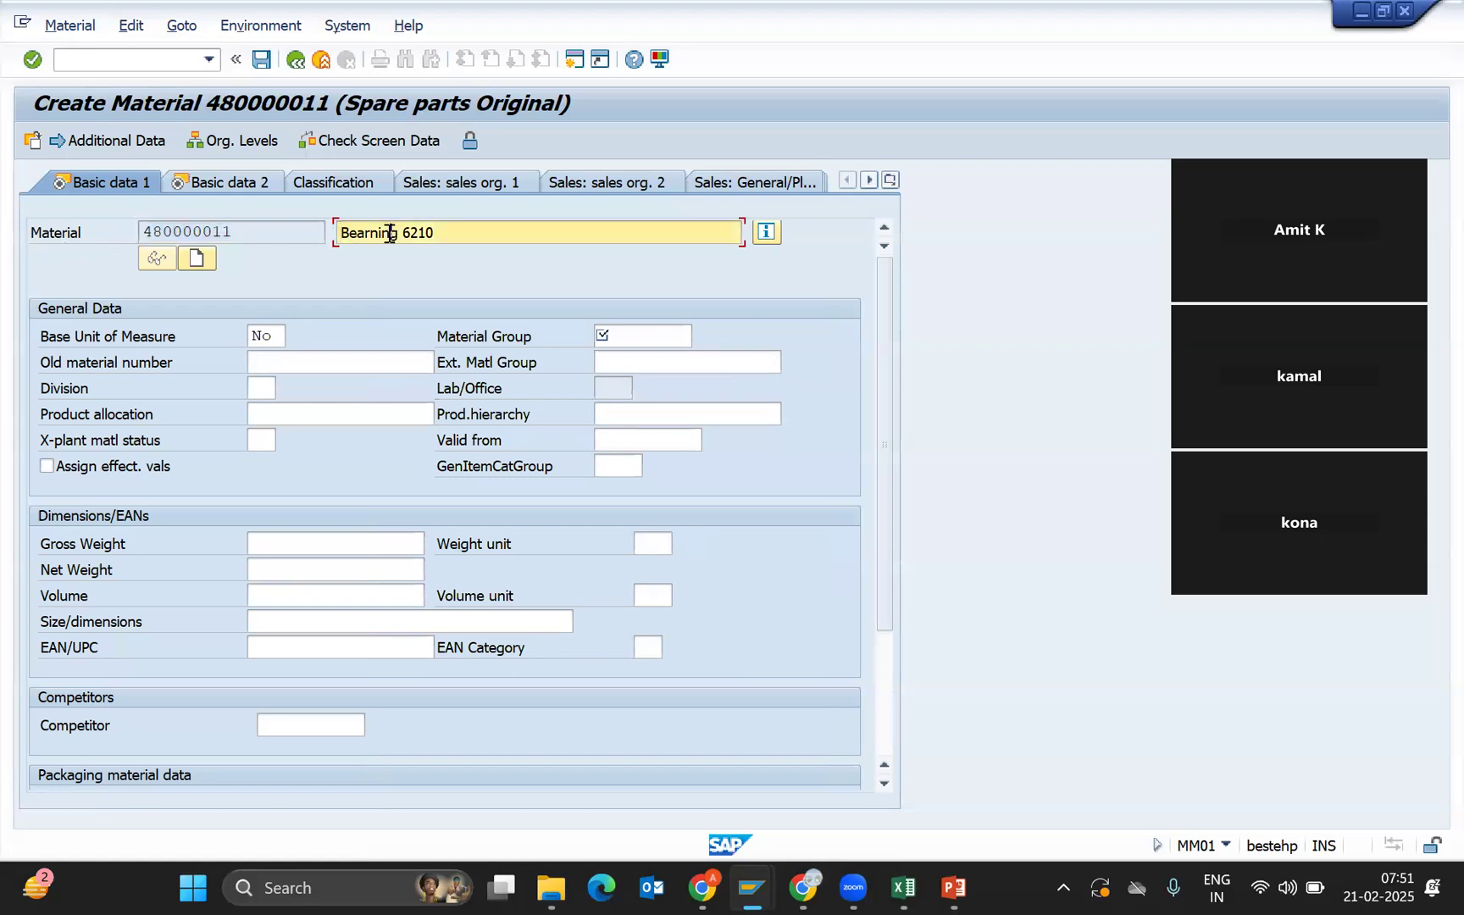
left_click(659, 337)
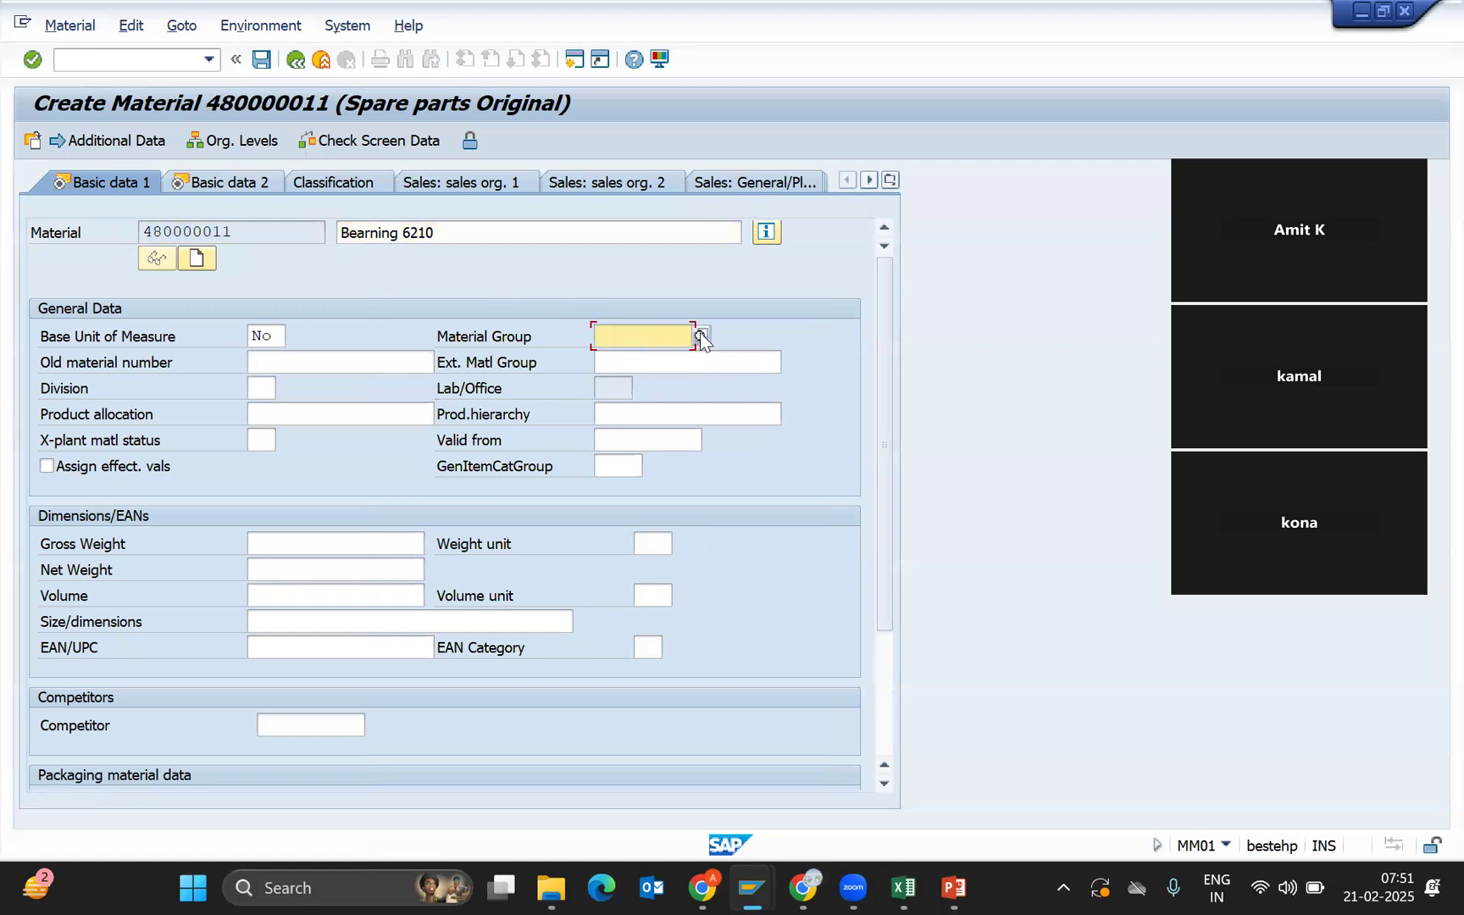
left_click(700, 336)
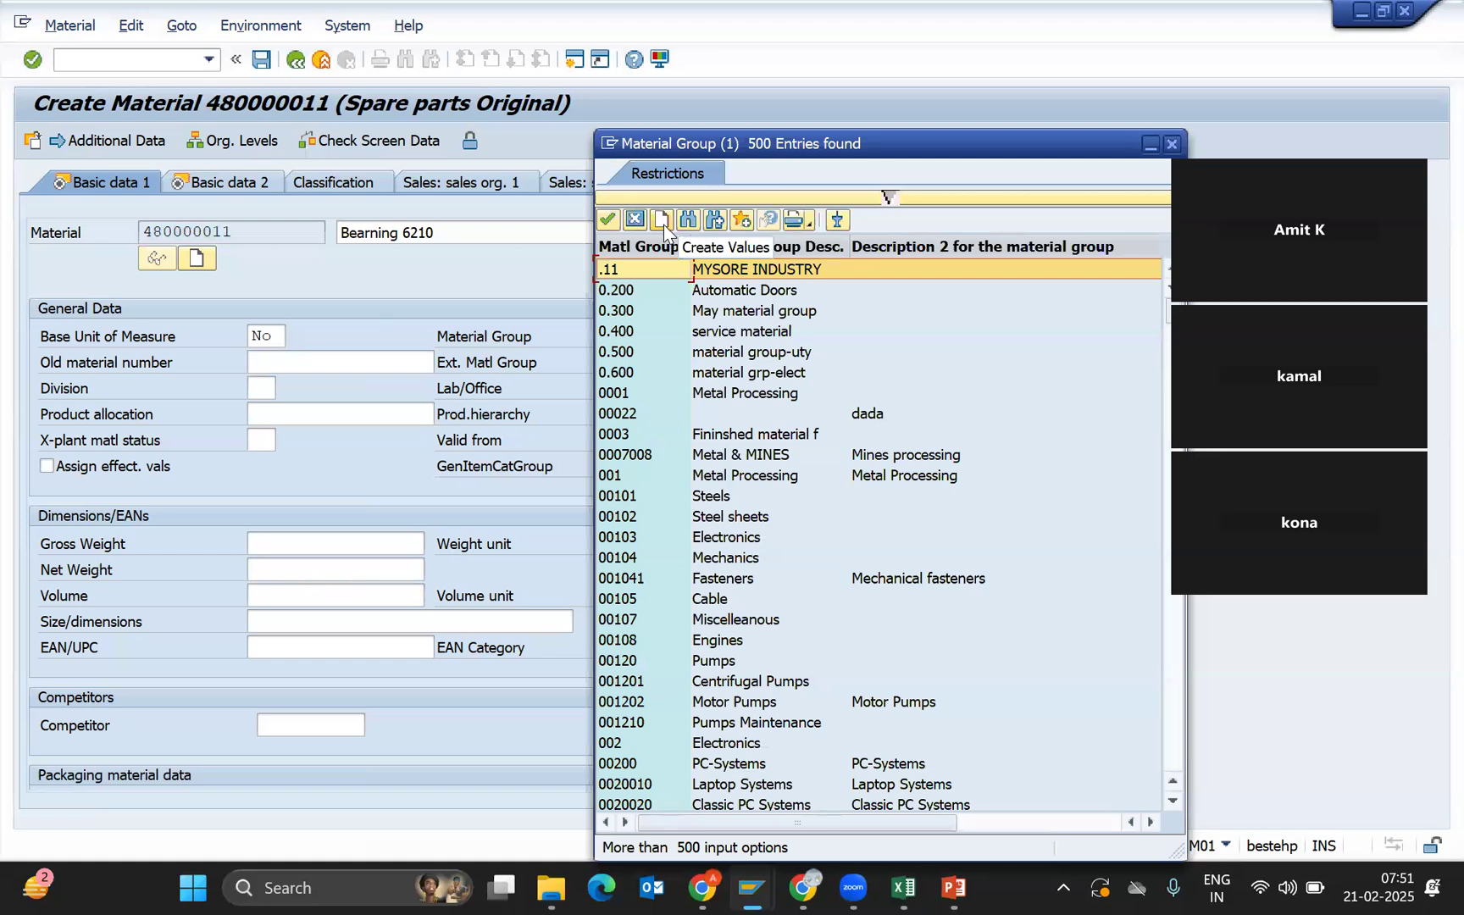
left_click(664, 225)
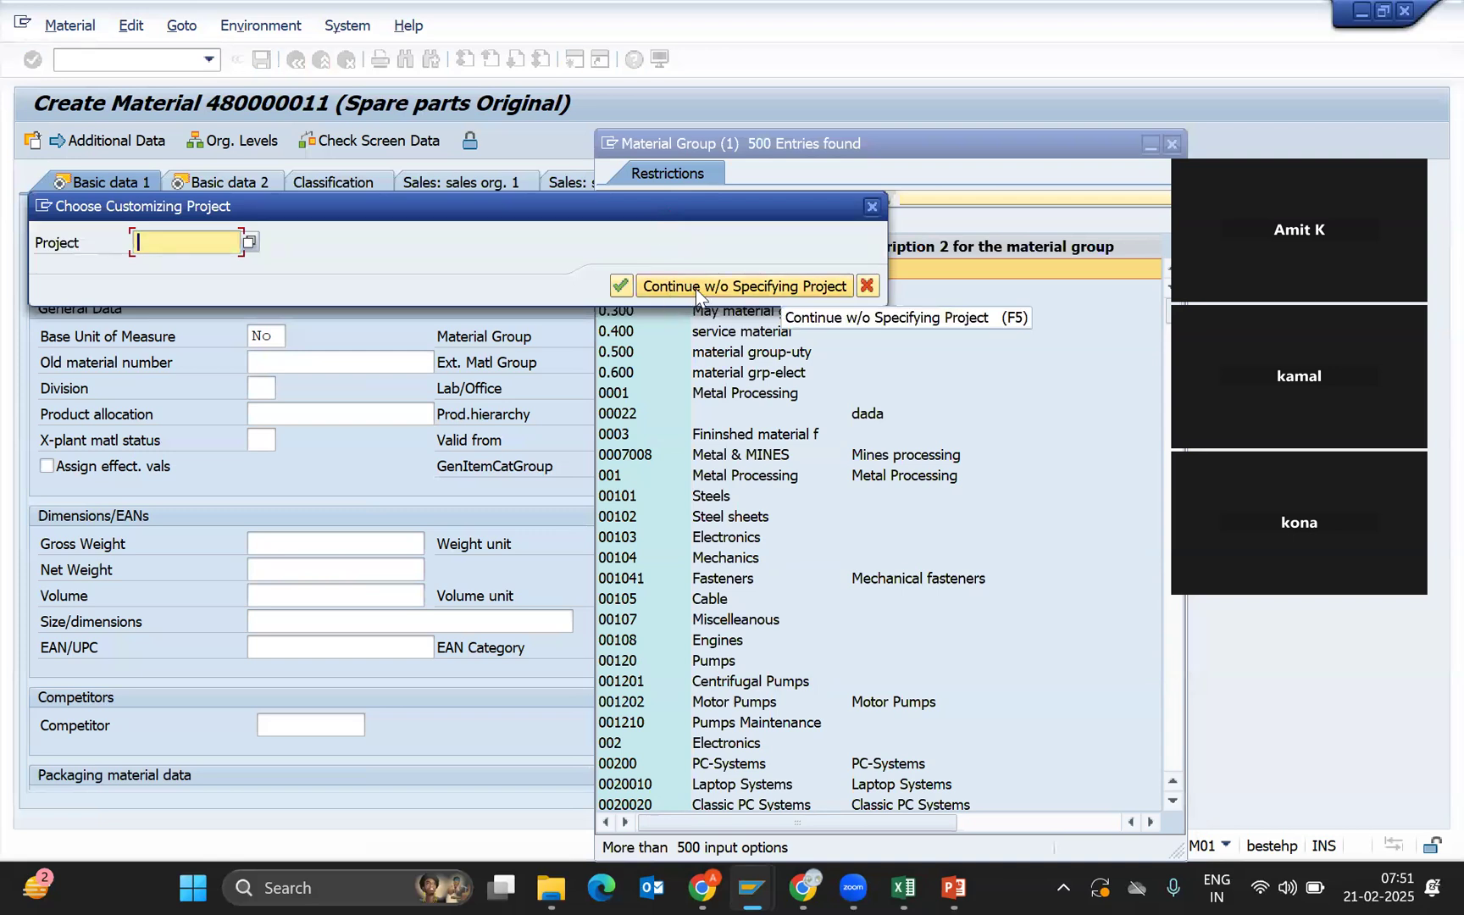
Skip the customizing project and launch Define Material Groups under Material Master in the IMG.
left_click(698, 287)
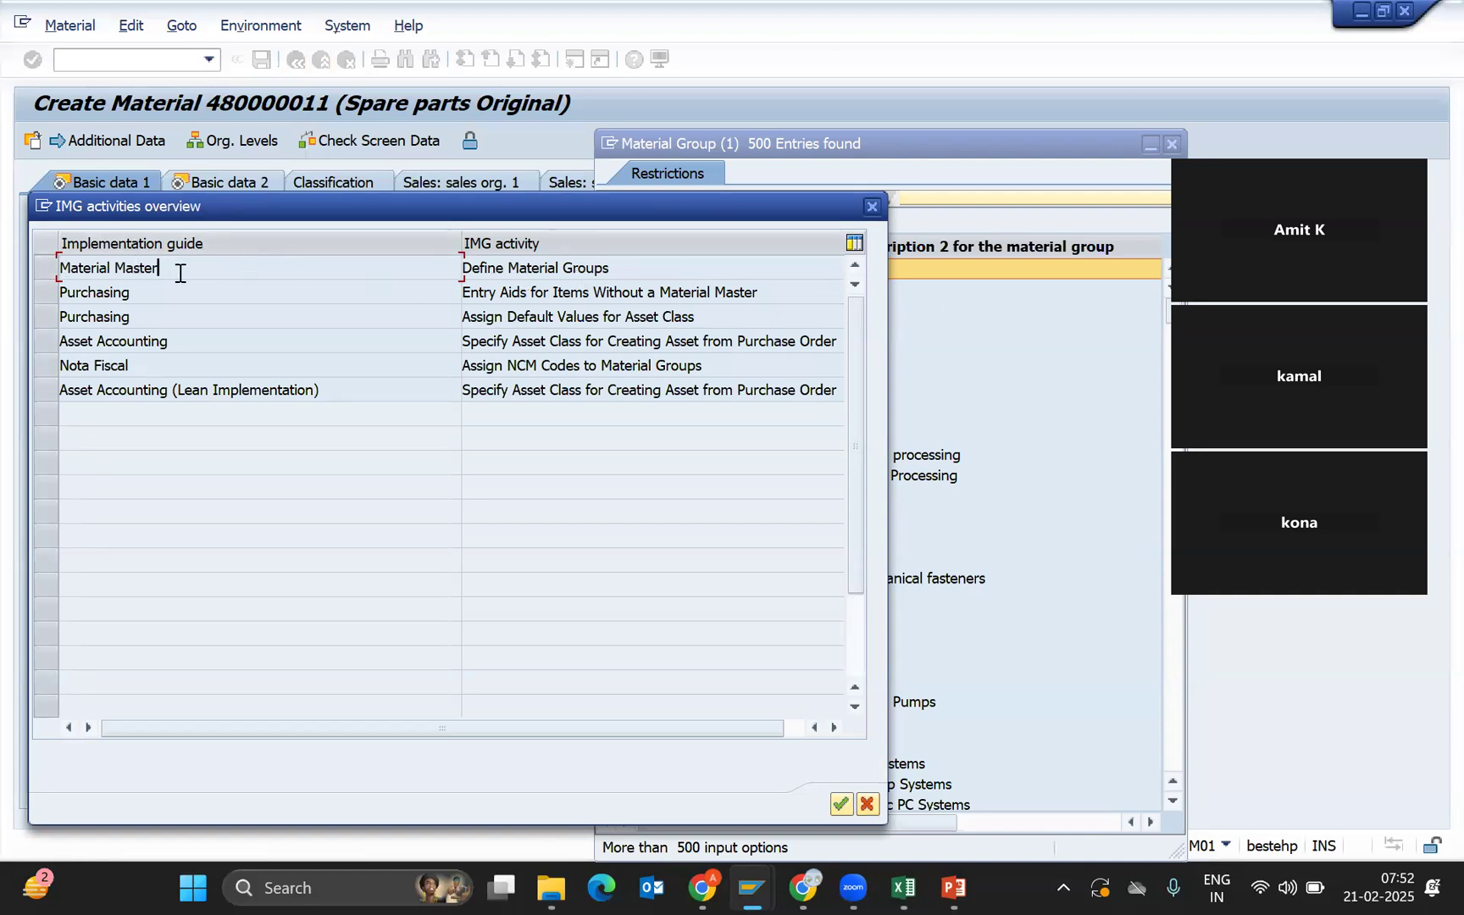
left_click_drag(180, 268, 23, 267)
left_click(647, 268)
double_click(198, 267)
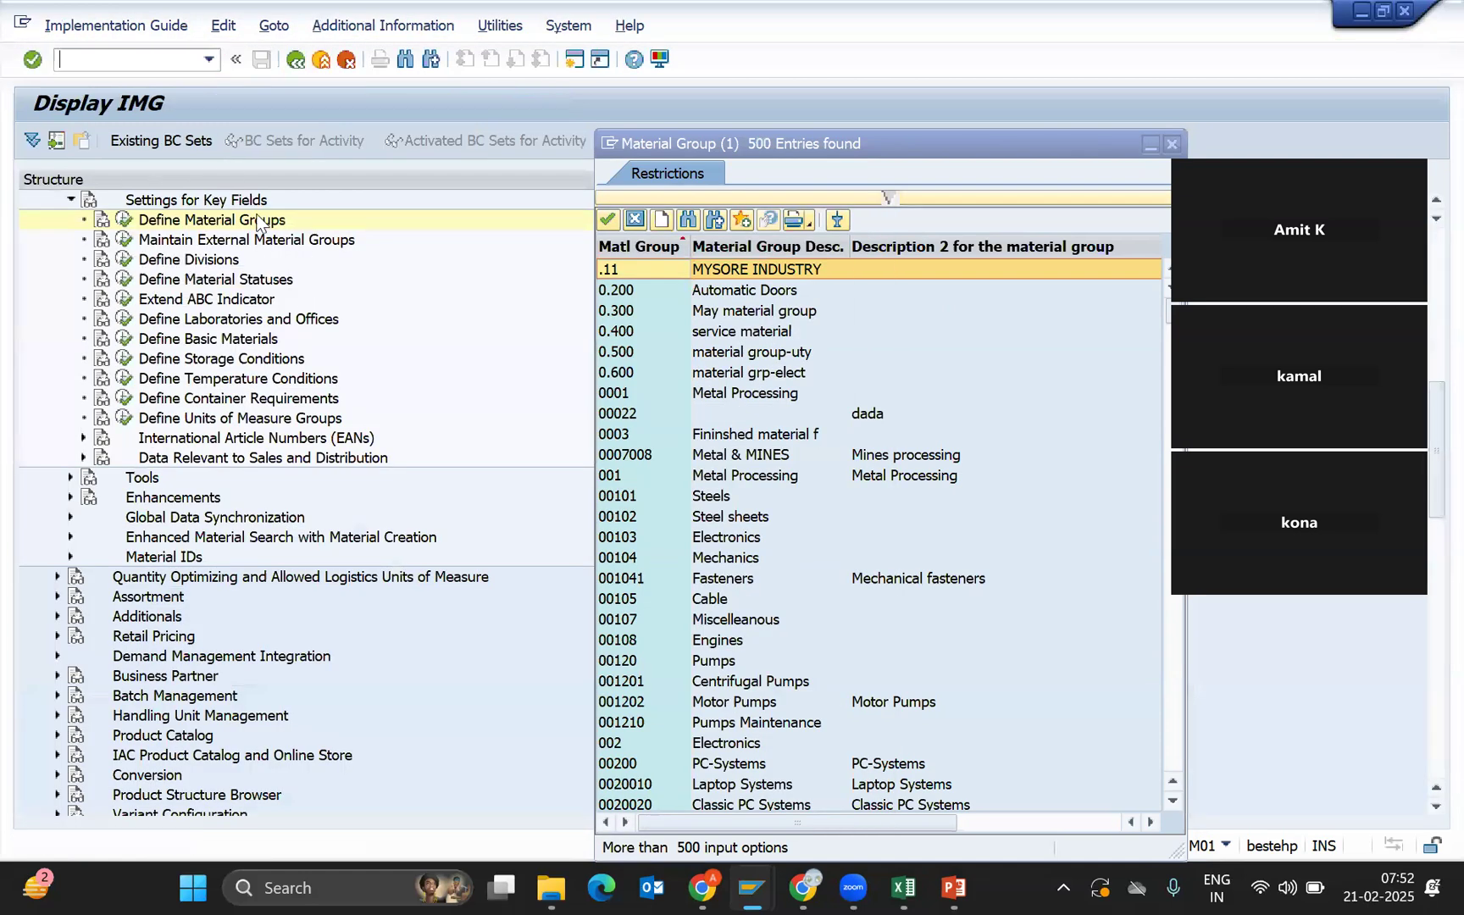
left_click(124, 224)
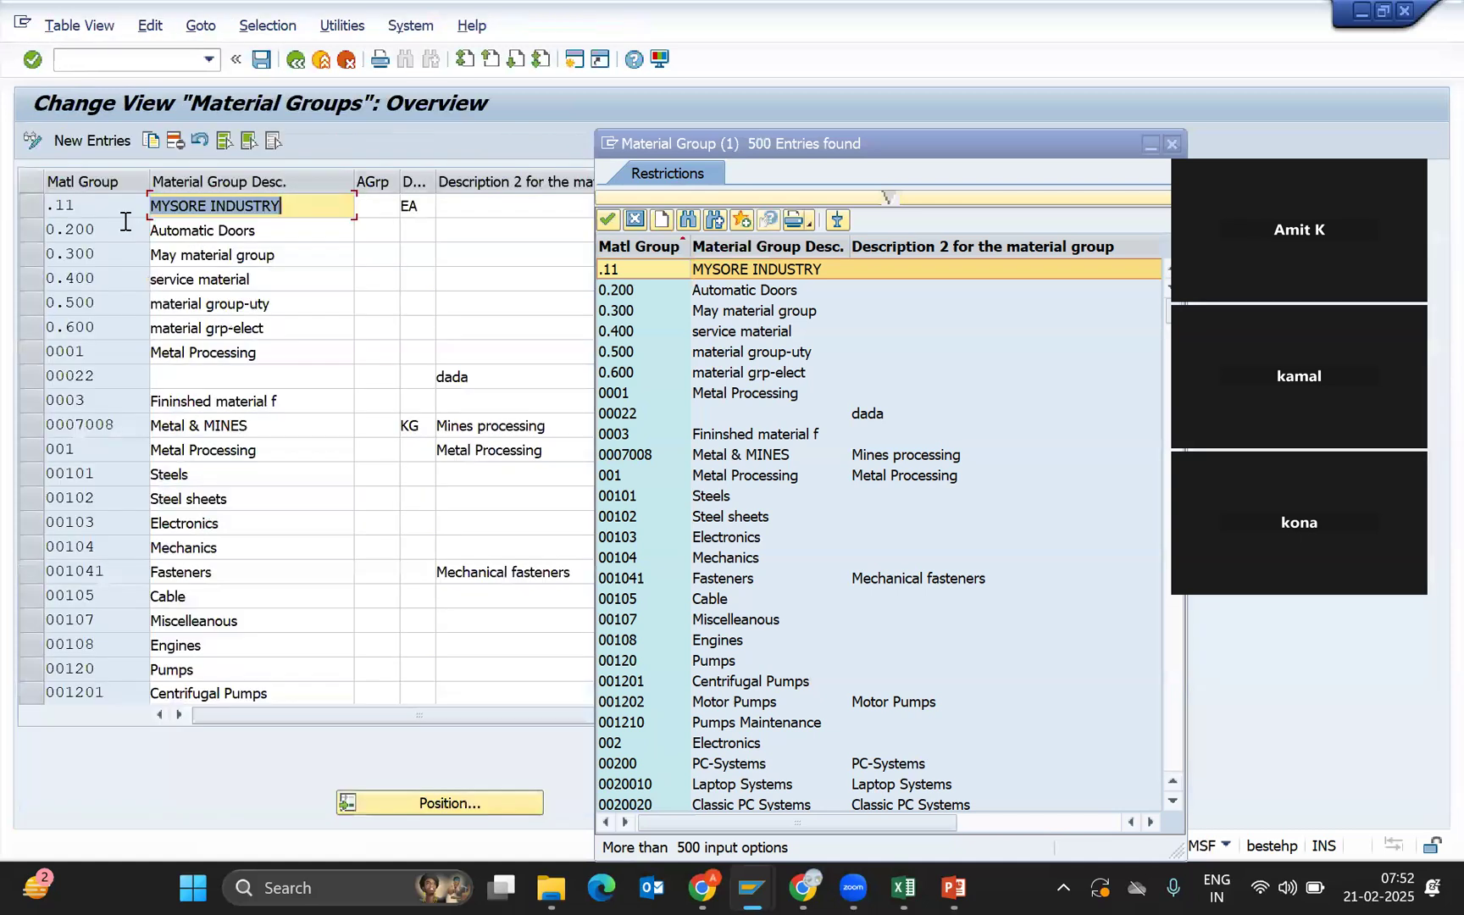
Add new material group NJ-Bear with description 'Bearning for NJ011'.
left_click(107, 141)
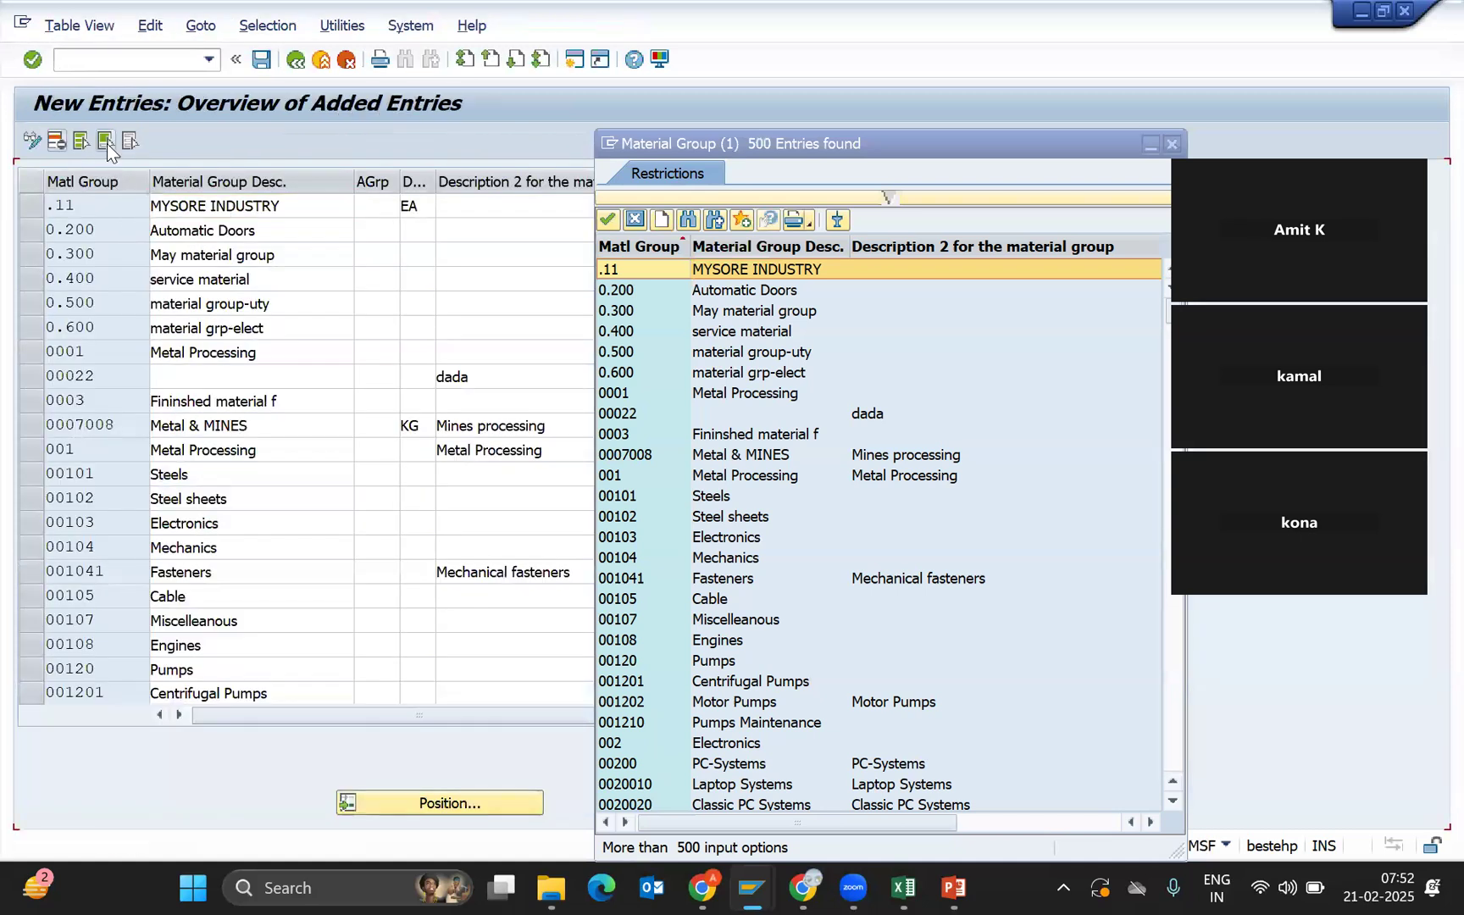
type("B")
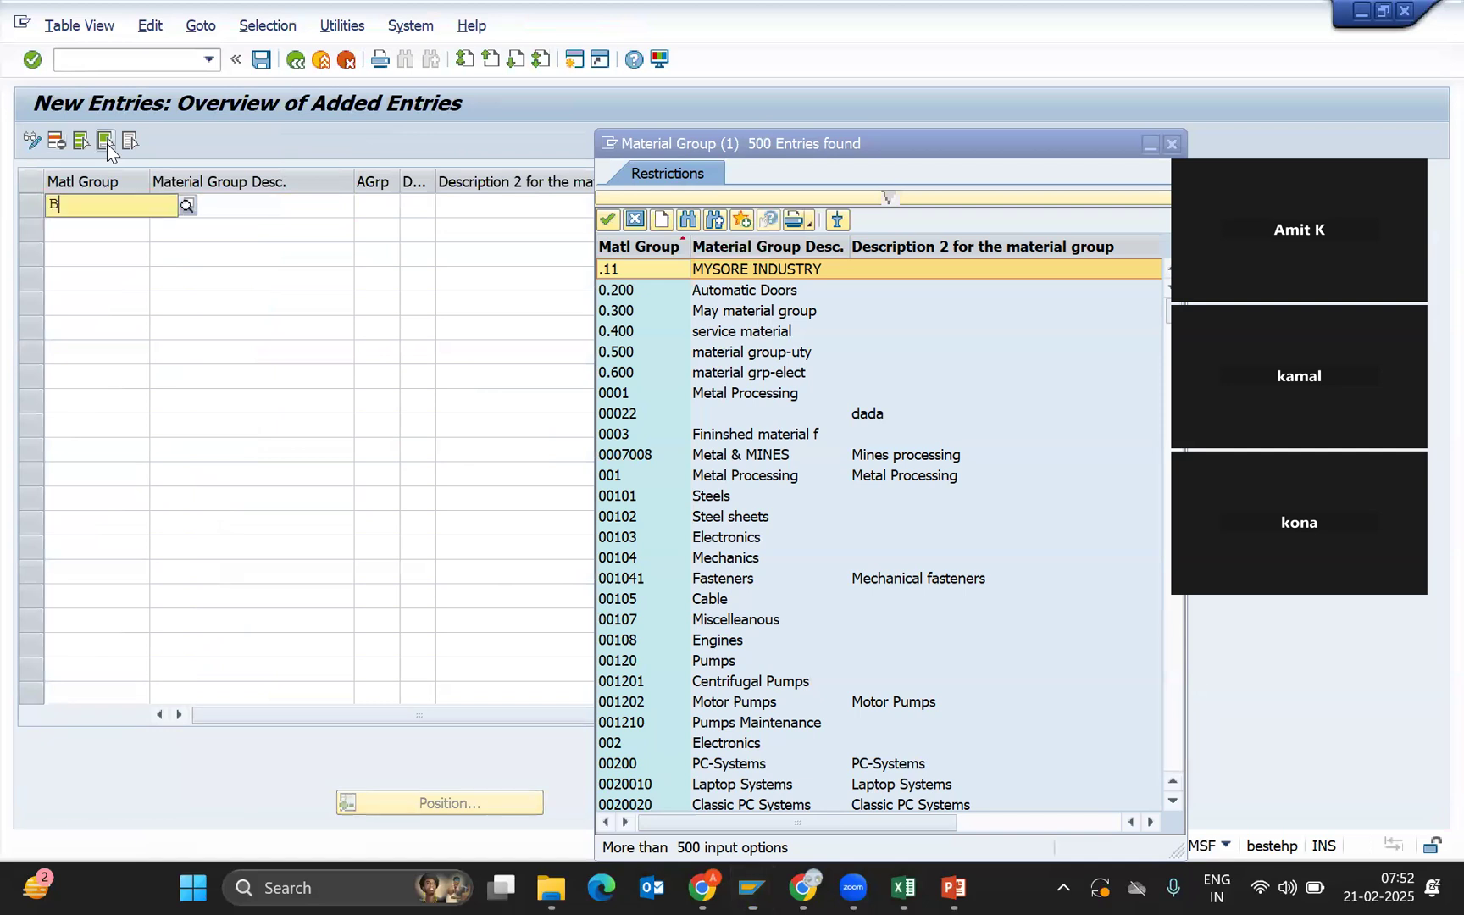
key("BackSpace")
type("Nk")
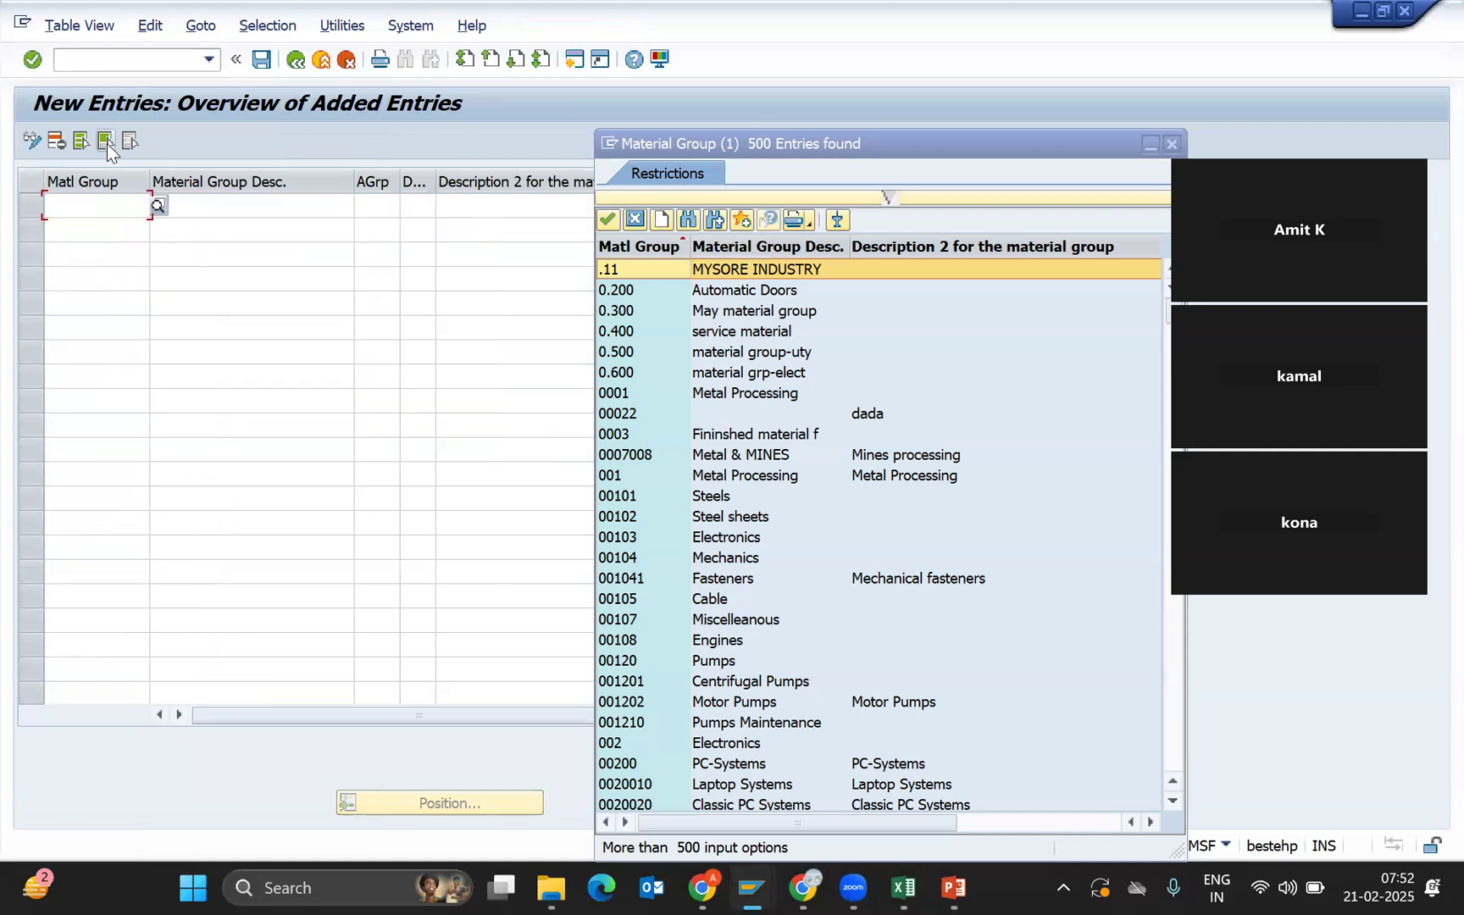
key("BackSpace")
type("J")
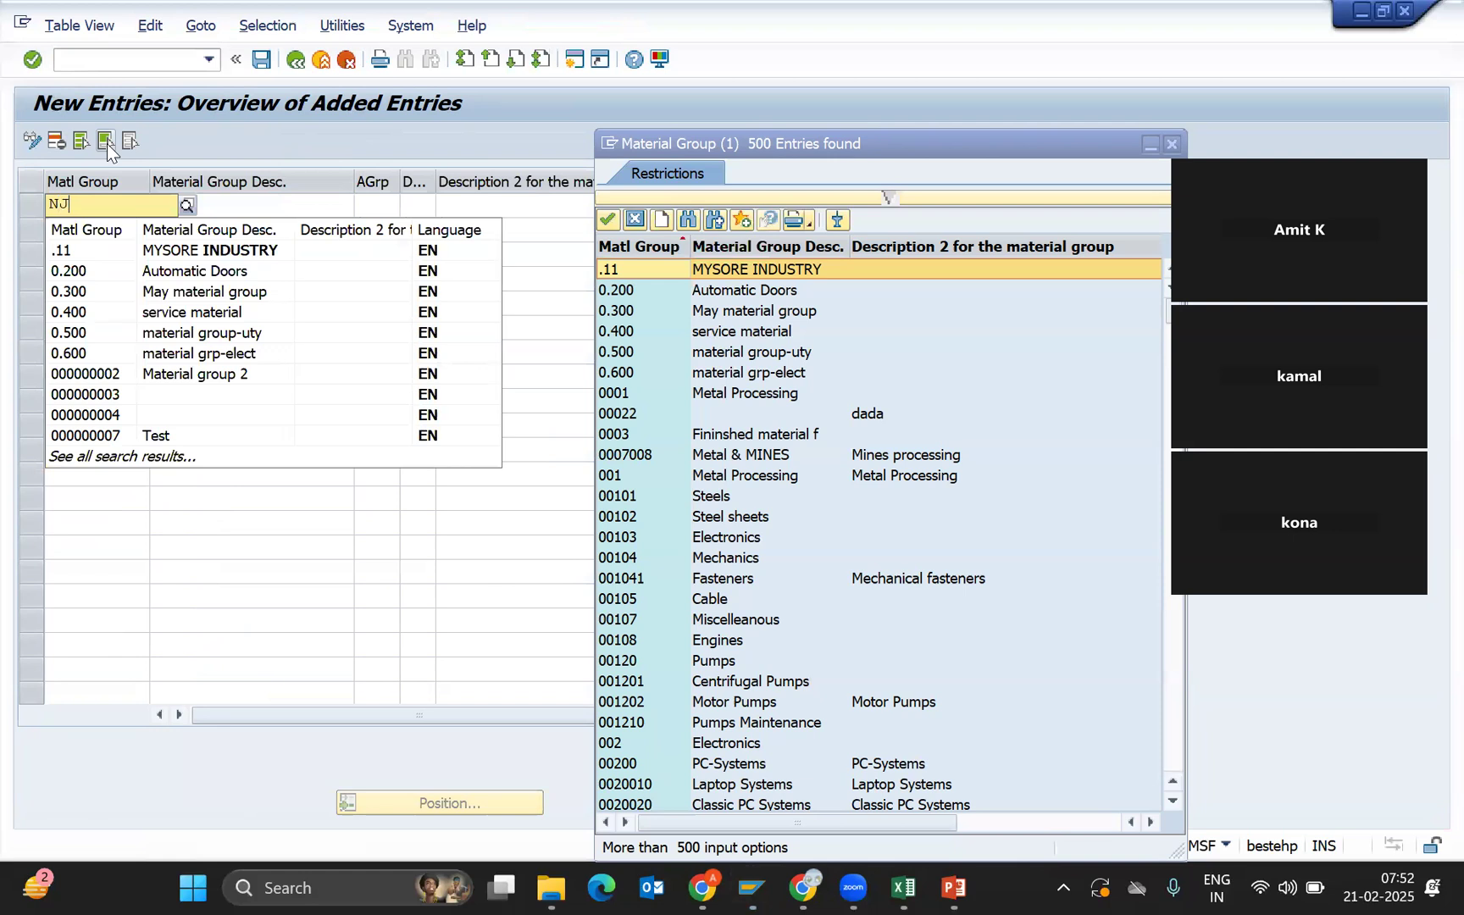
type("-Bear")
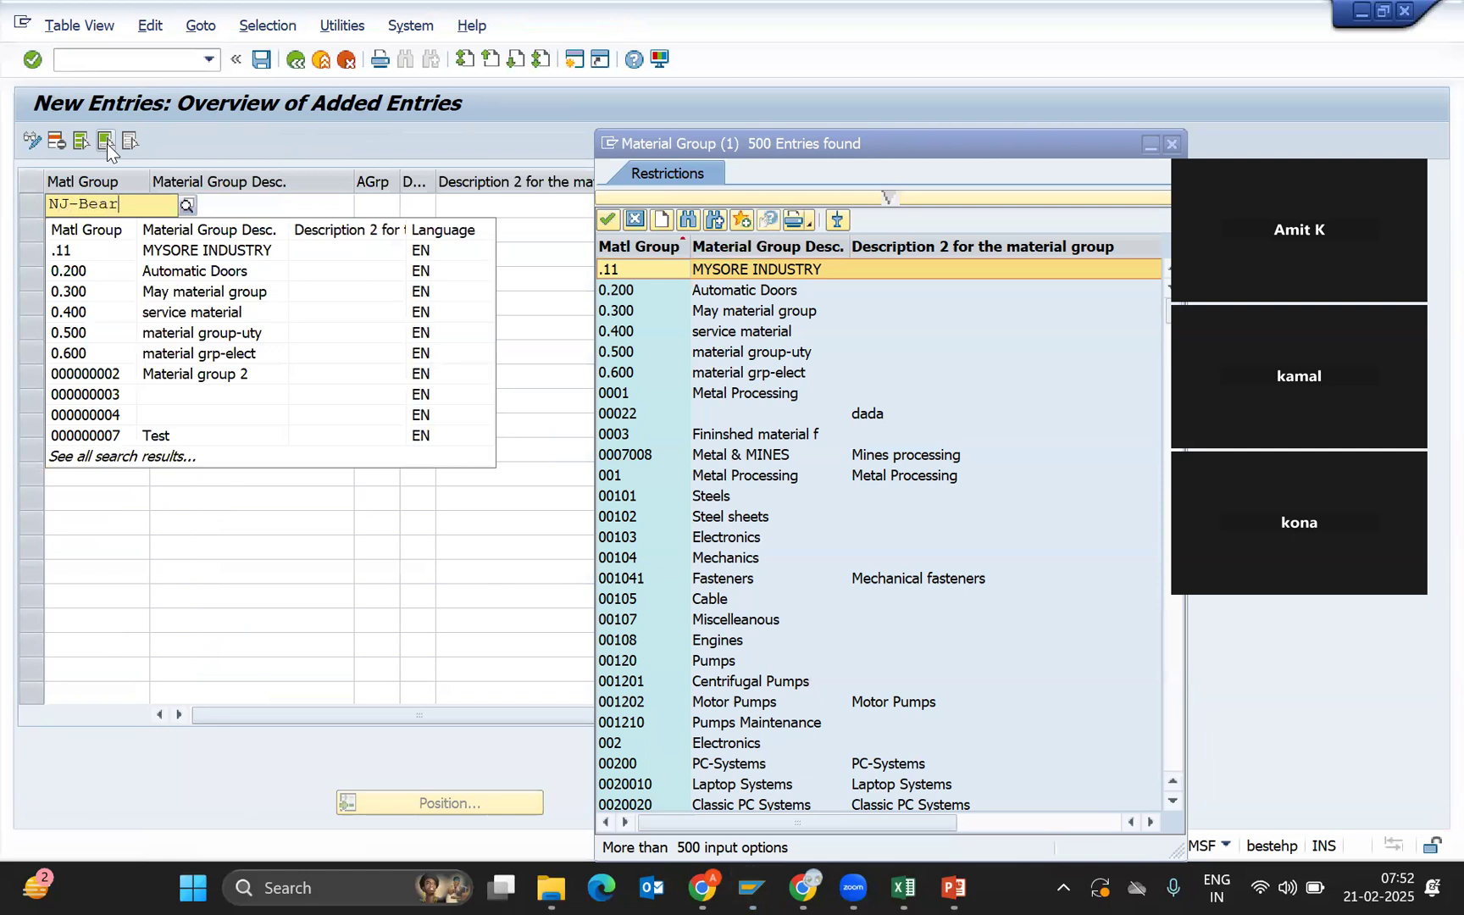
key("Tab")
type("B")
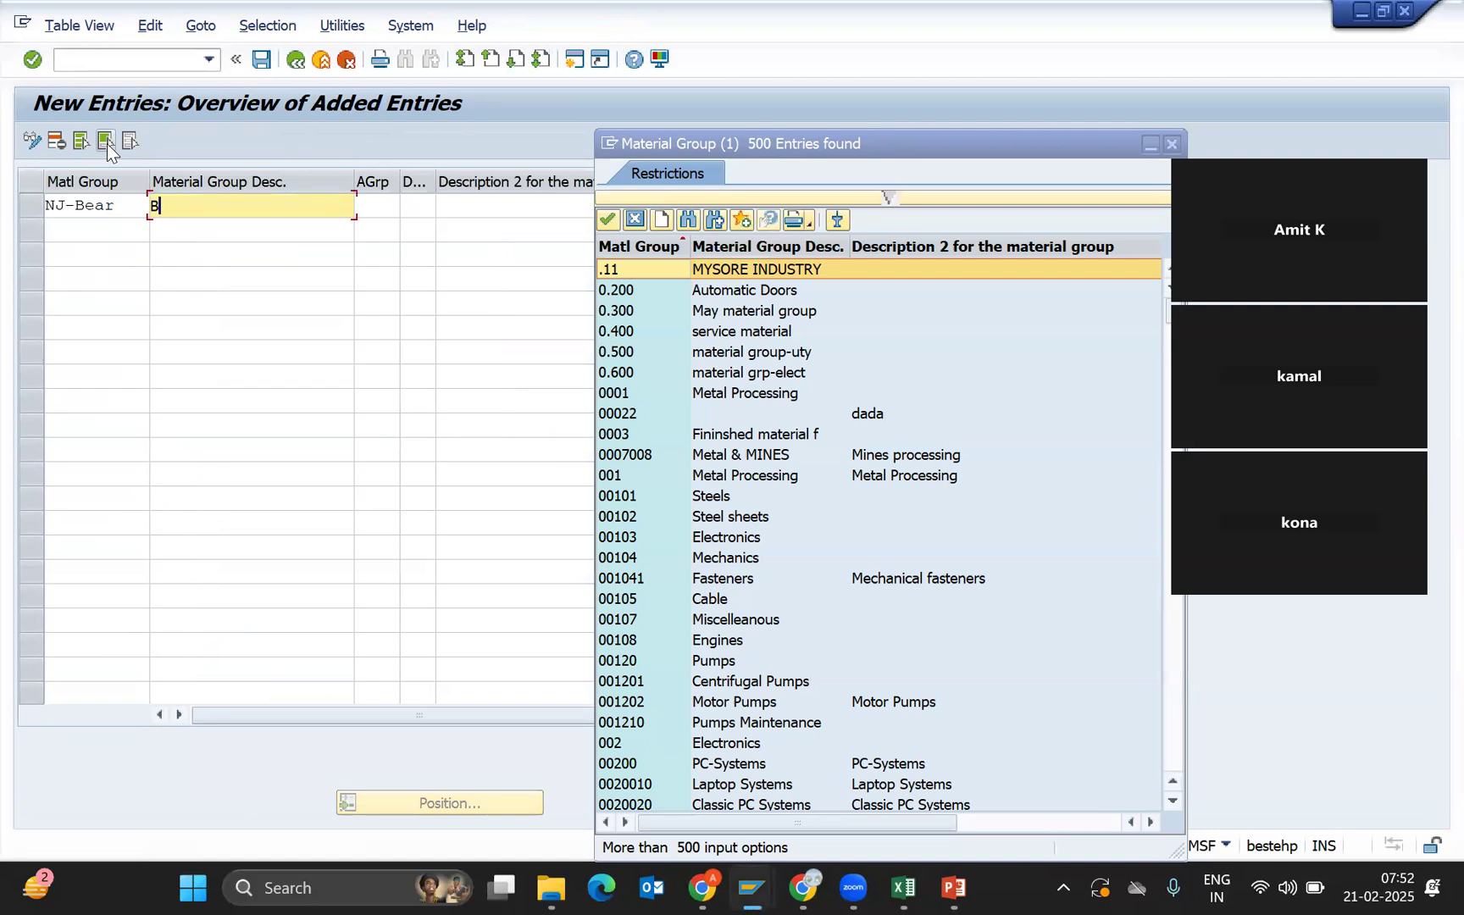
type("earning for NJ011")
key("Tab")
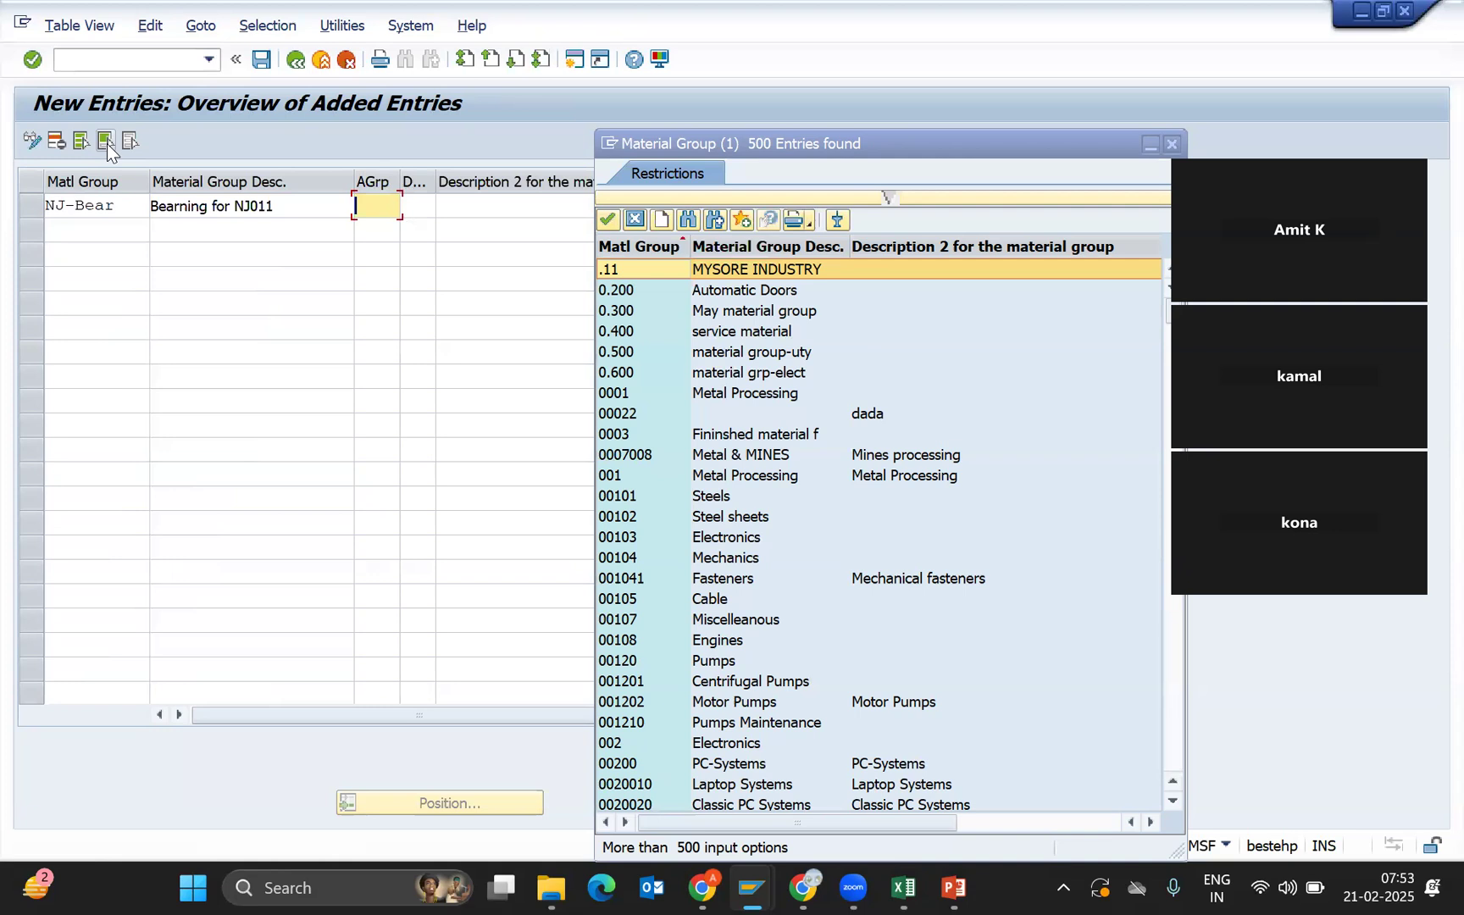
key("Tab")
key("Tab")
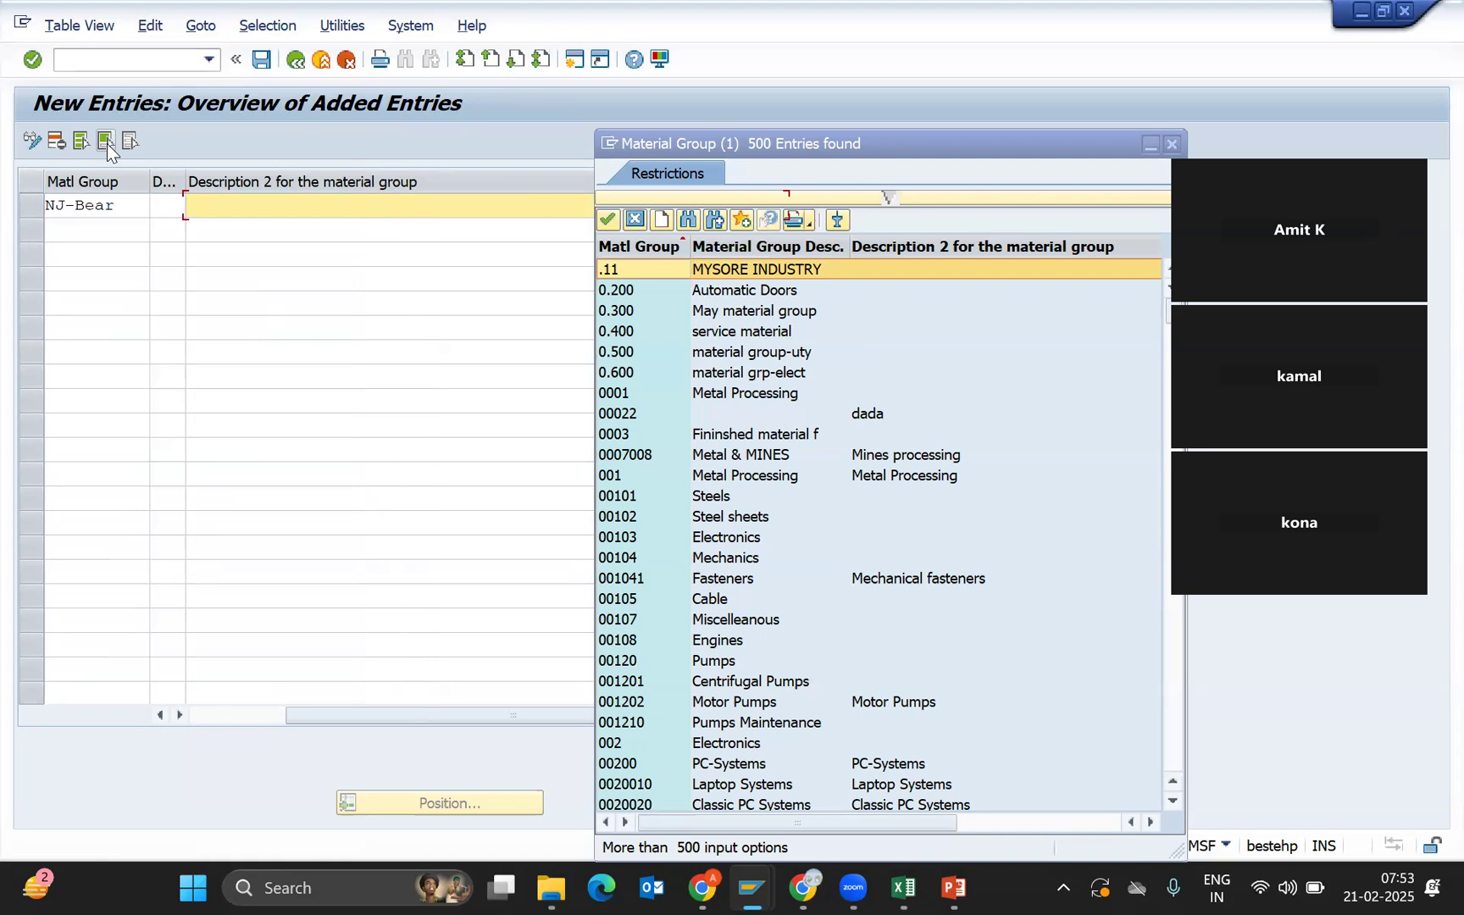
key("Return")
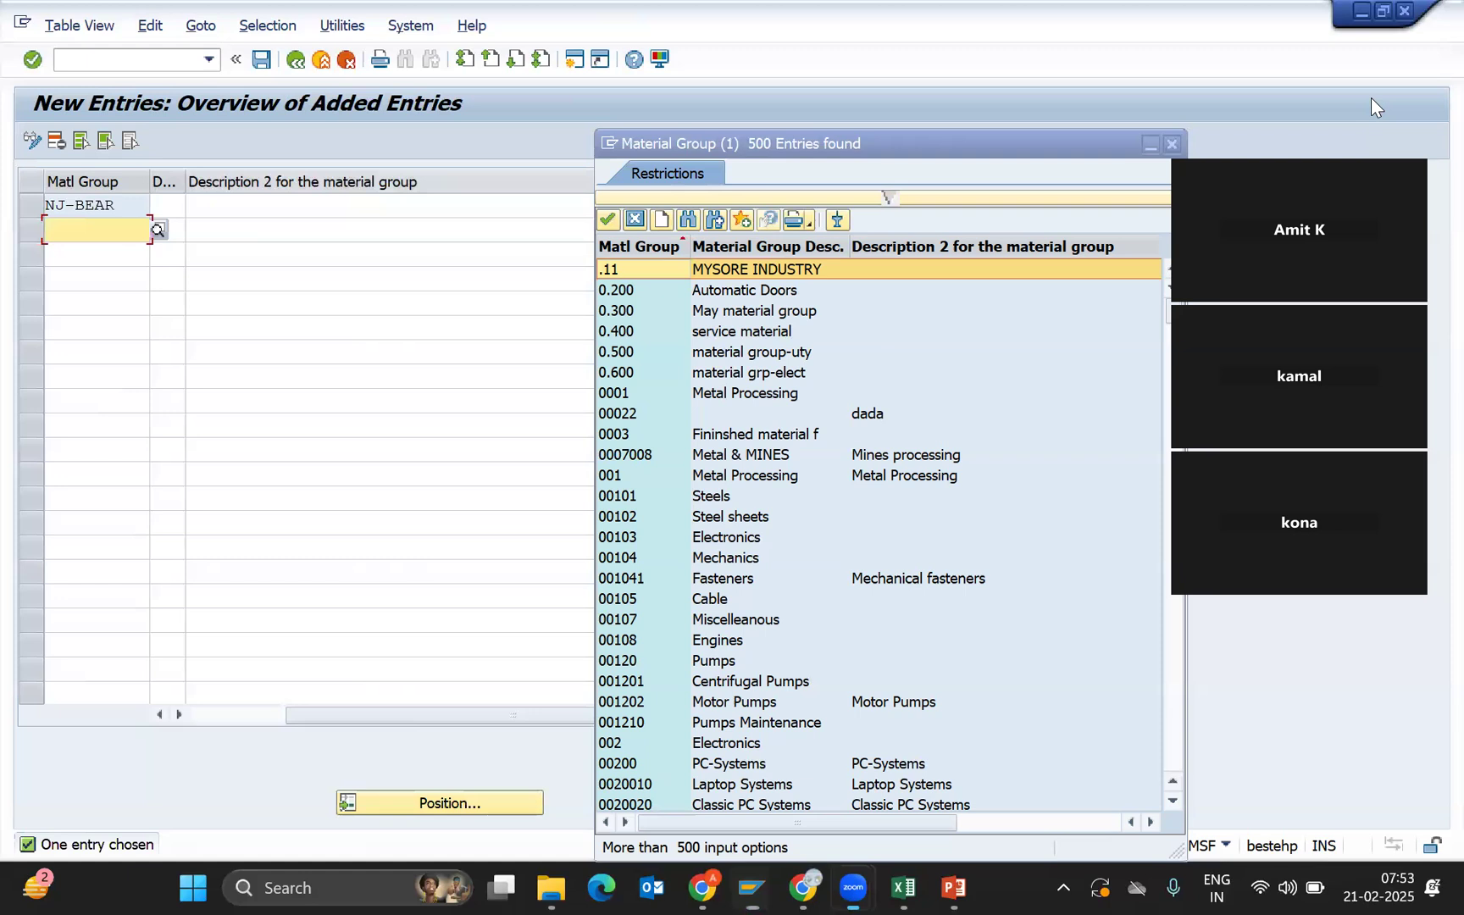
Save the new material group NJ-BEAR under the customizing request.
left_click(265, 64)
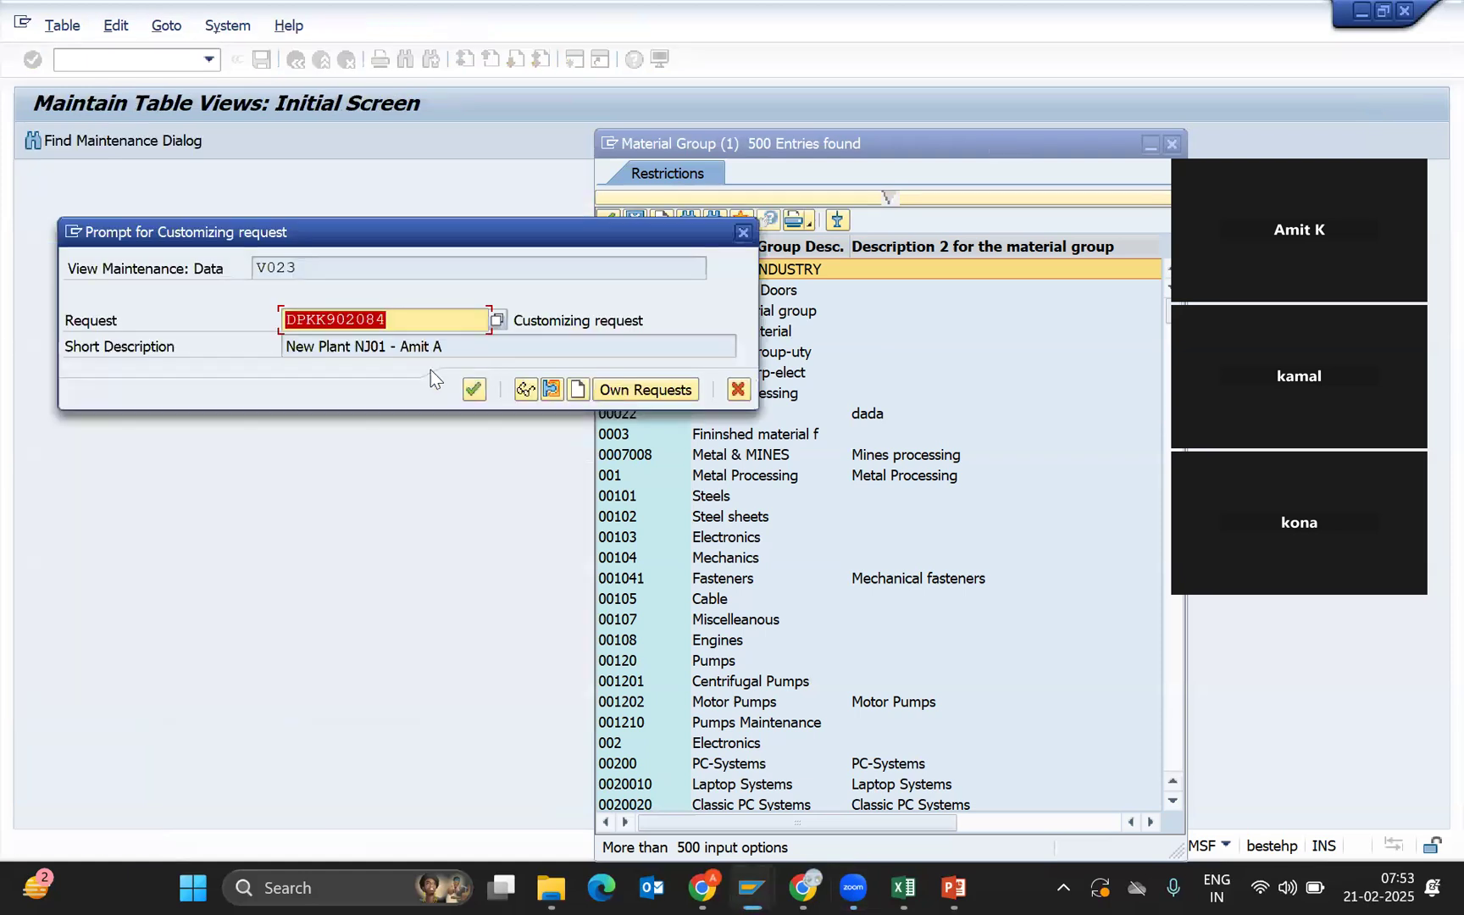
left_click(404, 318)
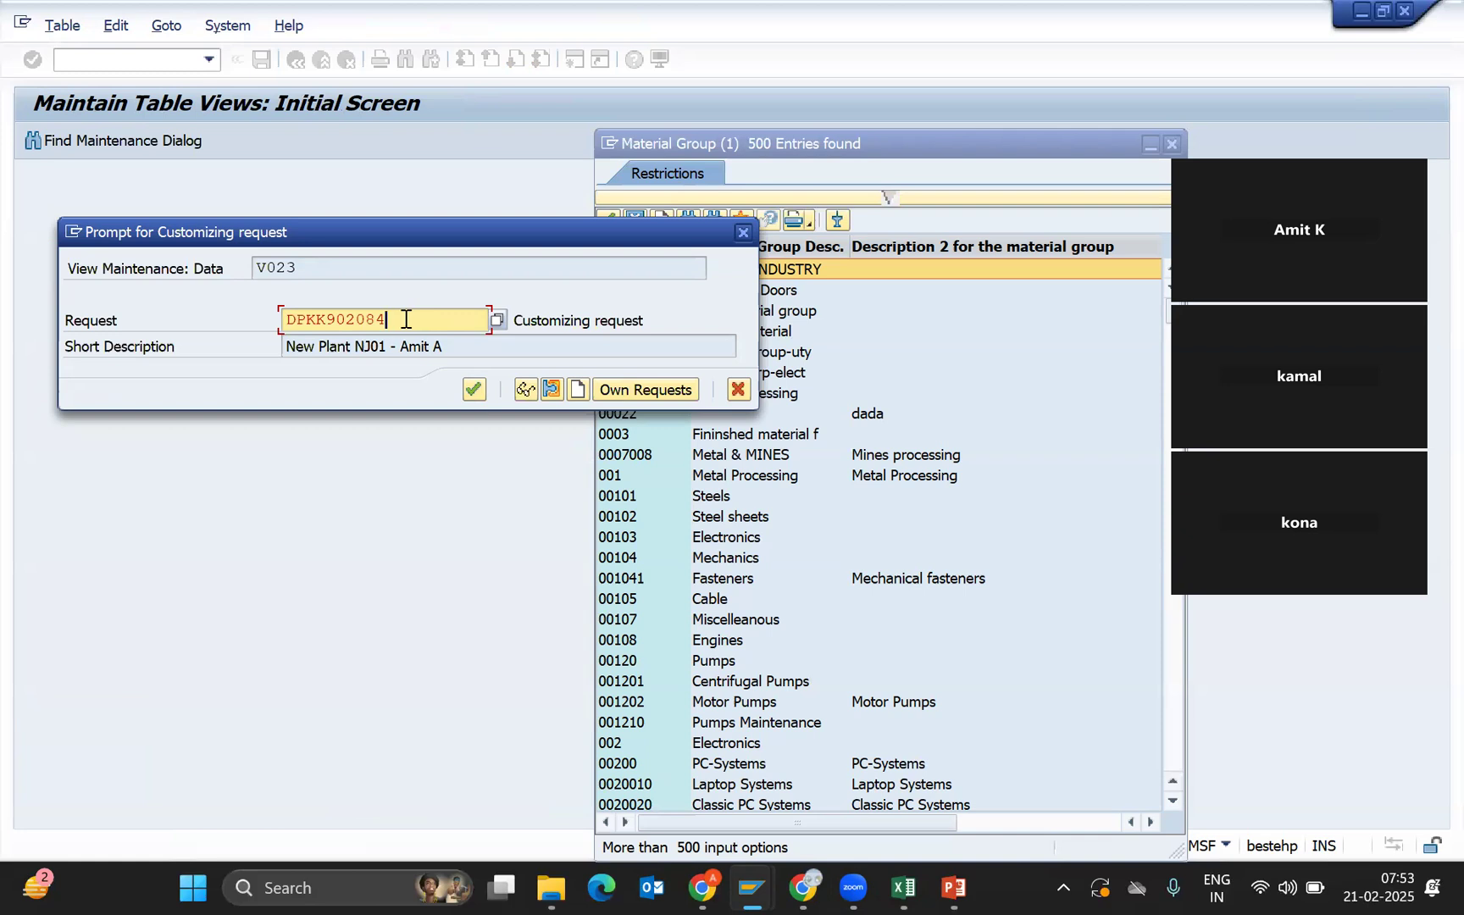
left_click(476, 388)
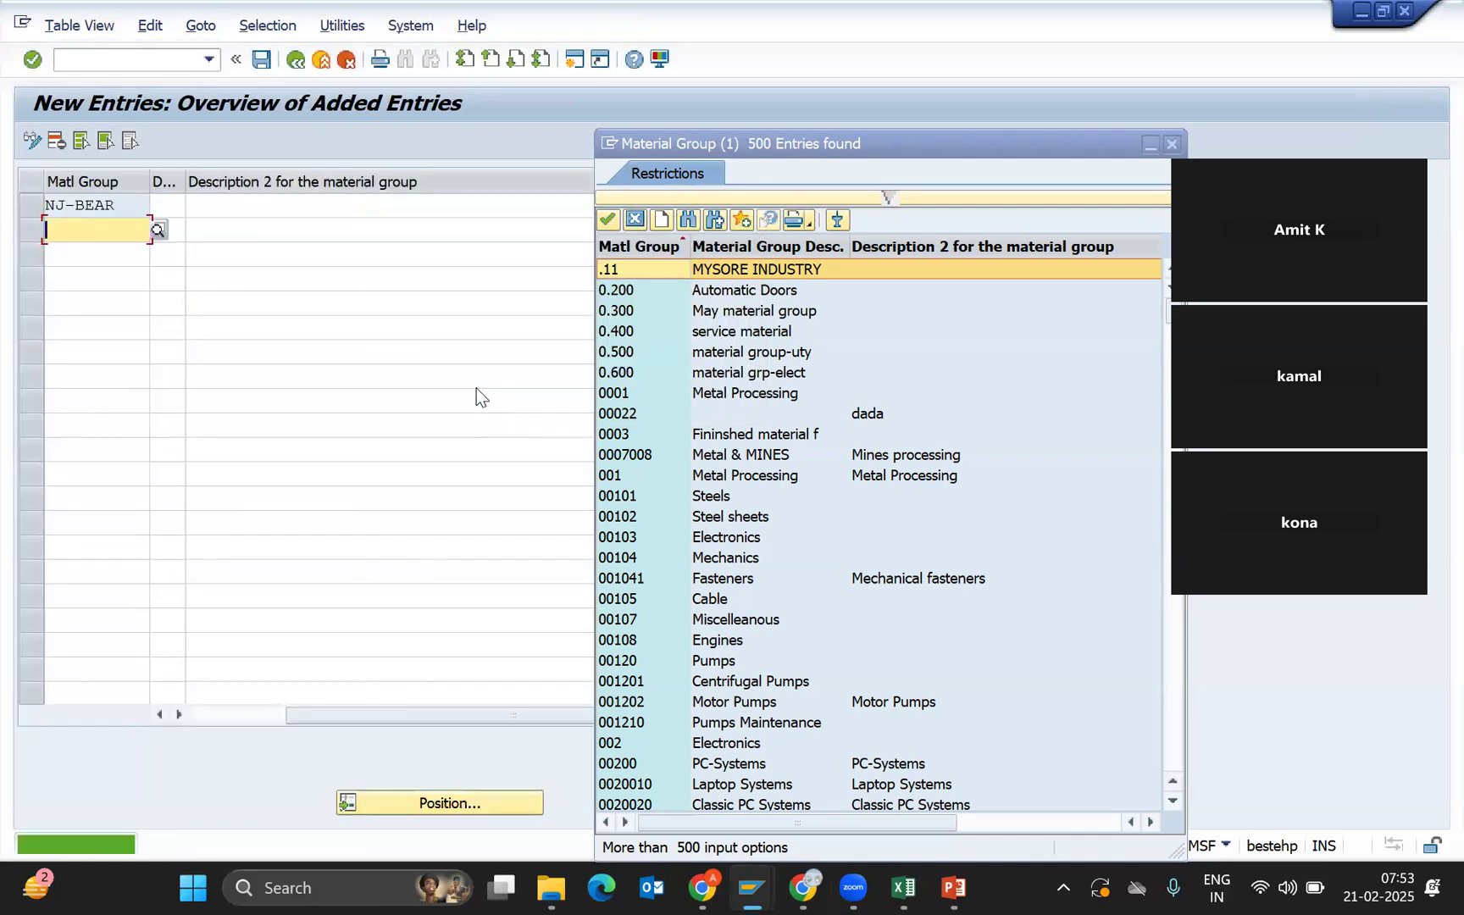
left_click(260, 60)
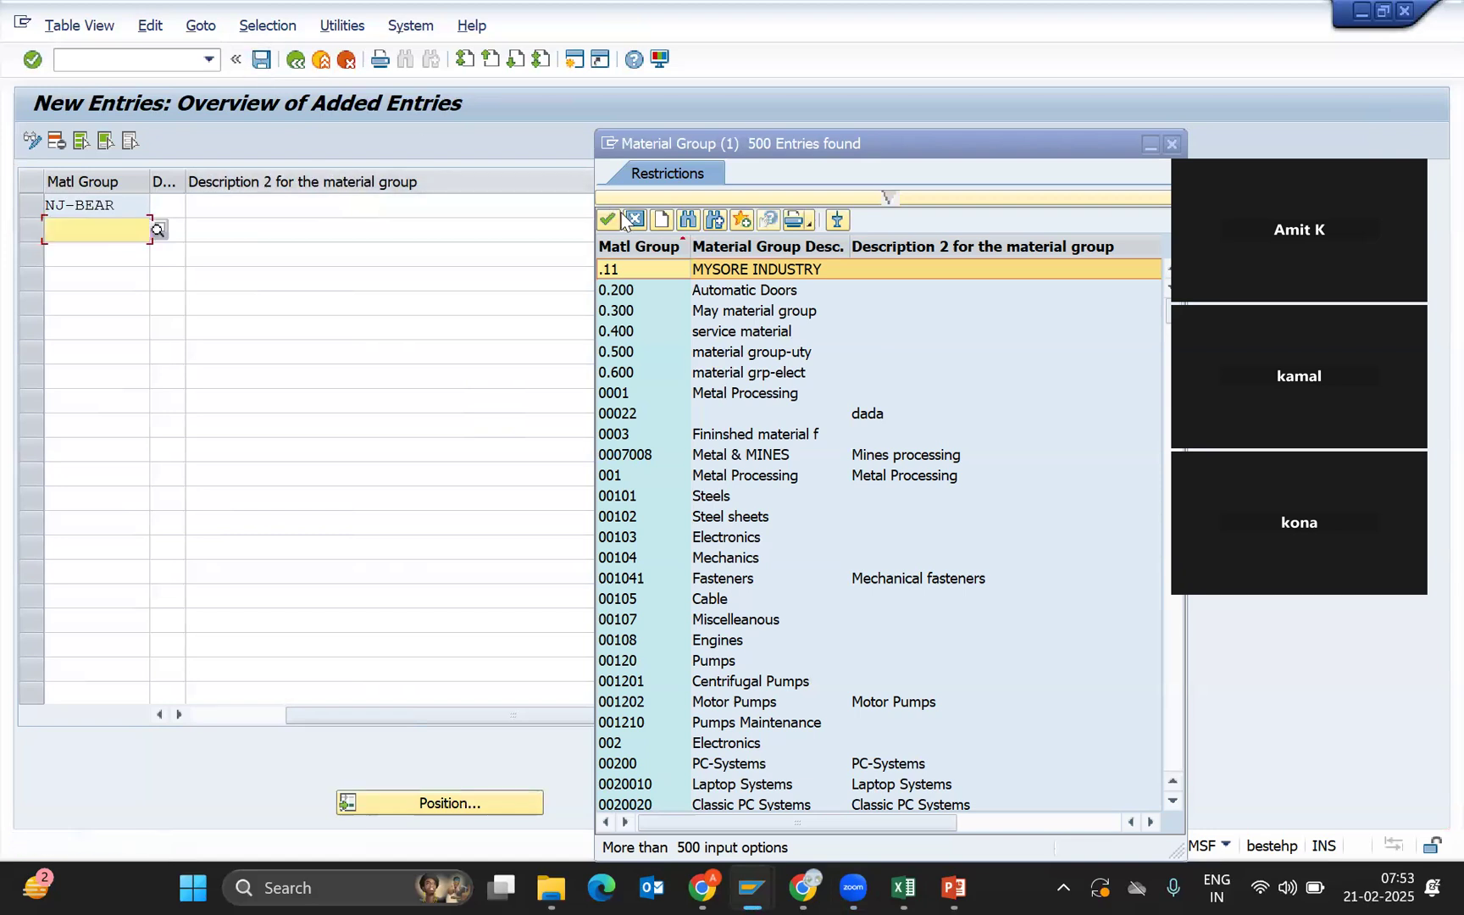
Back out of the IMG and close the overview and material group list.
left_click(298, 63)
left_click(299, 61)
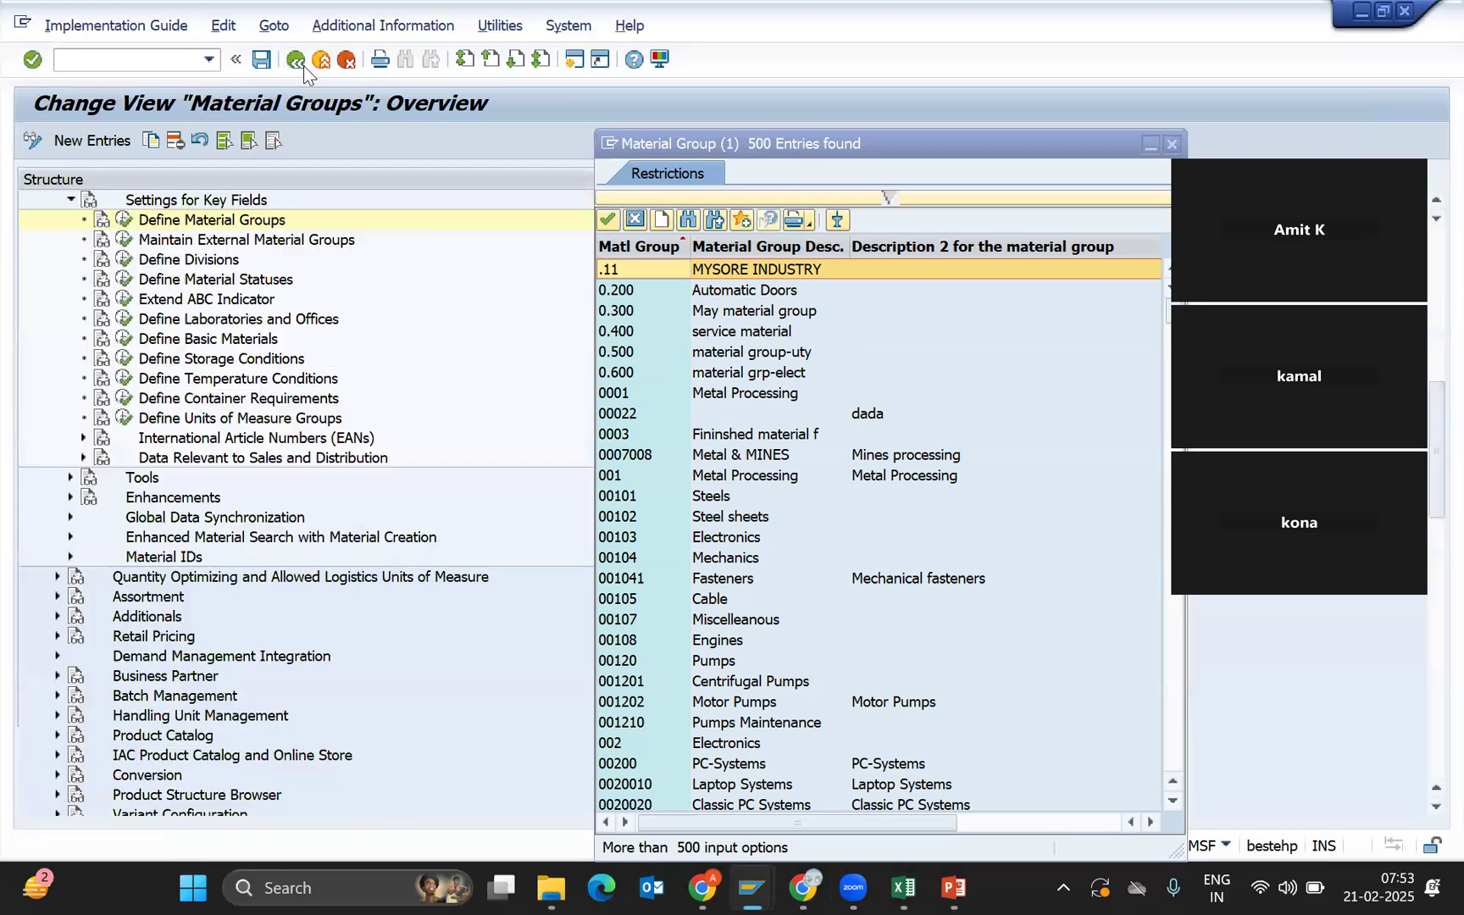
left_click(296, 61)
left_click(297, 61)
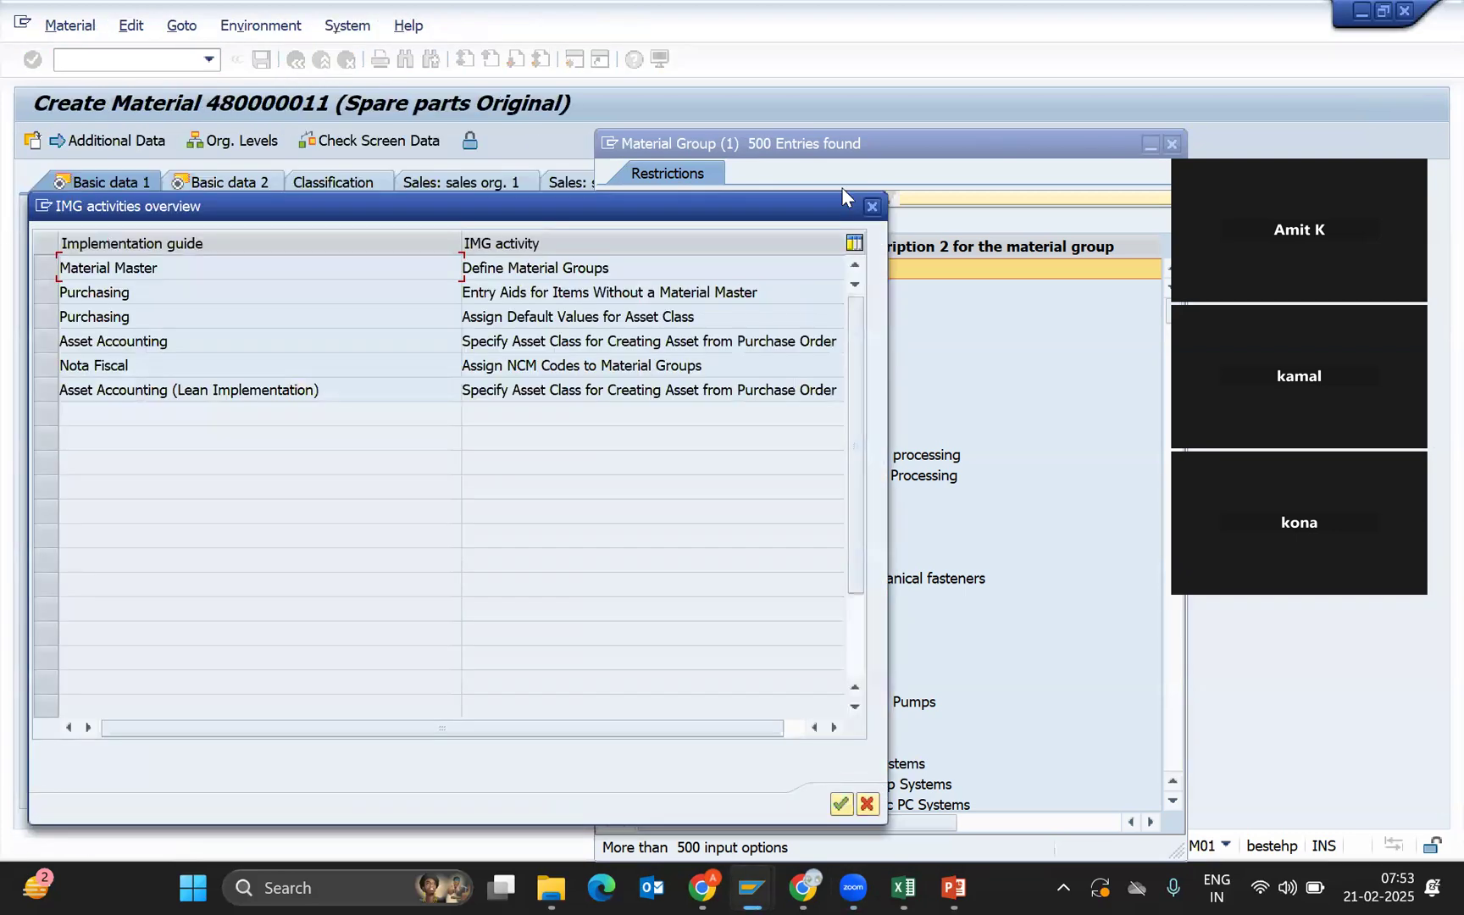
left_click(872, 201)
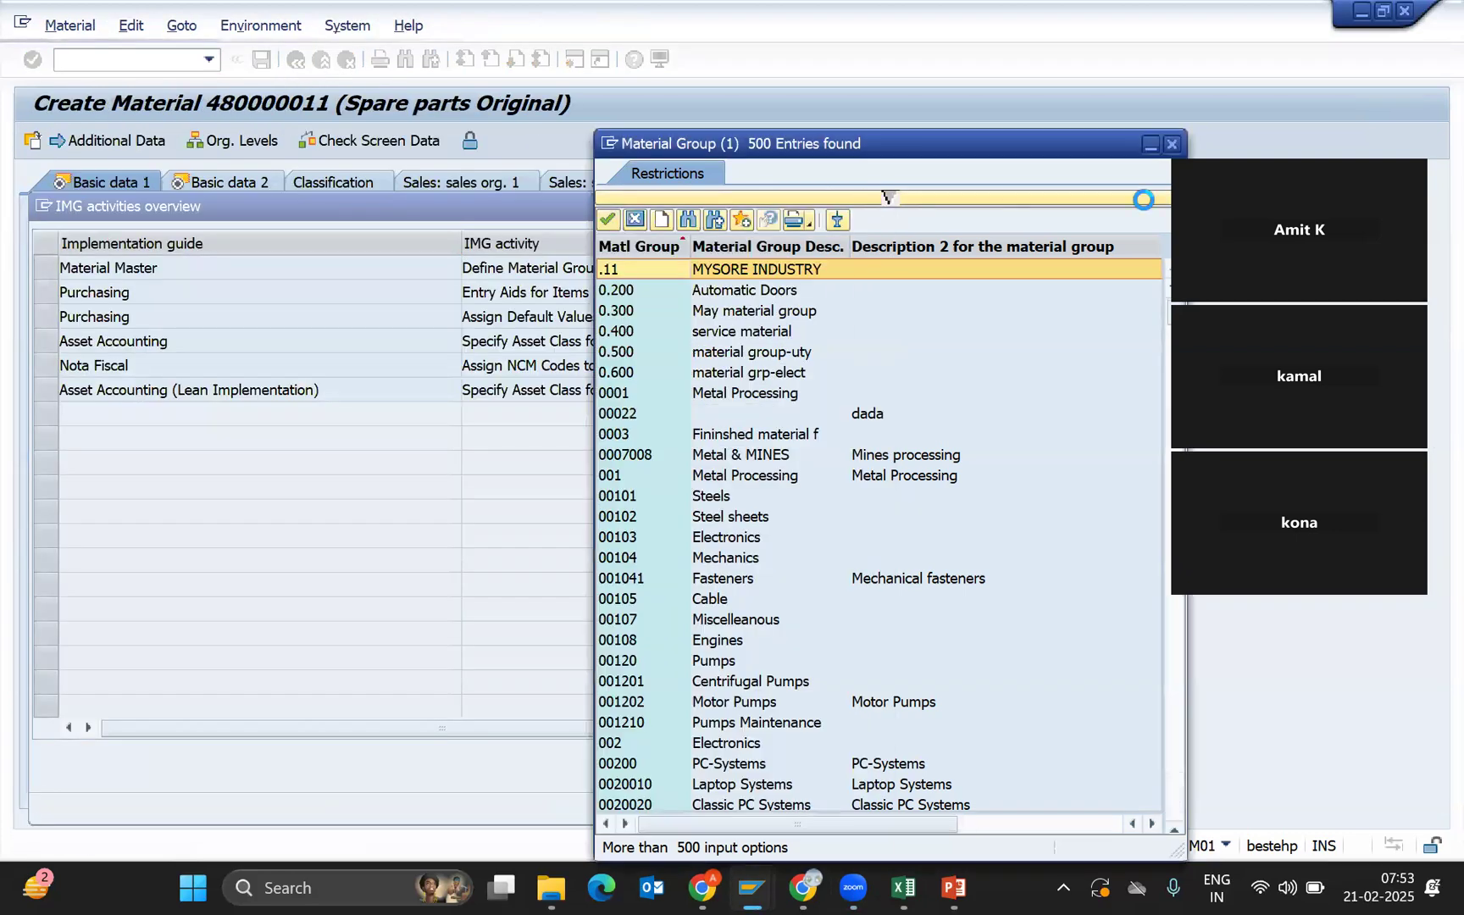
left_click(1171, 144)
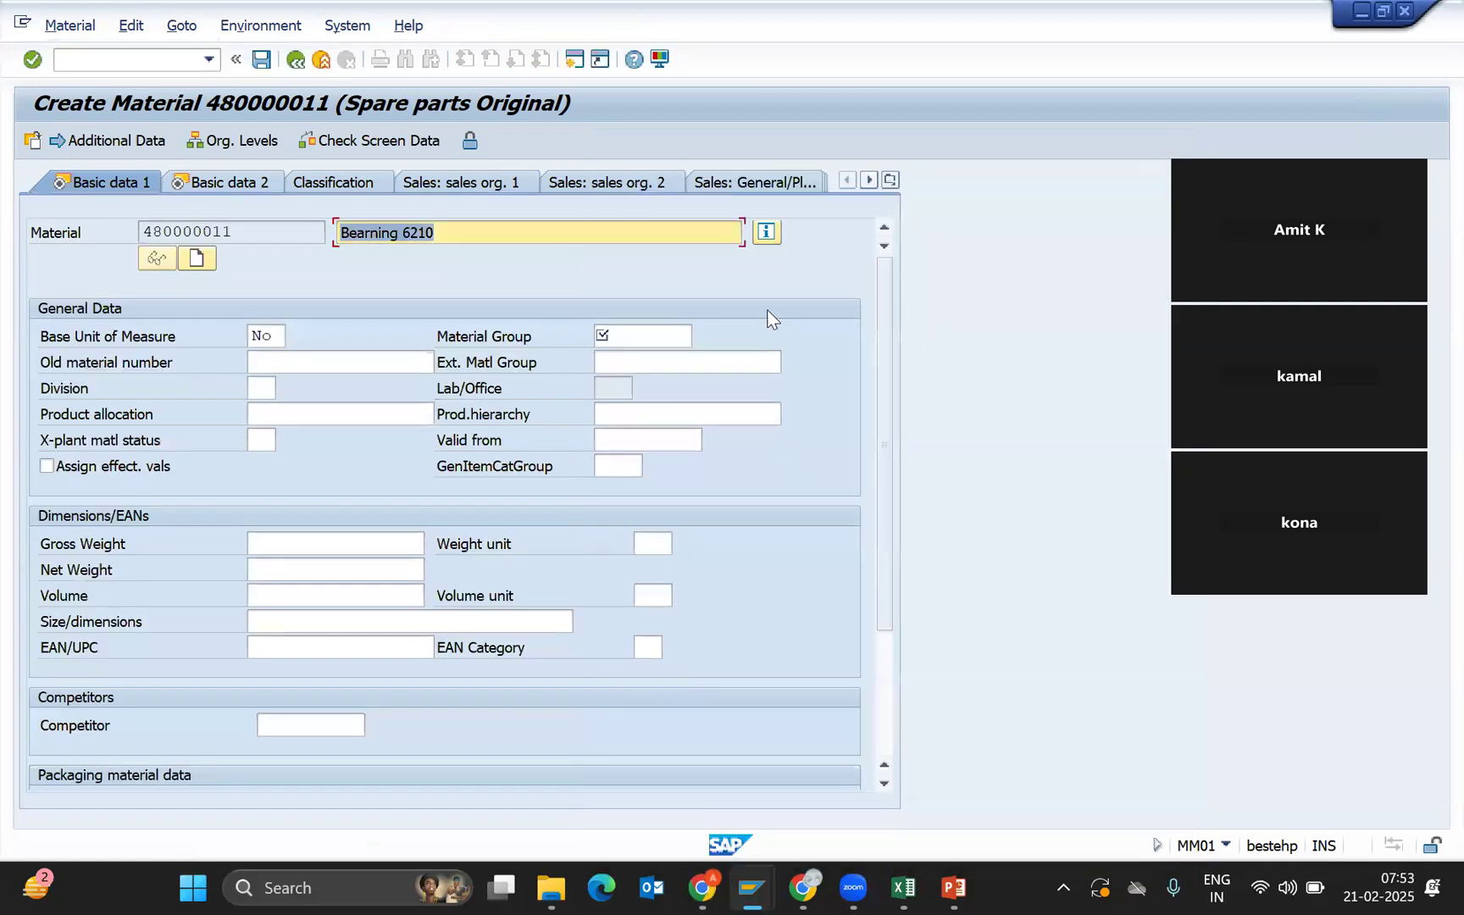
Search the material group list for 'NJ' and choose NJ-BEAR.
left_click(661, 339)
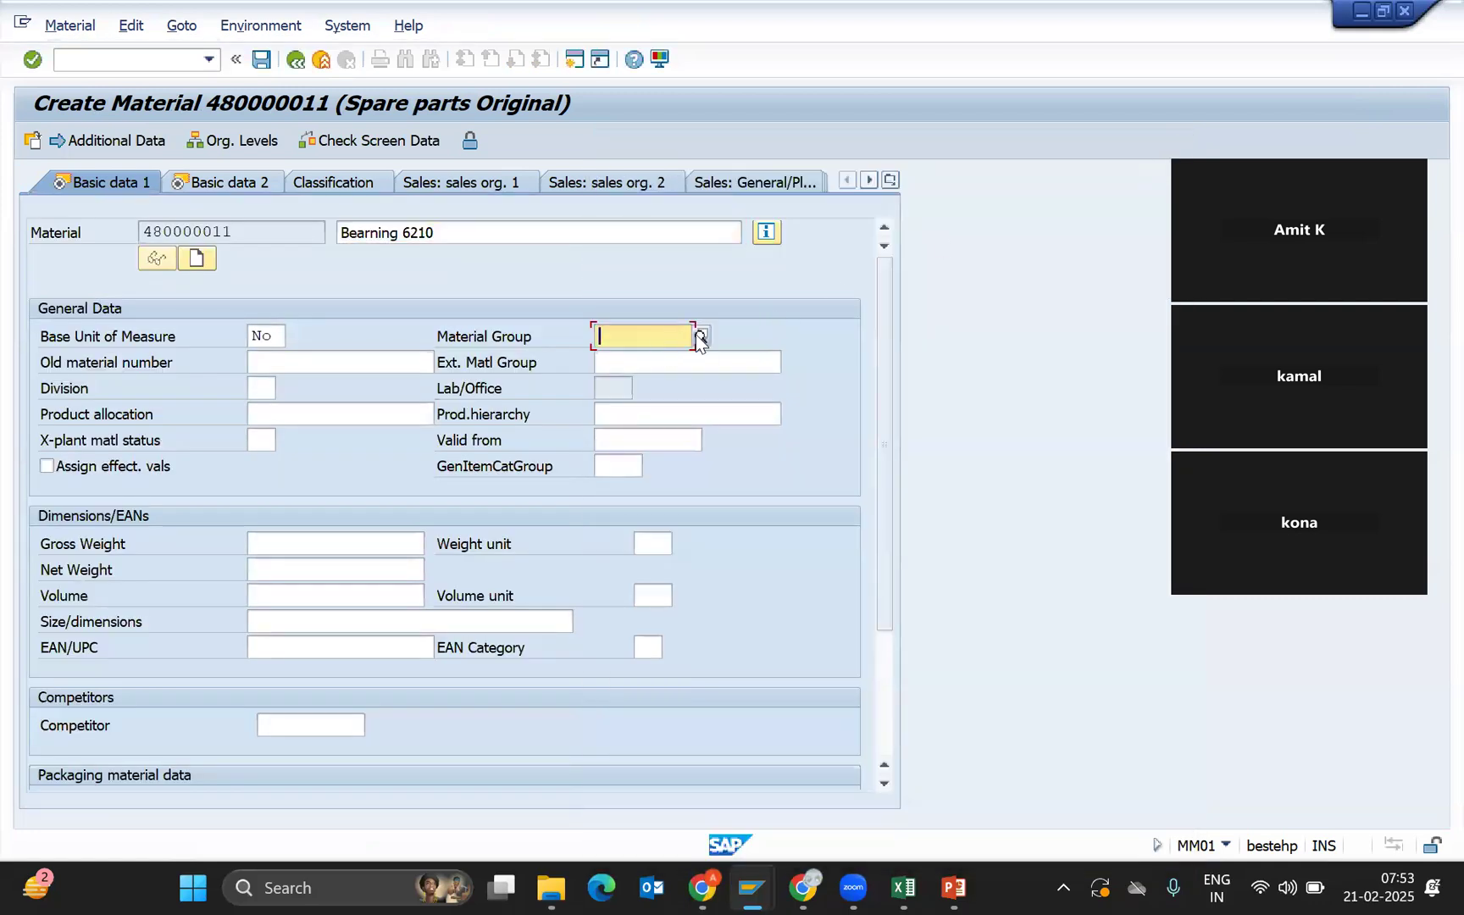
key("F4")
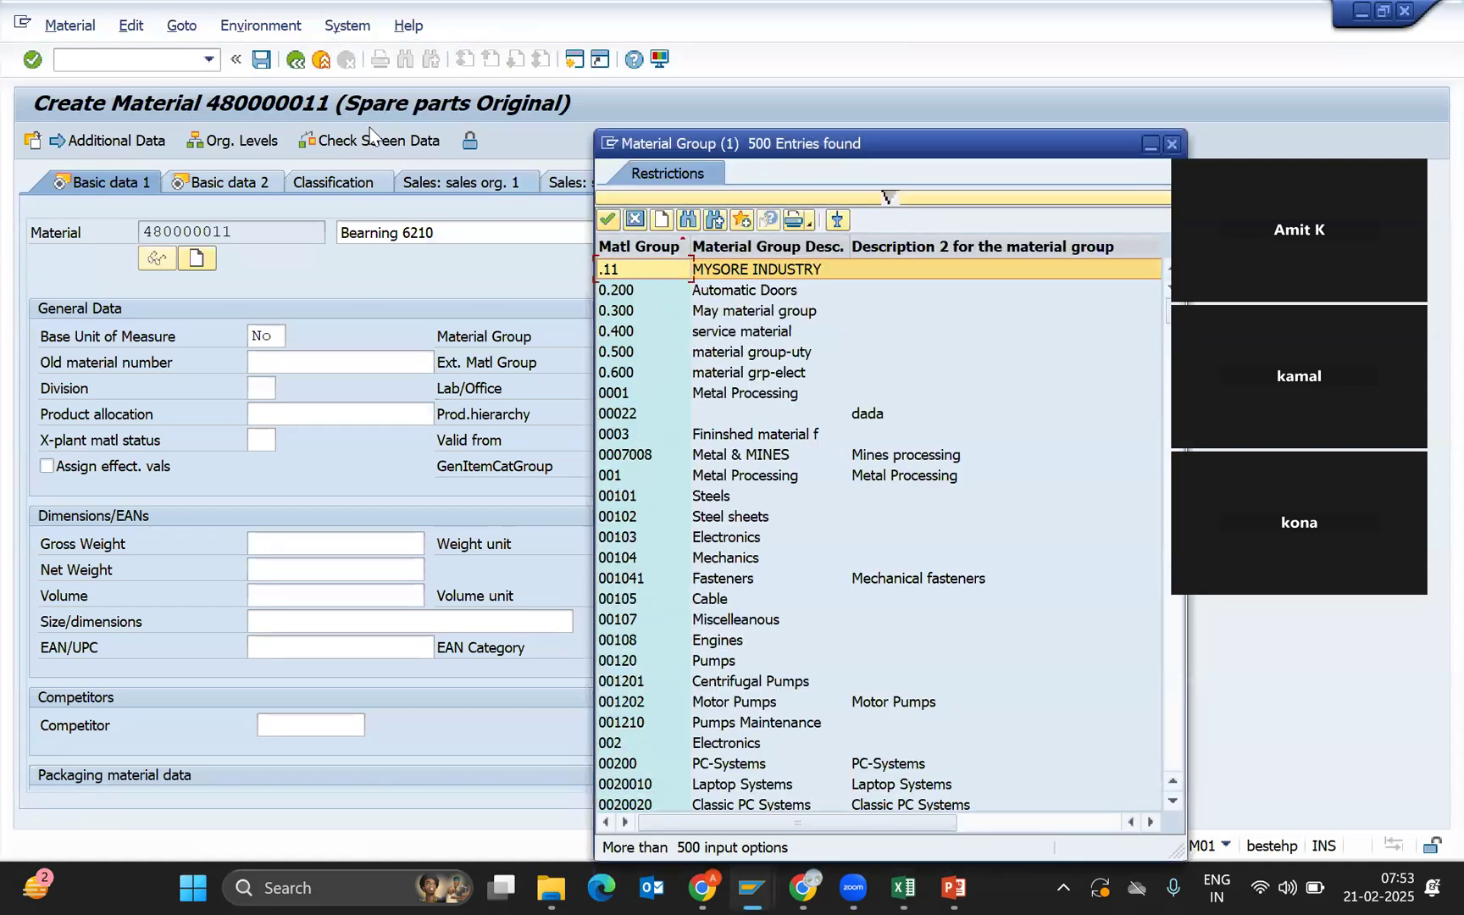
left_click(633, 219)
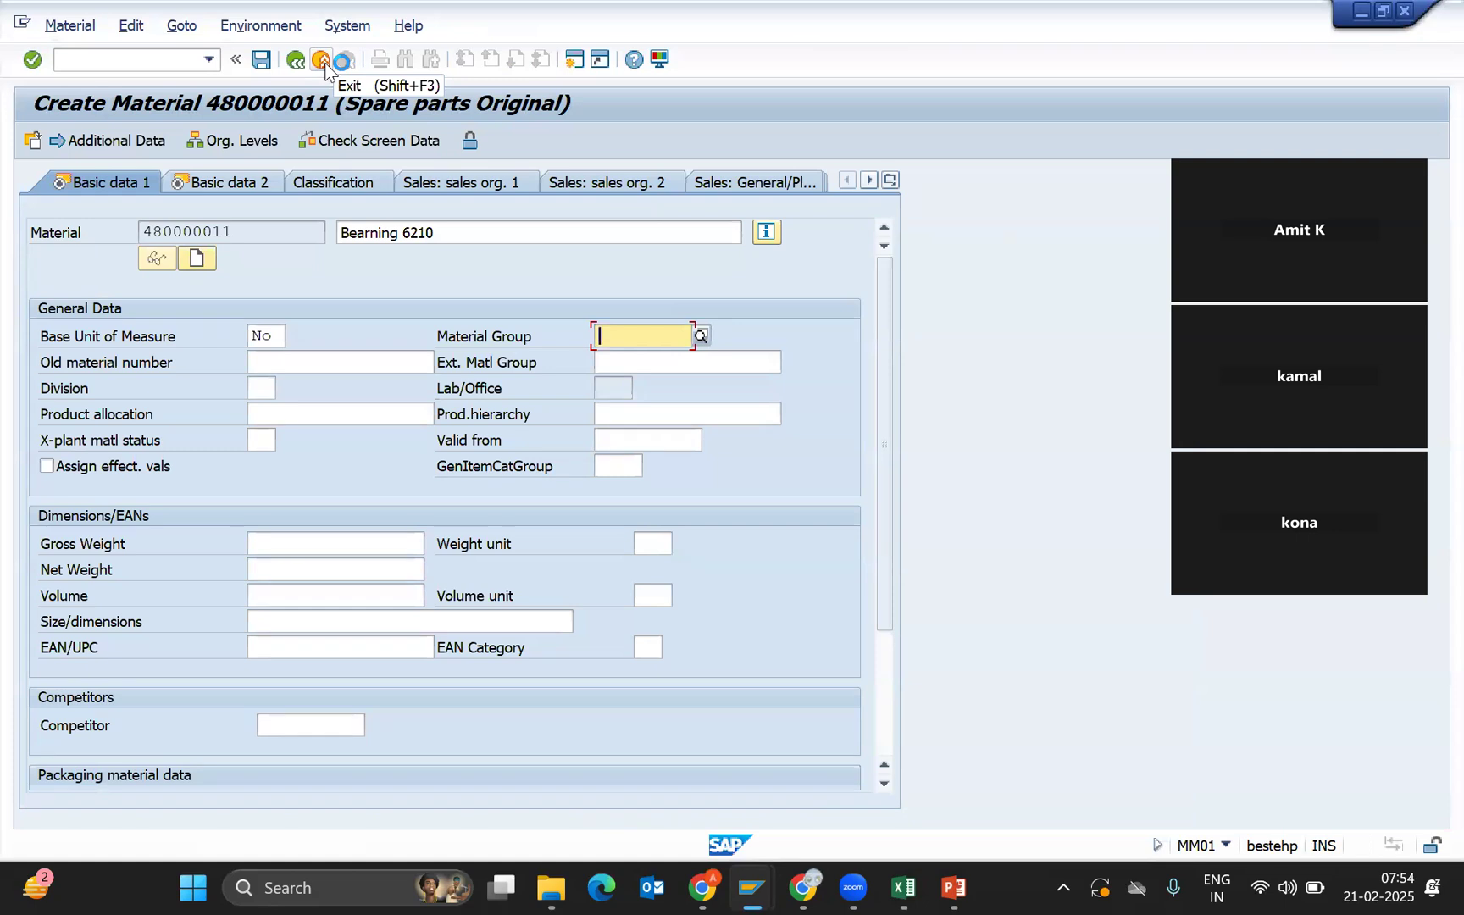
left_click(325, 66)
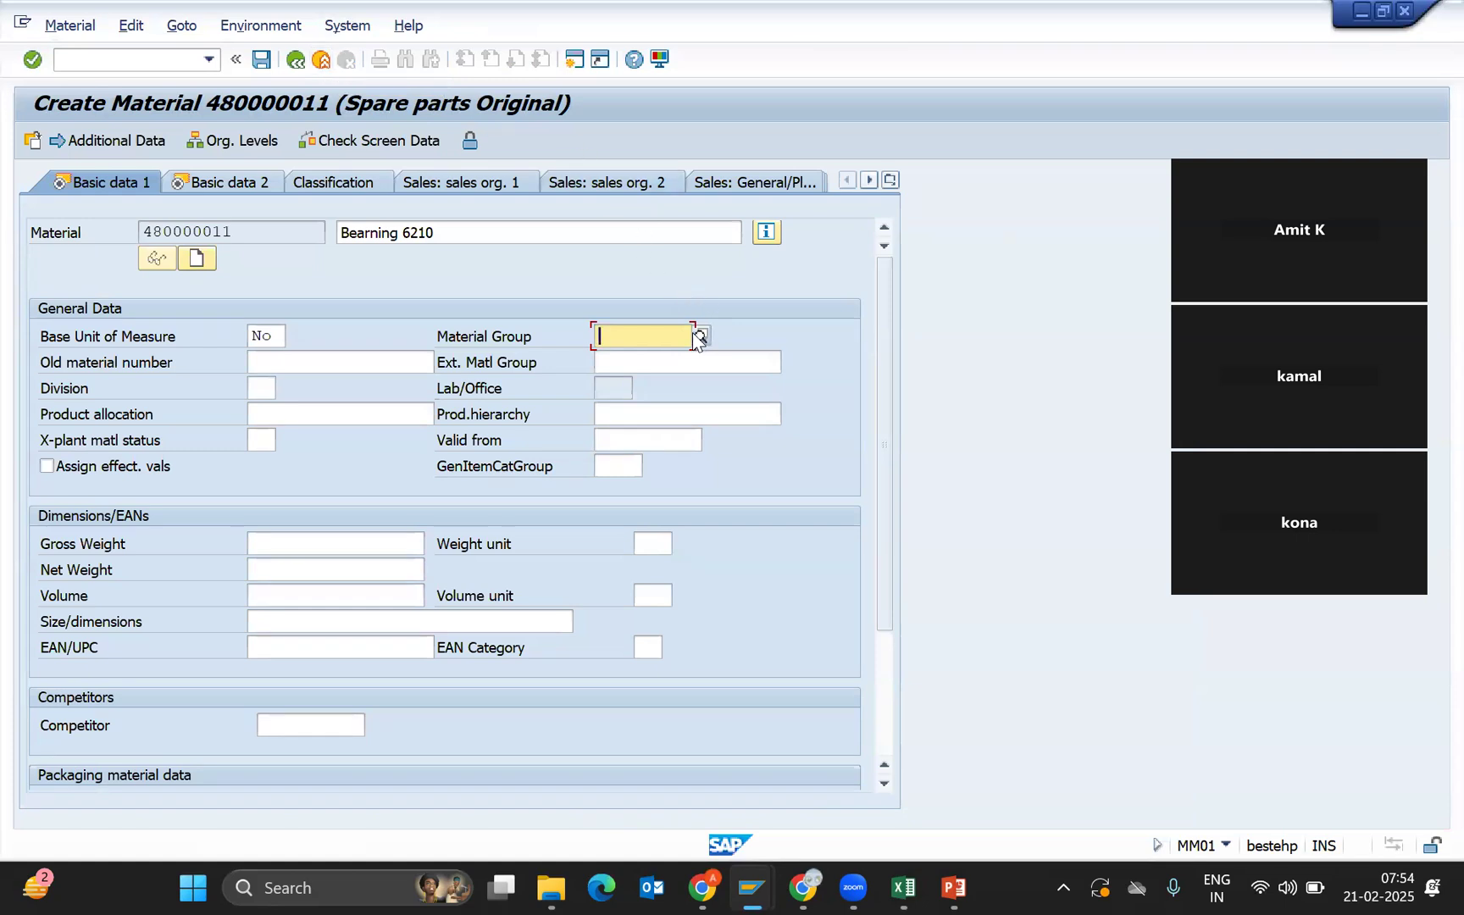
left_click(700, 335)
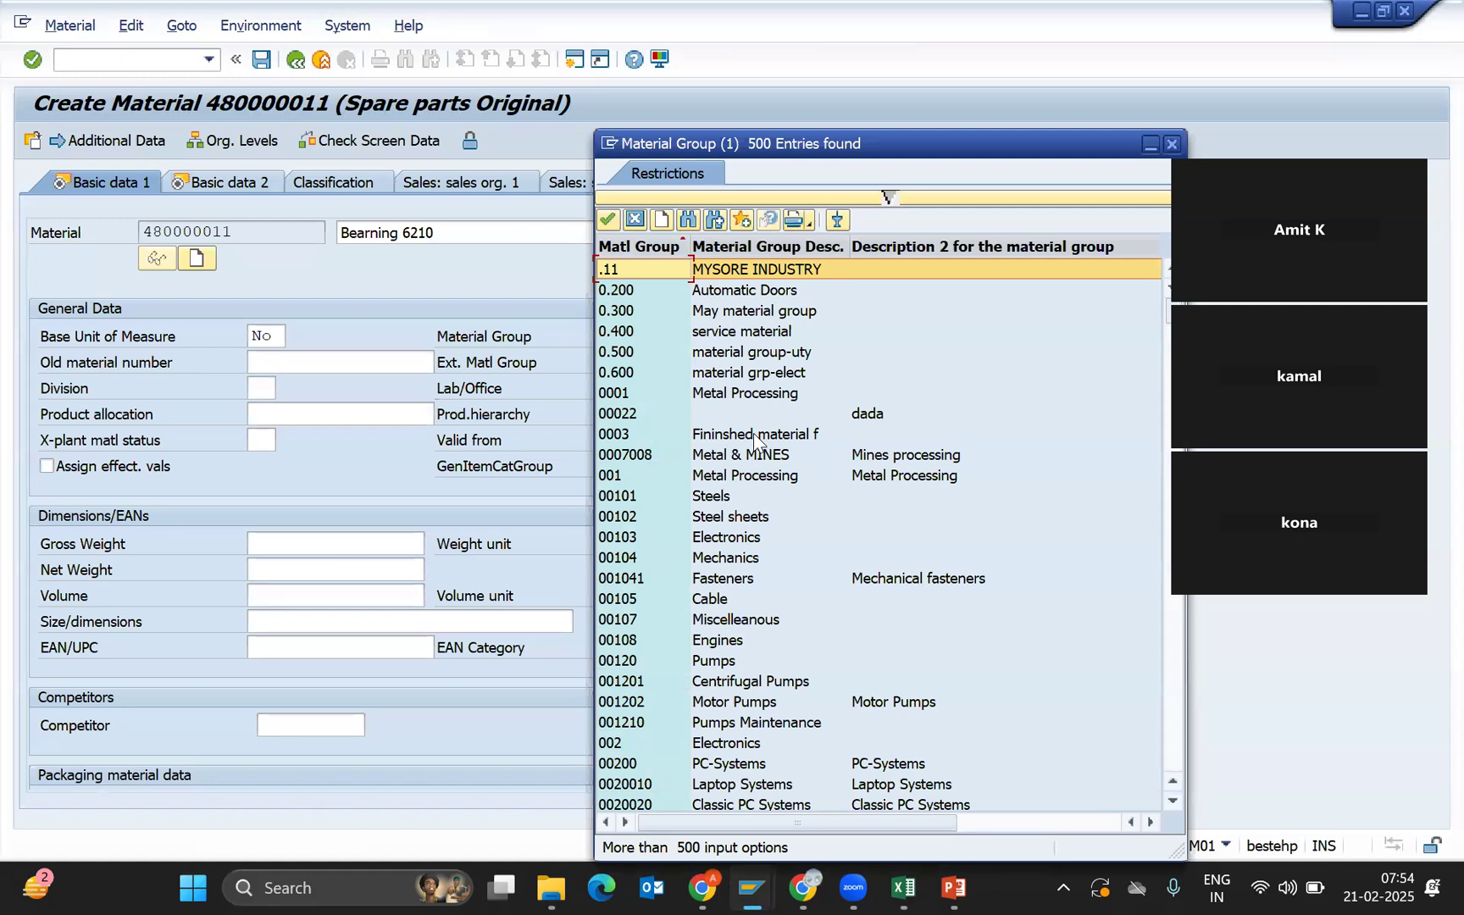
key("ctrl+f")
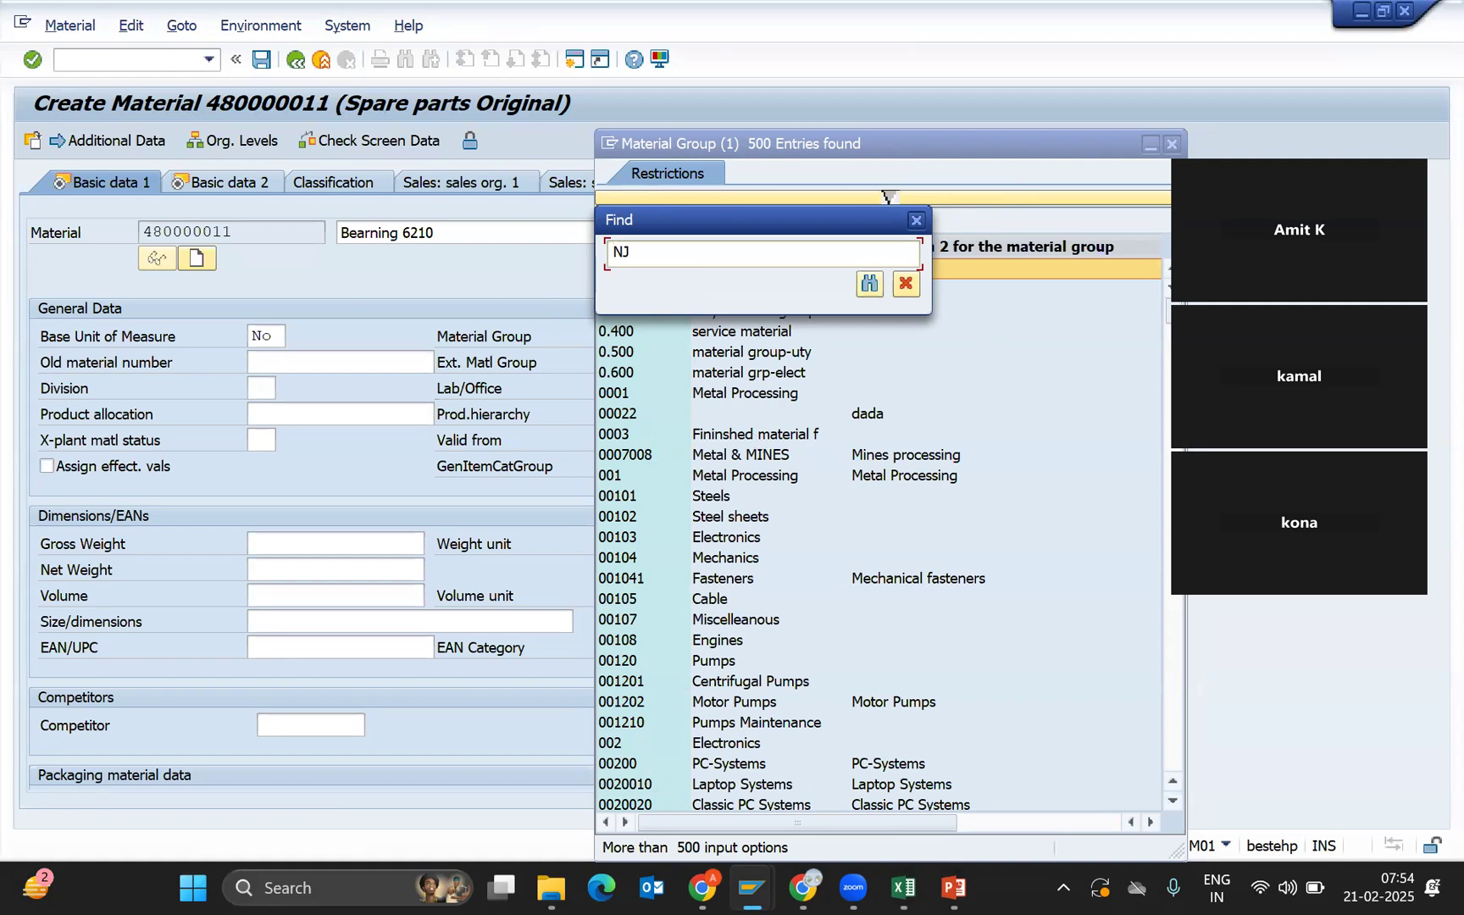
key("Return")
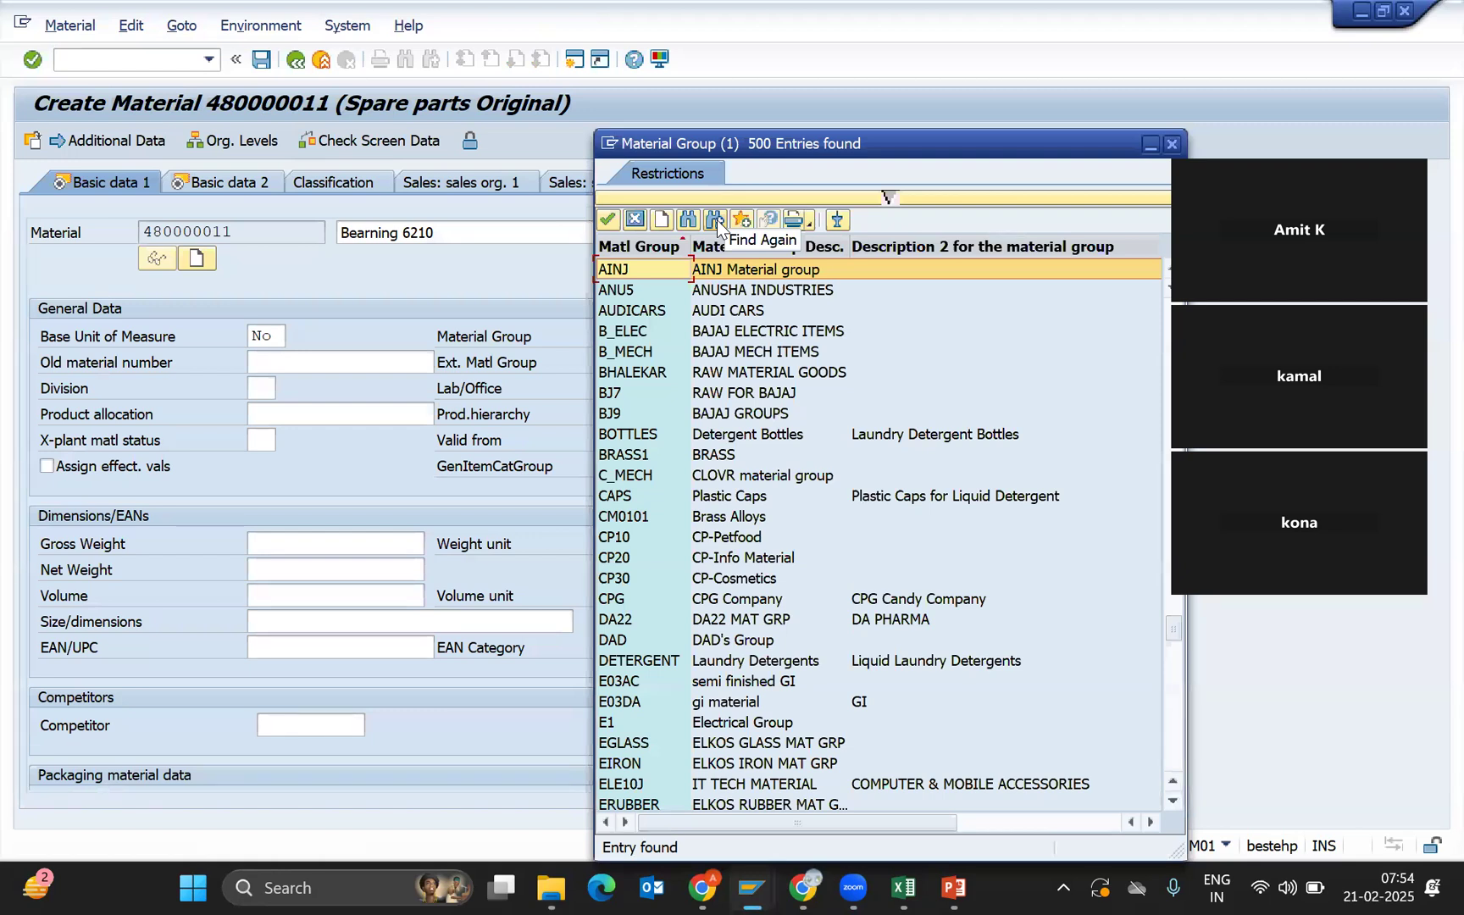
left_click(717, 219)
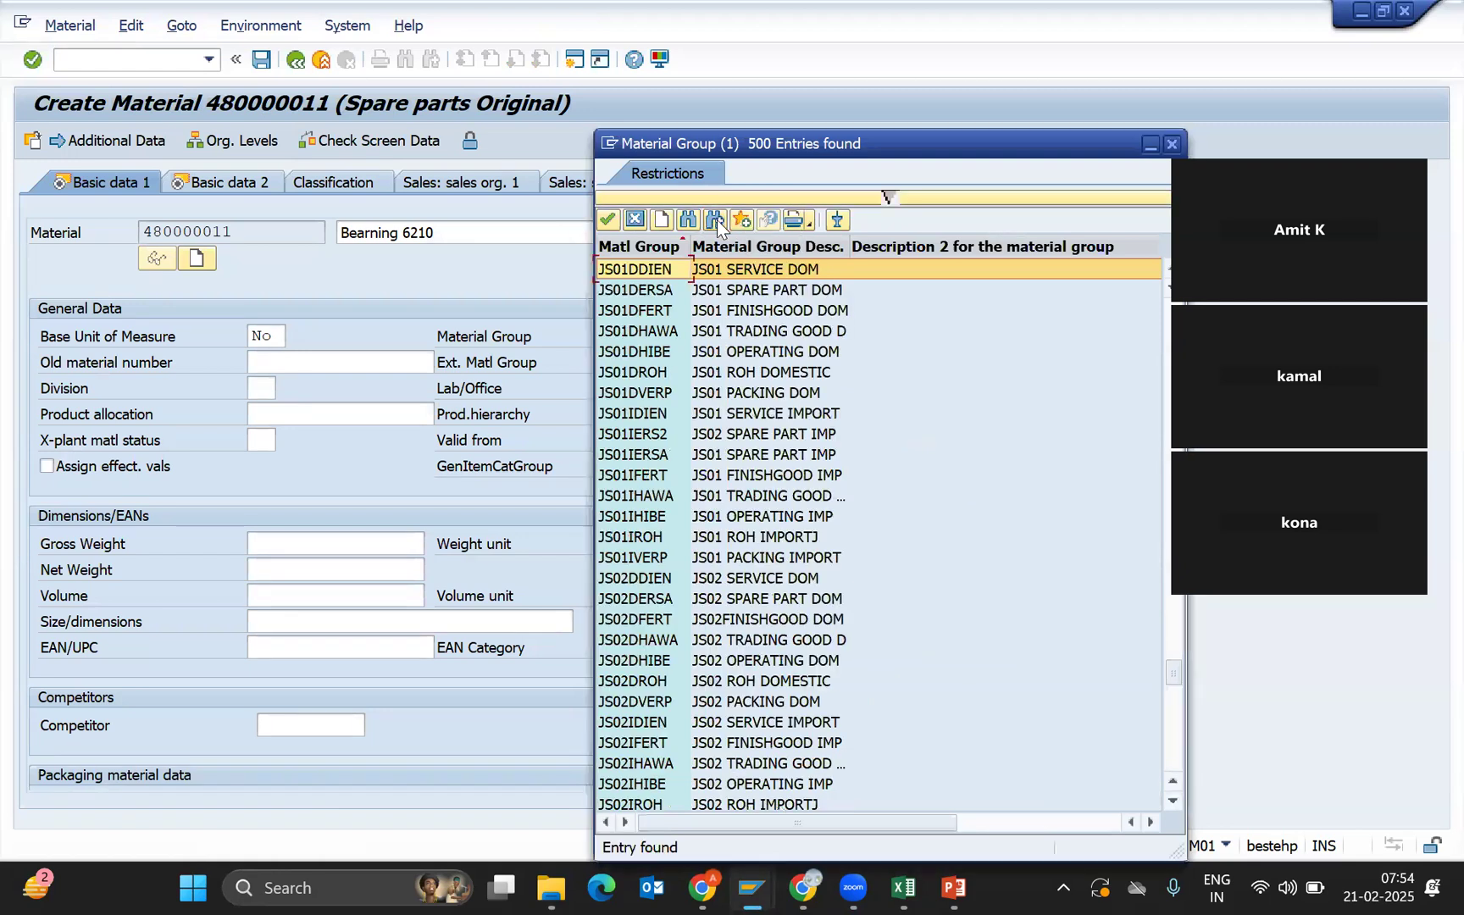
left_click(716, 219)
left_click(716, 220)
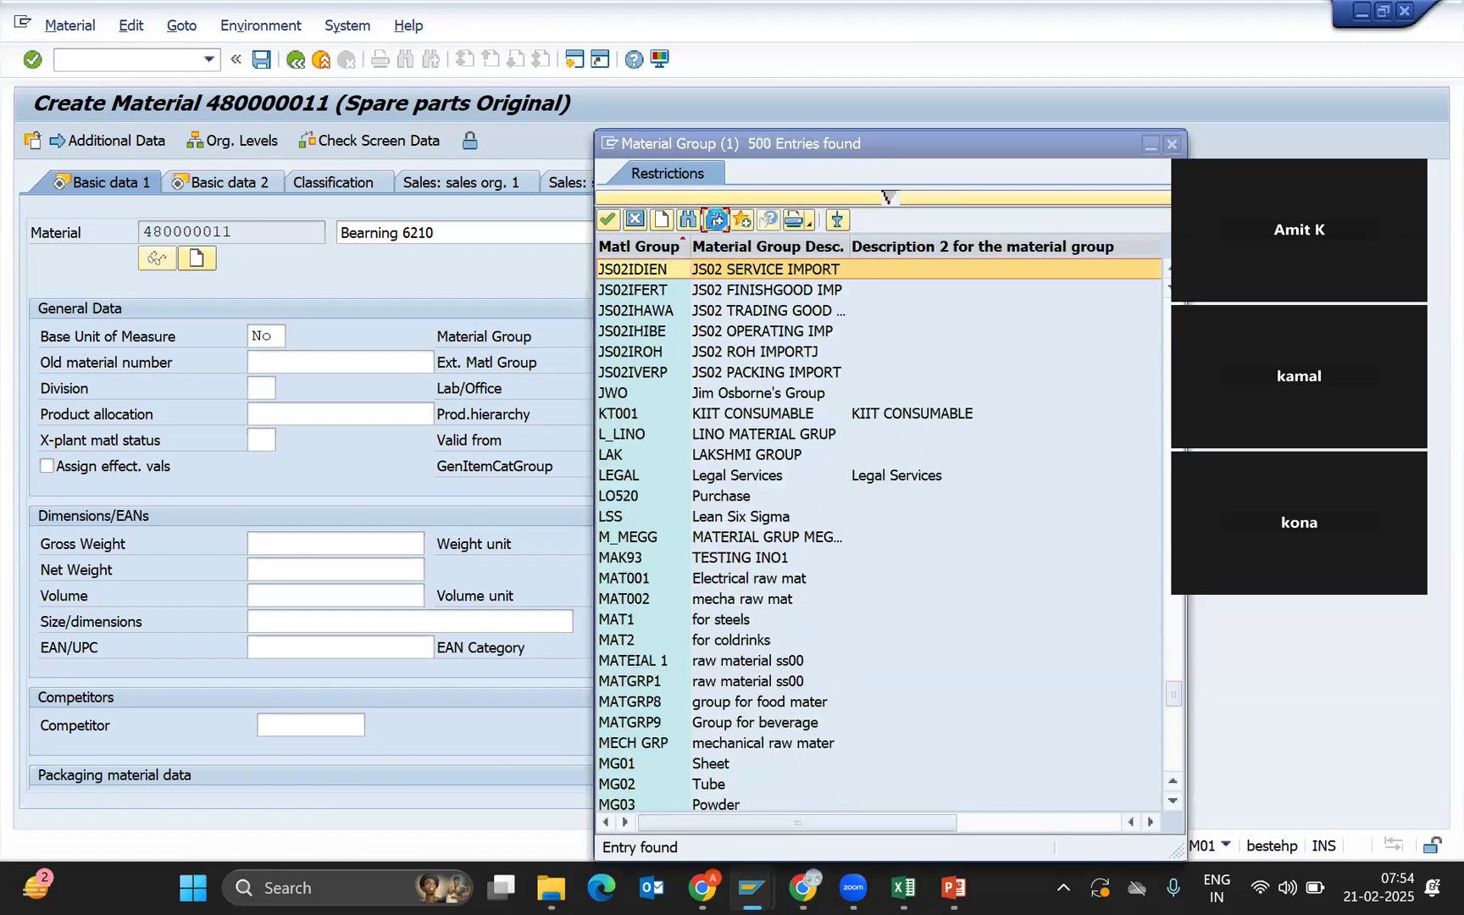
left_click(717, 219)
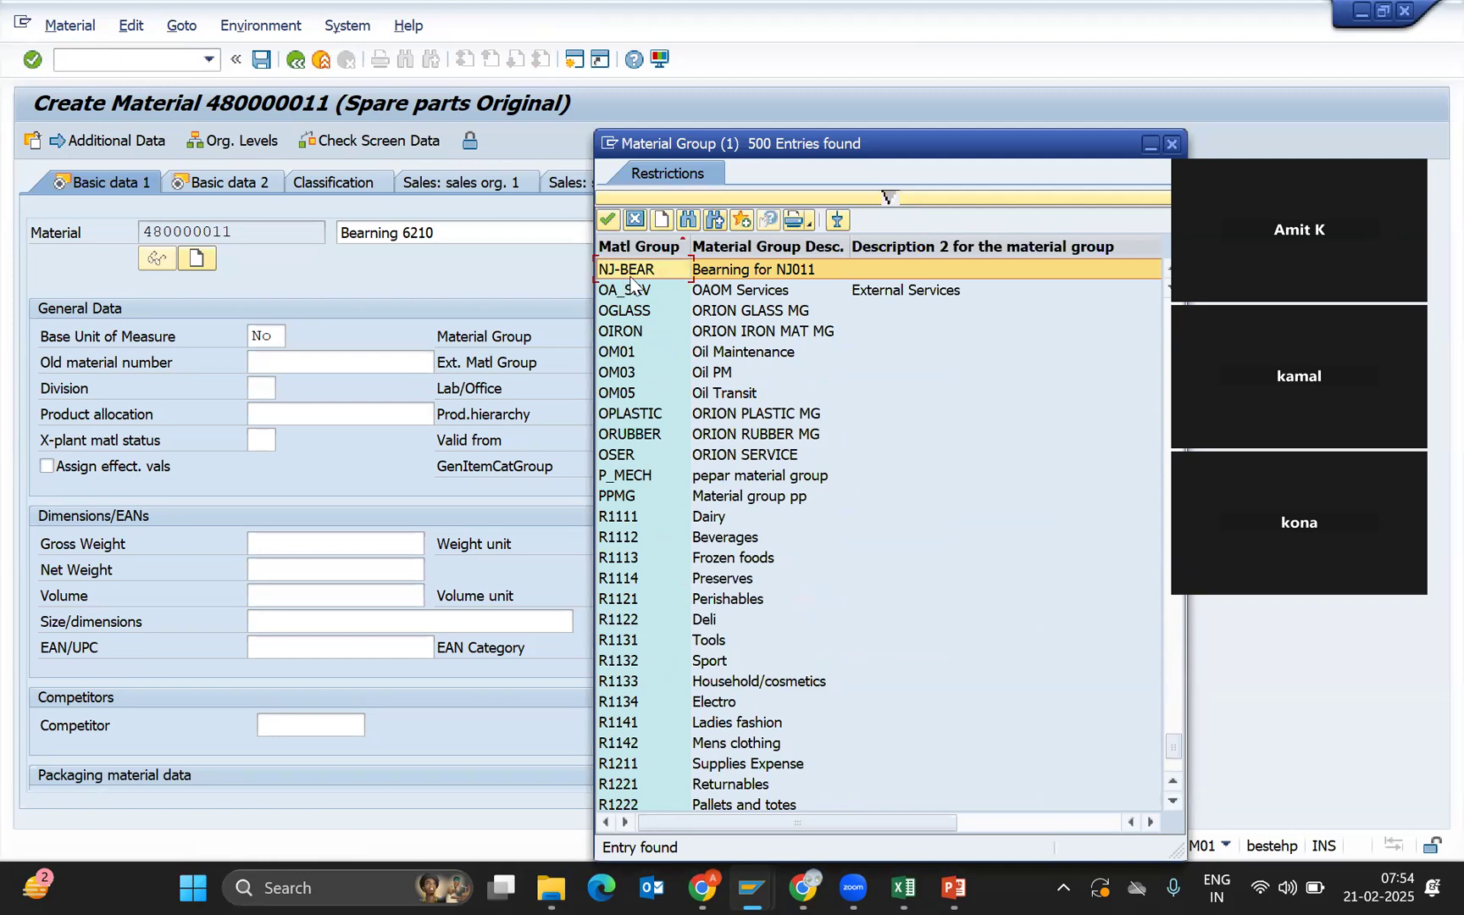
double_click(724, 268)
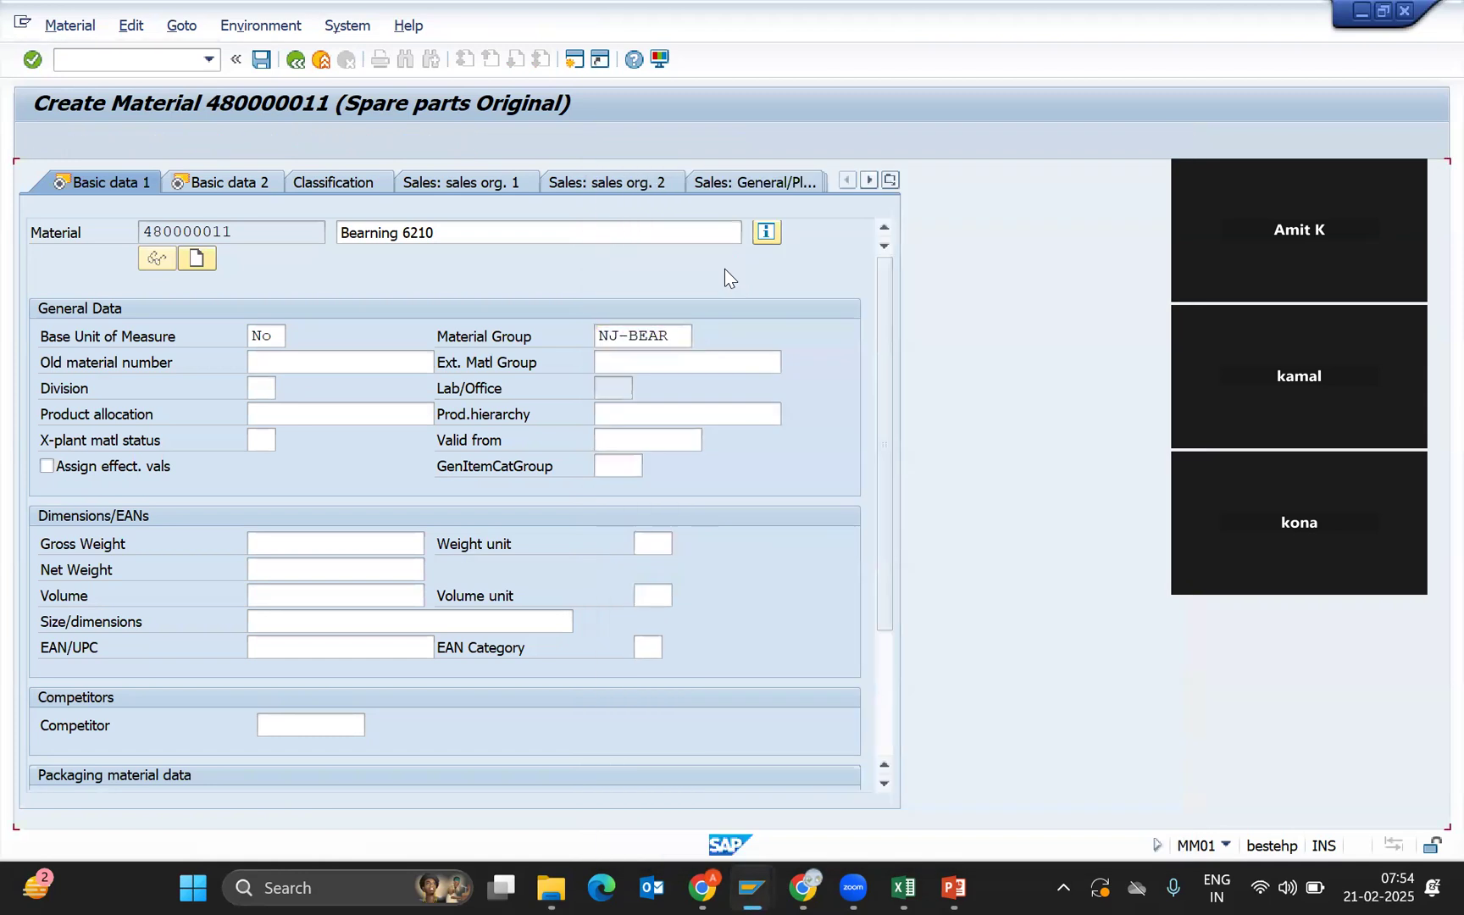
Confirm the basic data, then re-enter NJ-BEAR in the material group field by pasting.
key("Return")
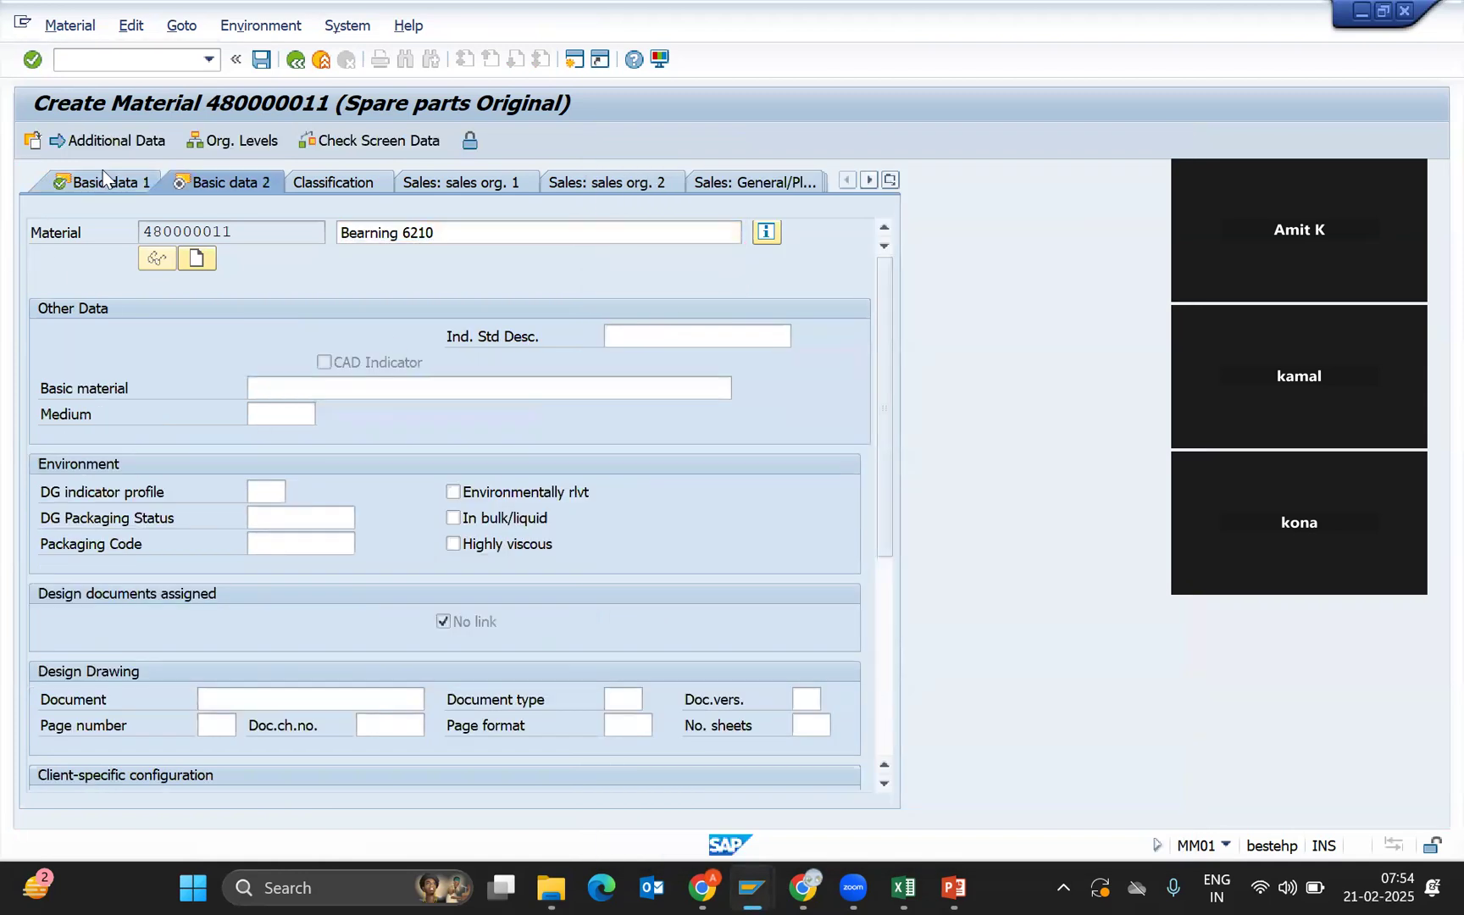
left_click(102, 178)
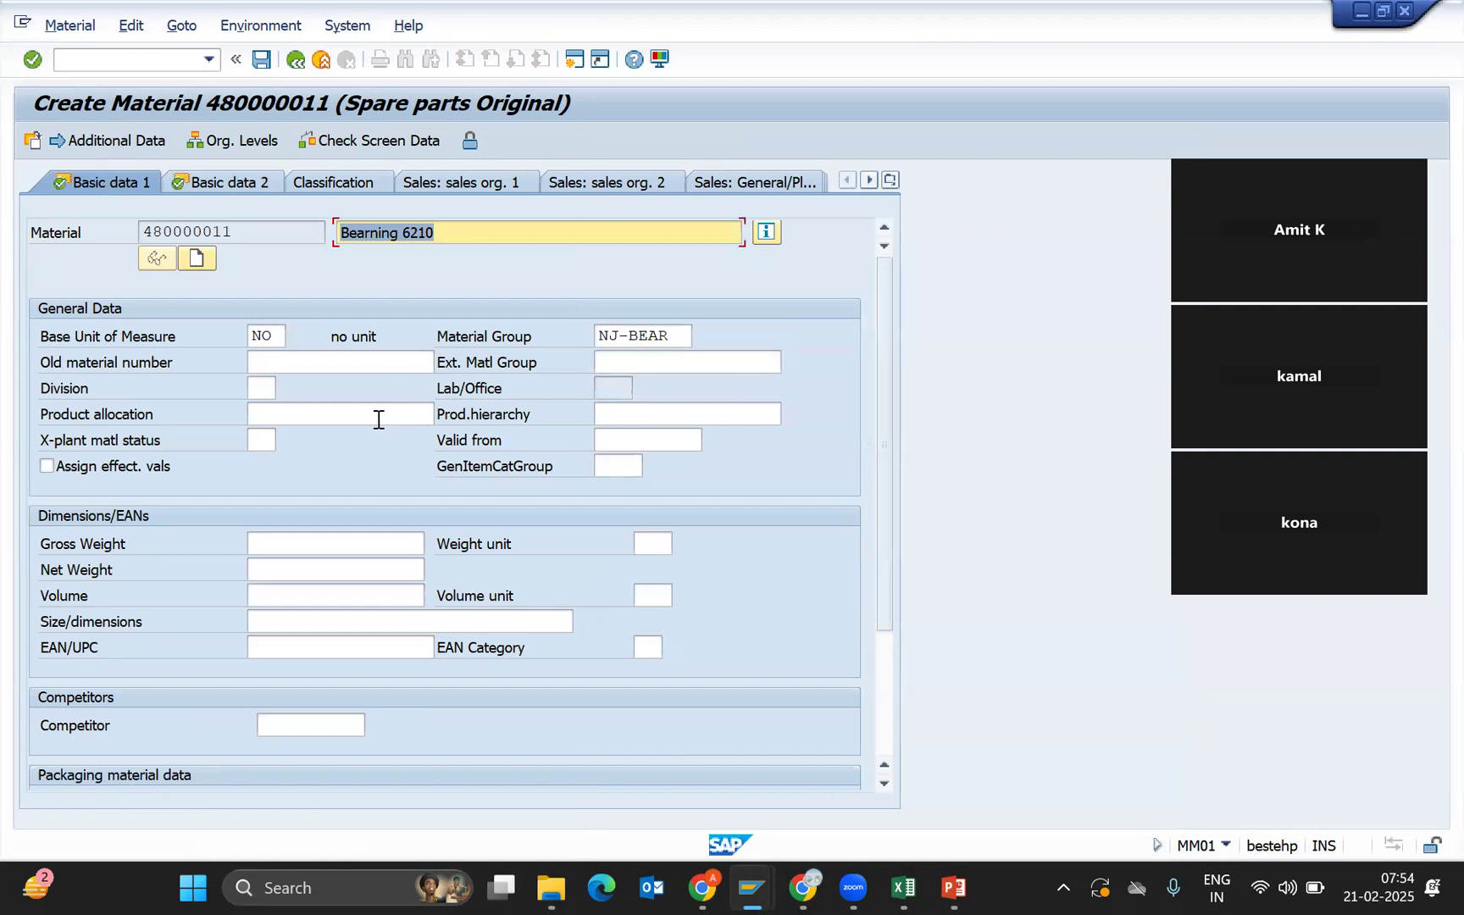
left_click(677, 342)
key("ctrl+c")
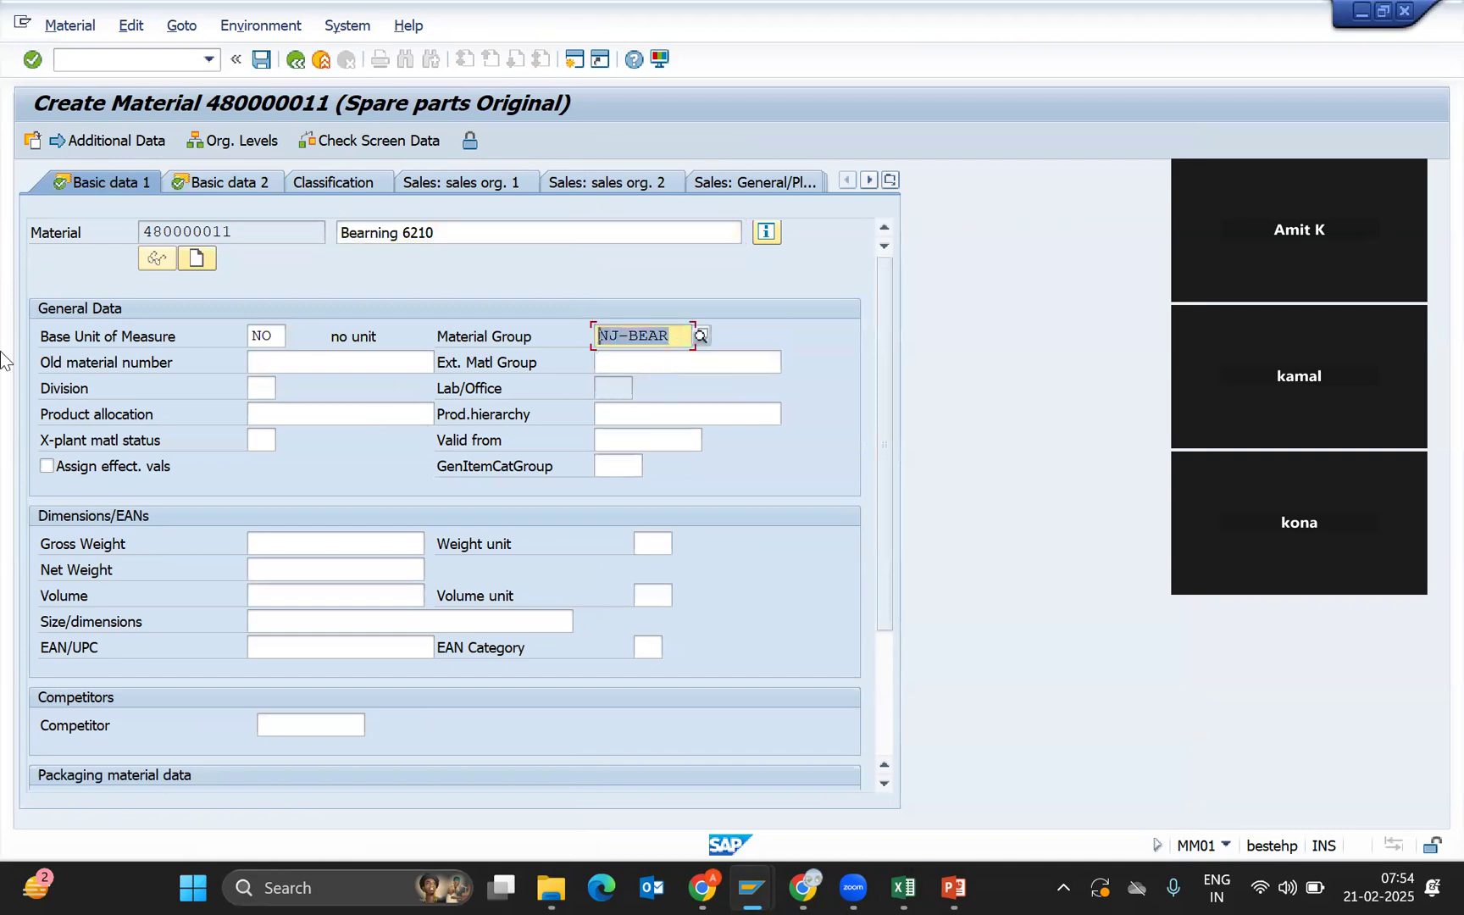
key("BackSpace")
left_click(632, 356)
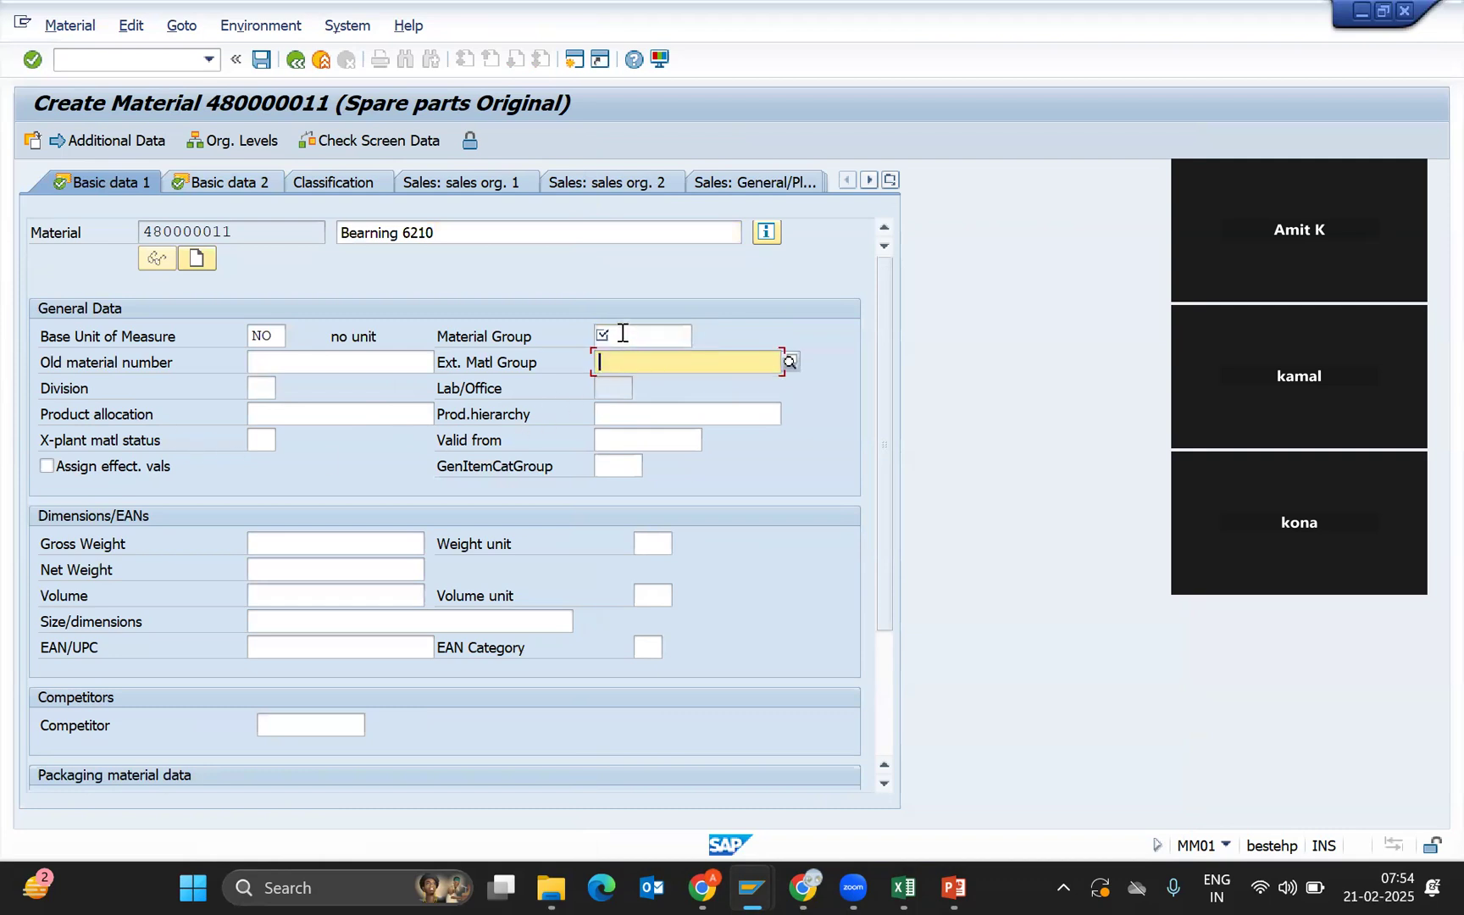
left_click(622, 333)
left_click(631, 366)
left_click(620, 330)
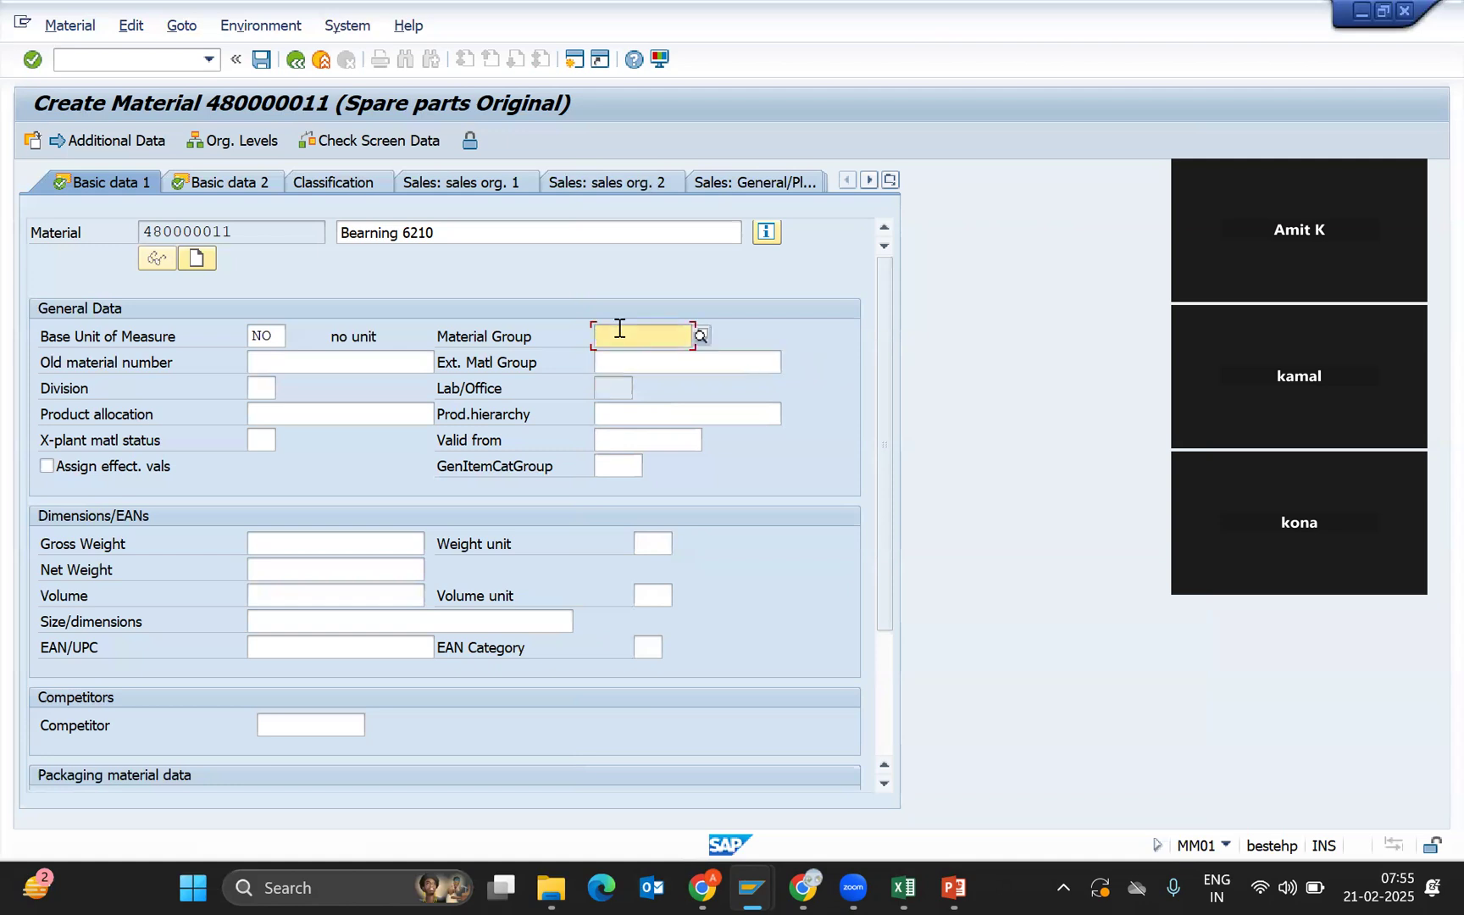
key("ctrl+v")
left_click(625, 366)
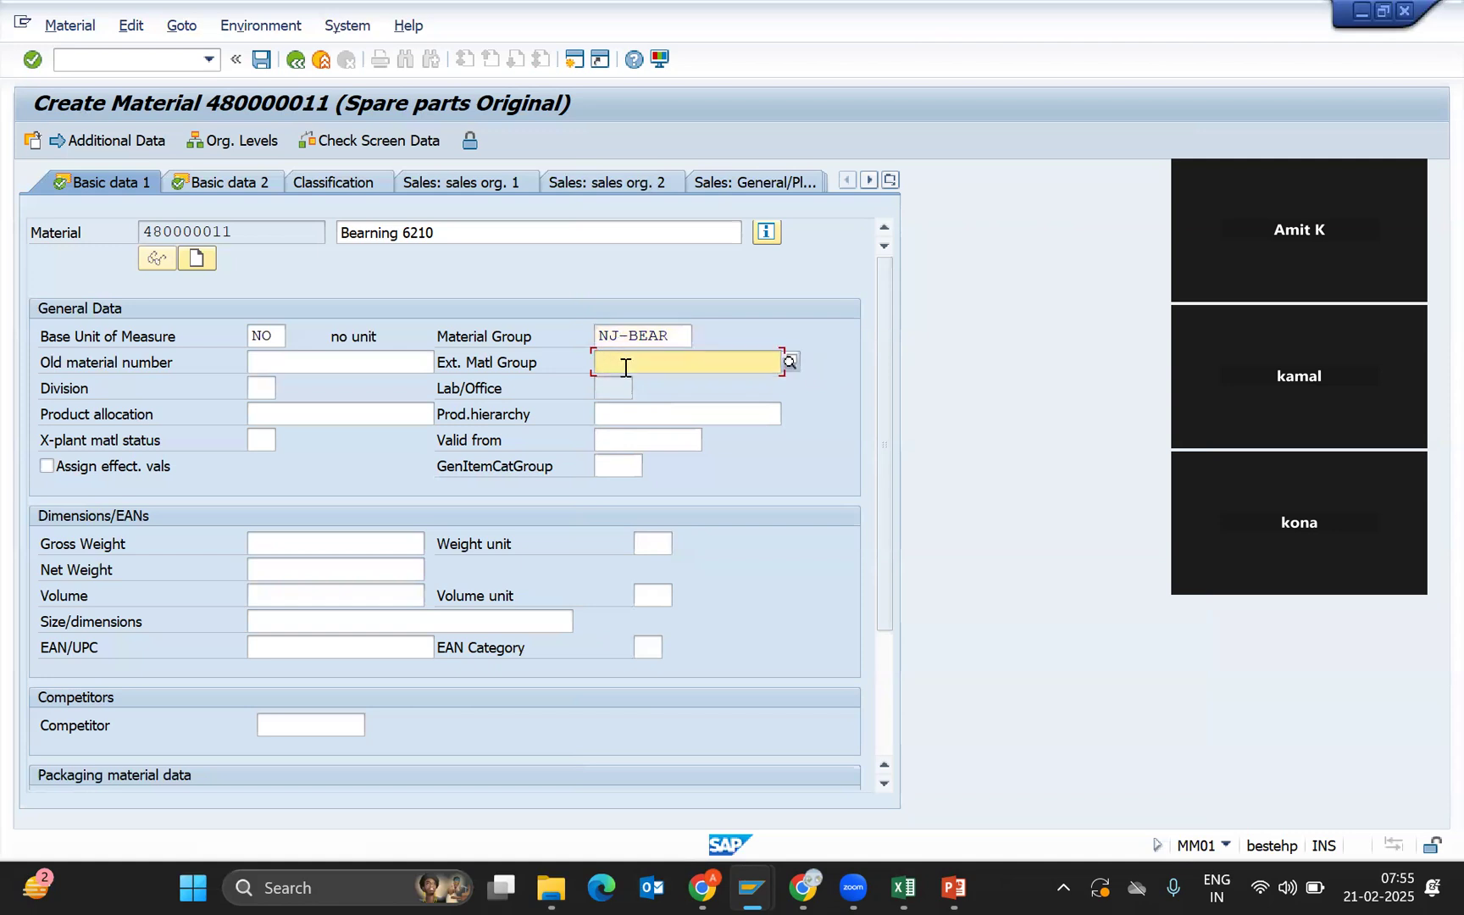
left_click(377, 364)
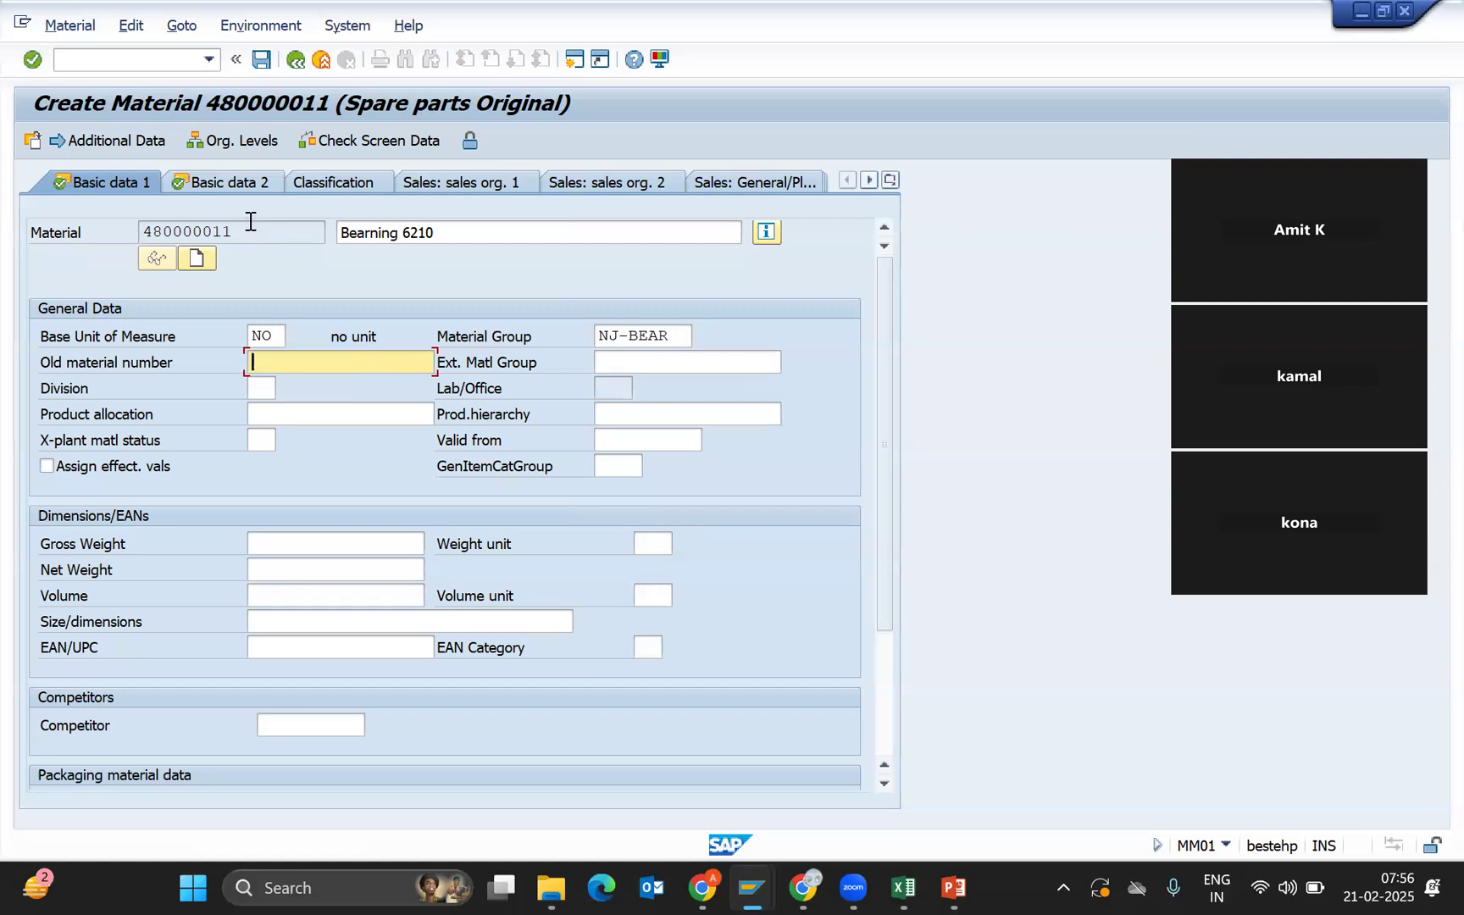
Enter Old-2 as the old material number on Basic data 1 of material 480000011.
type("Old-2")
left_click(623, 364)
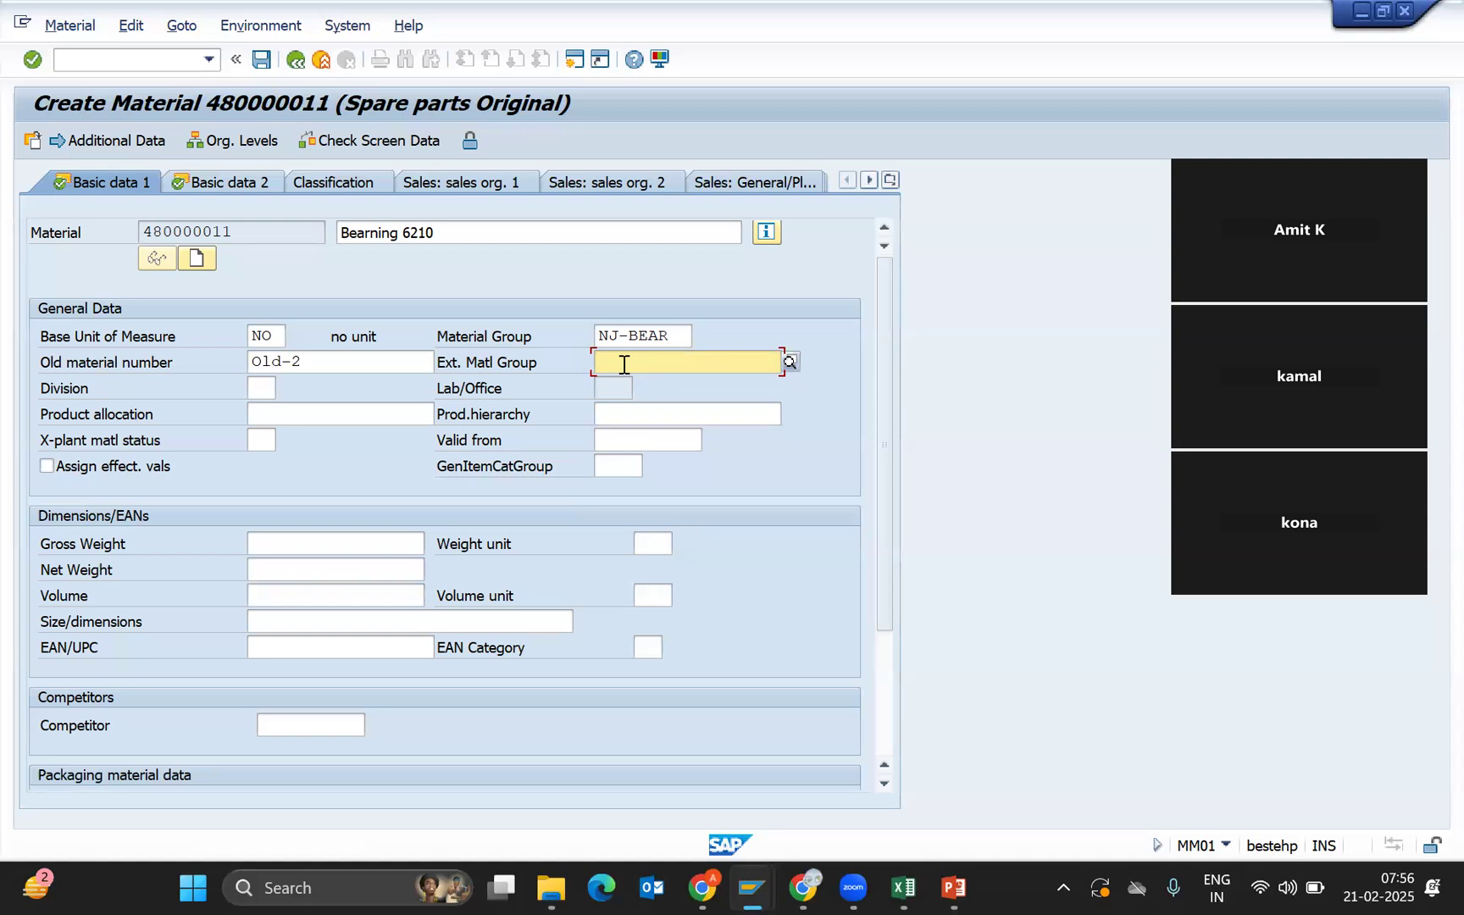
left_click(266, 438)
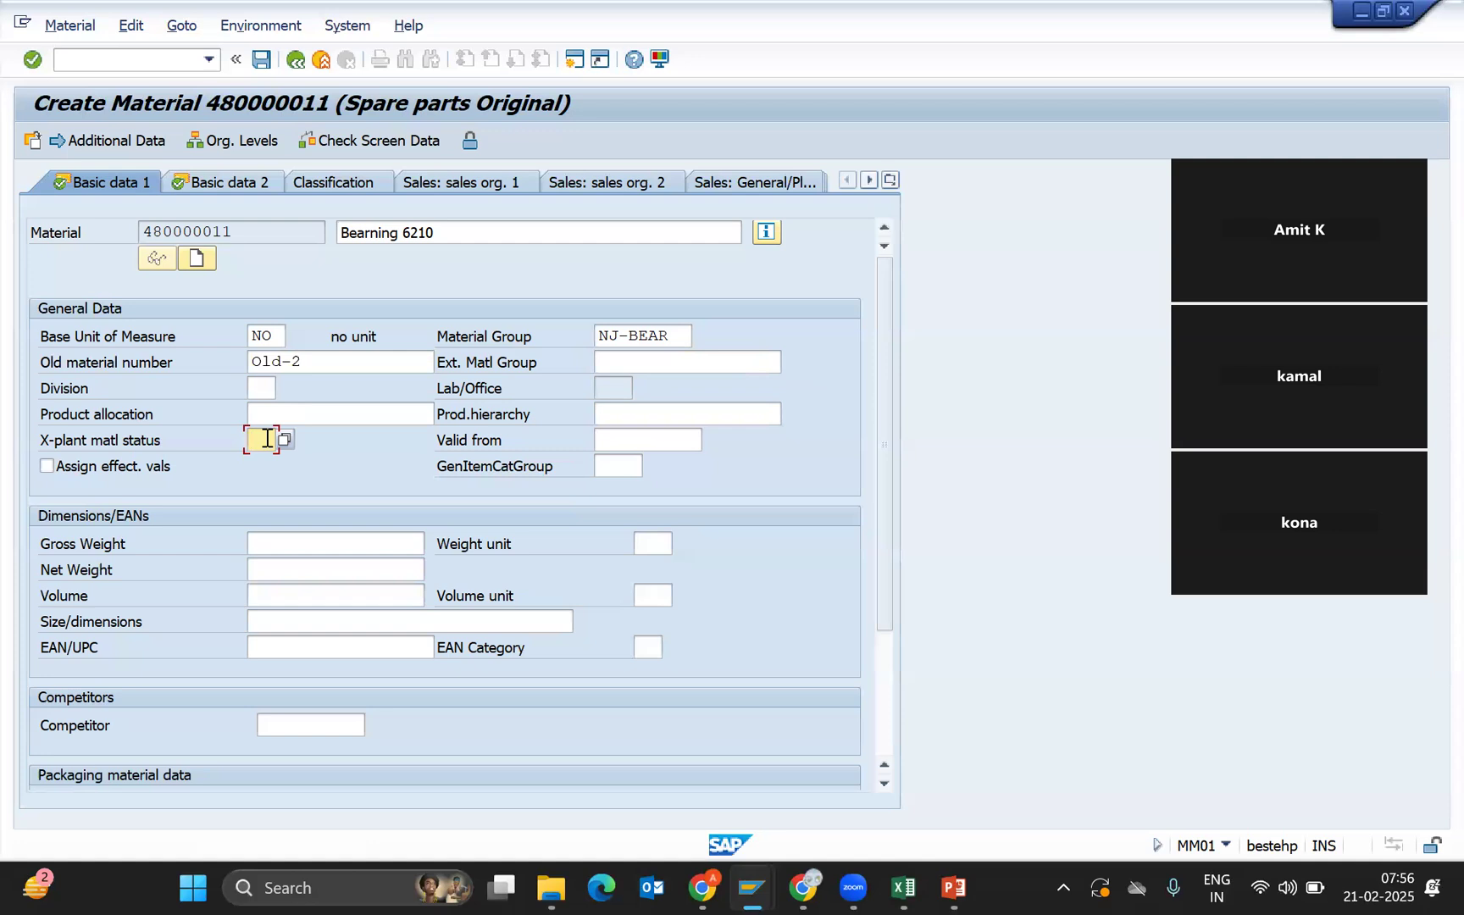
Review the gross weight, net weight, volume, size/dimensions and EAN/UPC fields on Basic data 1.
left_click(326, 542)
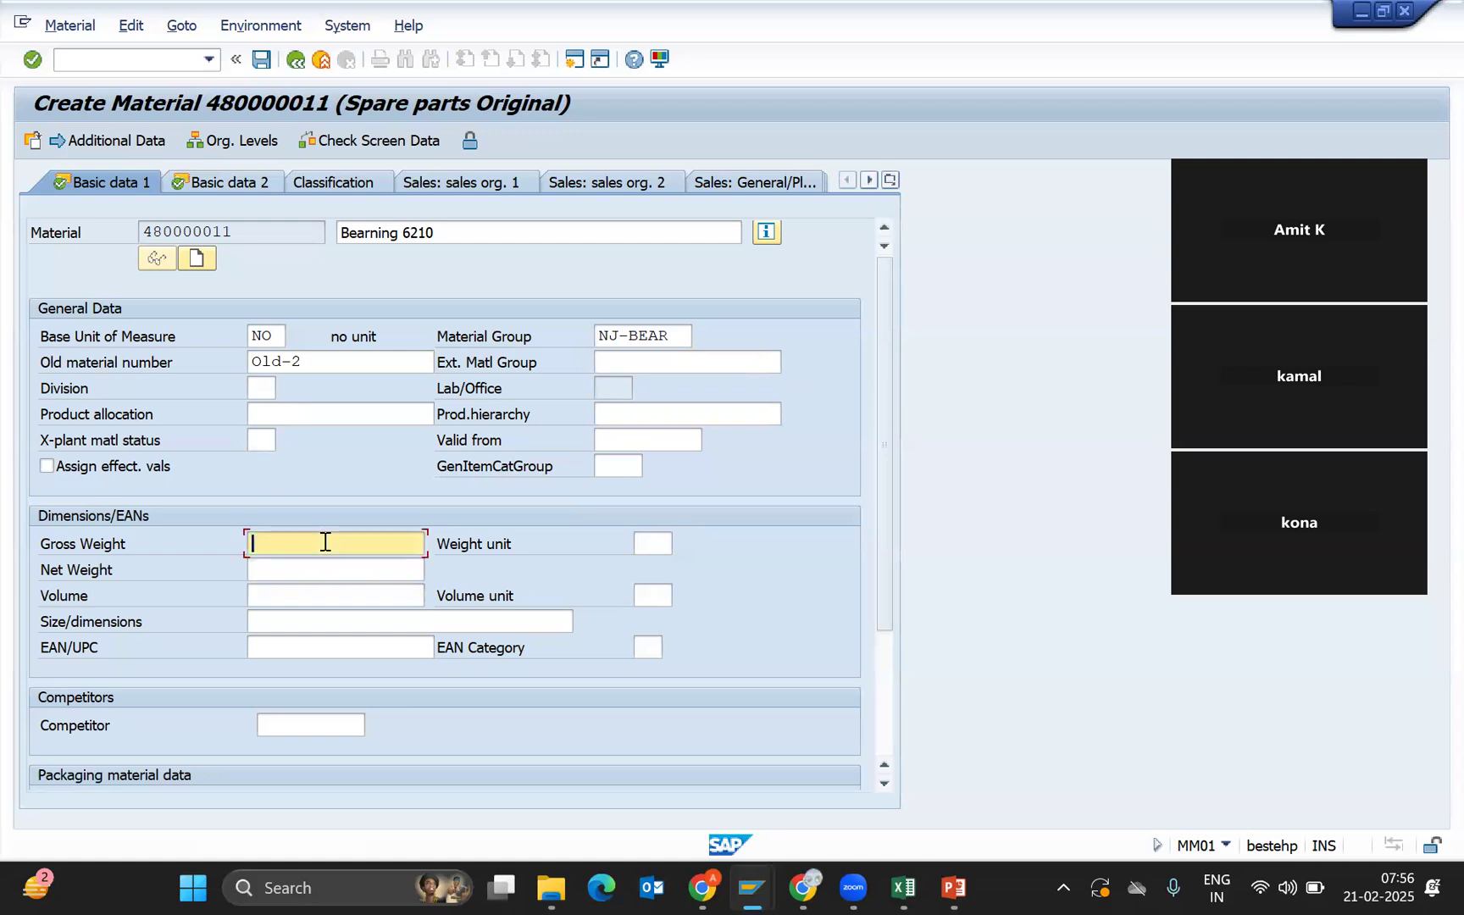
left_click(277, 563)
left_click(279, 593)
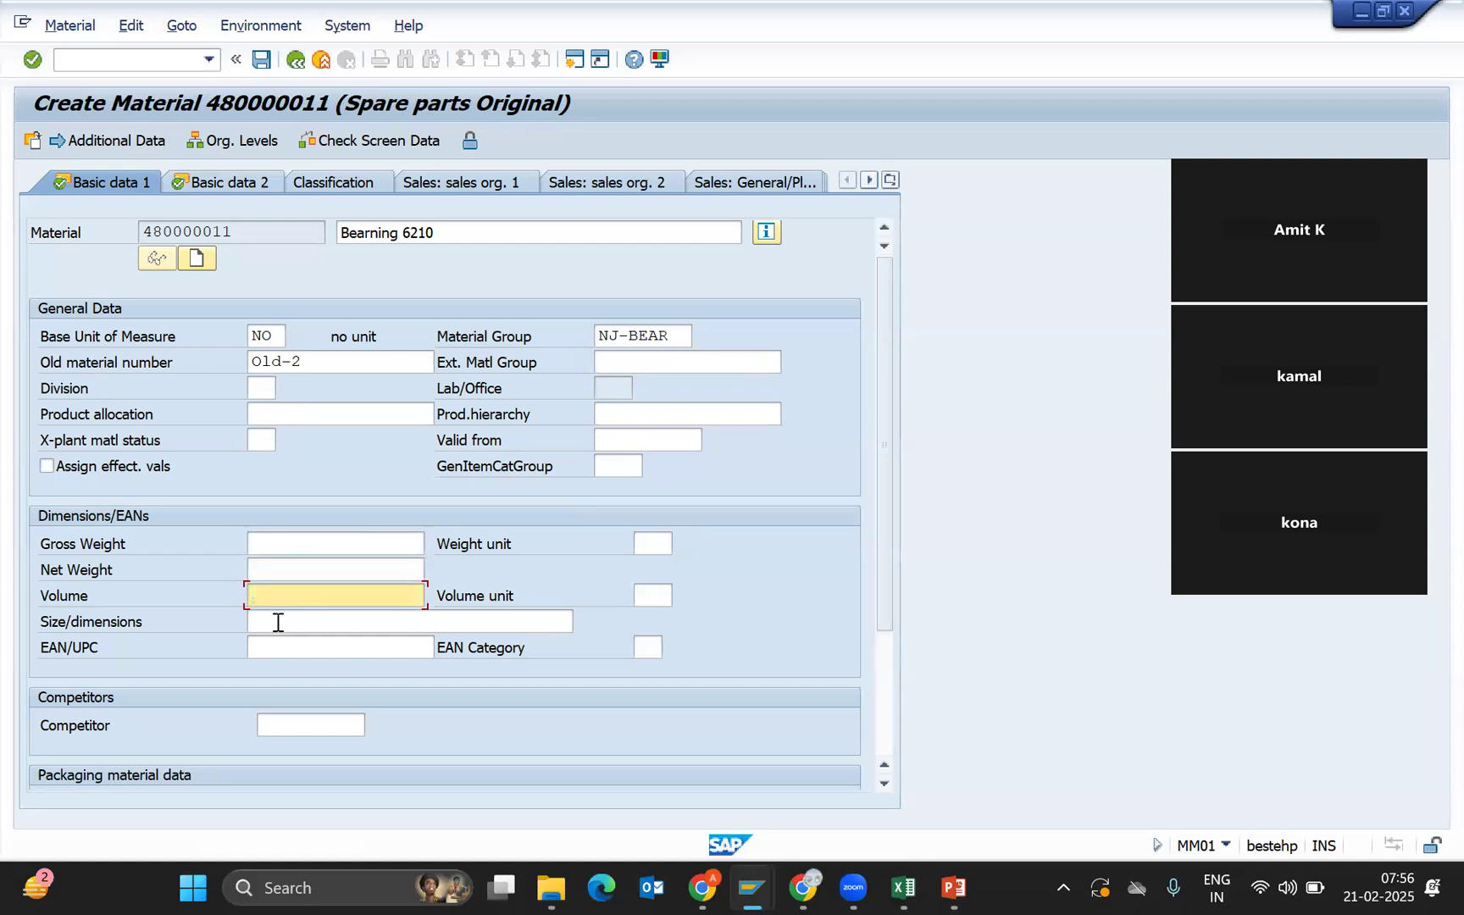
left_click(277, 622)
left_click(282, 647)
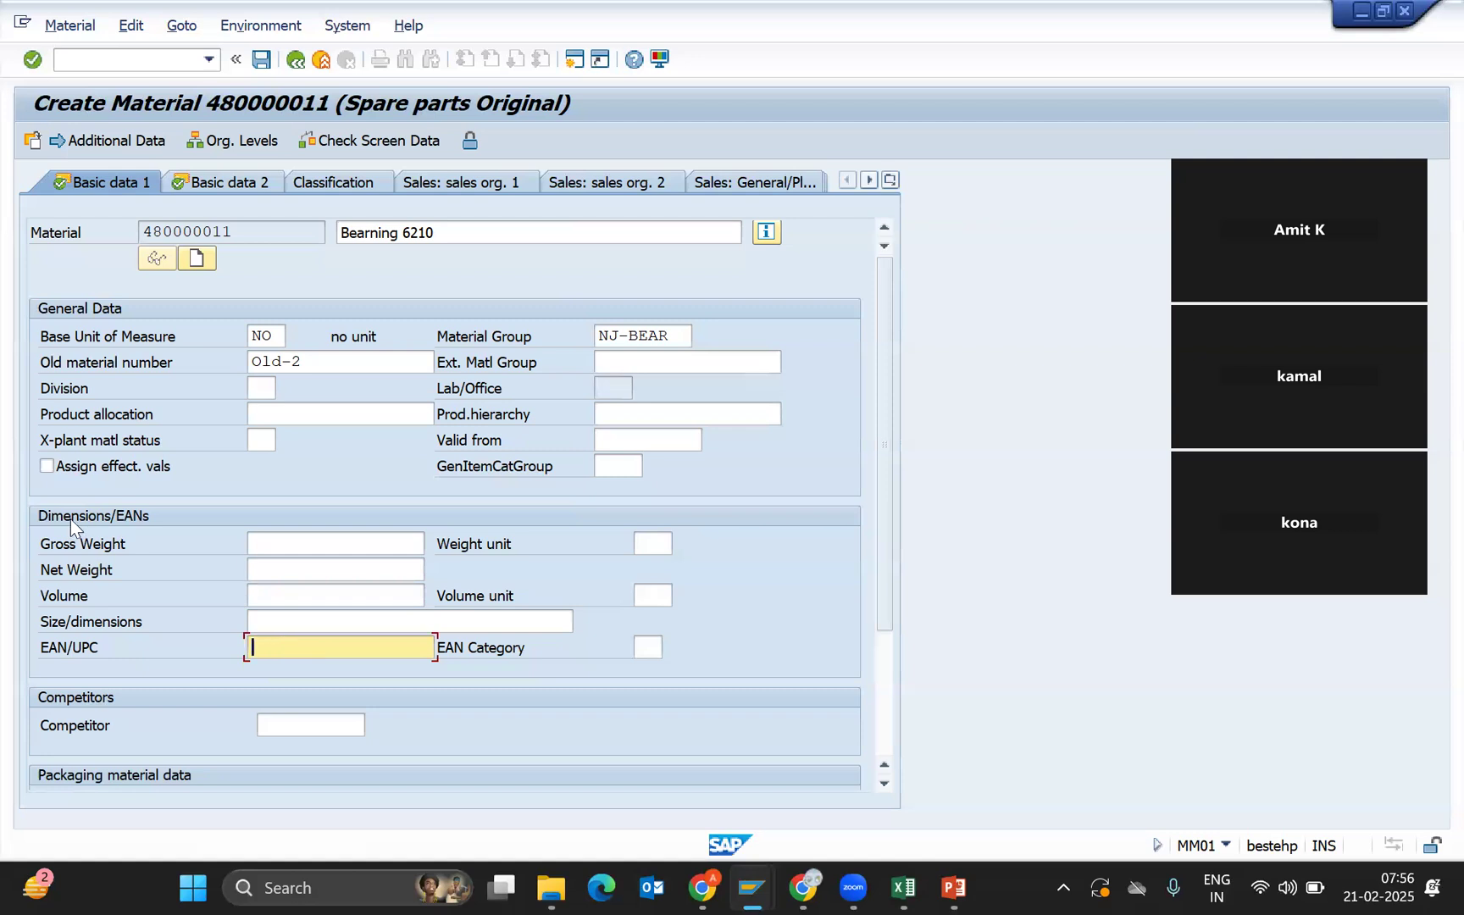
left_click(281, 537)
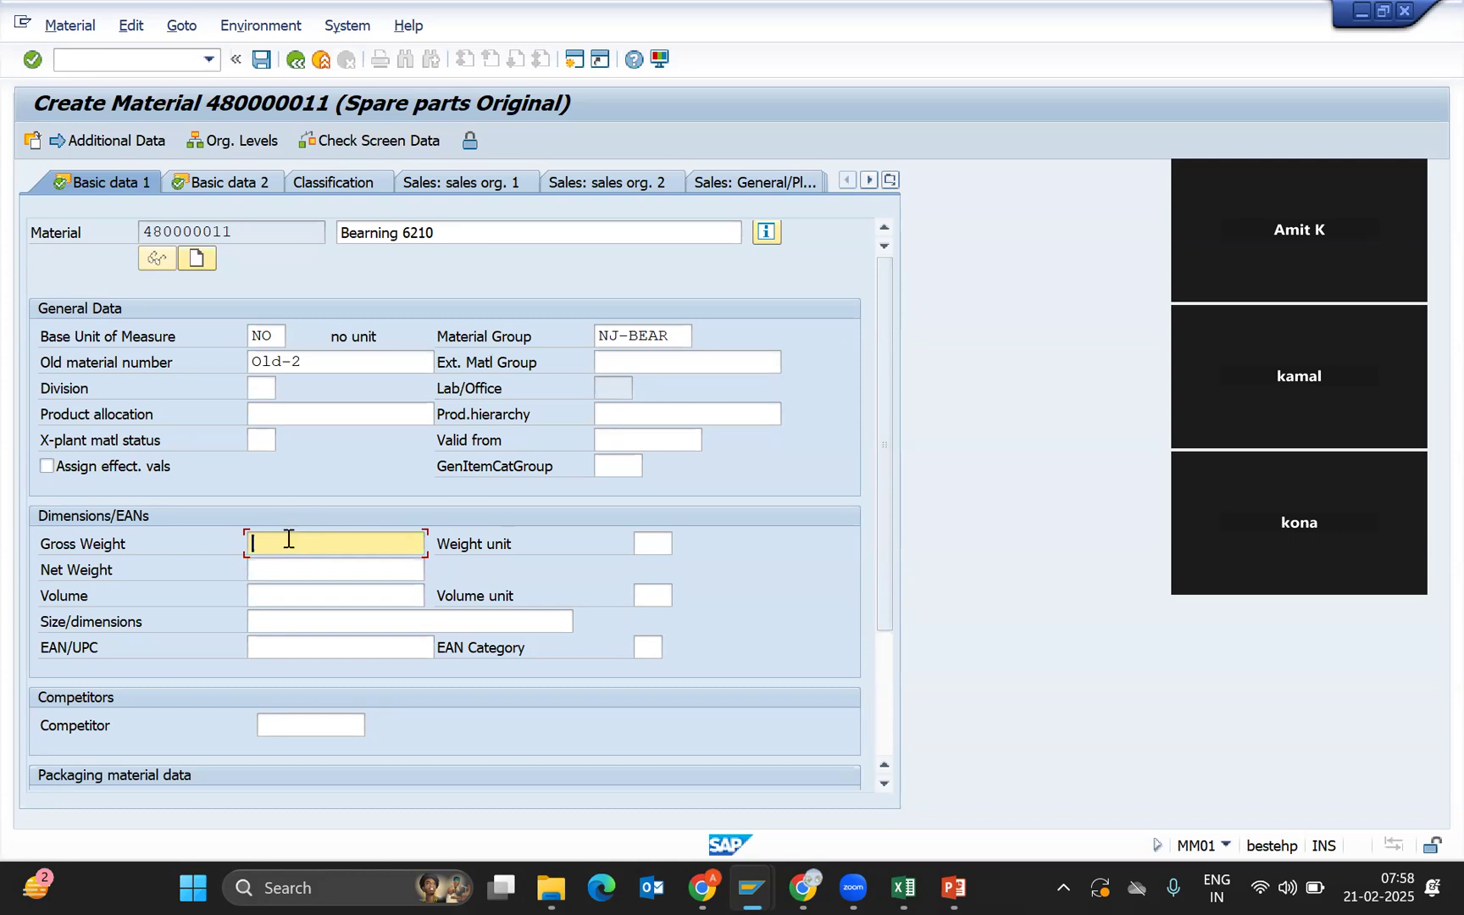
left_click(278, 593)
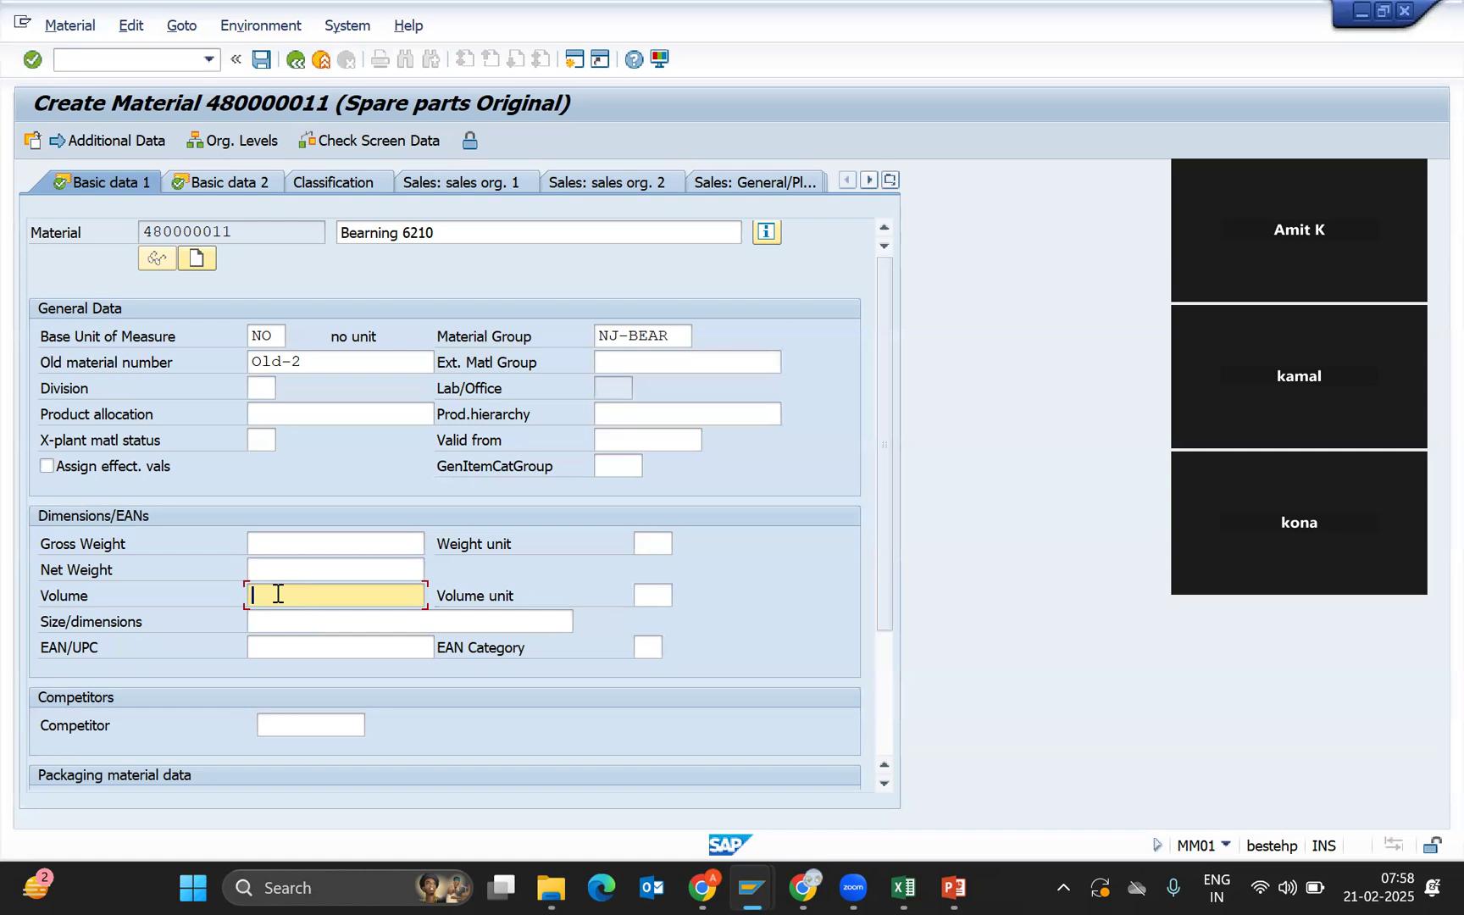
left_click(303, 543)
left_click(287, 566)
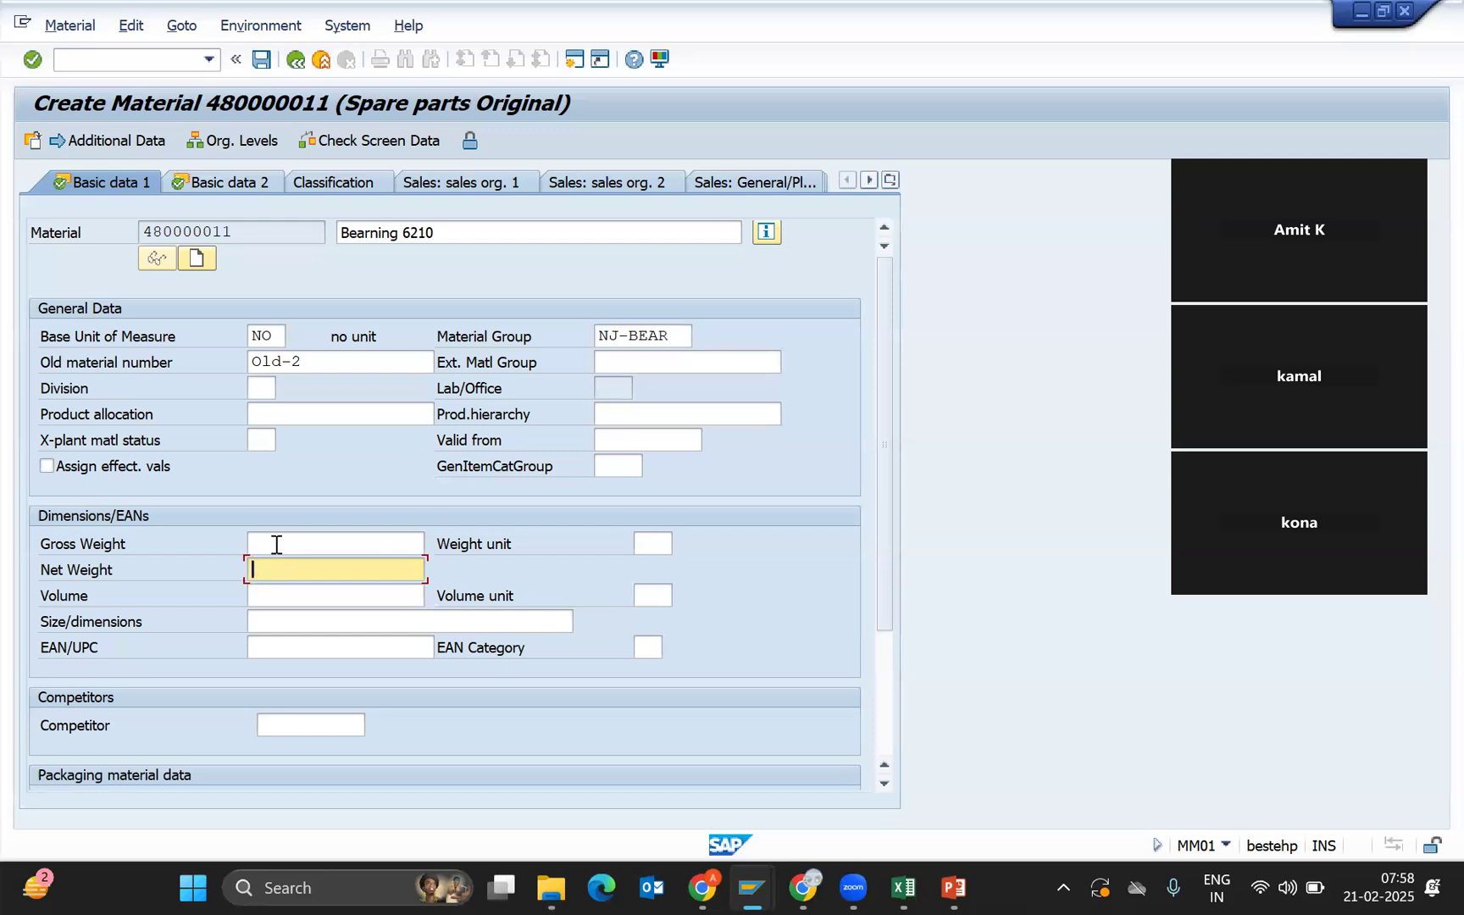
left_click(276, 545)
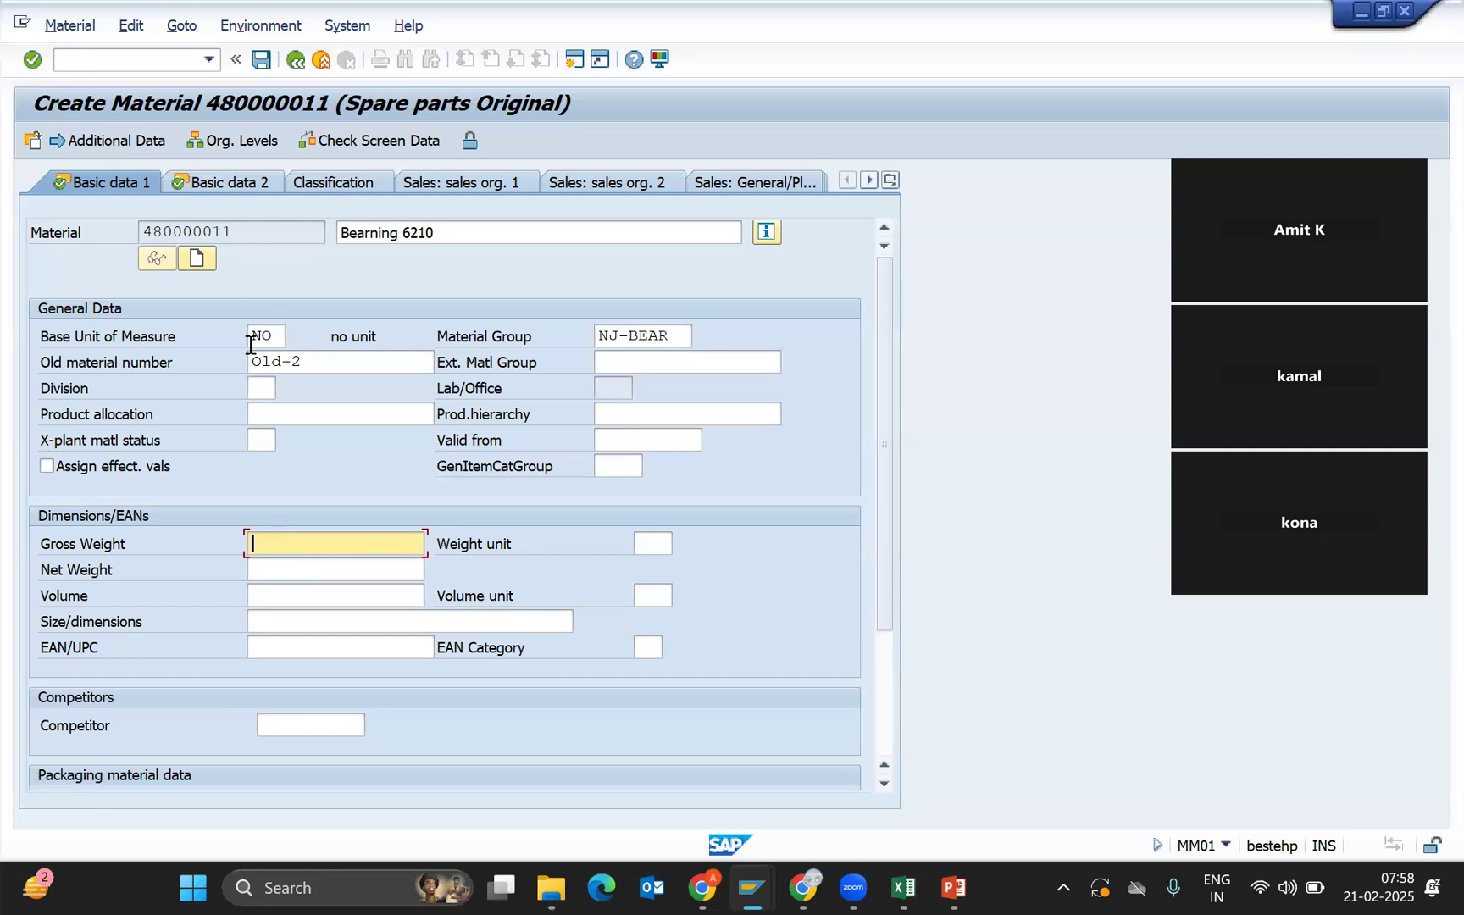
Check base unit NO, then place the cursor in the Gross Weight field.
left_click(276, 336)
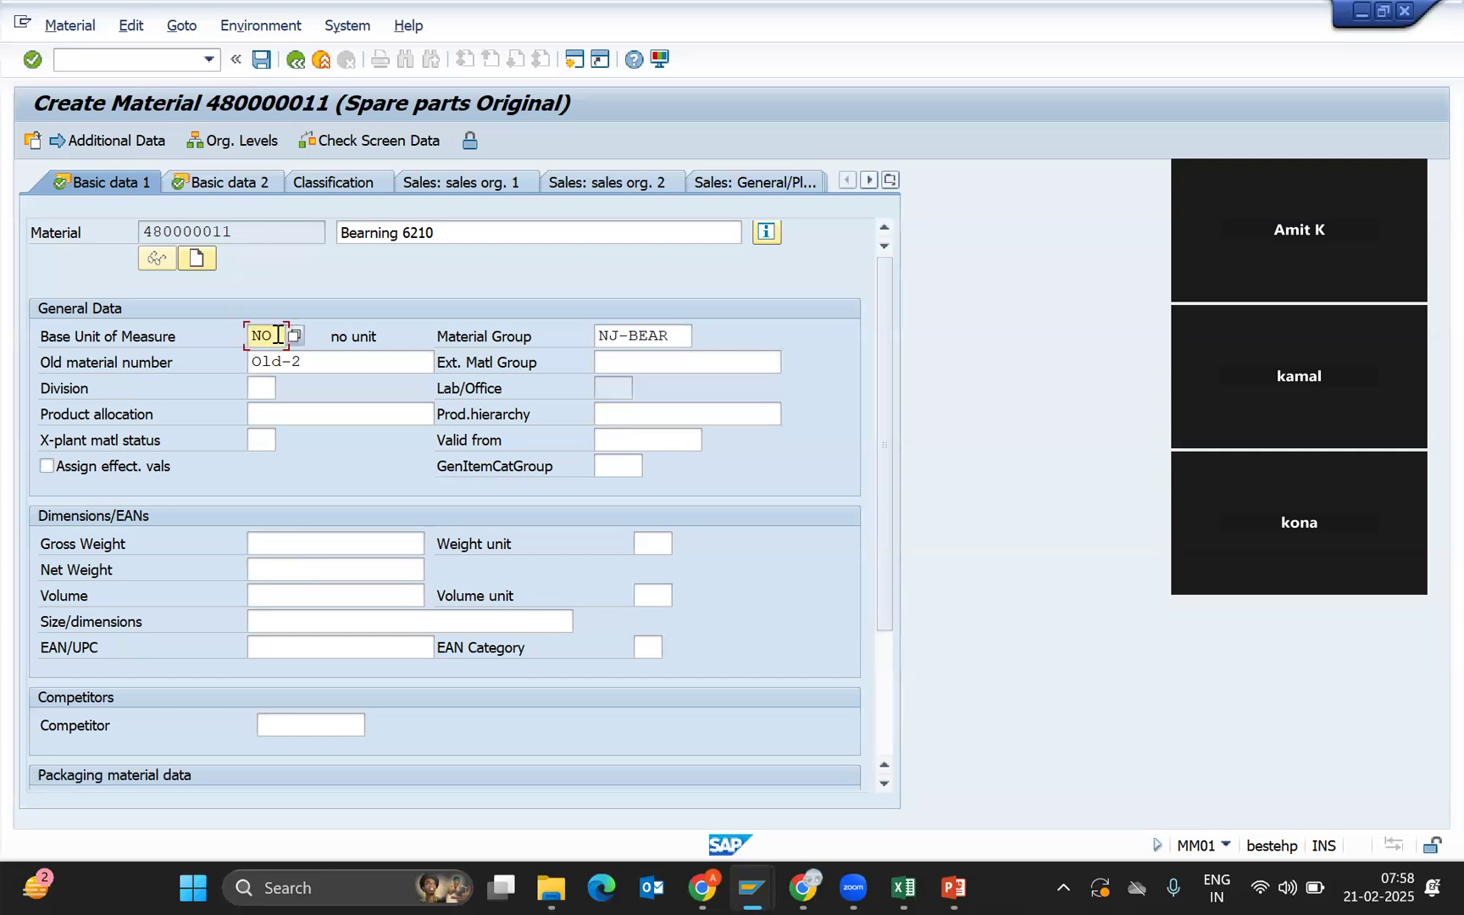
left_click(276, 543)
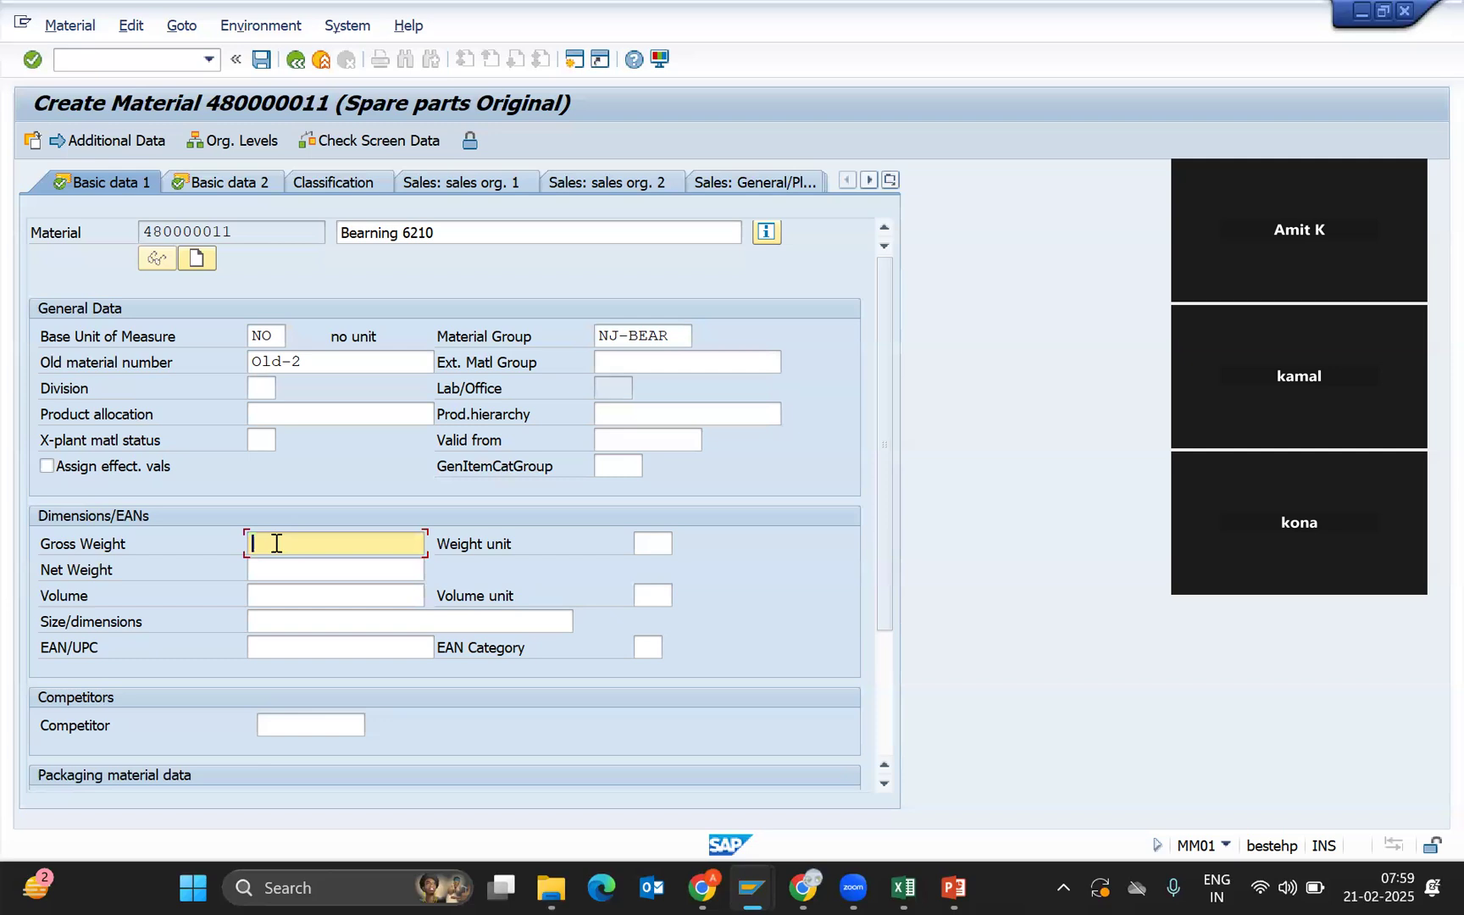
left_click(274, 575)
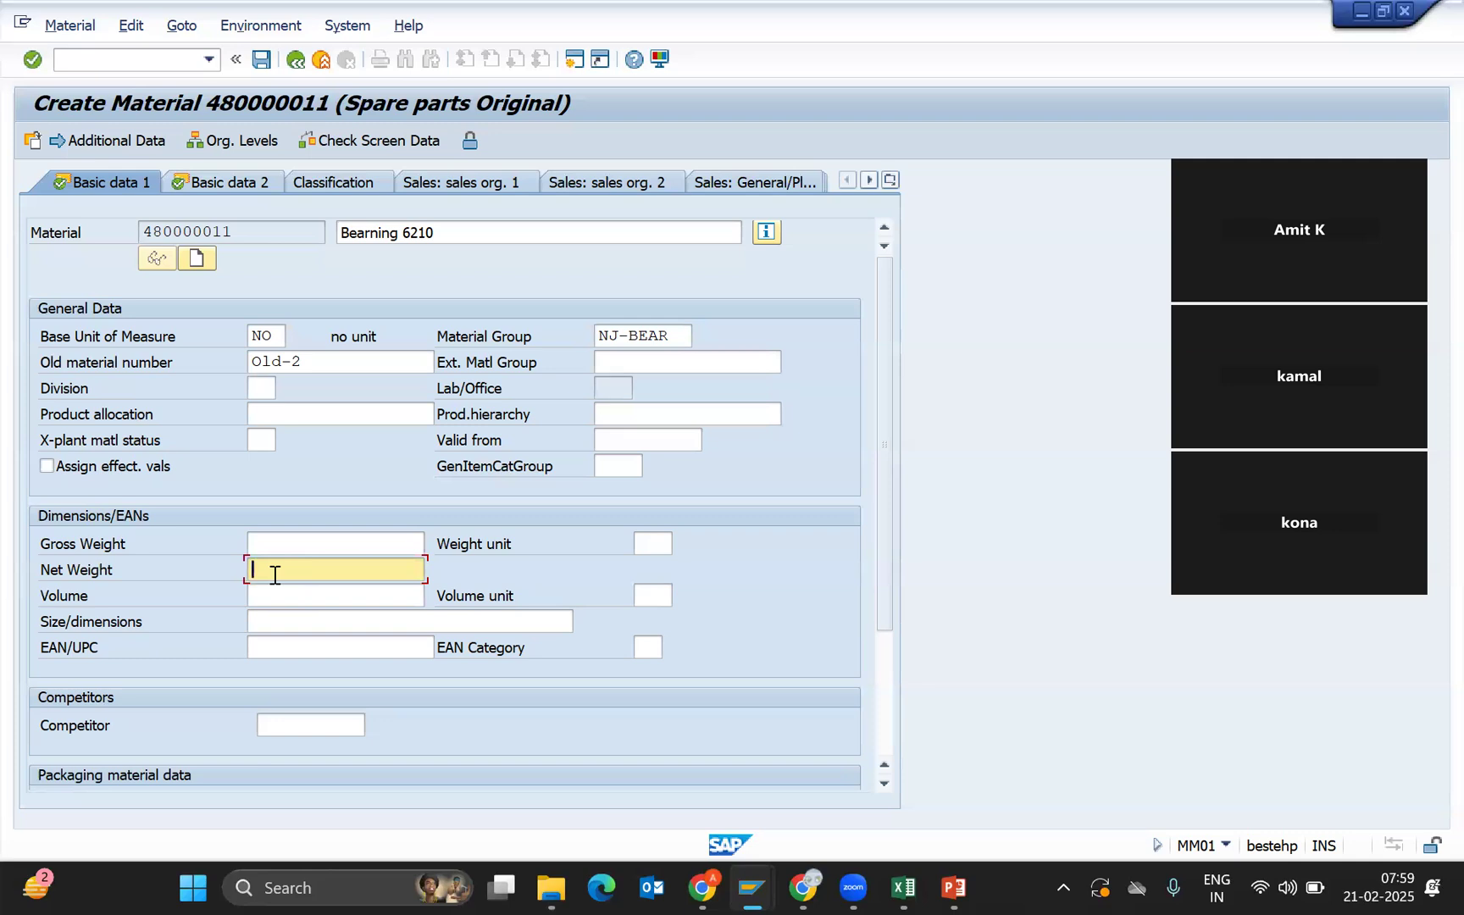
left_click(652, 543)
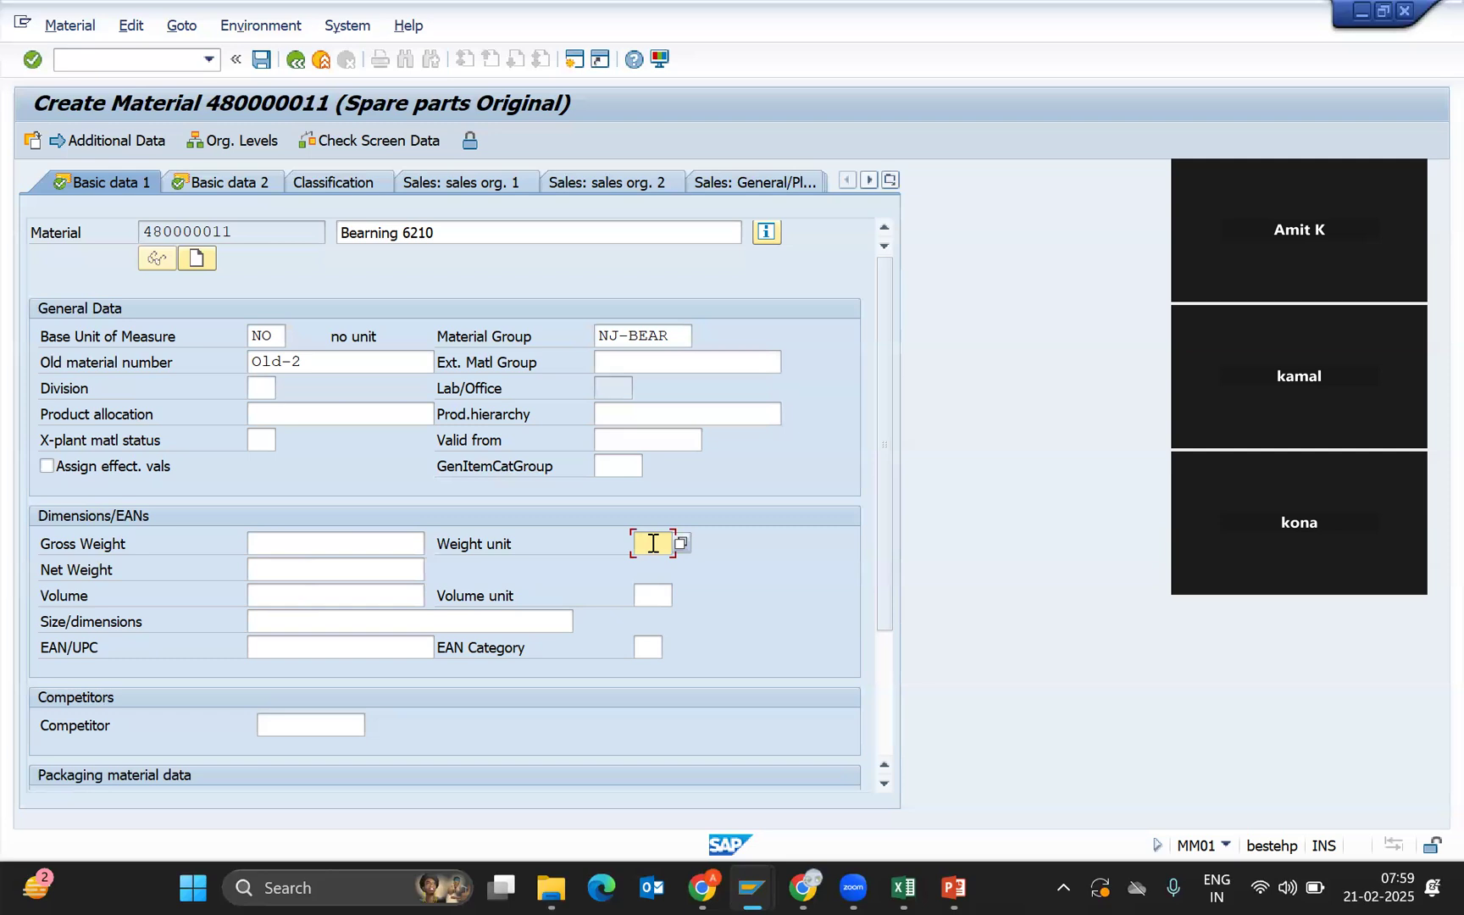
left_click(278, 339)
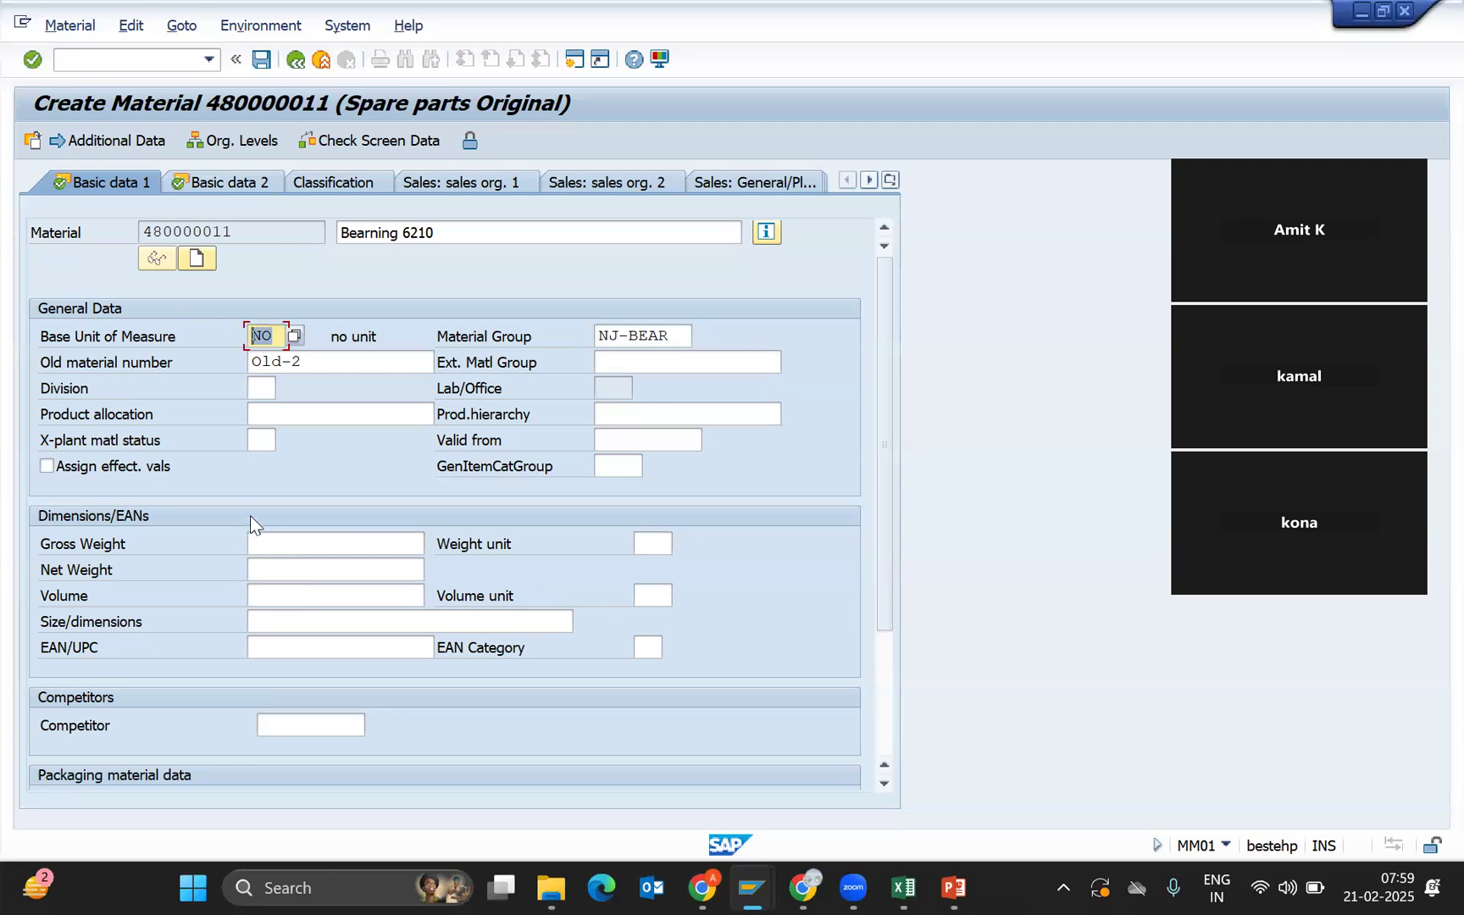
left_click(664, 544)
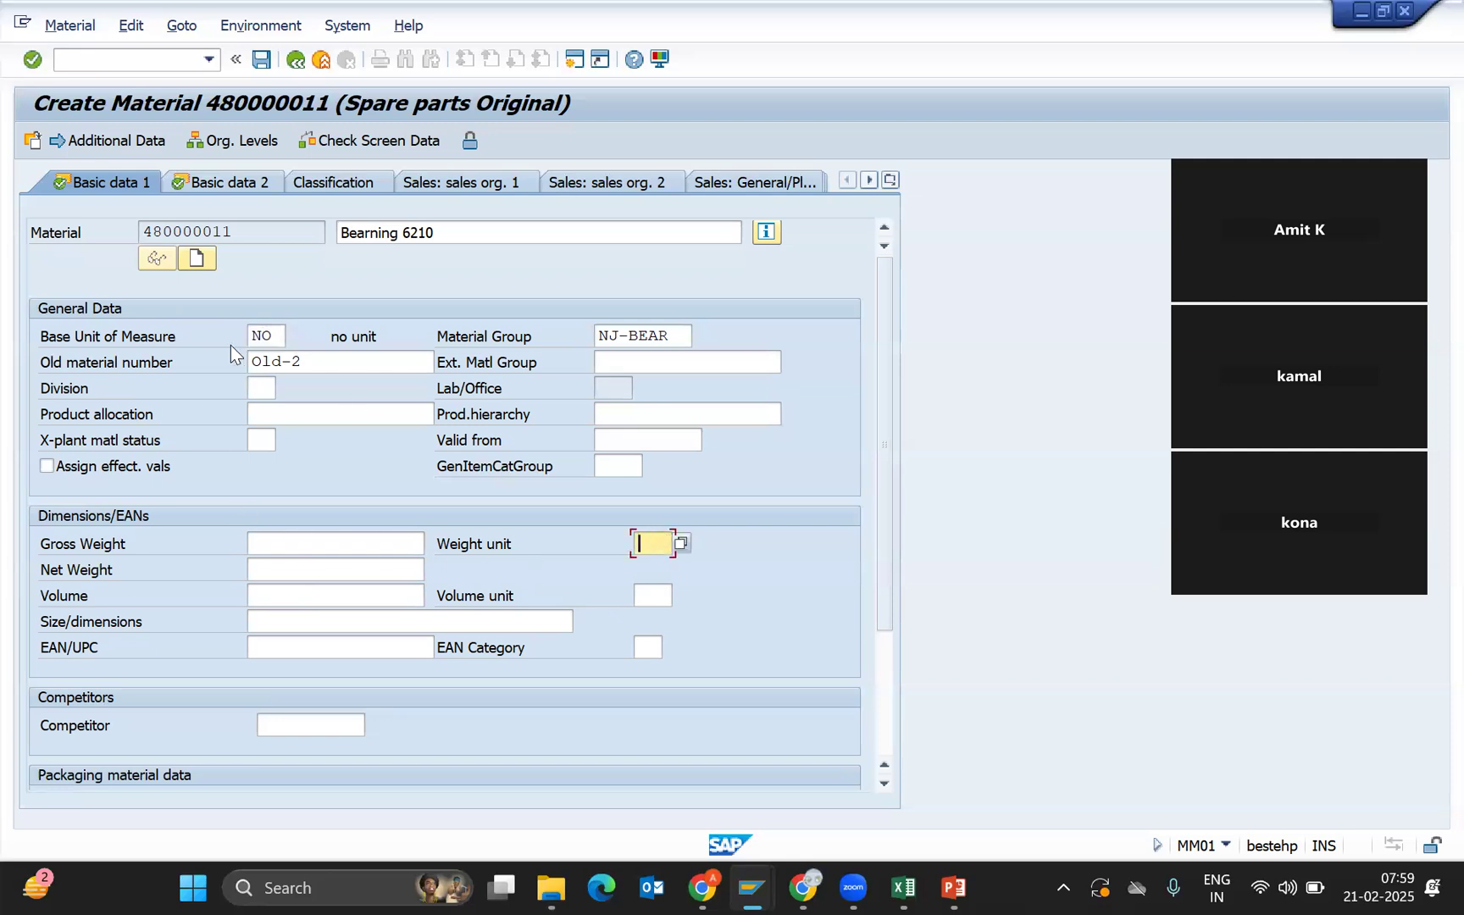
left_click(347, 549)
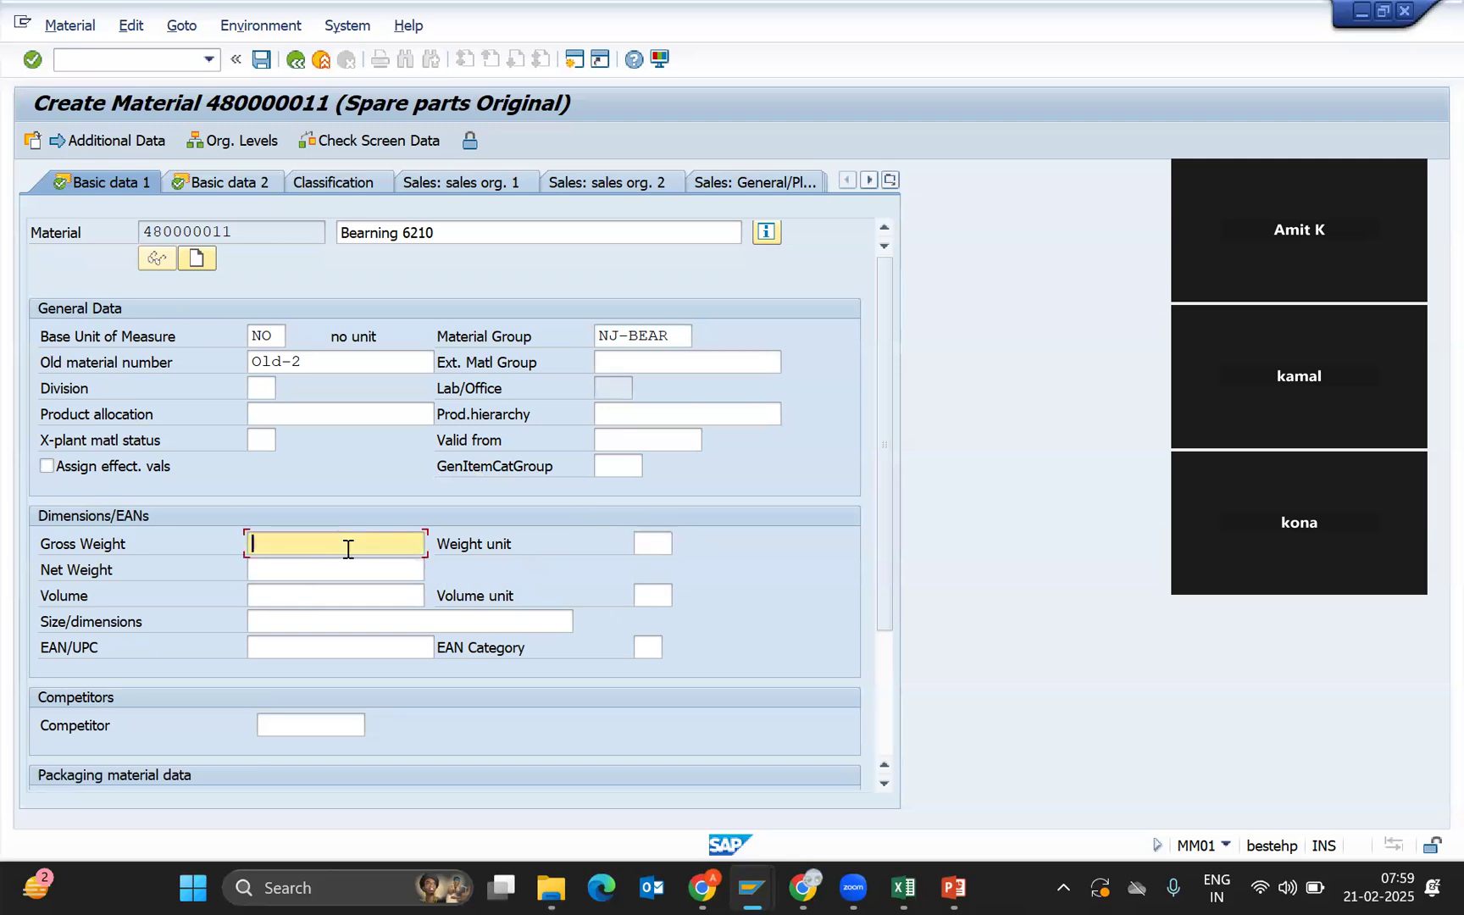
Enter gross weight 12, net weight 10 and weight unit kg on Basic data 1.
type("12")
left_click(310, 570)
type("10")
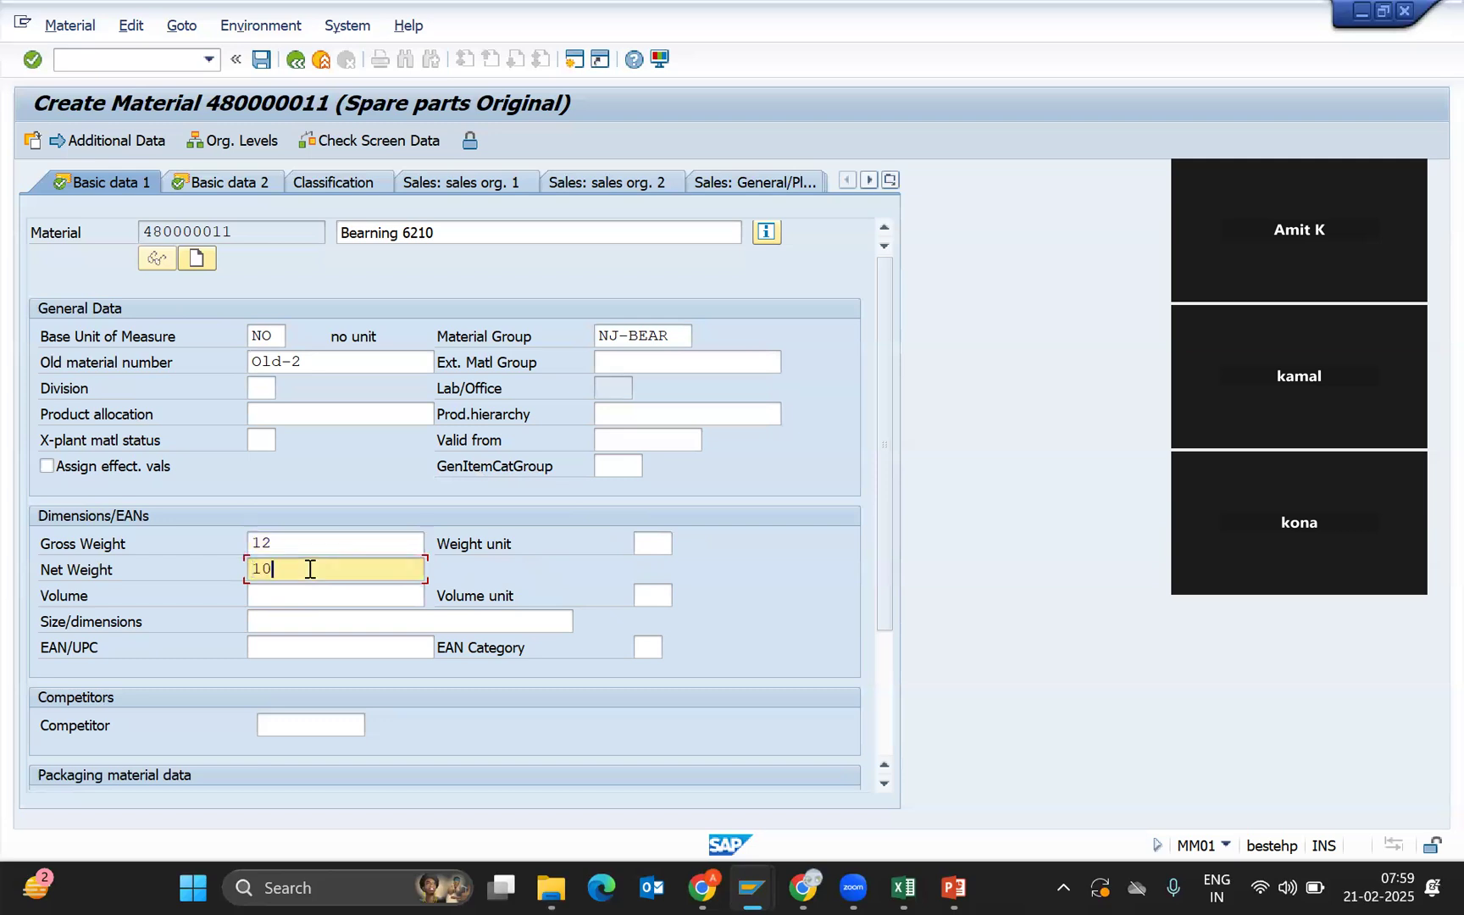
left_click(652, 545)
type("kg")
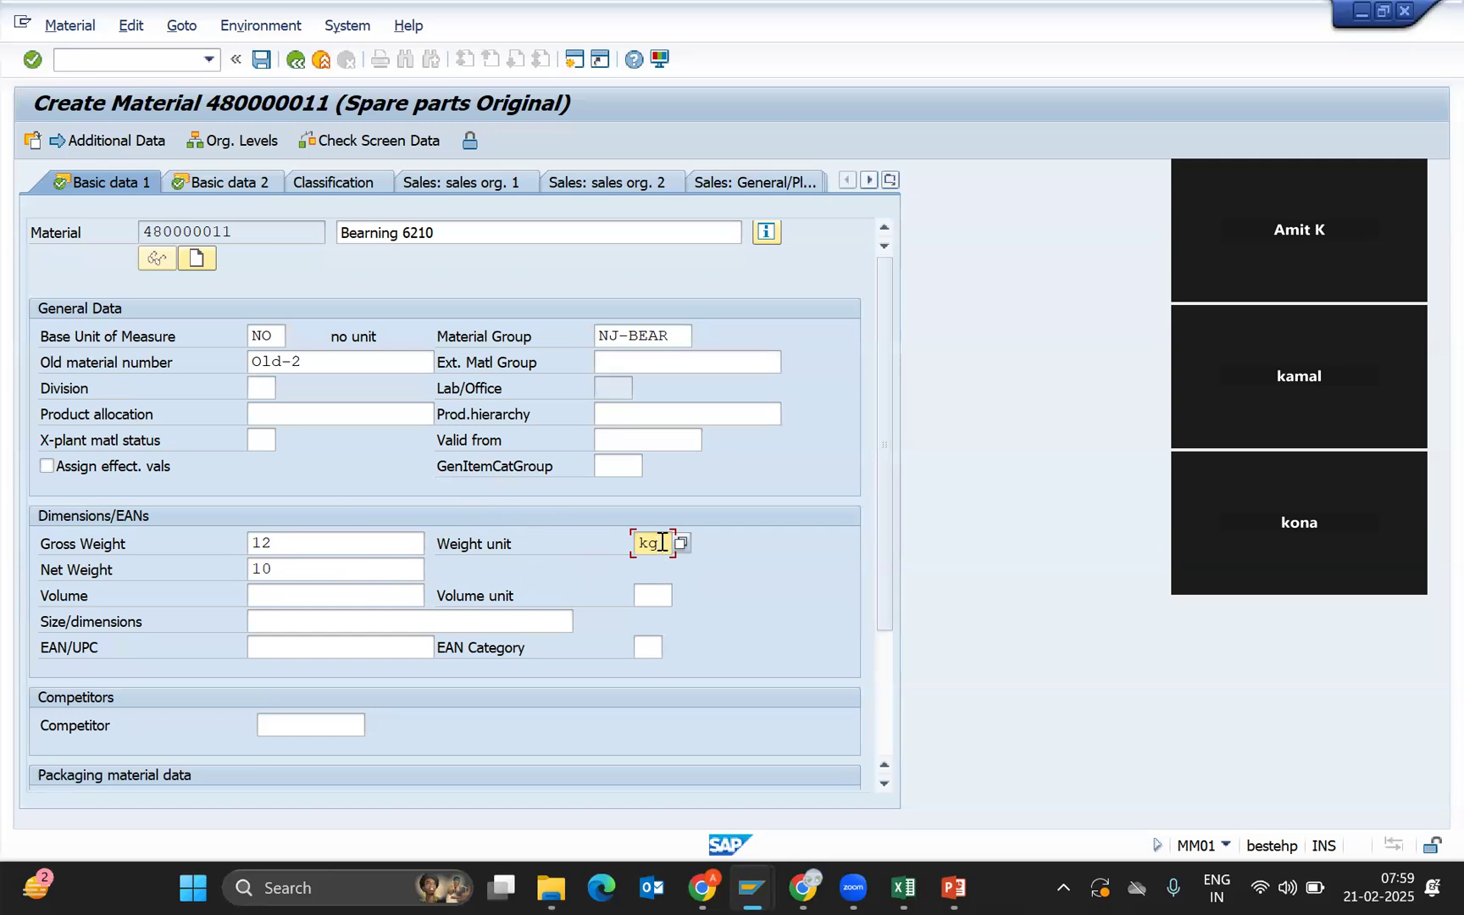
left_click(371, 650)
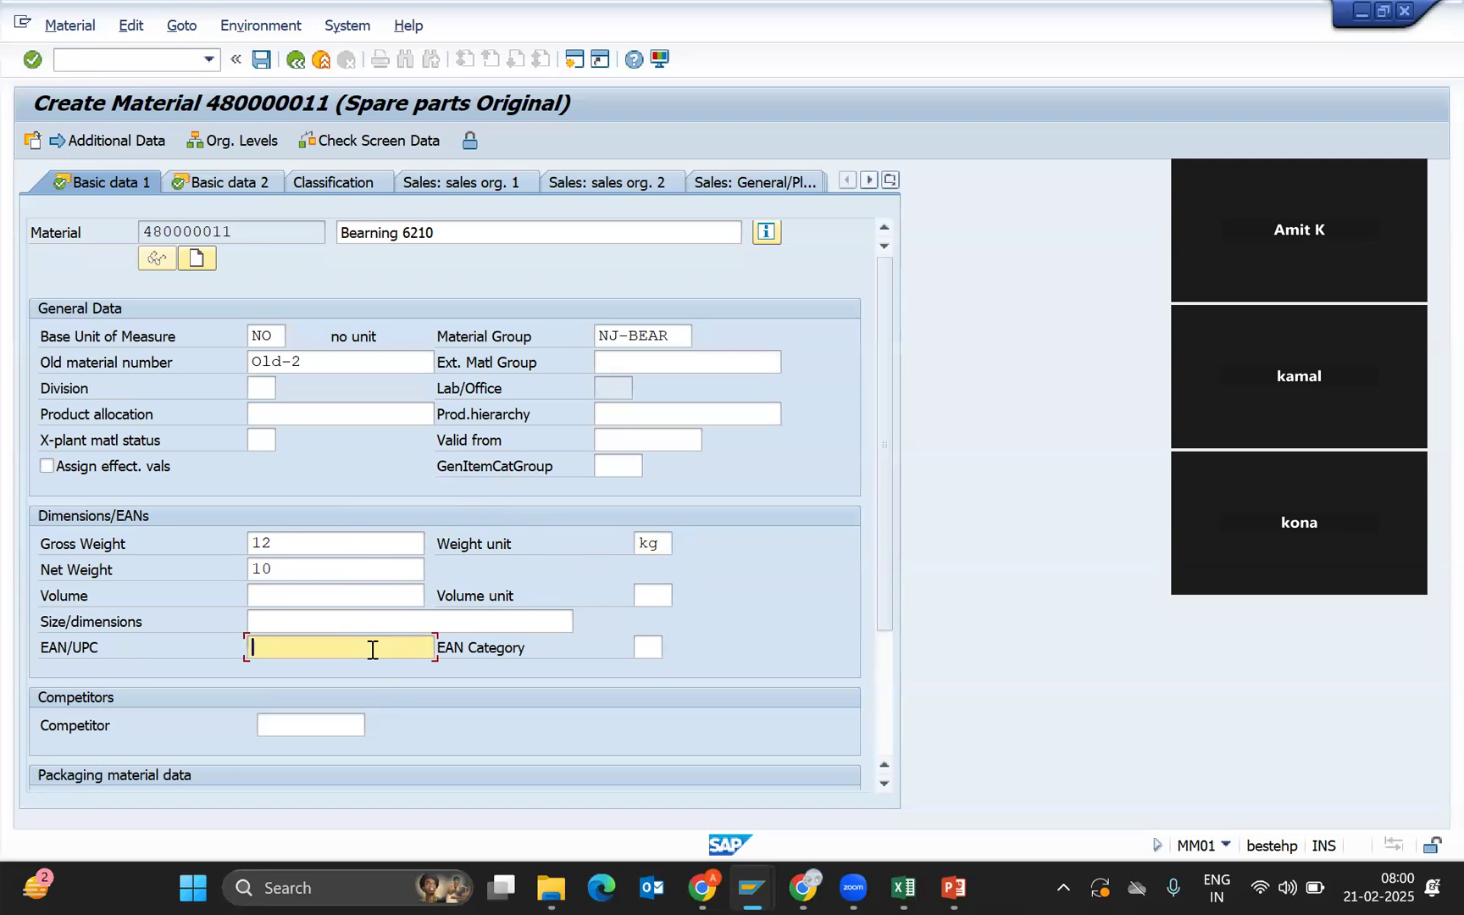
left_click(682, 336)
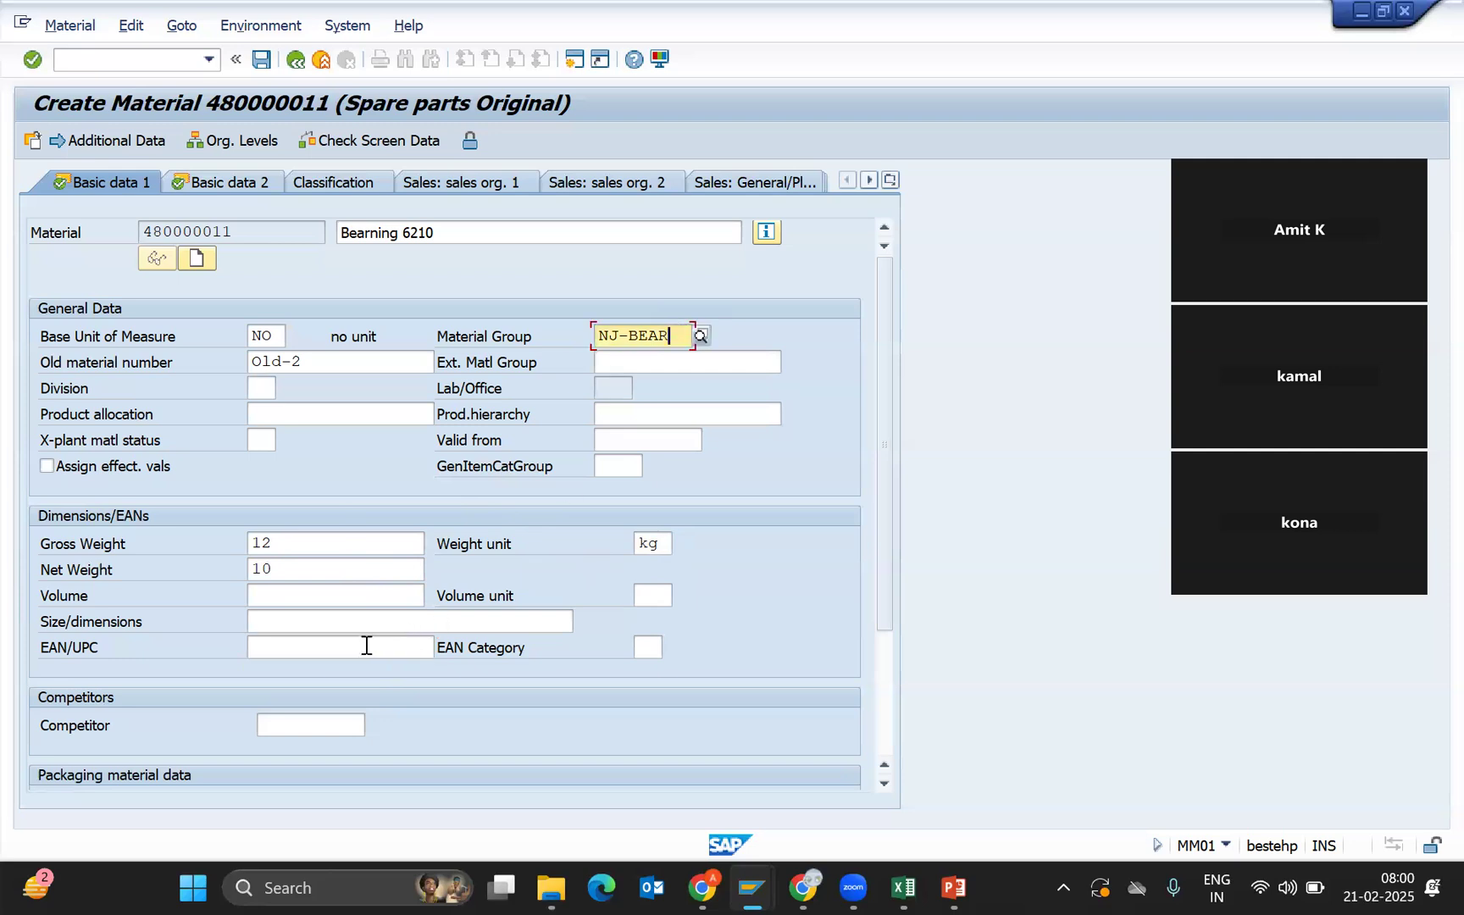
left_click(291, 641)
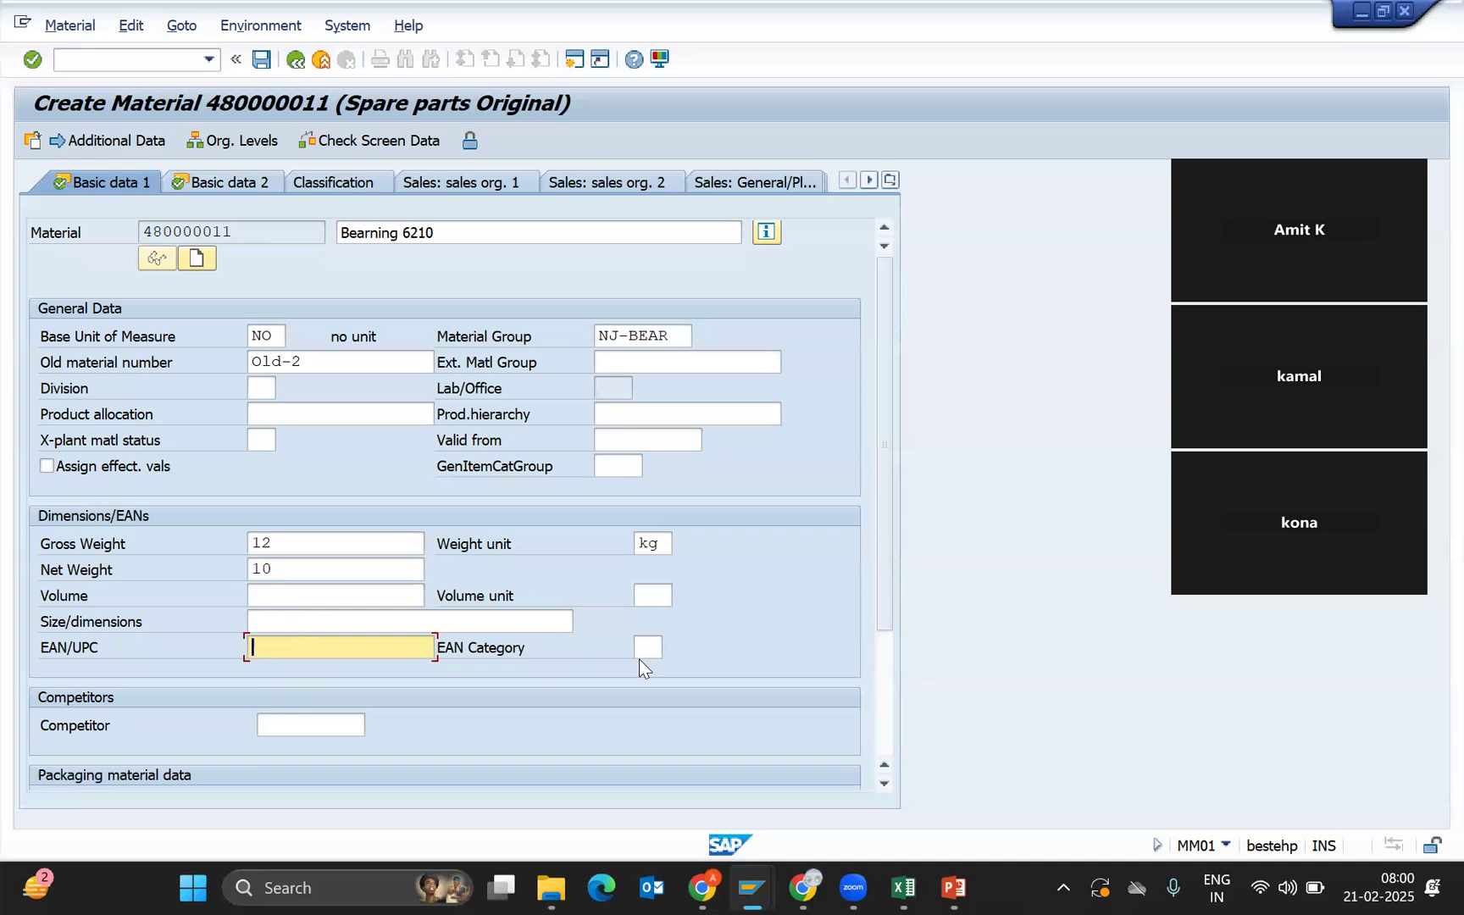
left_click(276, 339)
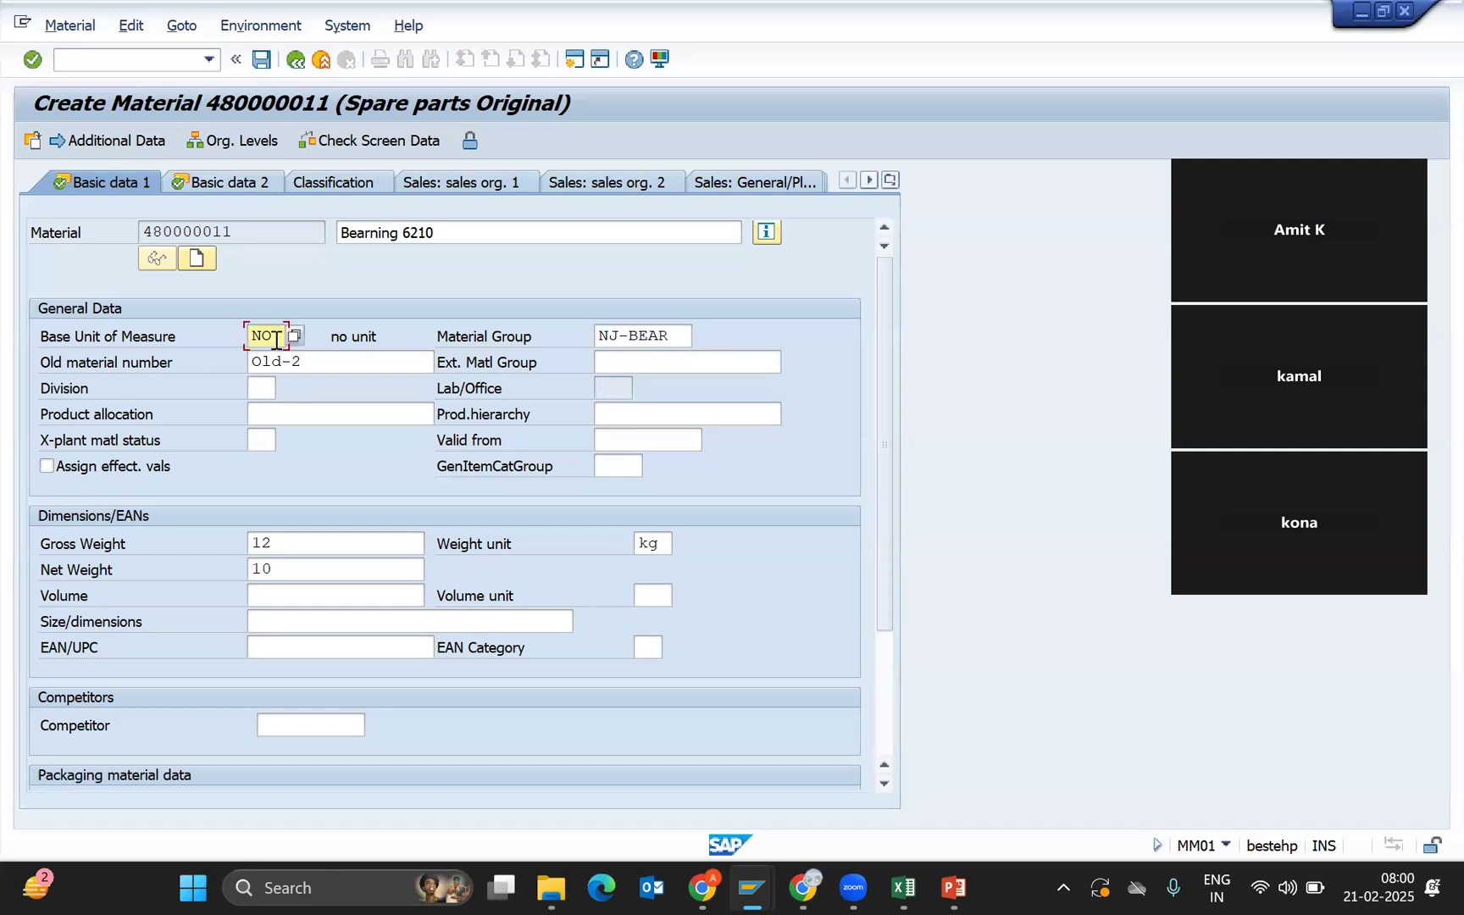
left_click(293, 336)
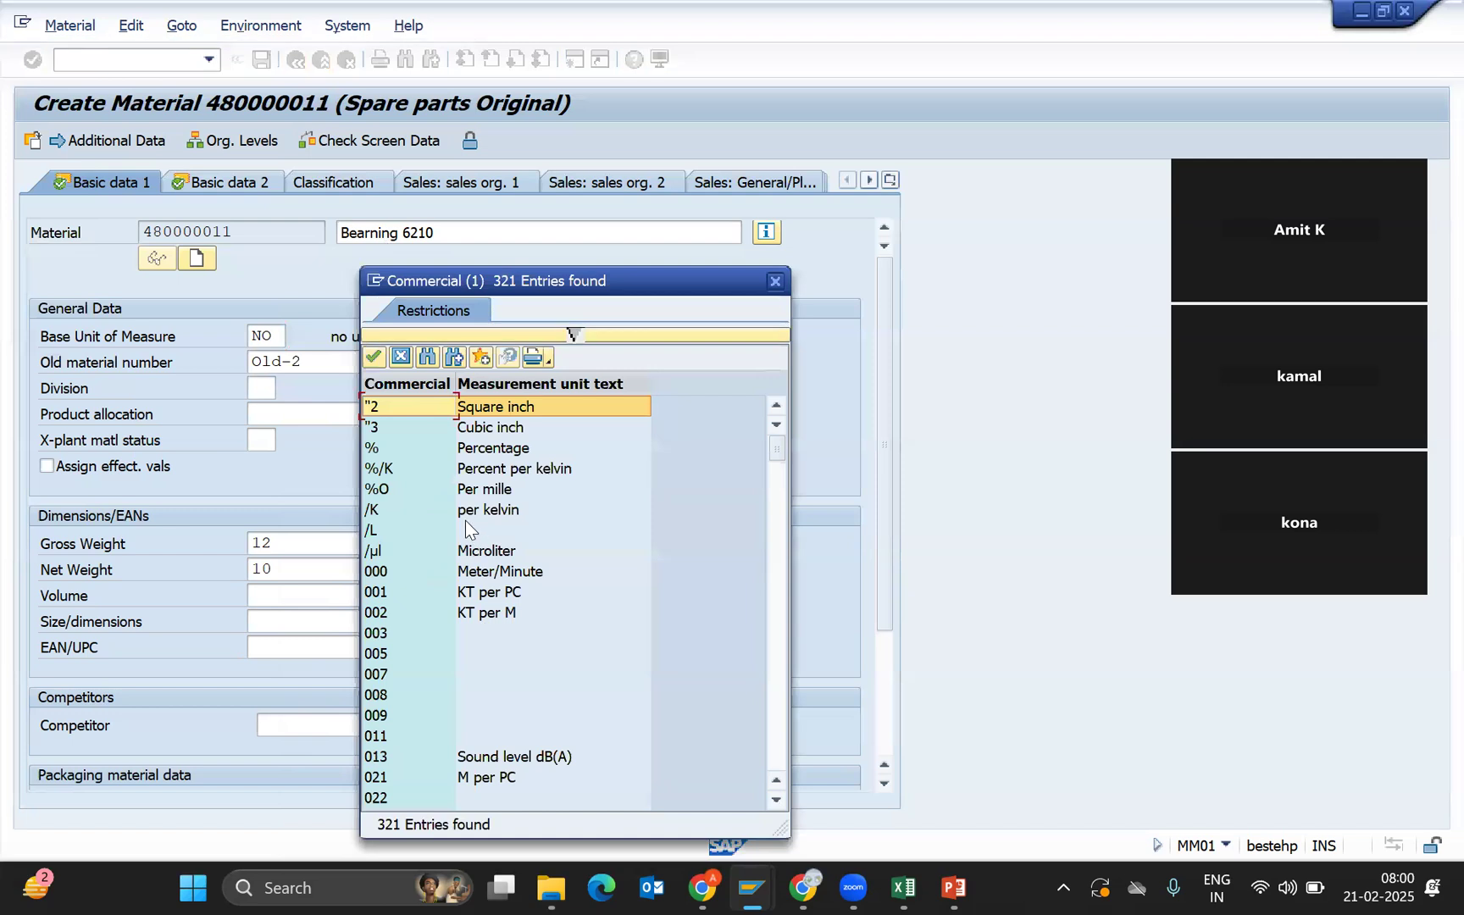
left_click(402, 360)
left_click(283, 336)
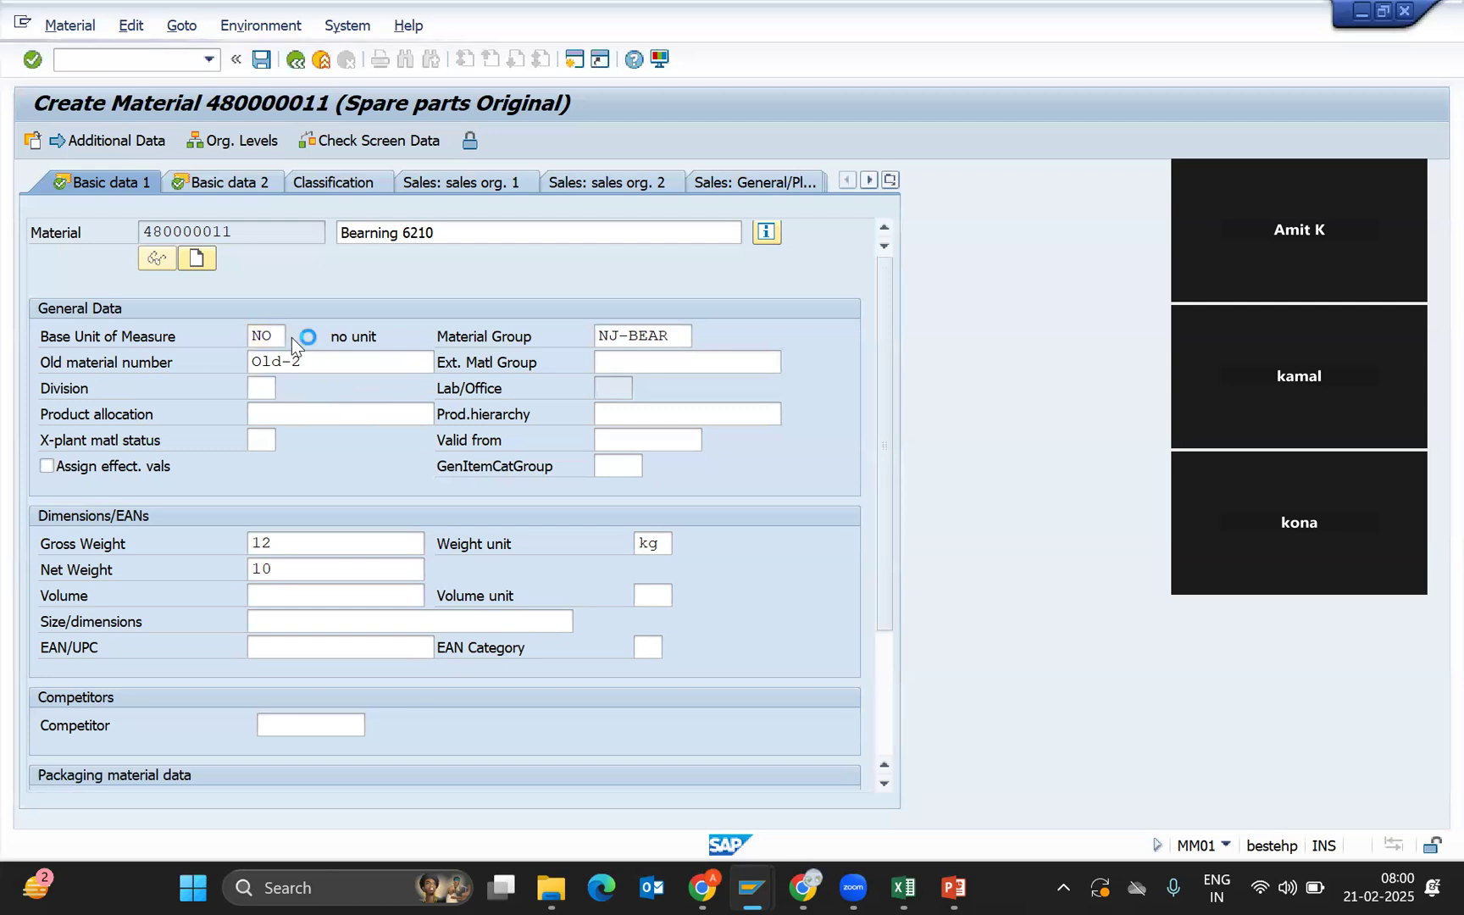
left_click(294, 337)
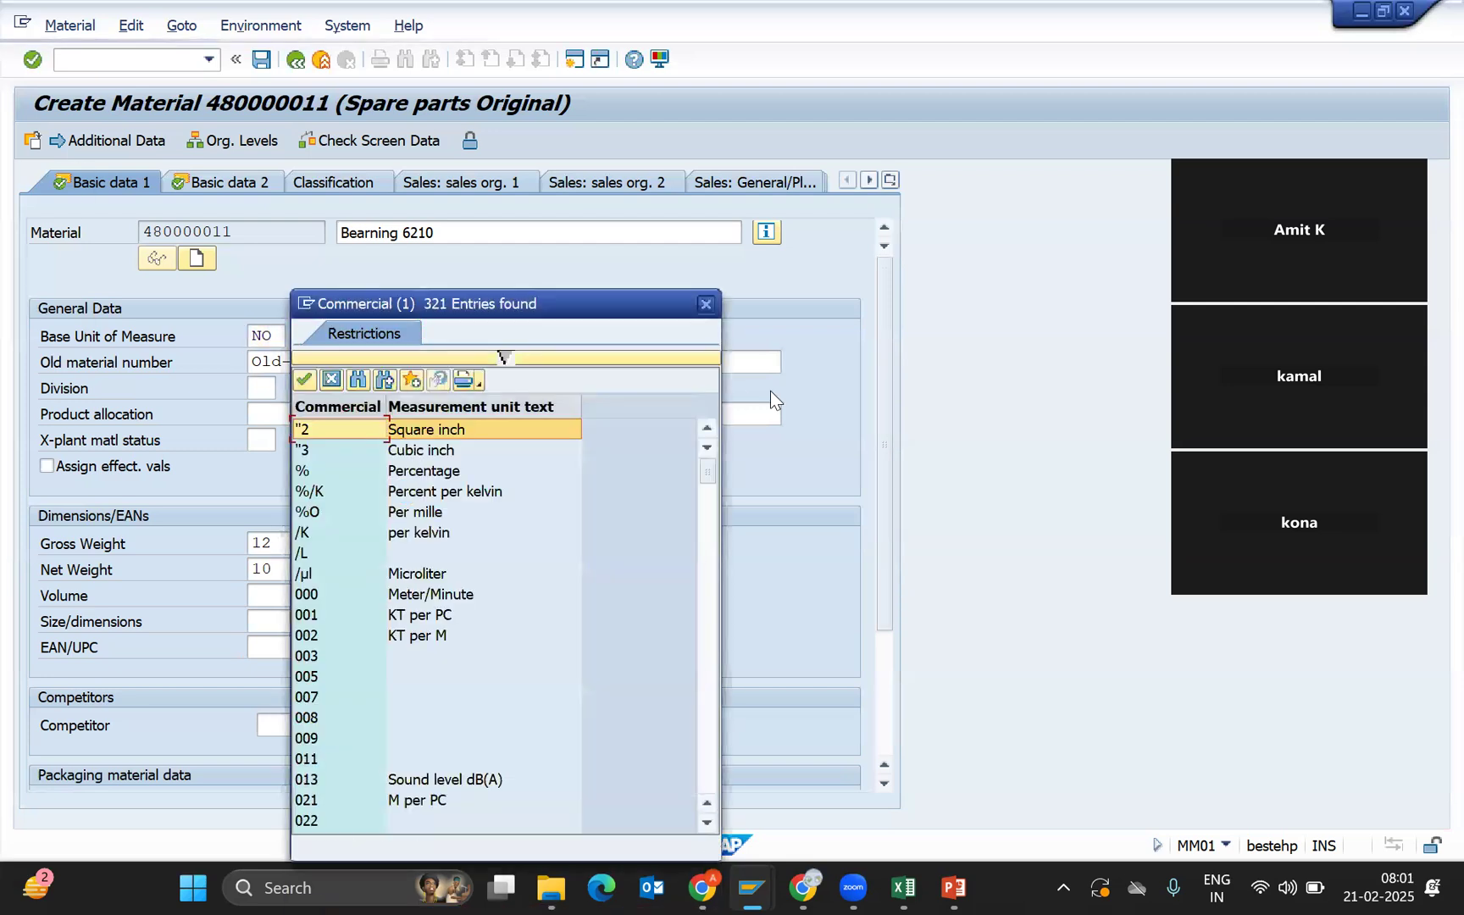
left_click(707, 304)
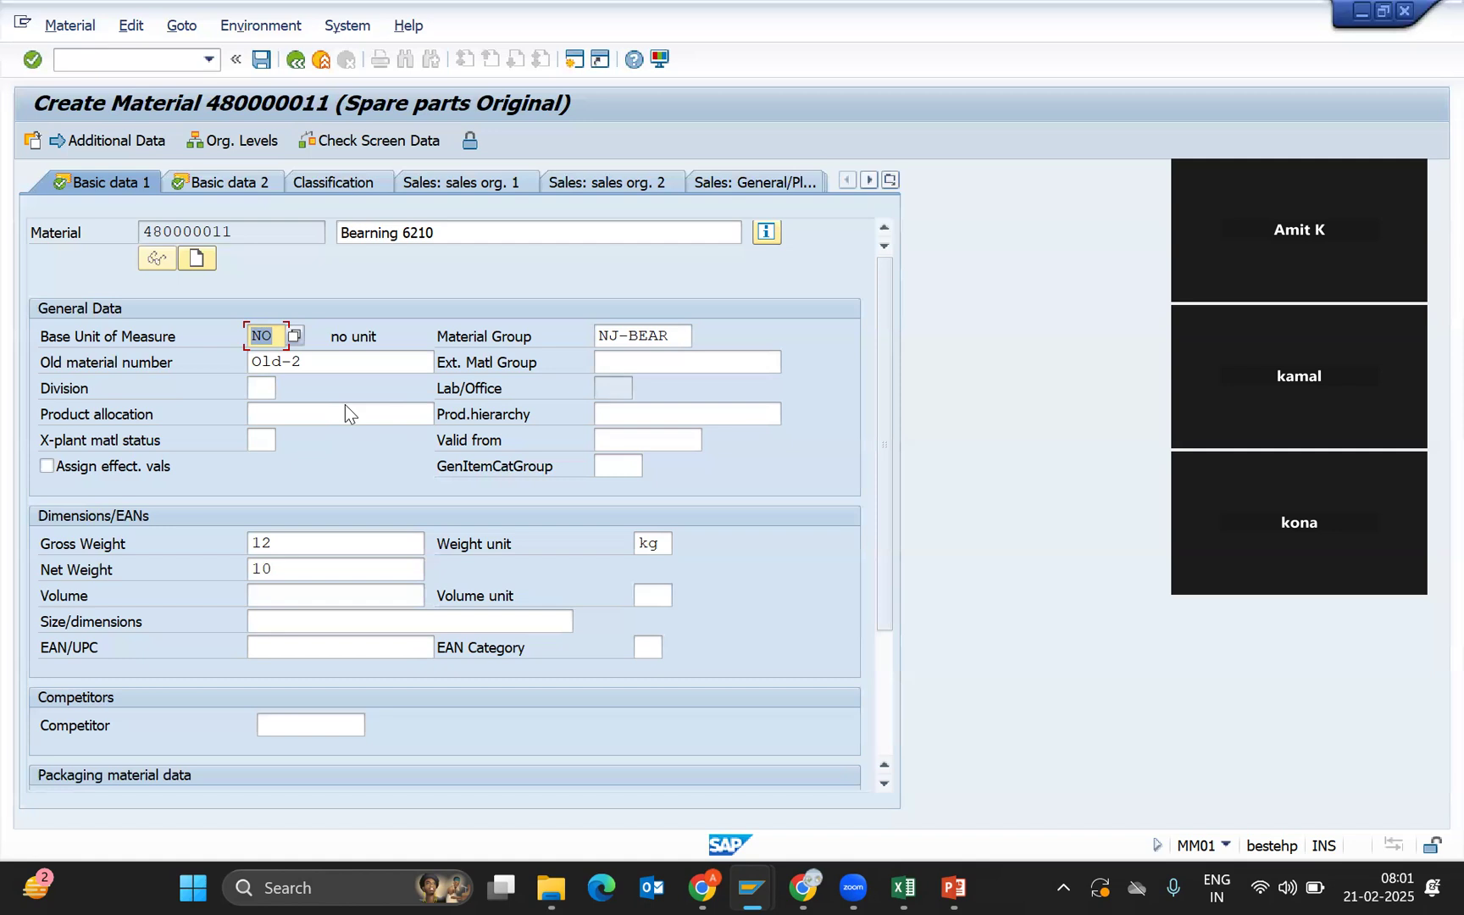
In Additional Data, go to Units of measure and start row 2 with quantity 10.
left_click(113, 142)
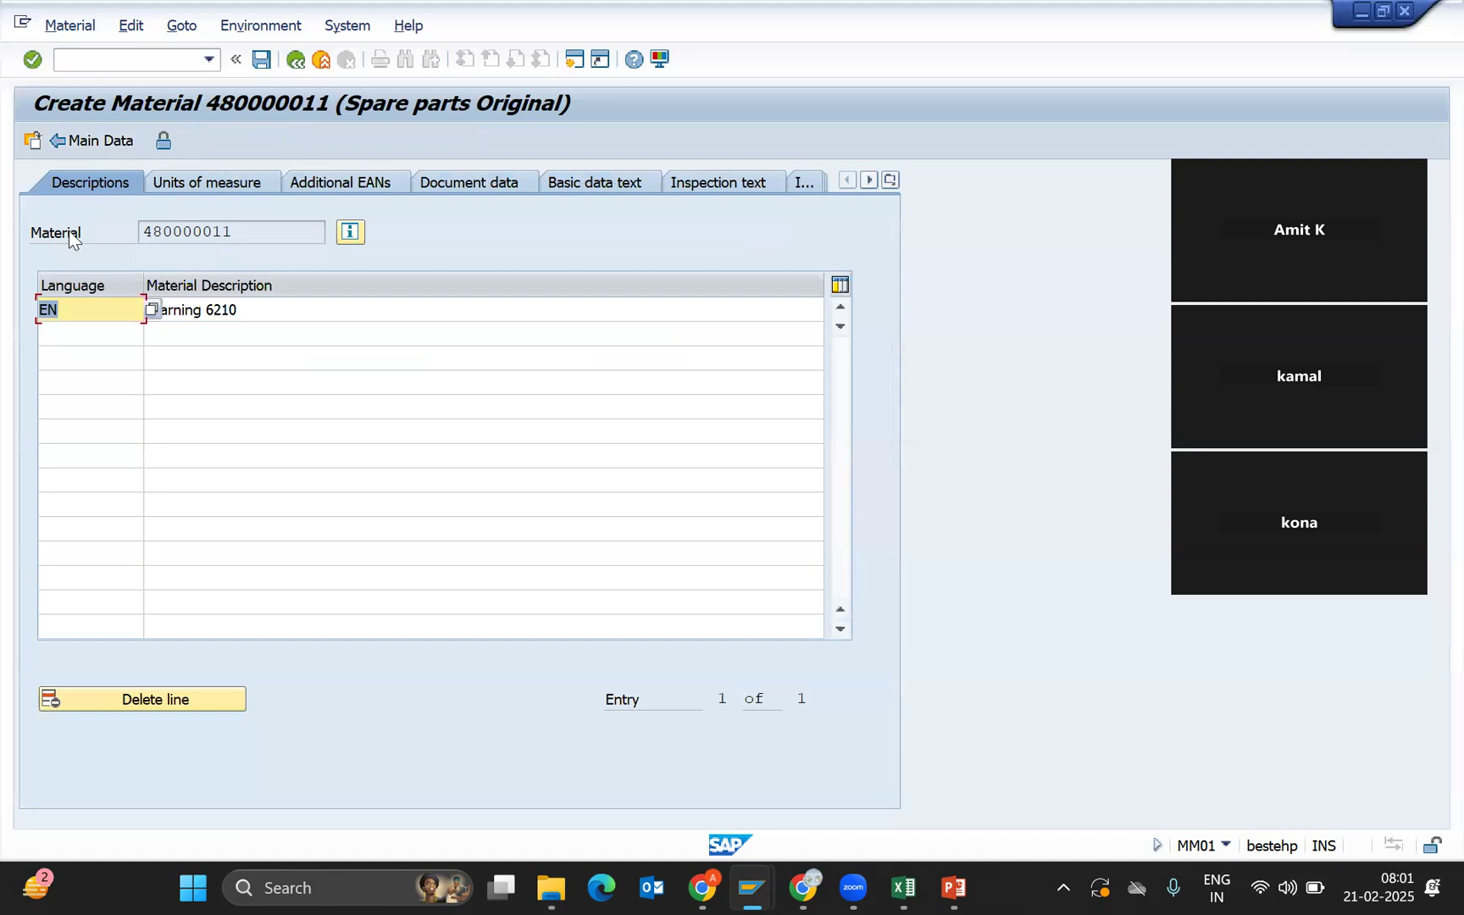
left_click(215, 182)
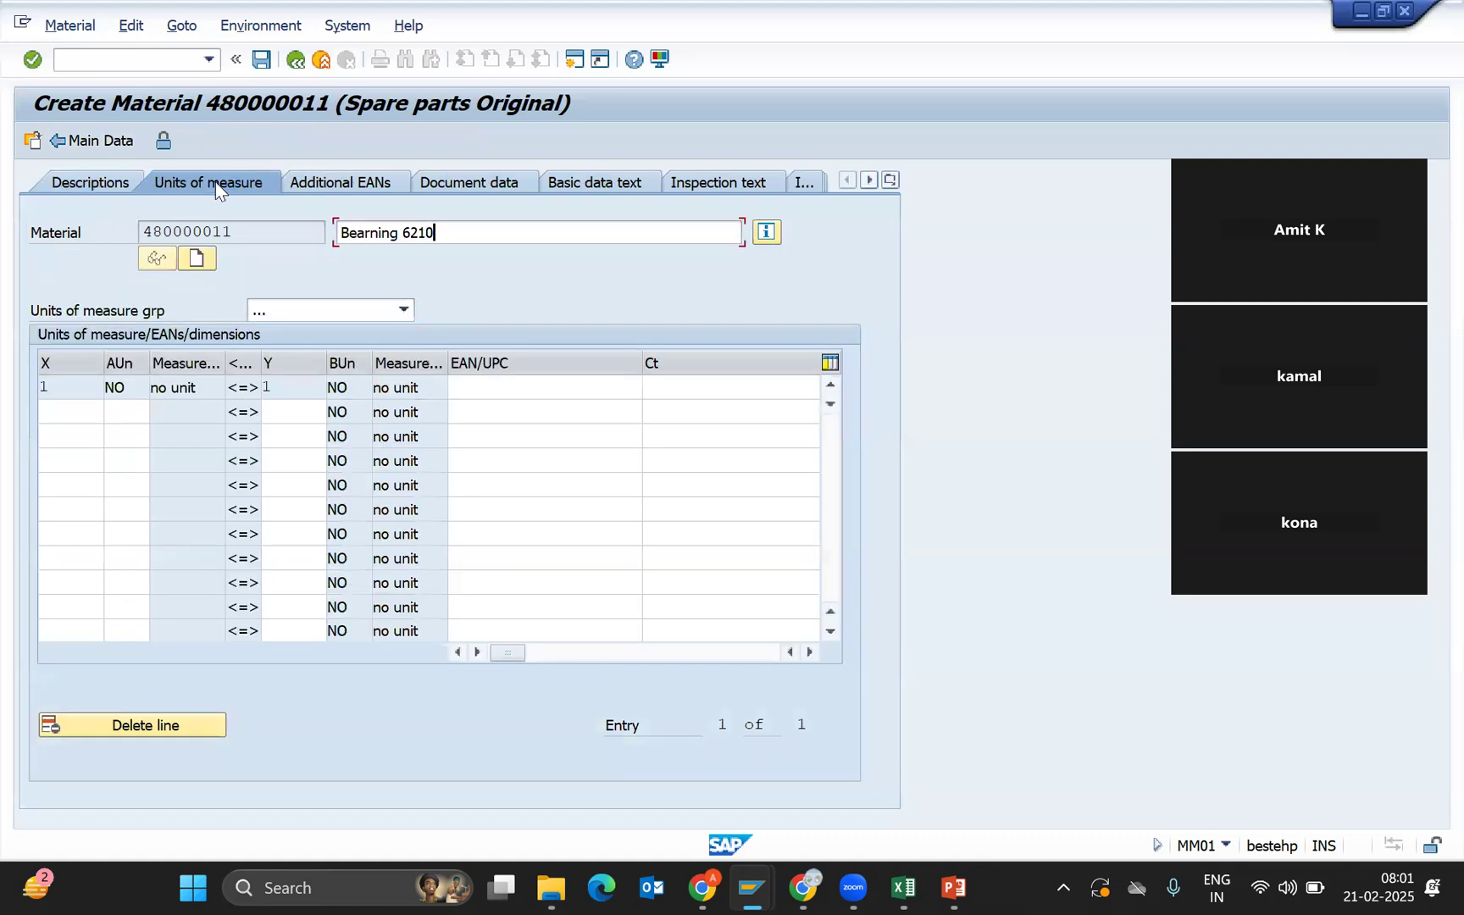
left_click(65, 412)
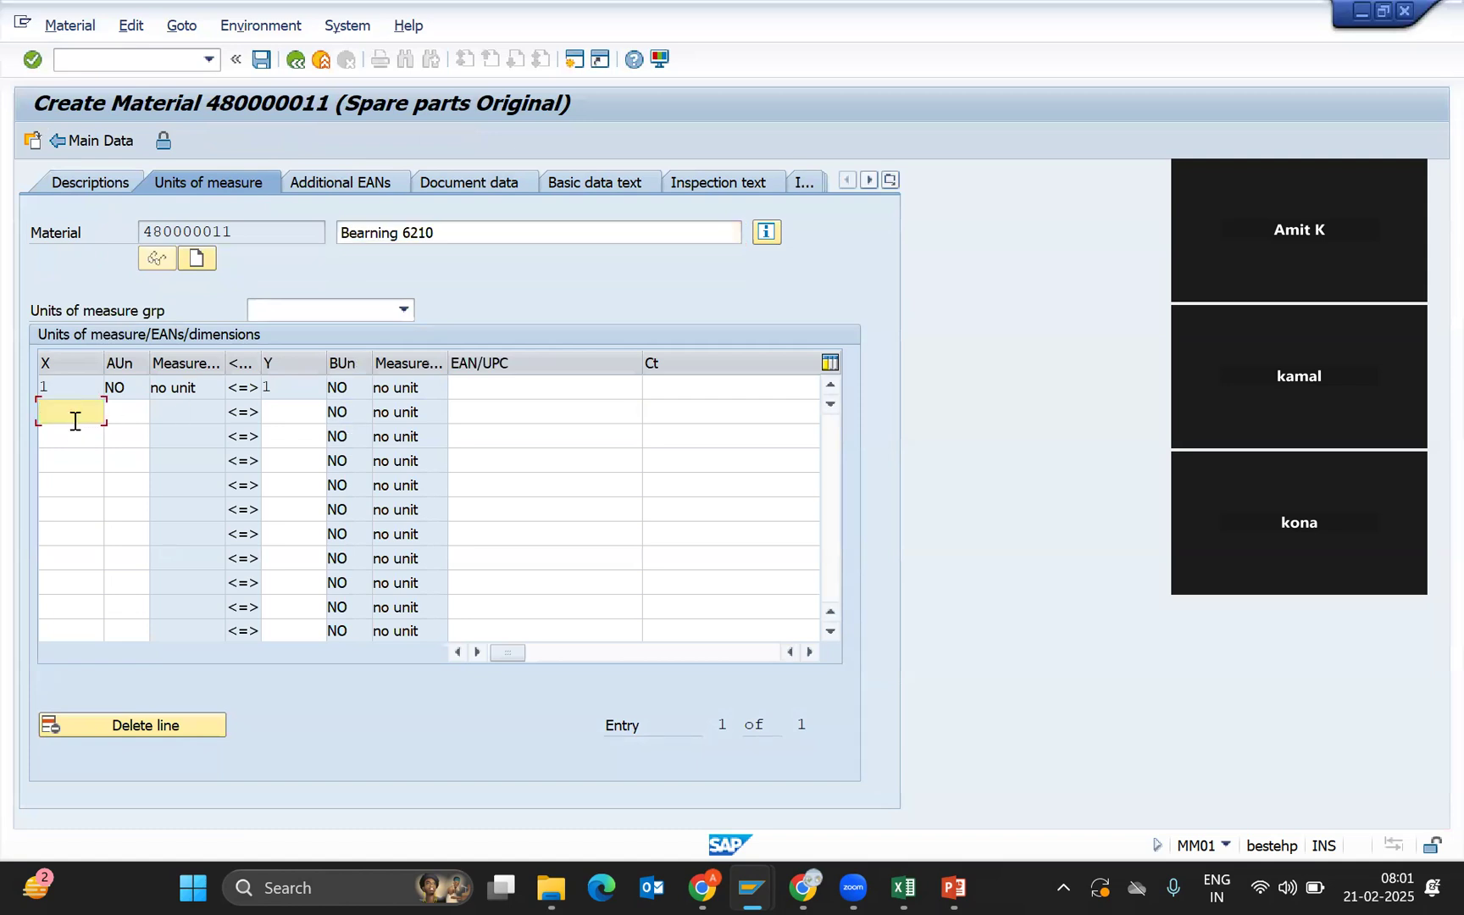
type("10")
left_click(142, 412)
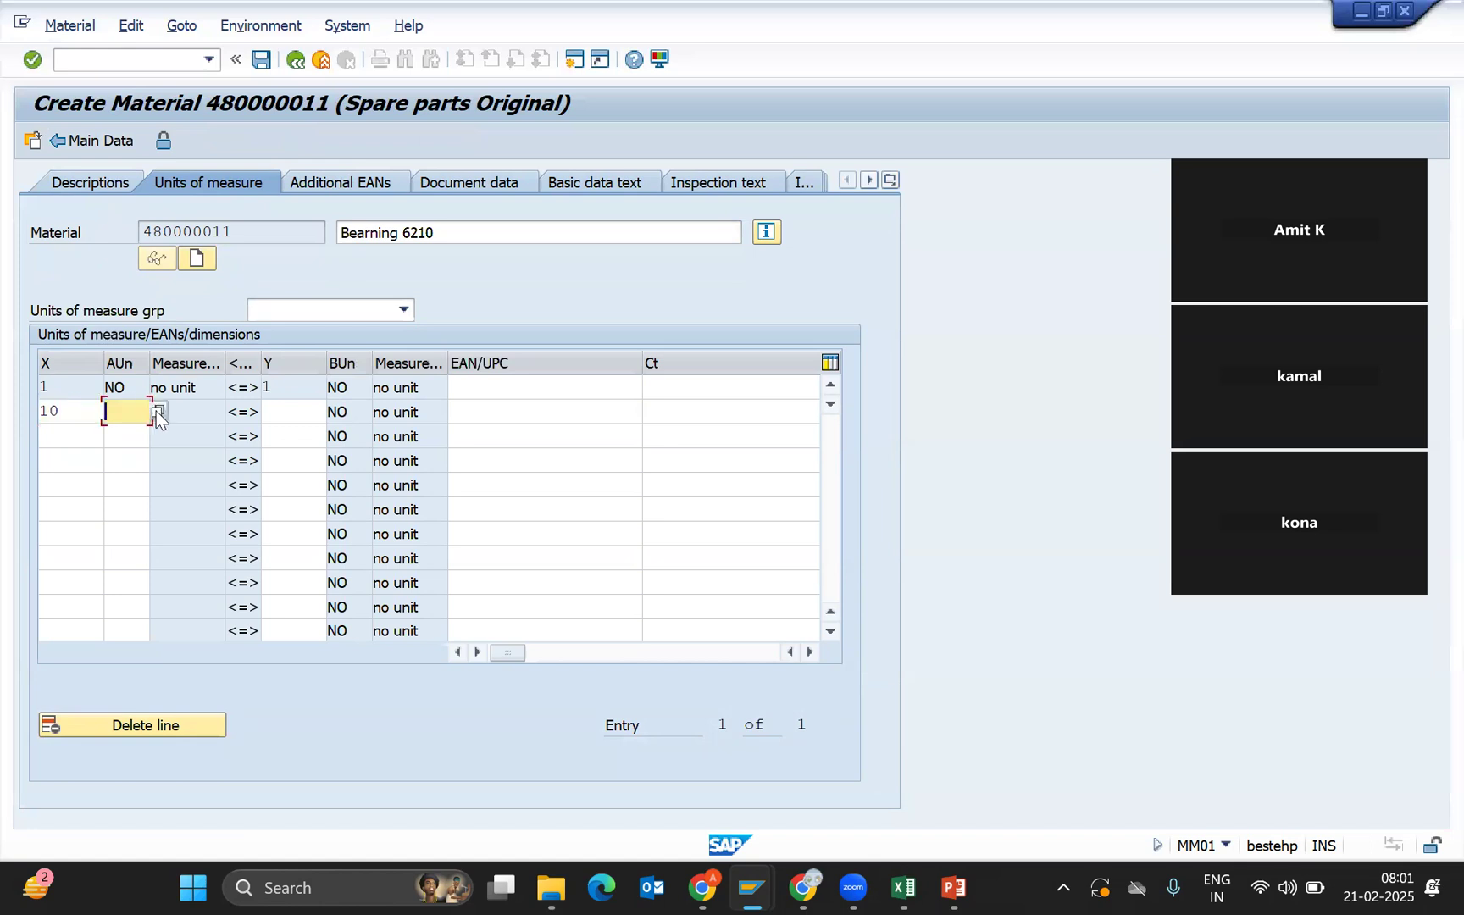
Correct row 2 to 10 kg equal to 1 NO and confirm the conversion.
left_click(80, 411)
key("BackSpace")
key("Tab")
left_click(80, 412)
type("0")
key("Tab")
type("kg")
left_click(291, 412)
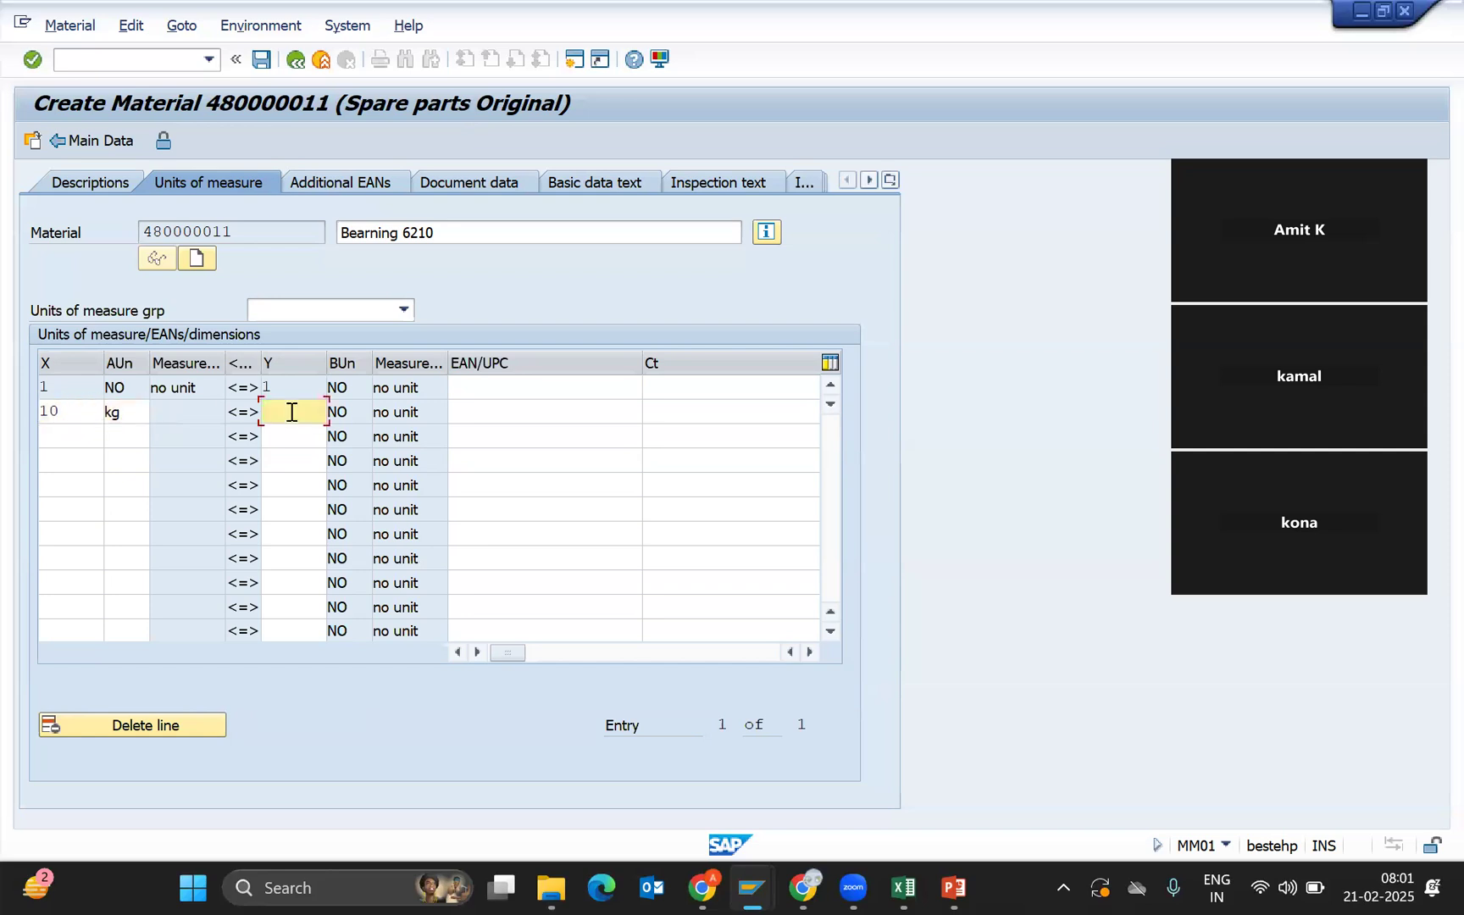
type("1")
key("Return")
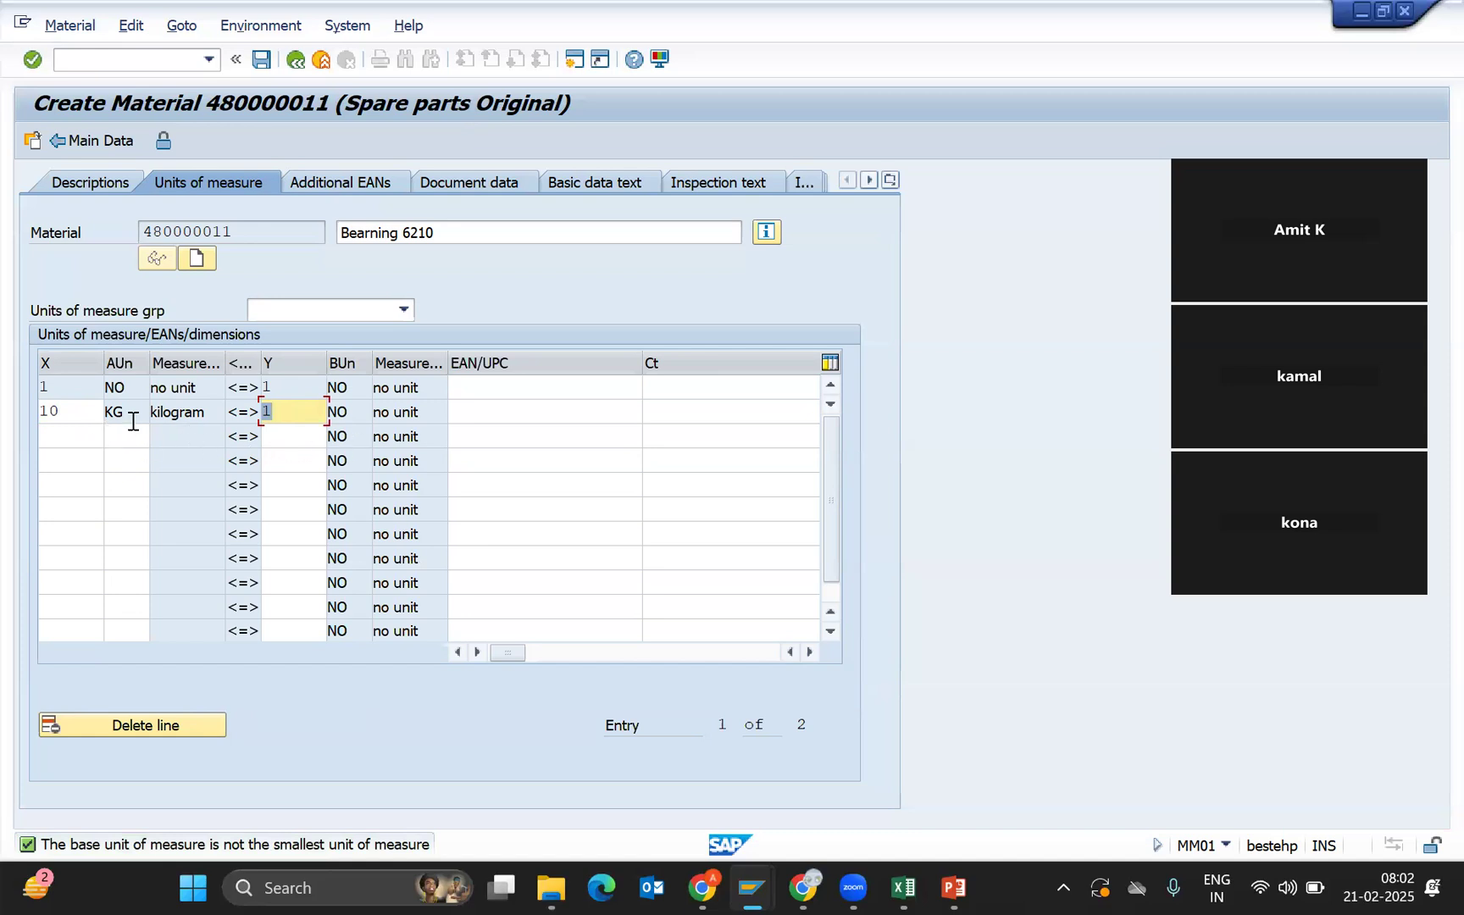
left_click(72, 434)
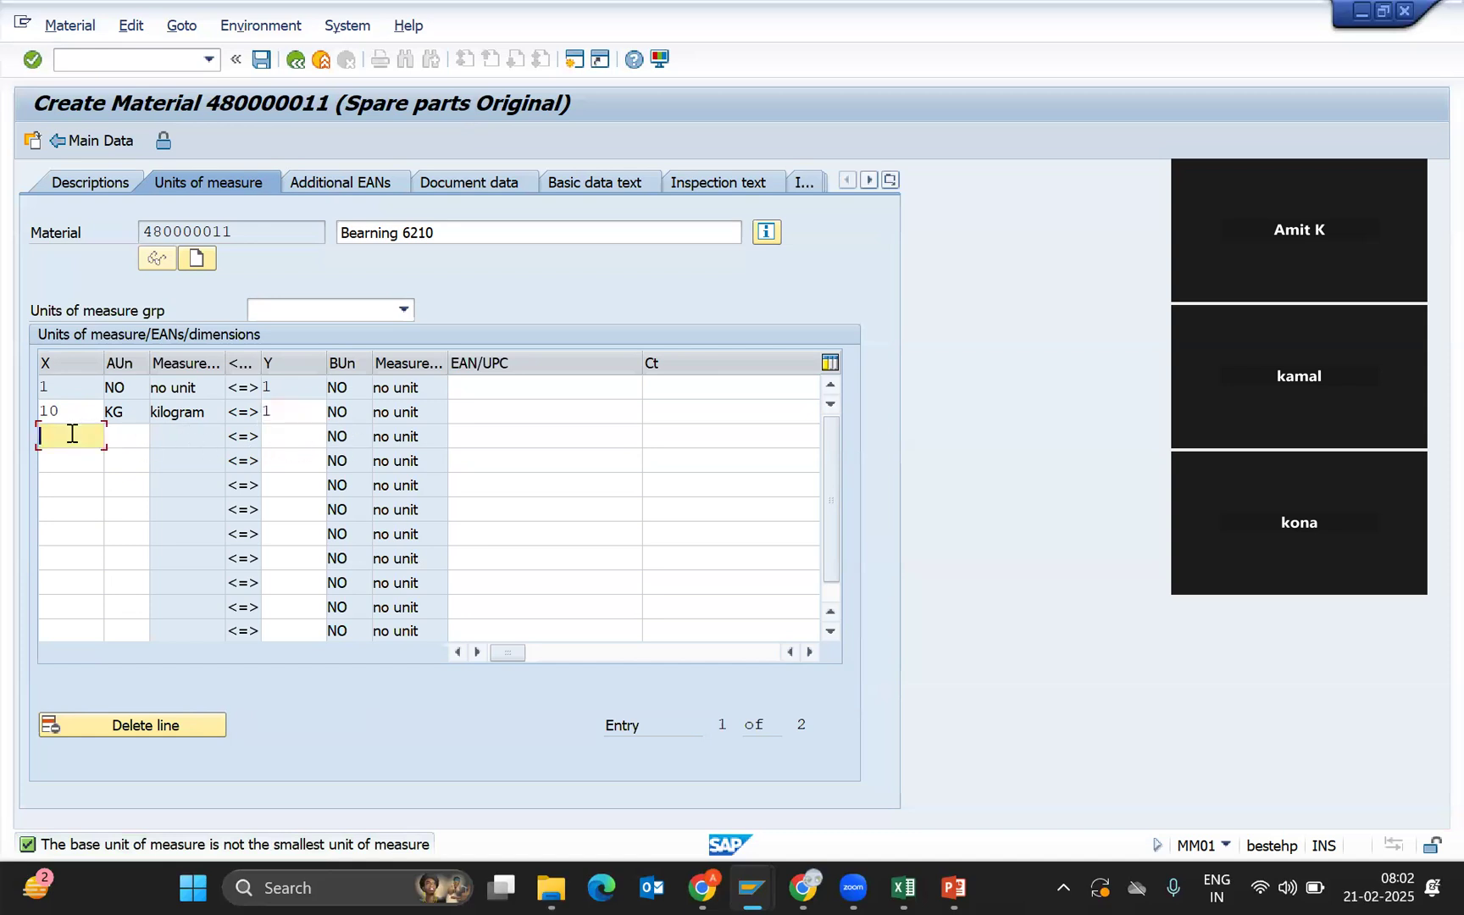
Add row 3 converting 1 BOX, found by searching 'car', to 1 NO.
type("1")
key("Tab")
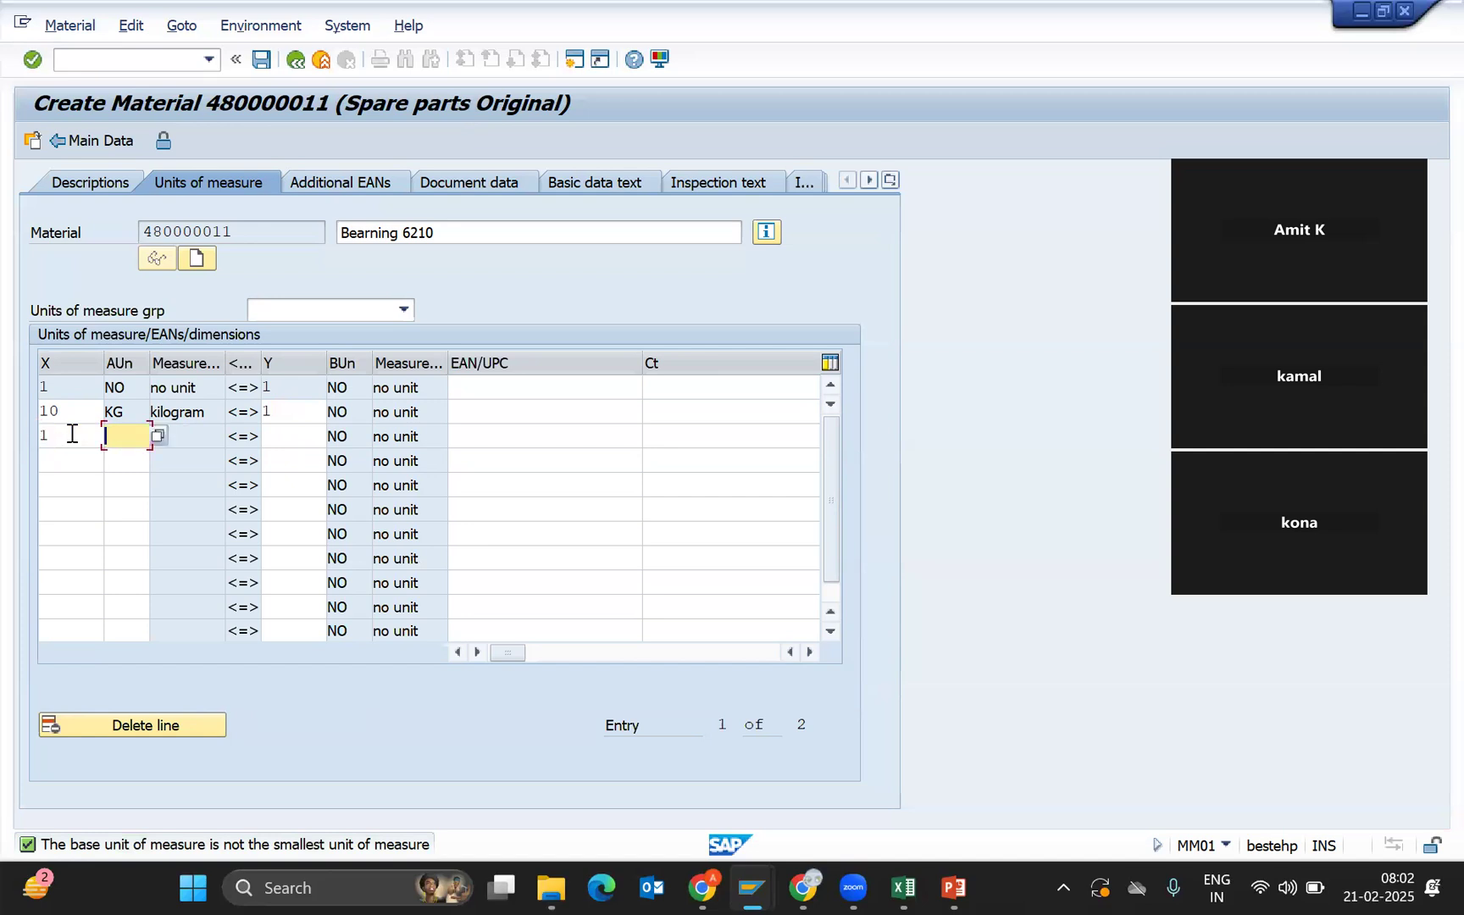
left_click(157, 437)
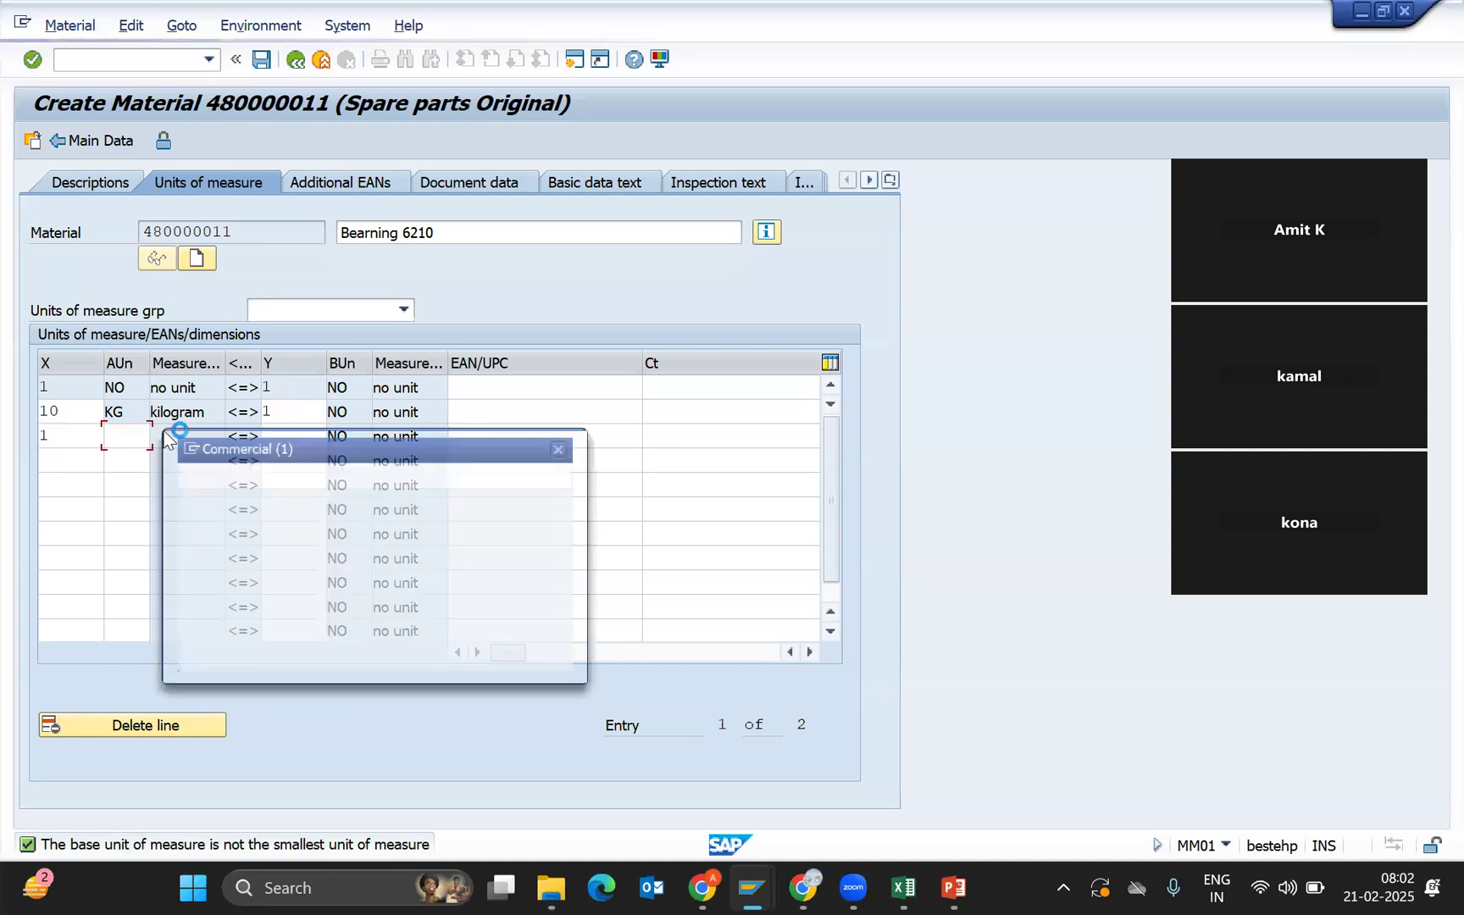
type("car")
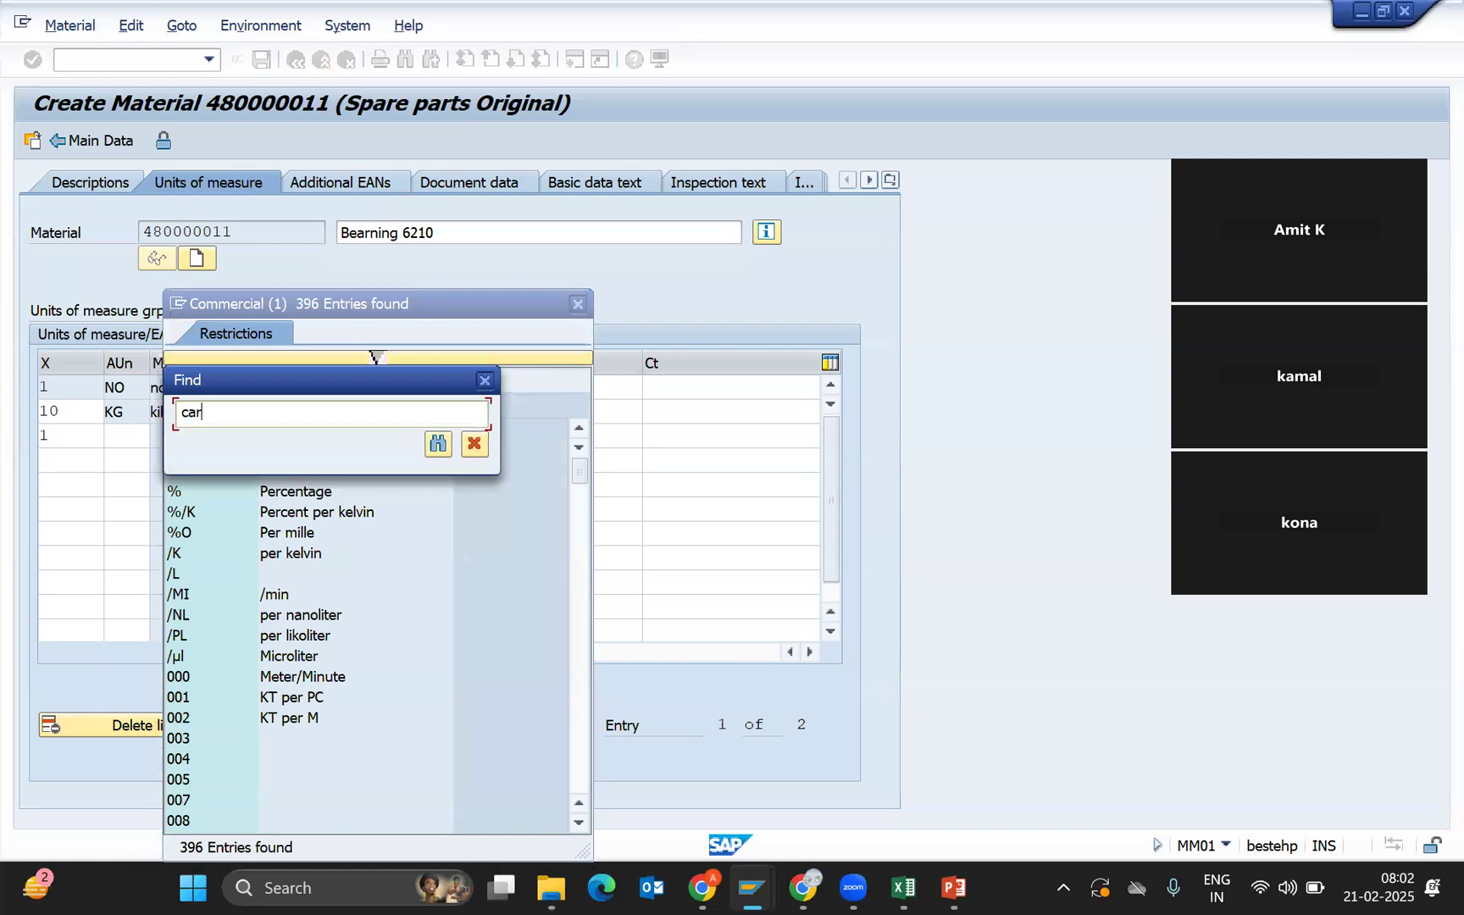
key("Return")
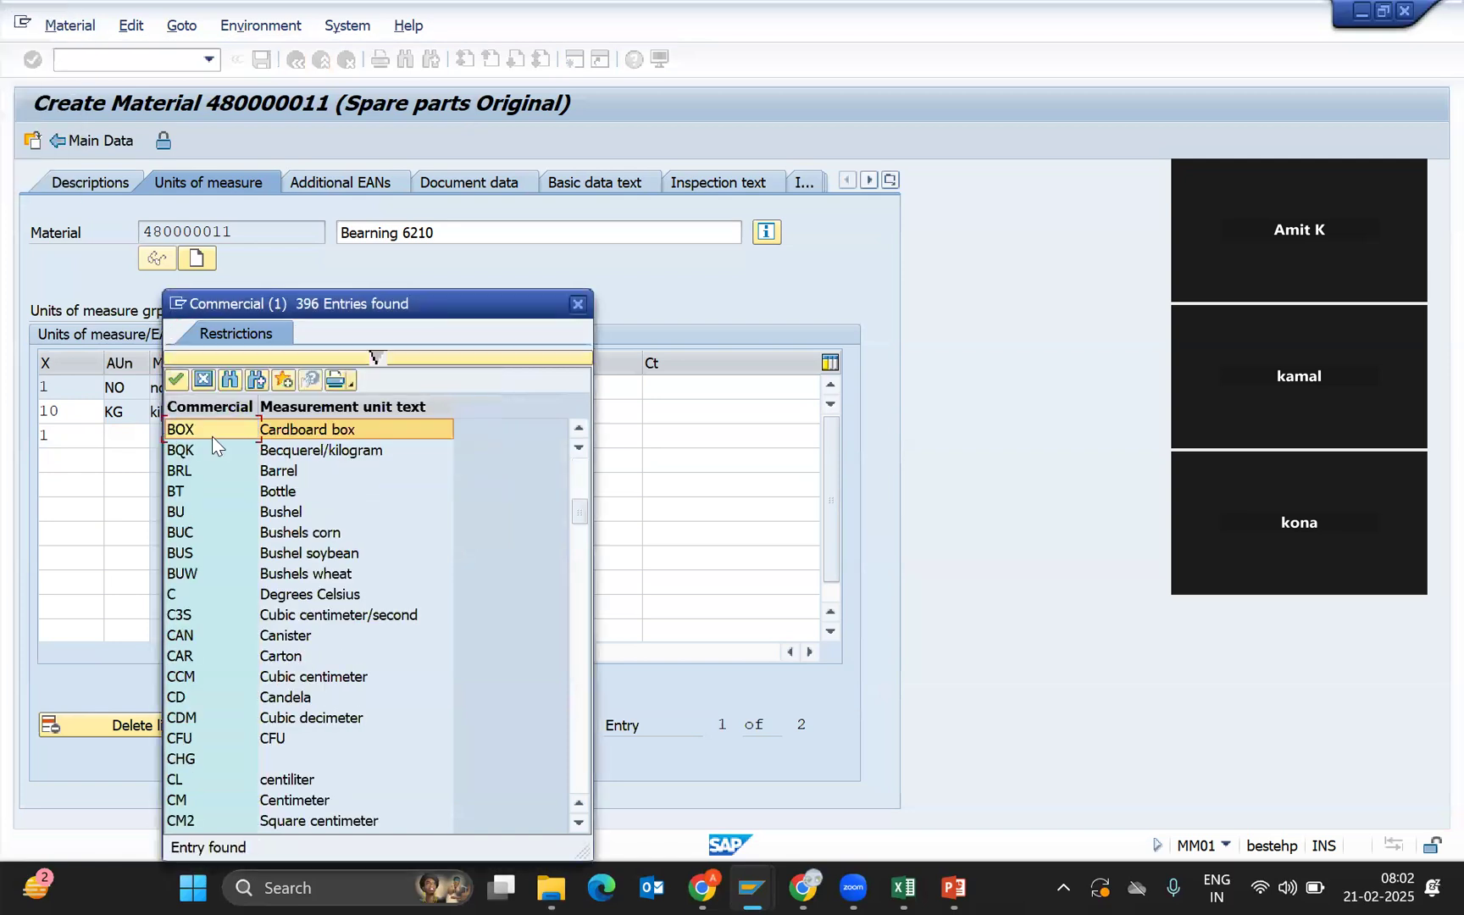
double_click(307, 430)
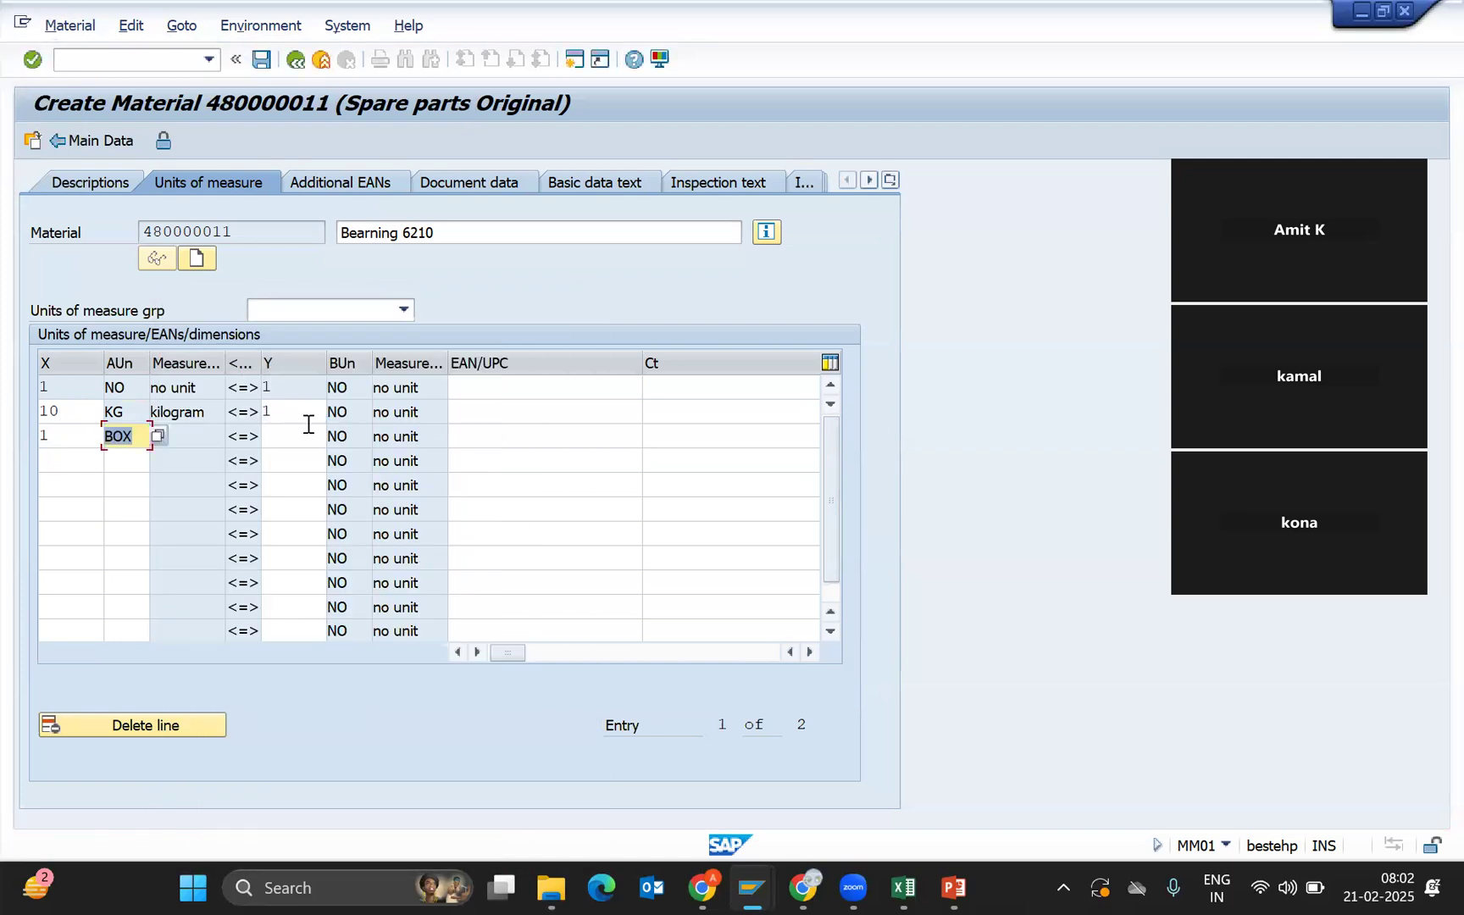
left_click(301, 439)
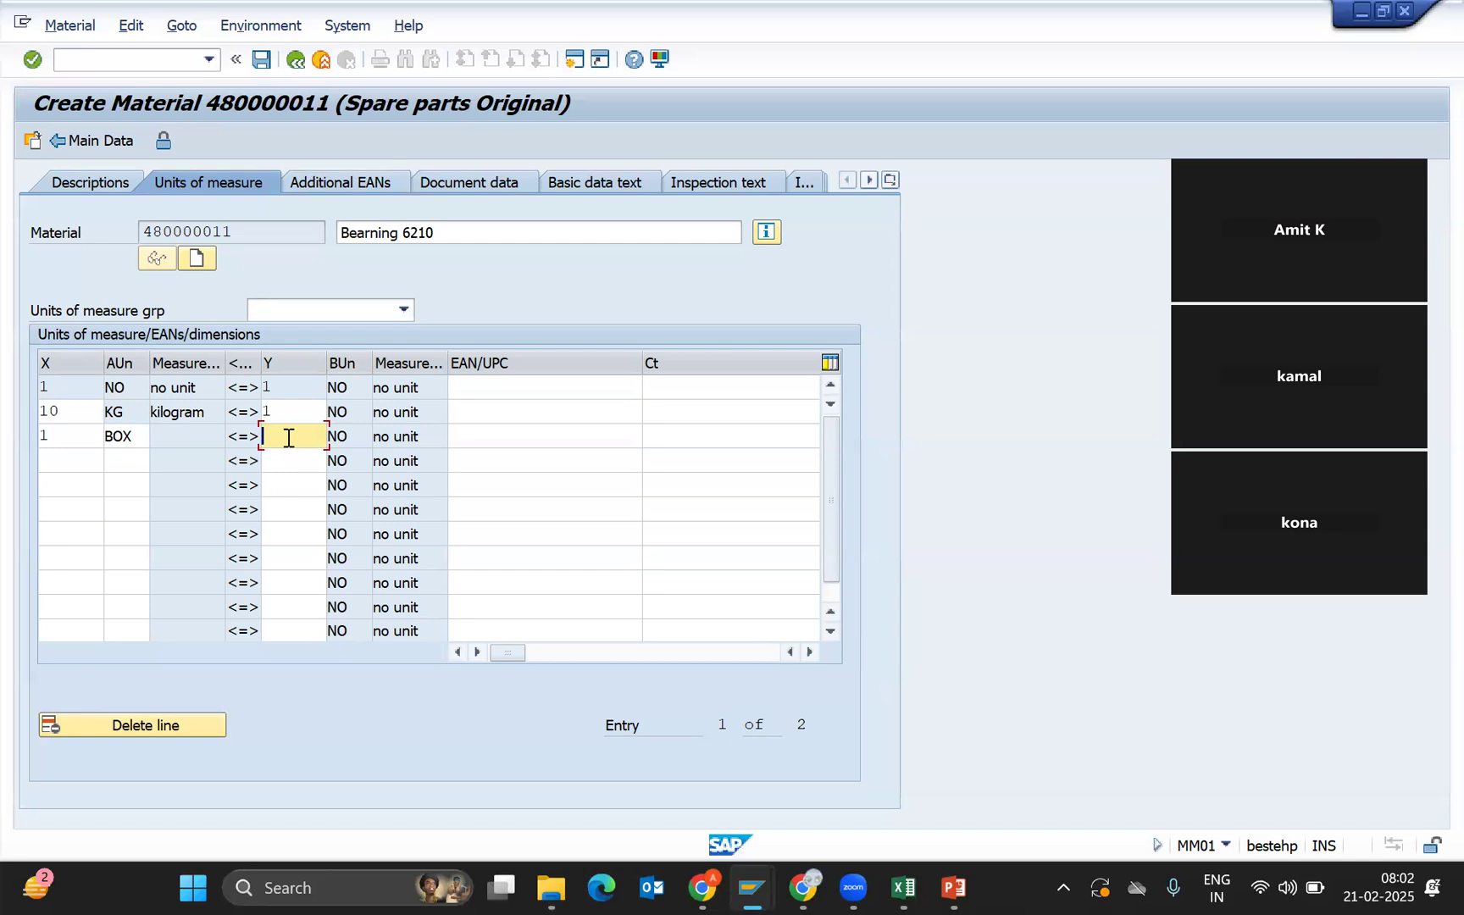
type("1")
key("Return")
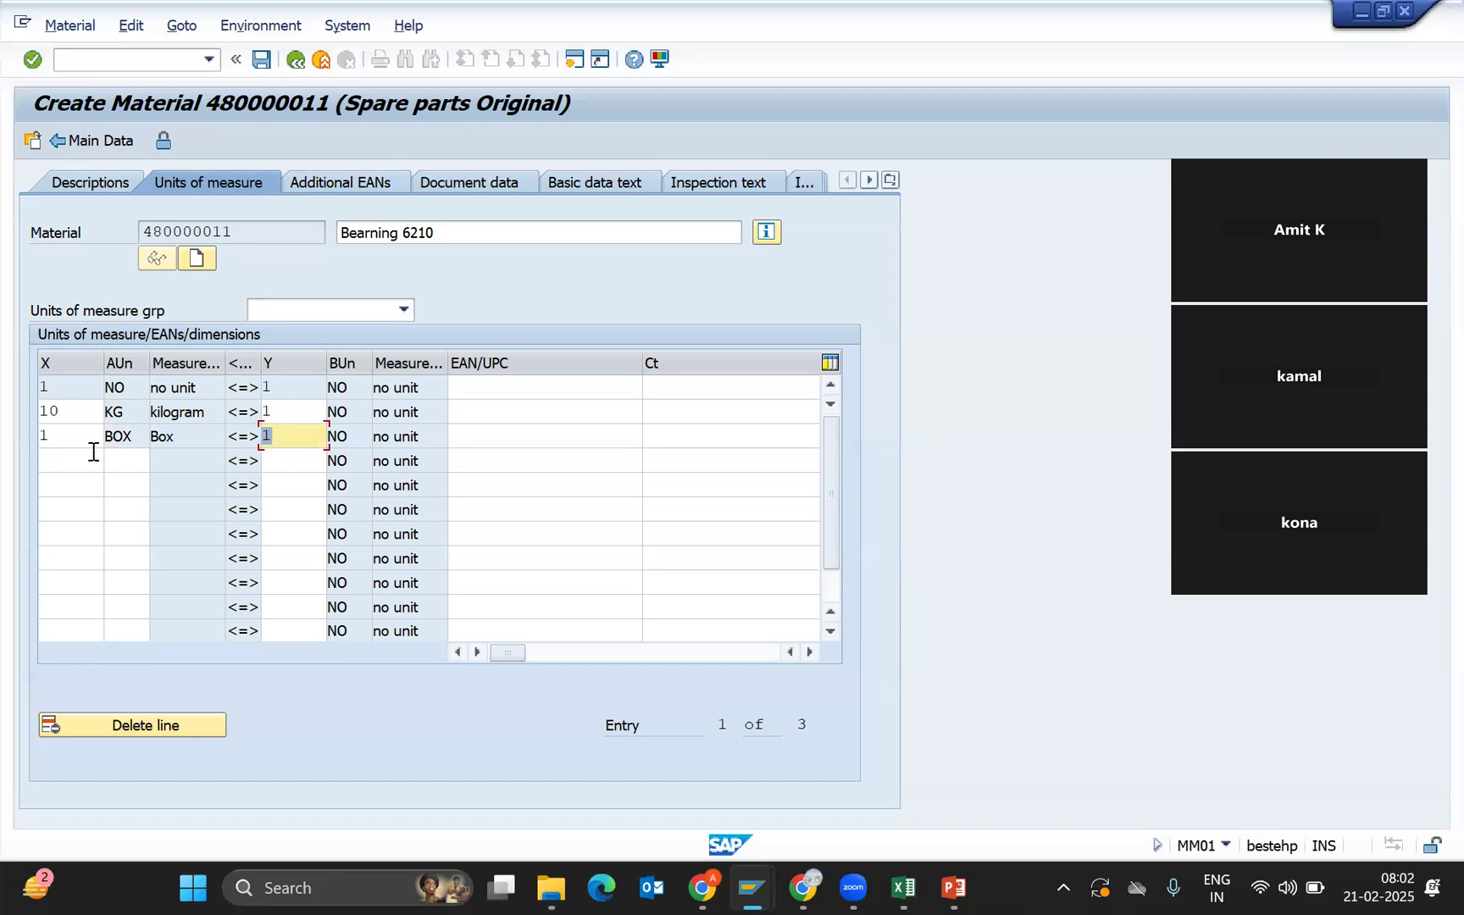
left_click(76, 458)
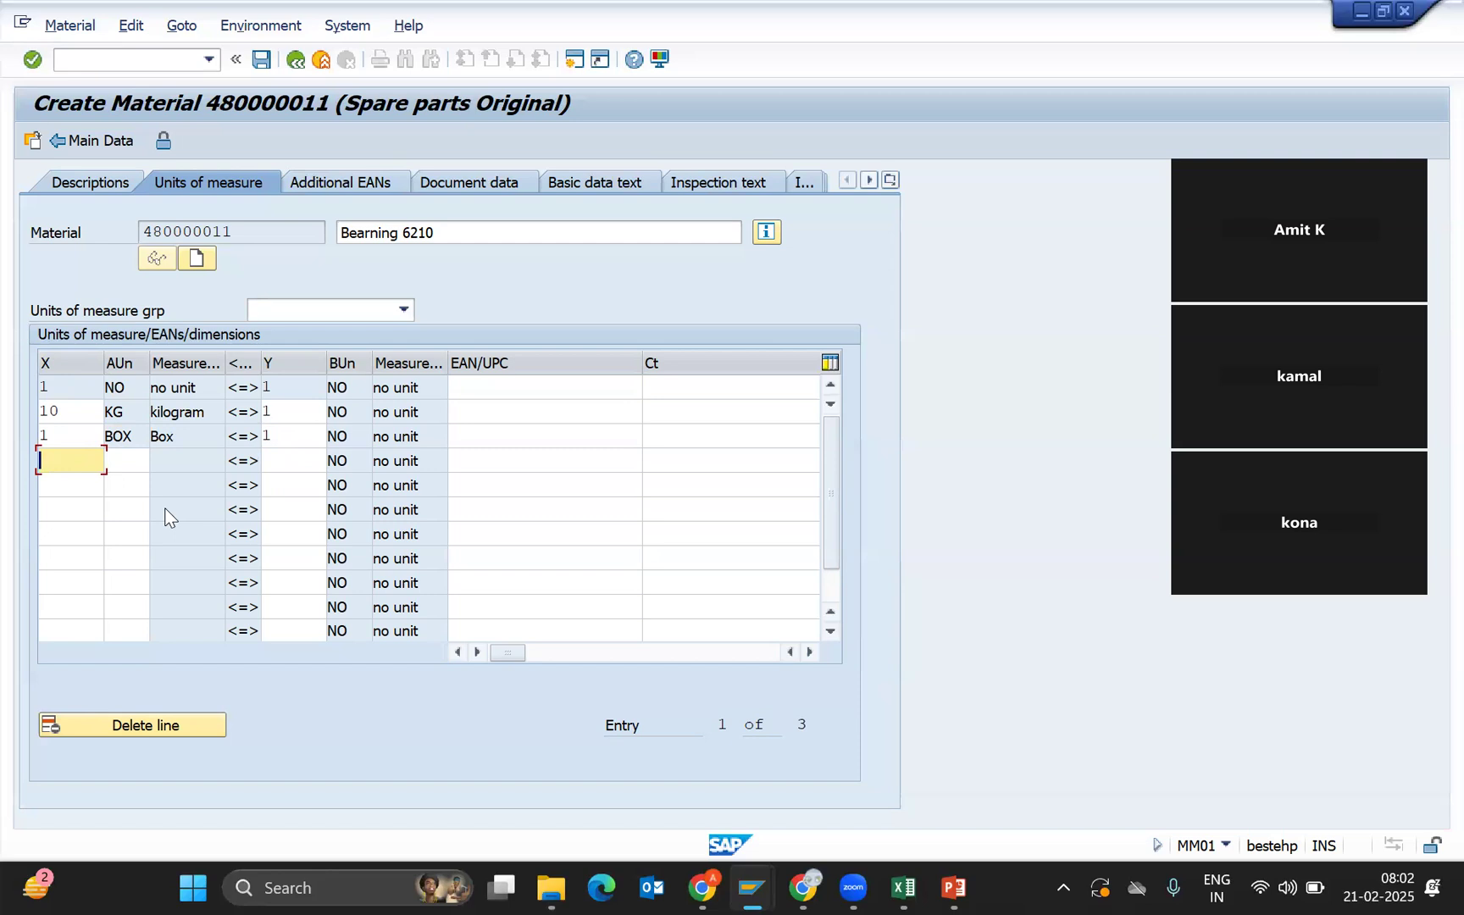
left_click(79, 412)
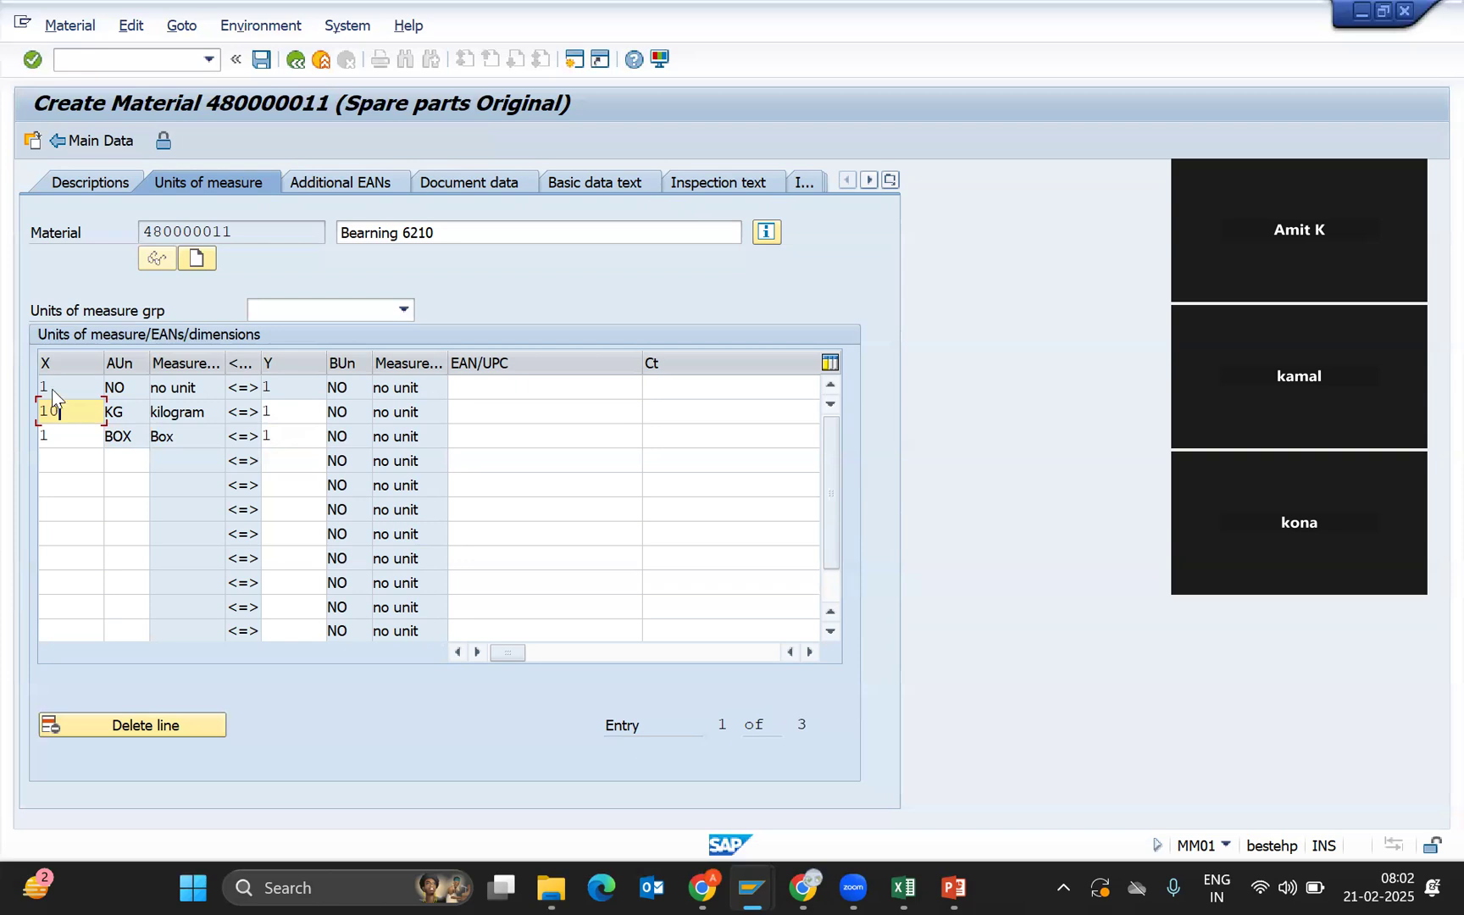
left_click(52, 390)
Go back from Units of measure to the Basic data 1 view.
left_click(296, 61)
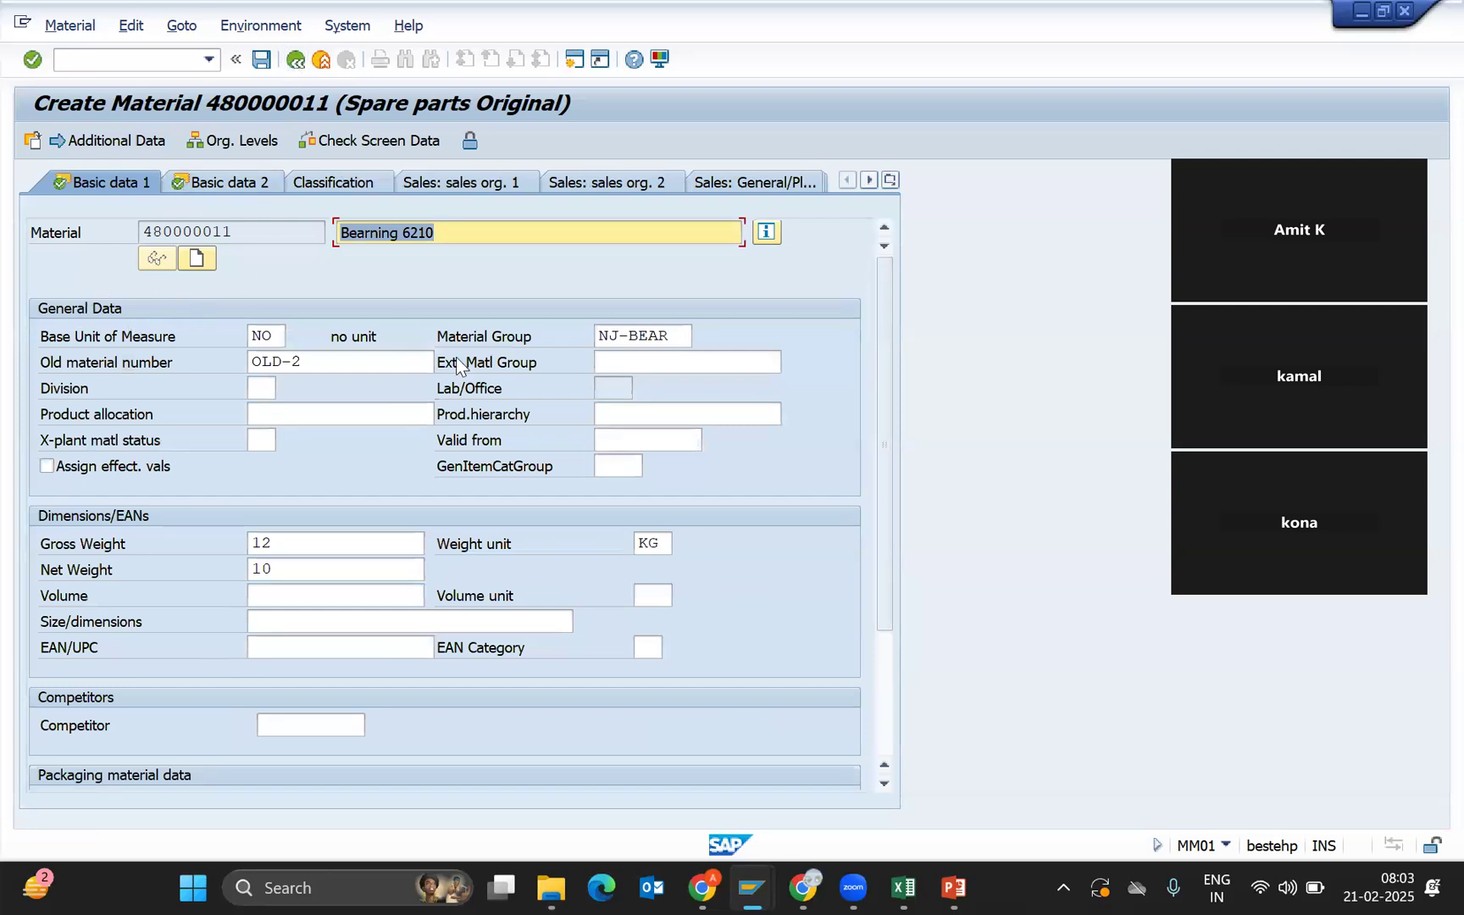
Recheck the units of measure, pass through Basic data 2, and reach Purchasing for plant NJ01.
left_click(275, 339)
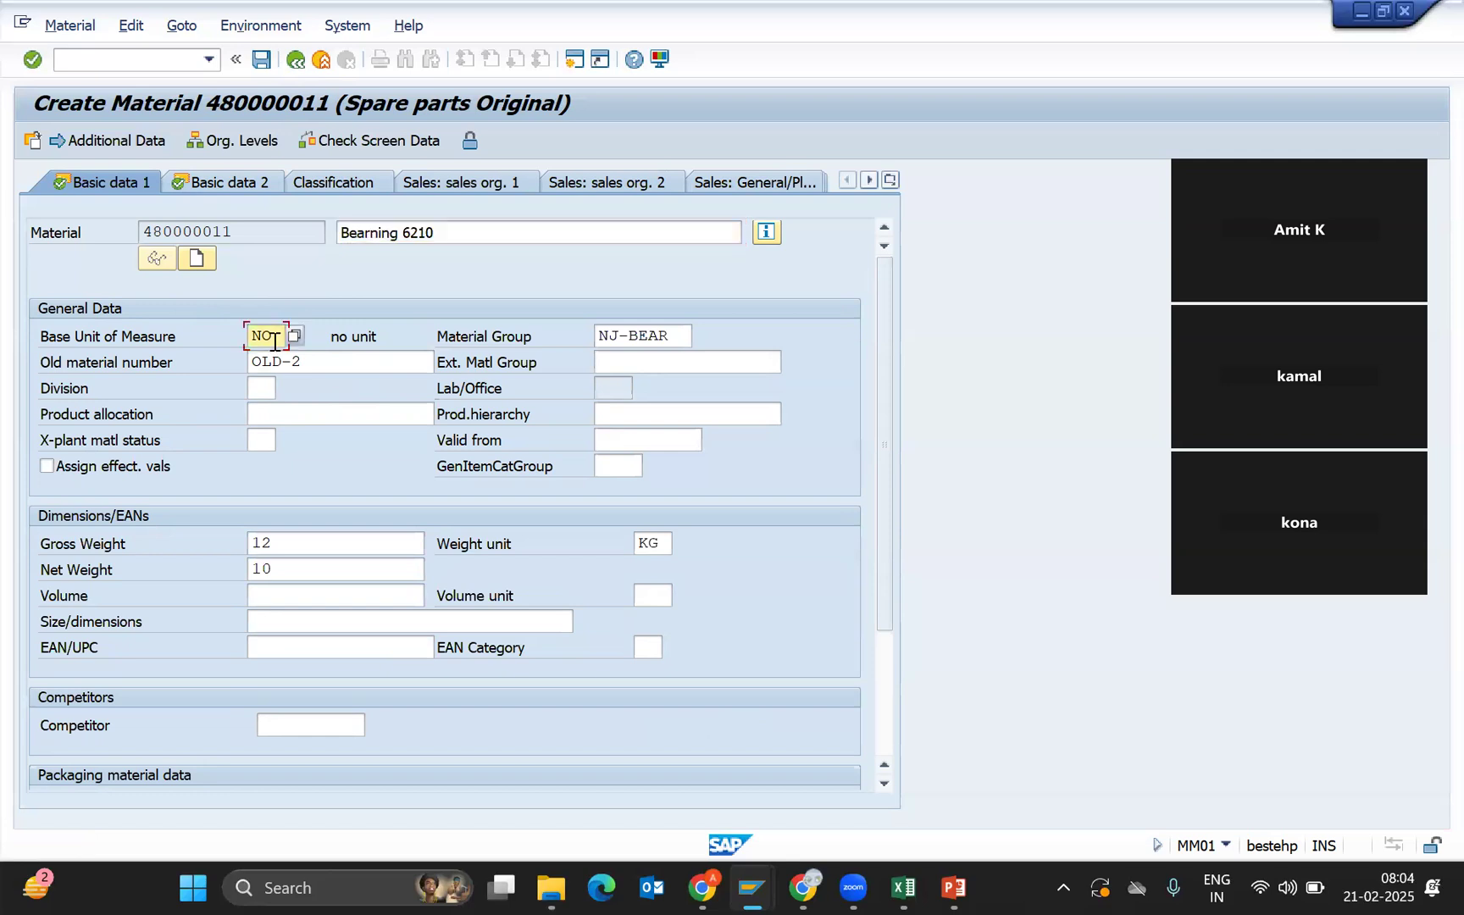
left_click(125, 143)
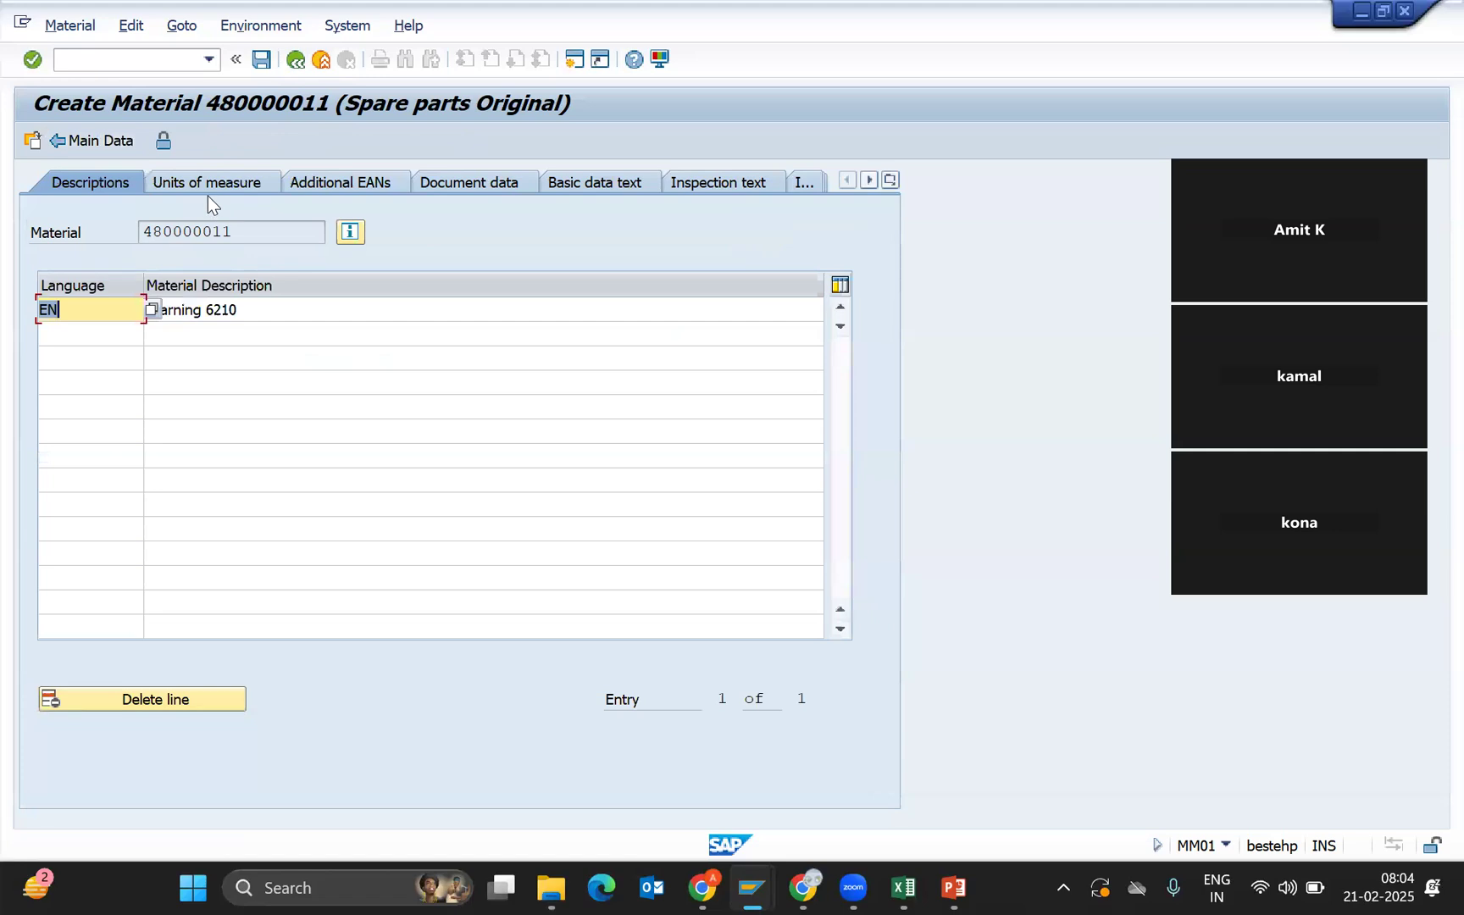
left_click(211, 183)
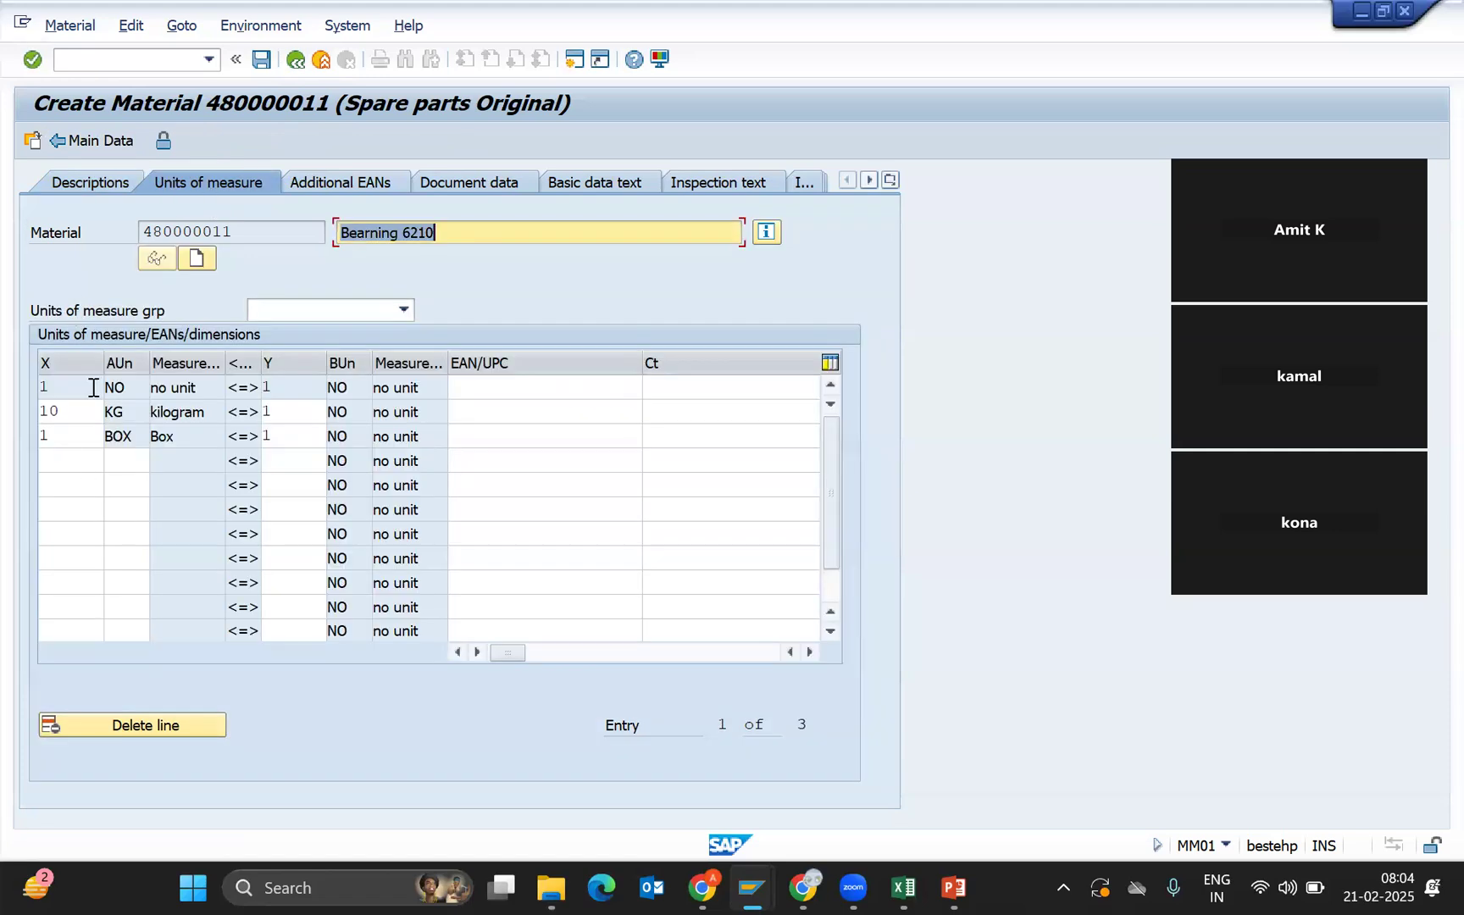
left_click(294, 61)
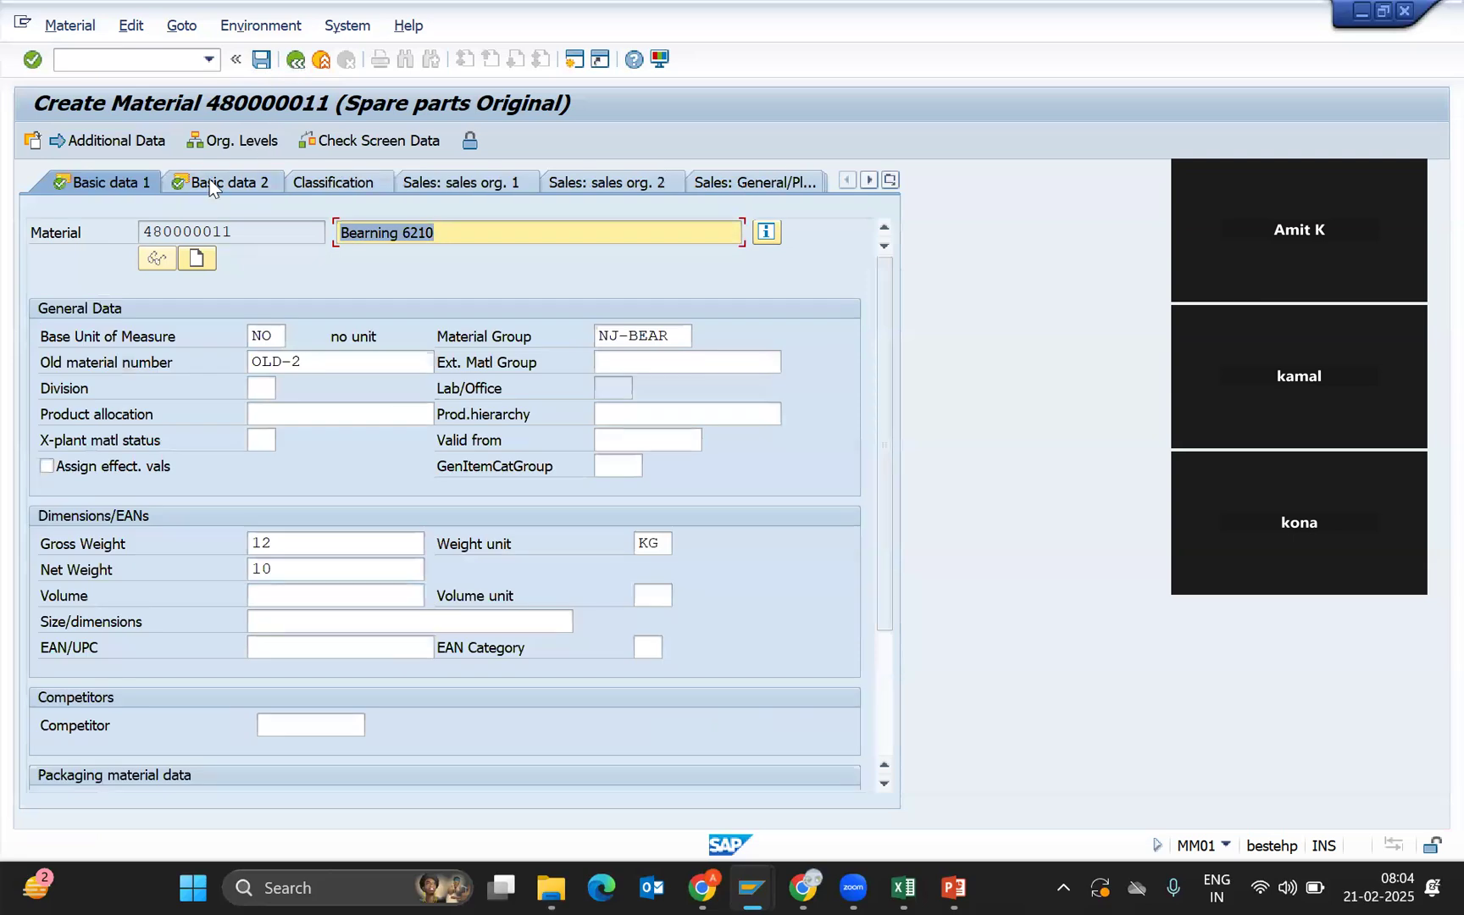
left_click(210, 185)
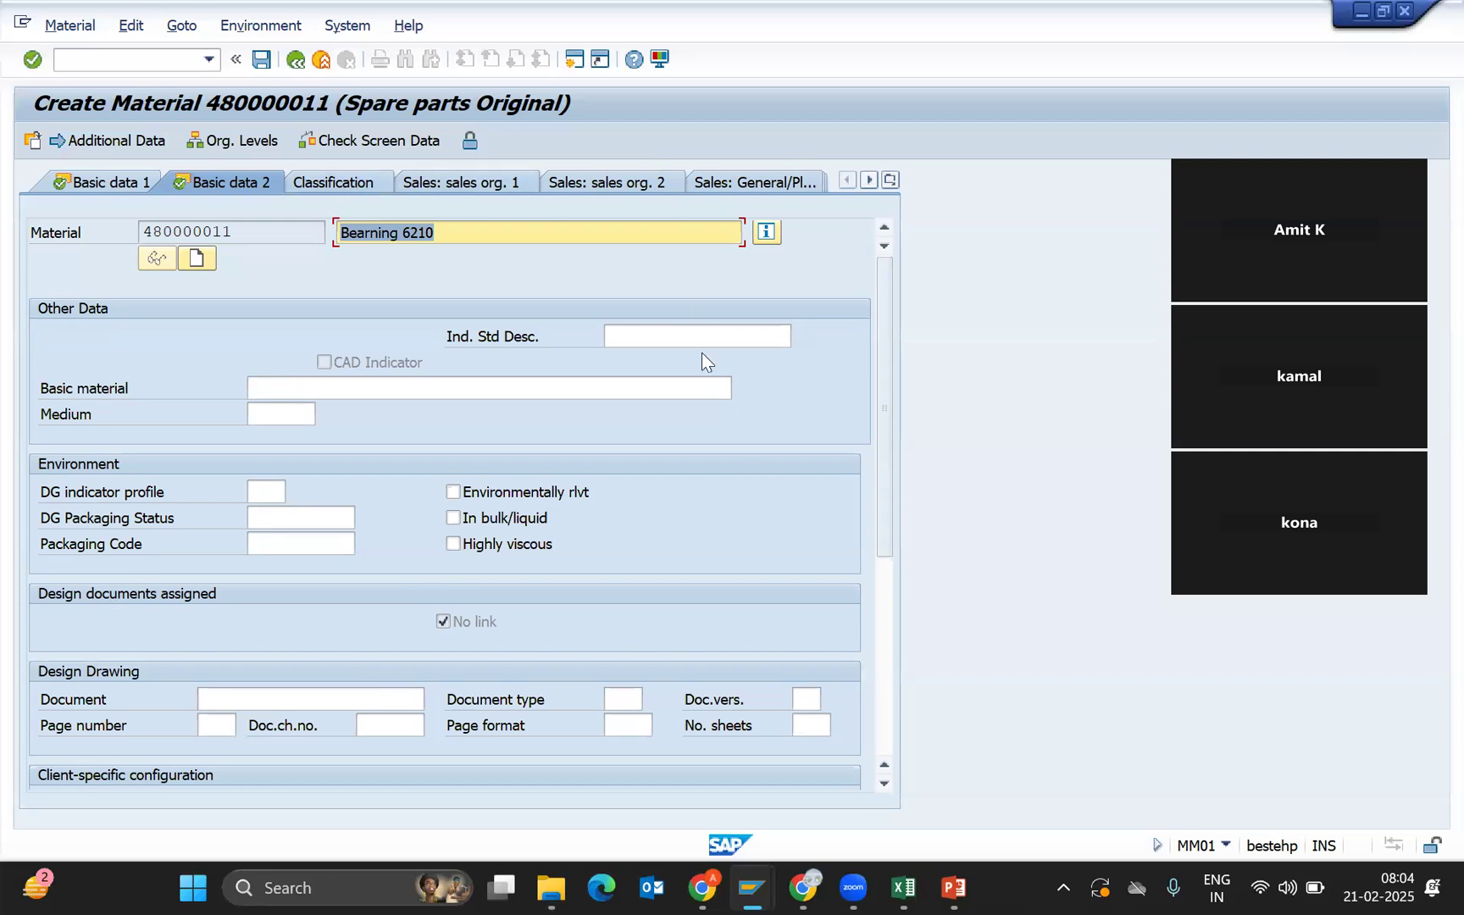
key("Return")
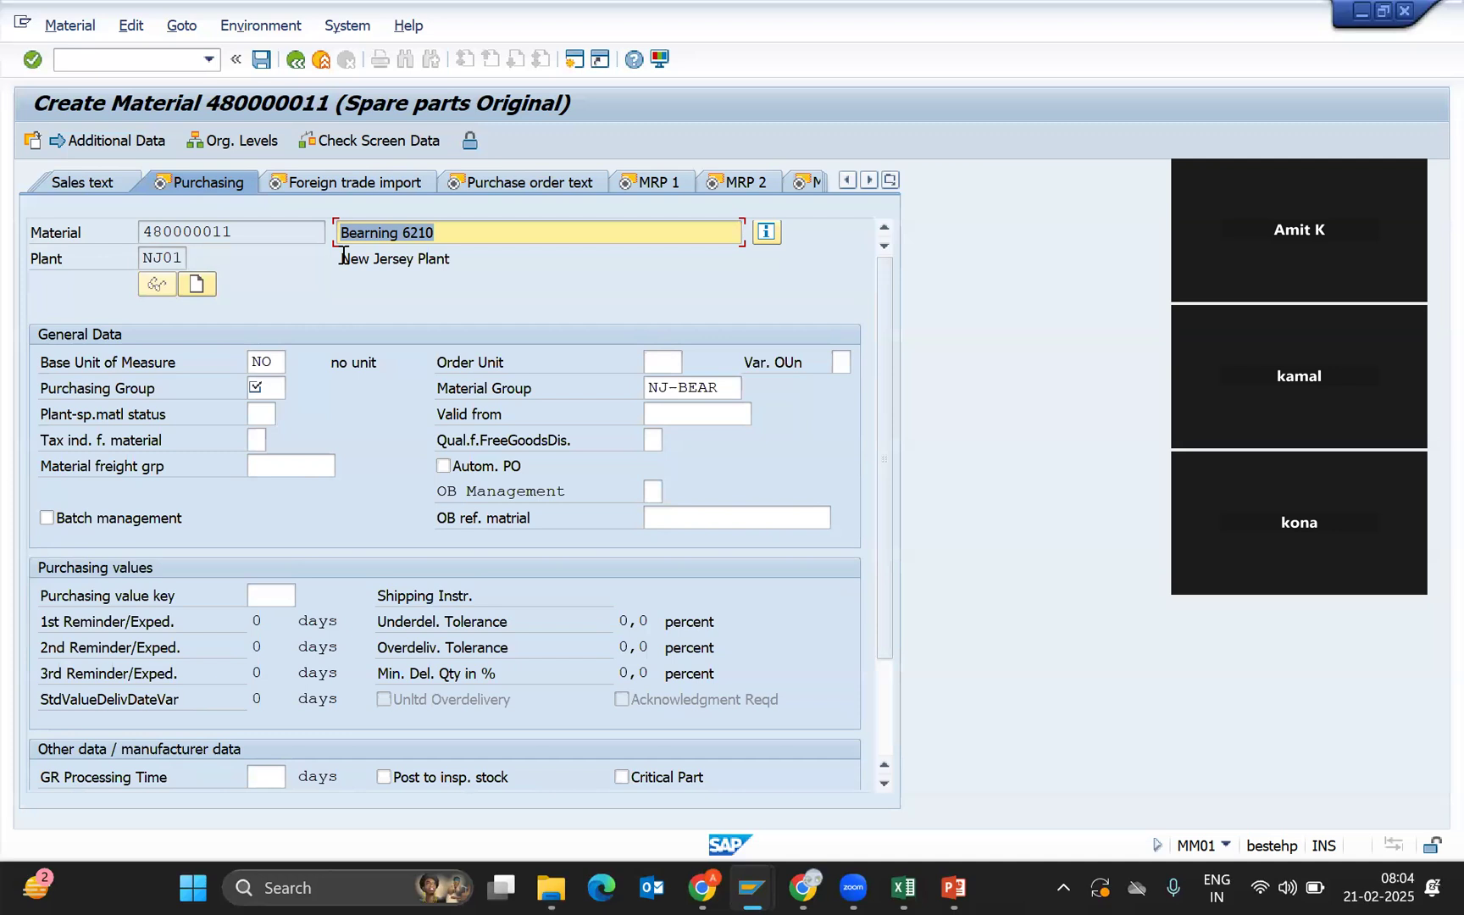
Open the order unit value list next to base unit NO, then close it unchosen.
left_click(272, 363)
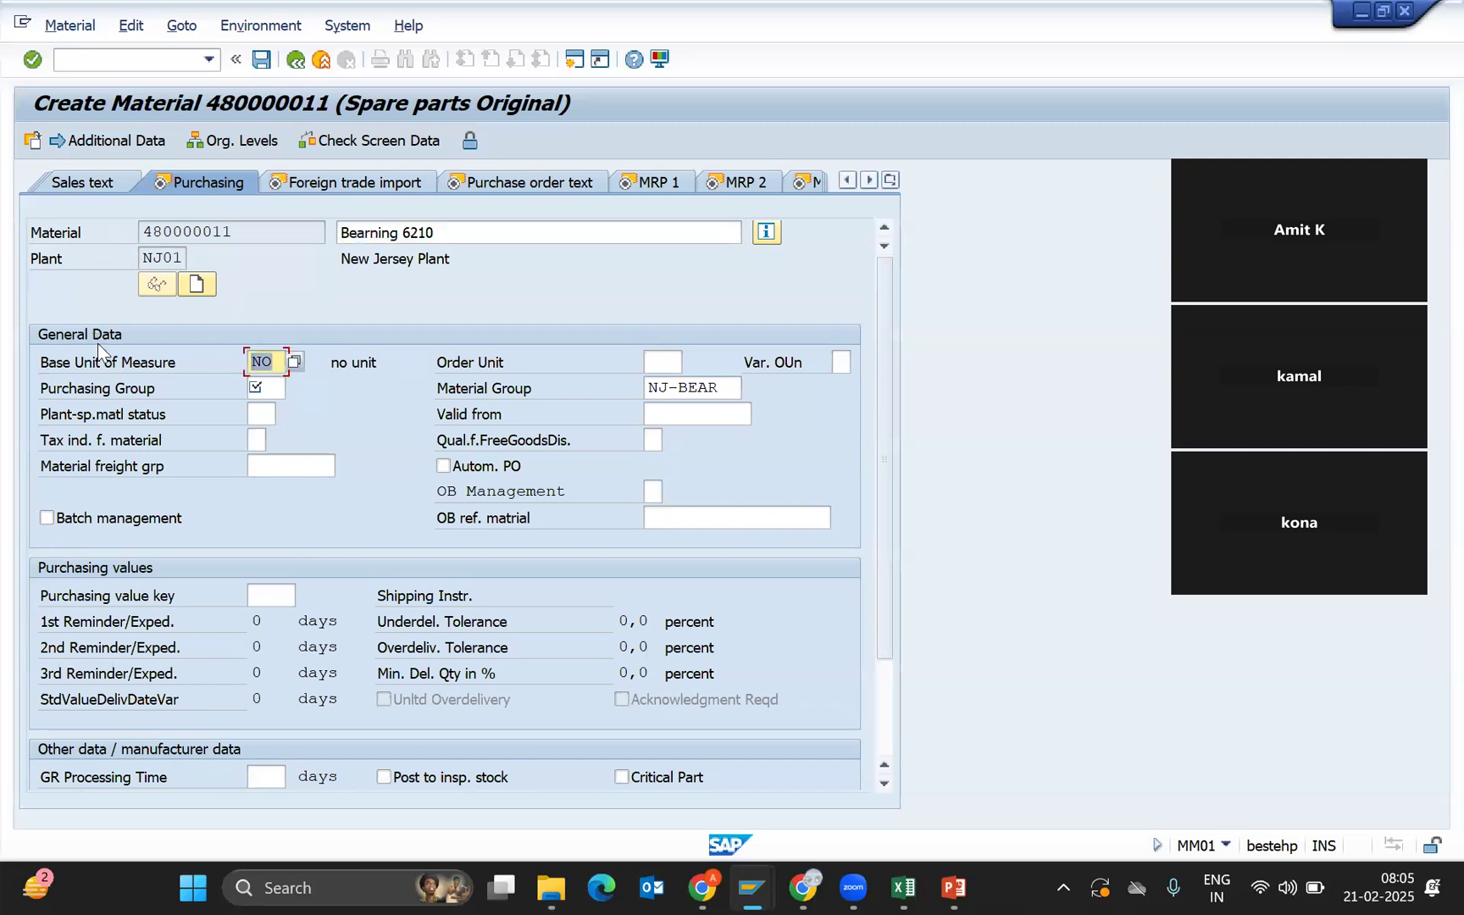
left_click(661, 365)
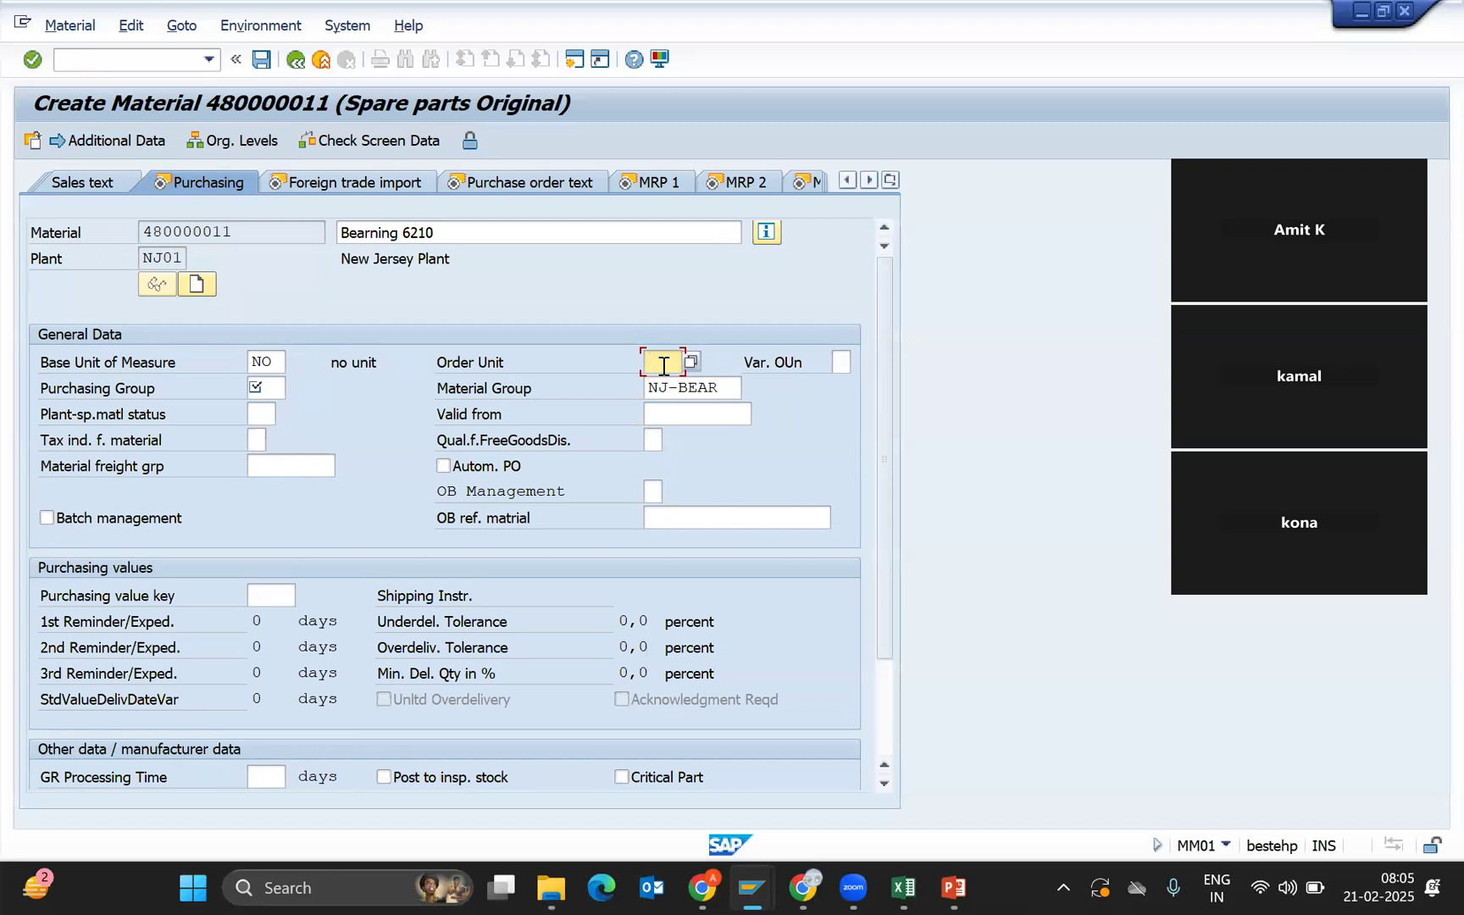
left_click(691, 362)
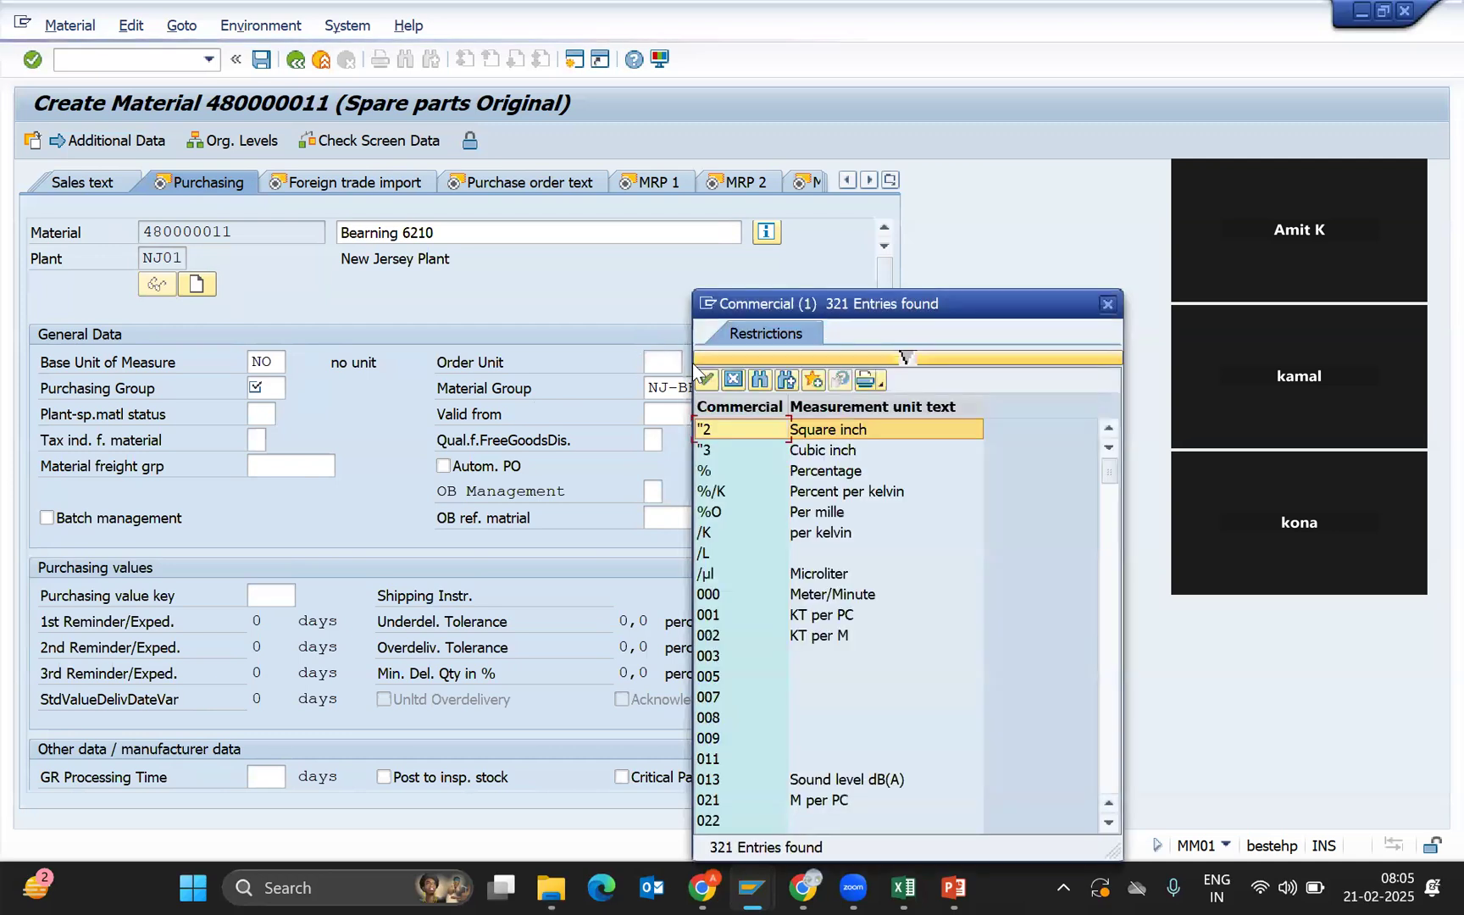
left_click(1108, 305)
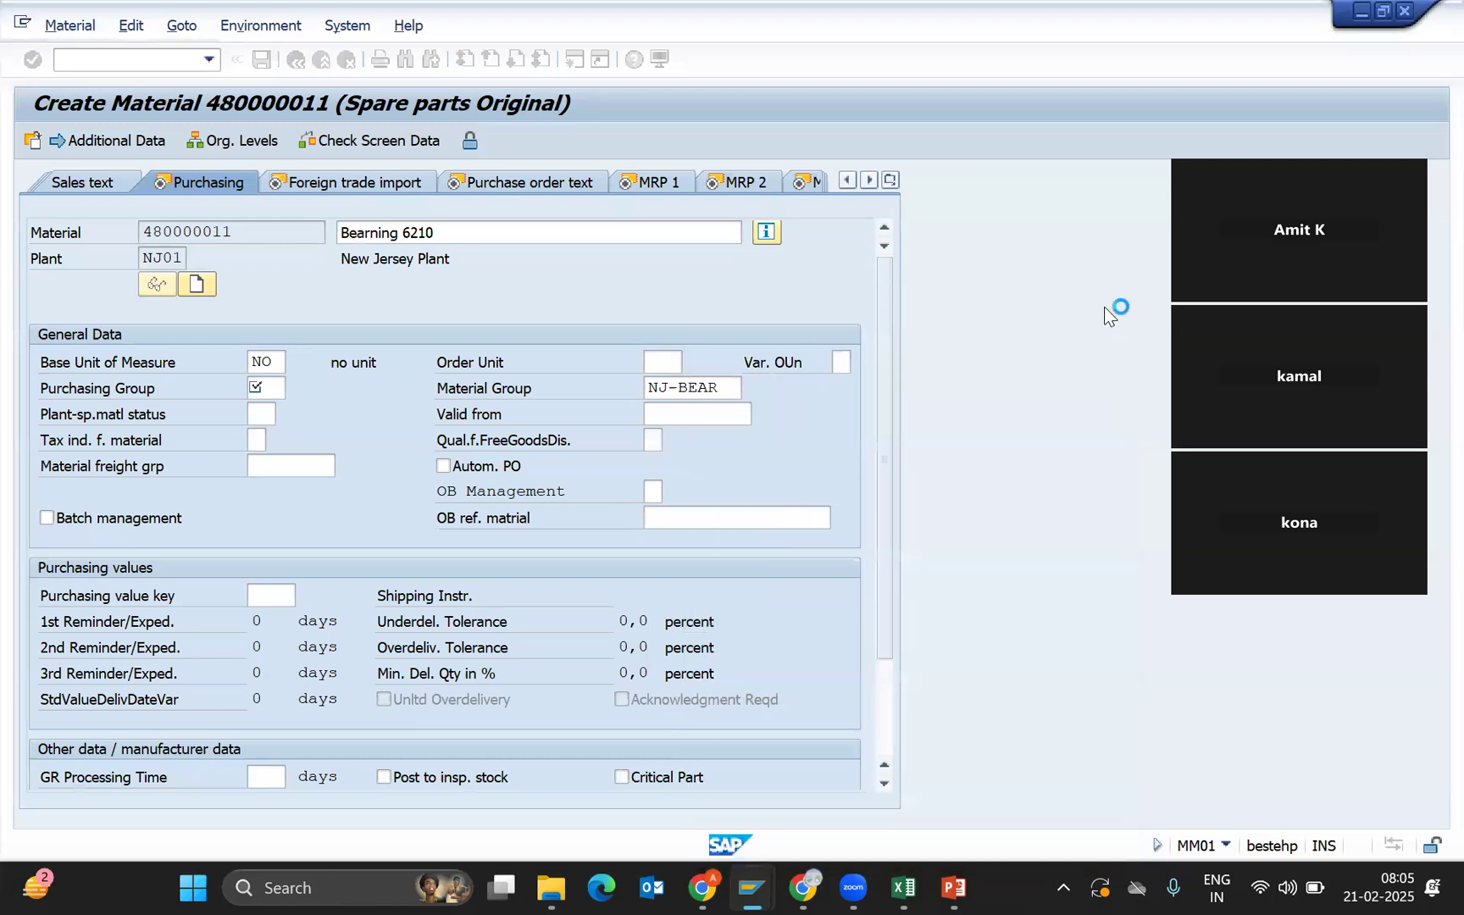
left_click(270, 364)
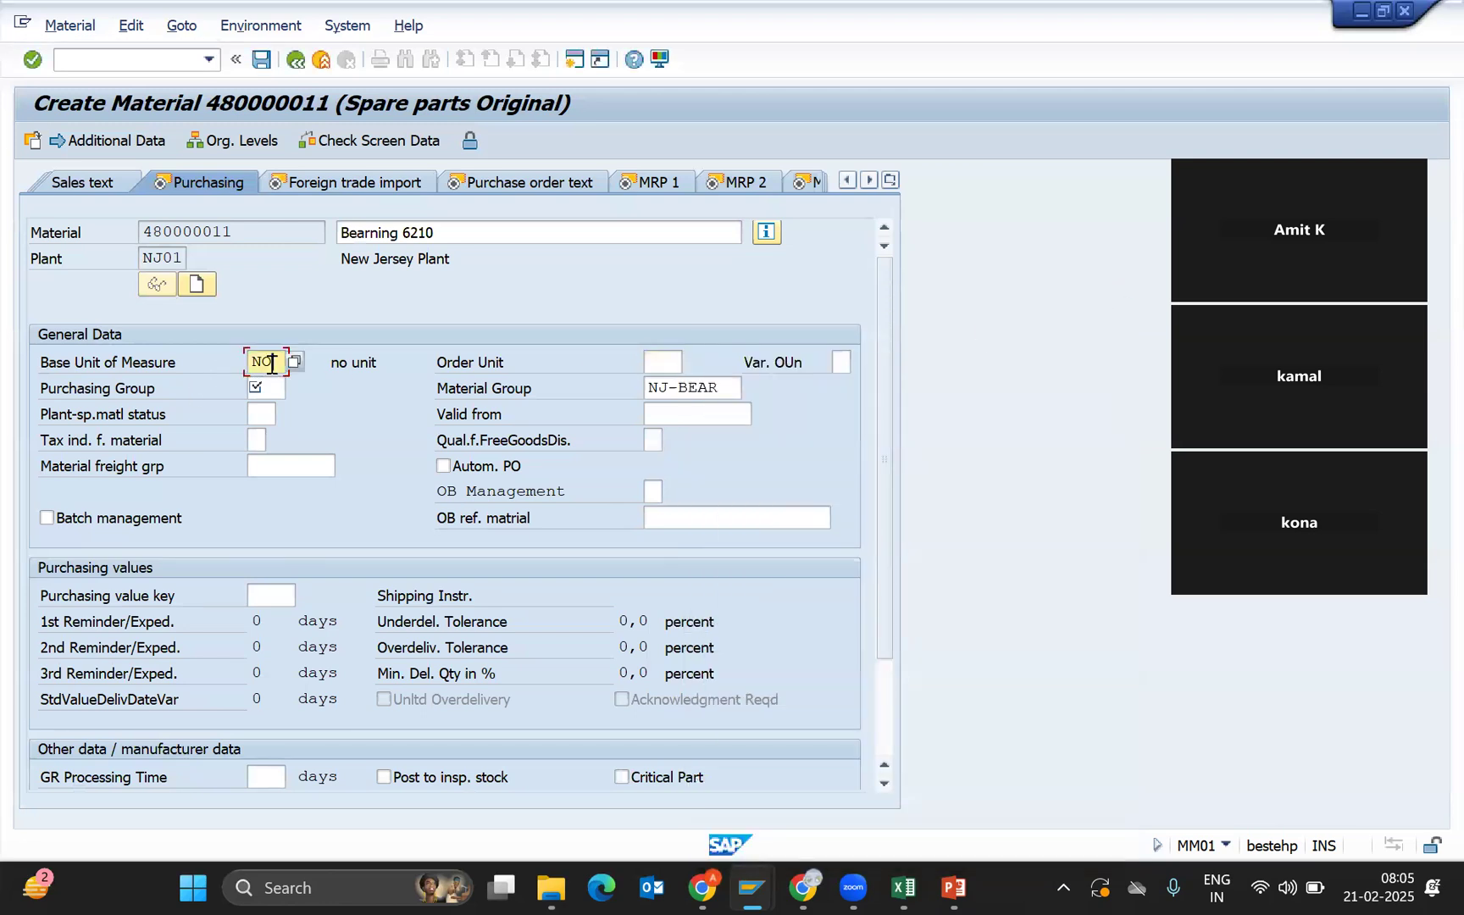
left_click(675, 364)
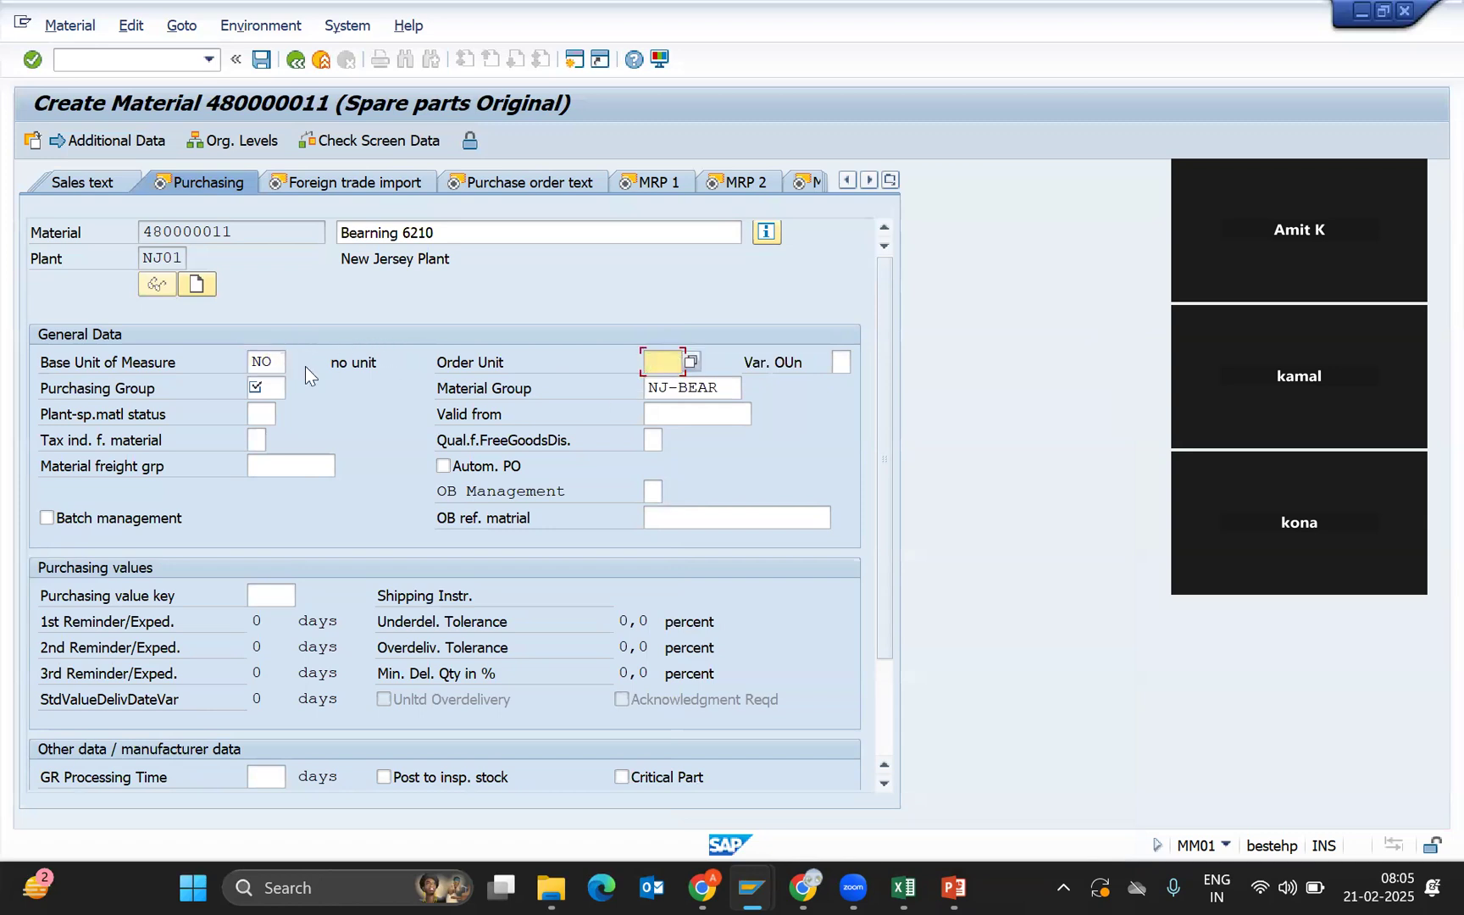
left_click(270, 365)
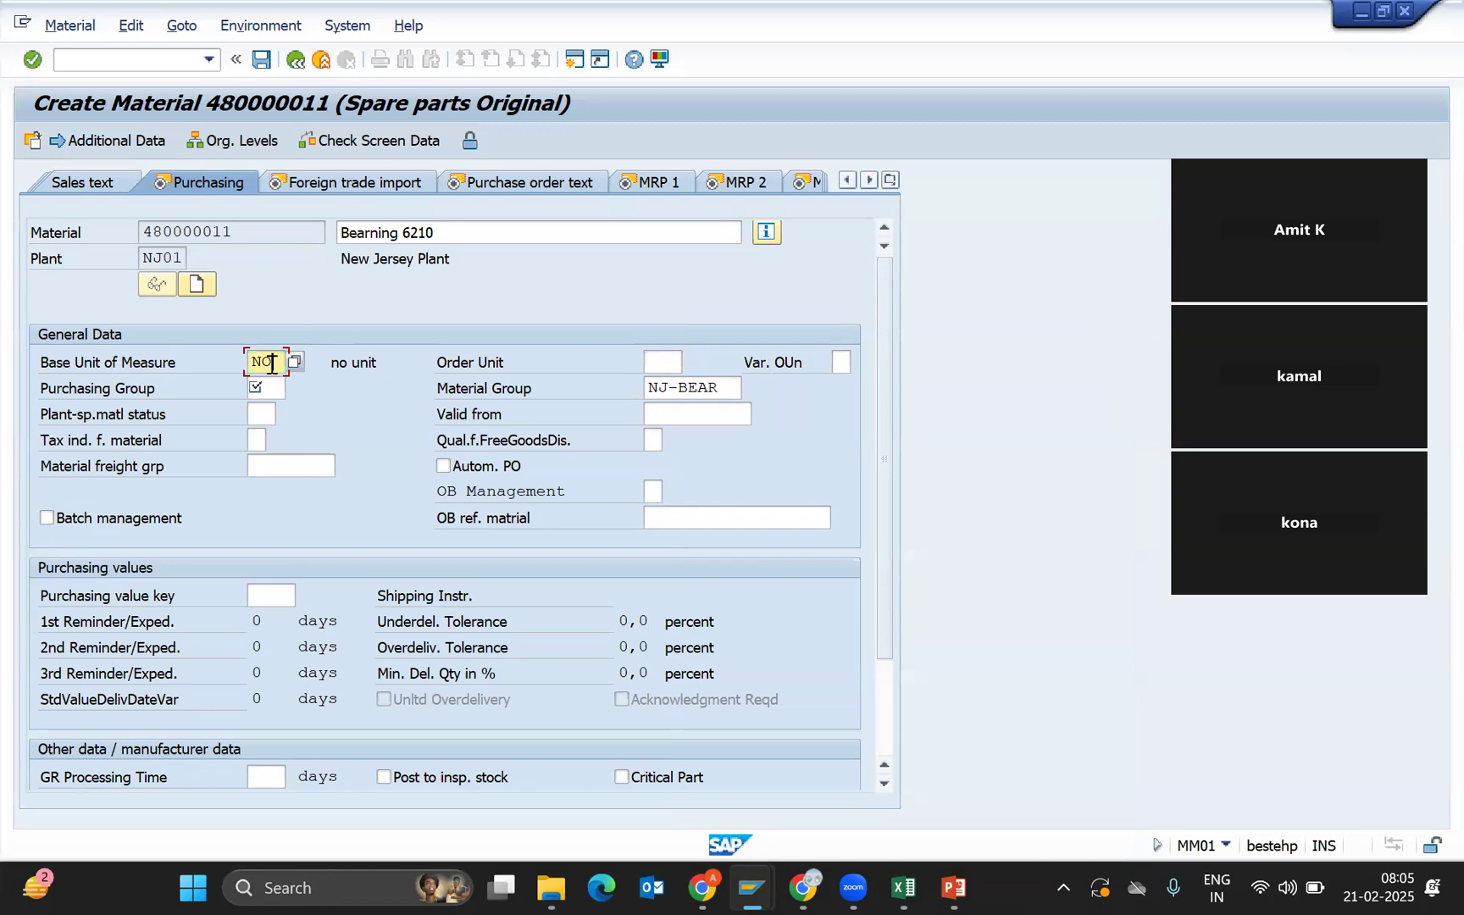
left_click(662, 364)
Search the unit list for 'box' and set BOX as the order unit.
left_click(692, 364)
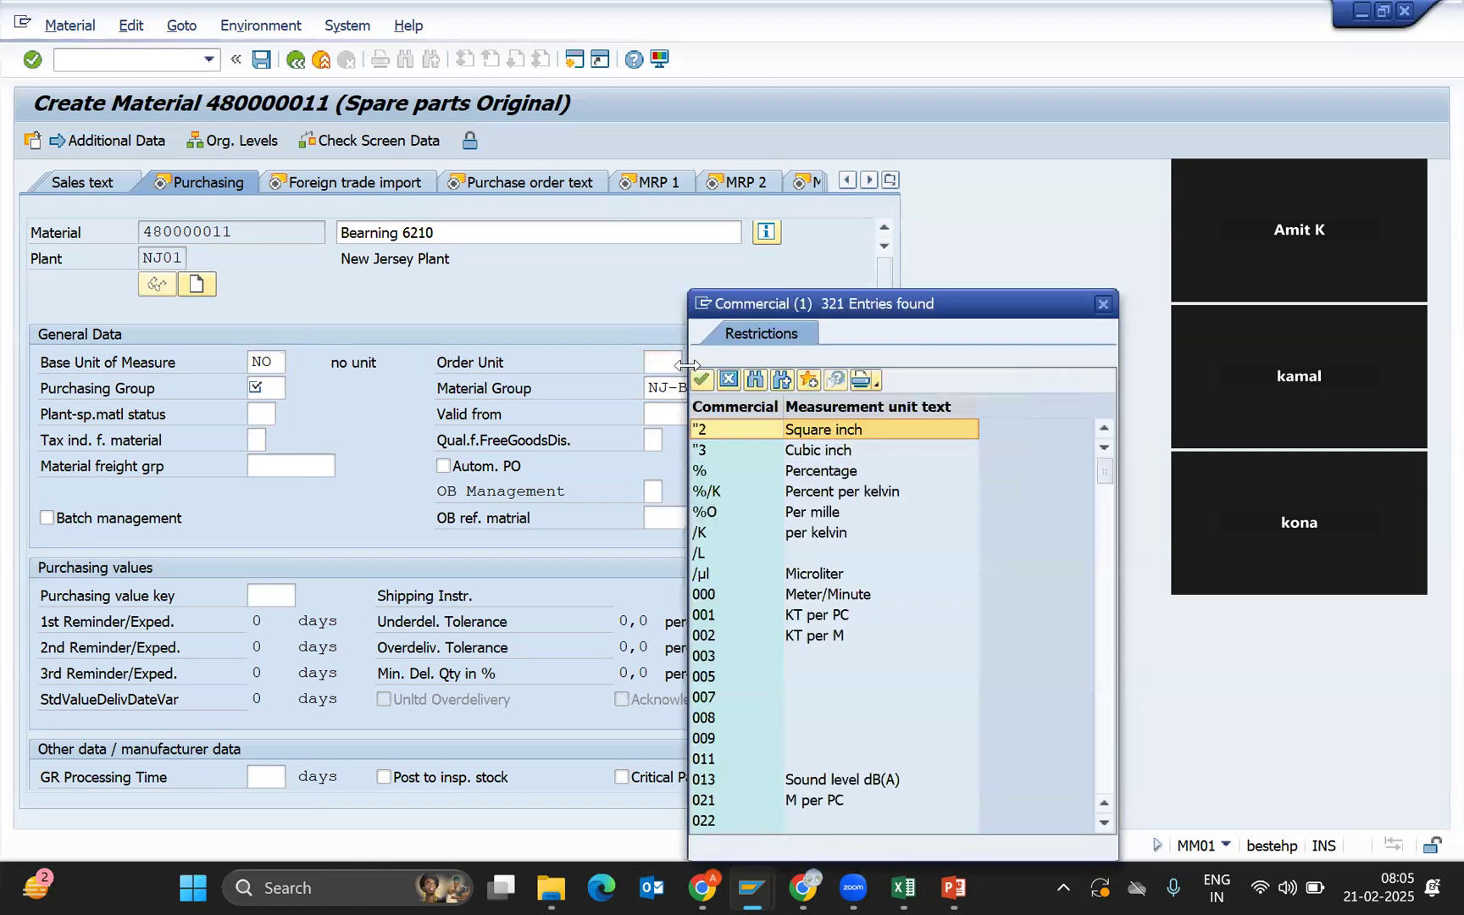
key("ctrl+f")
type("box")
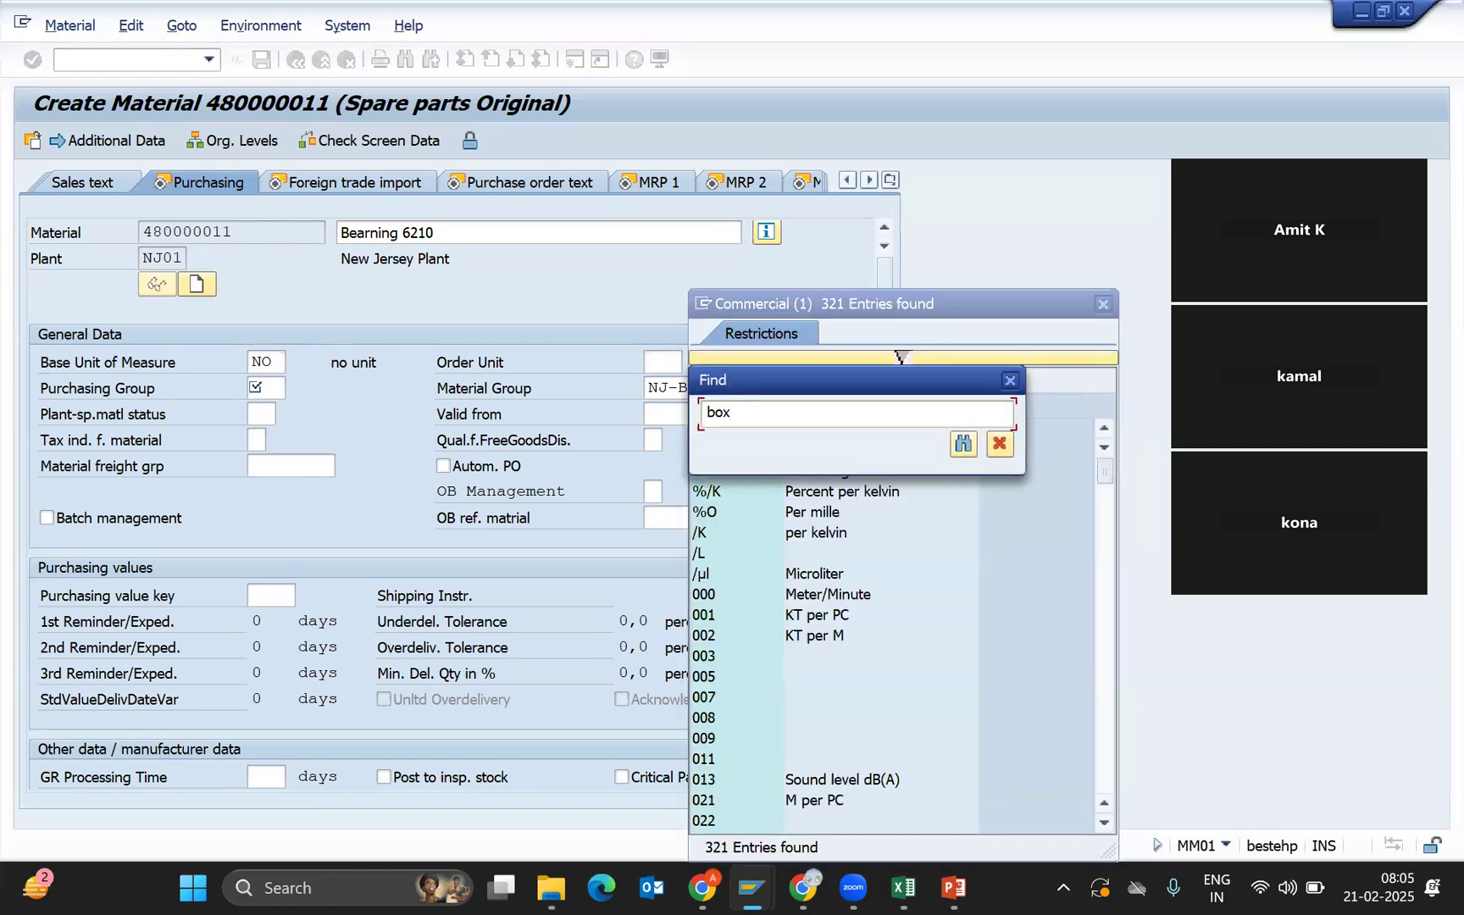
key("Return")
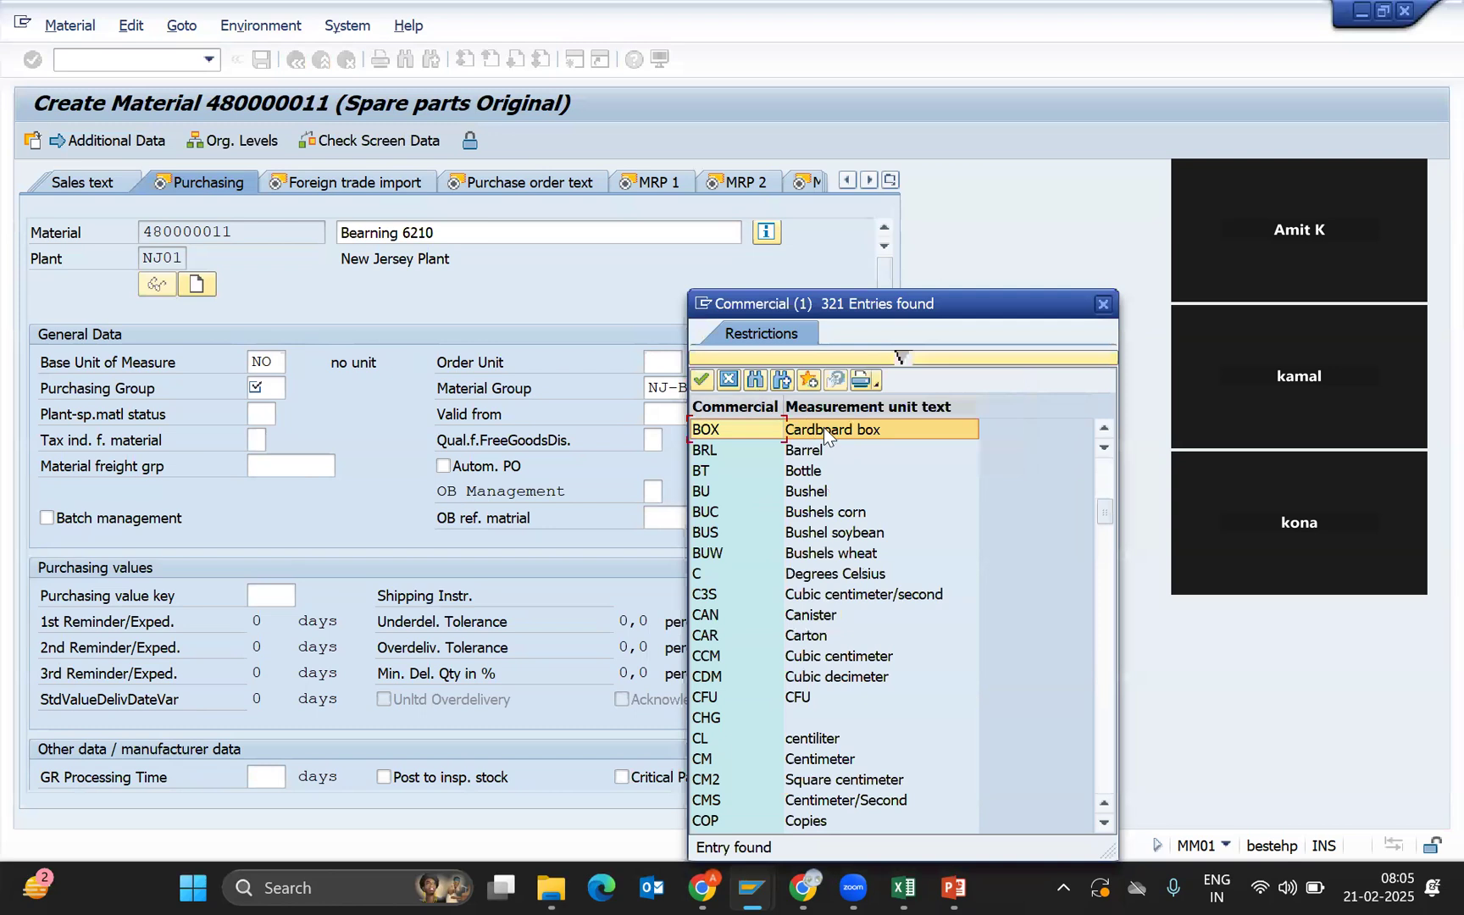
double_click(823, 427)
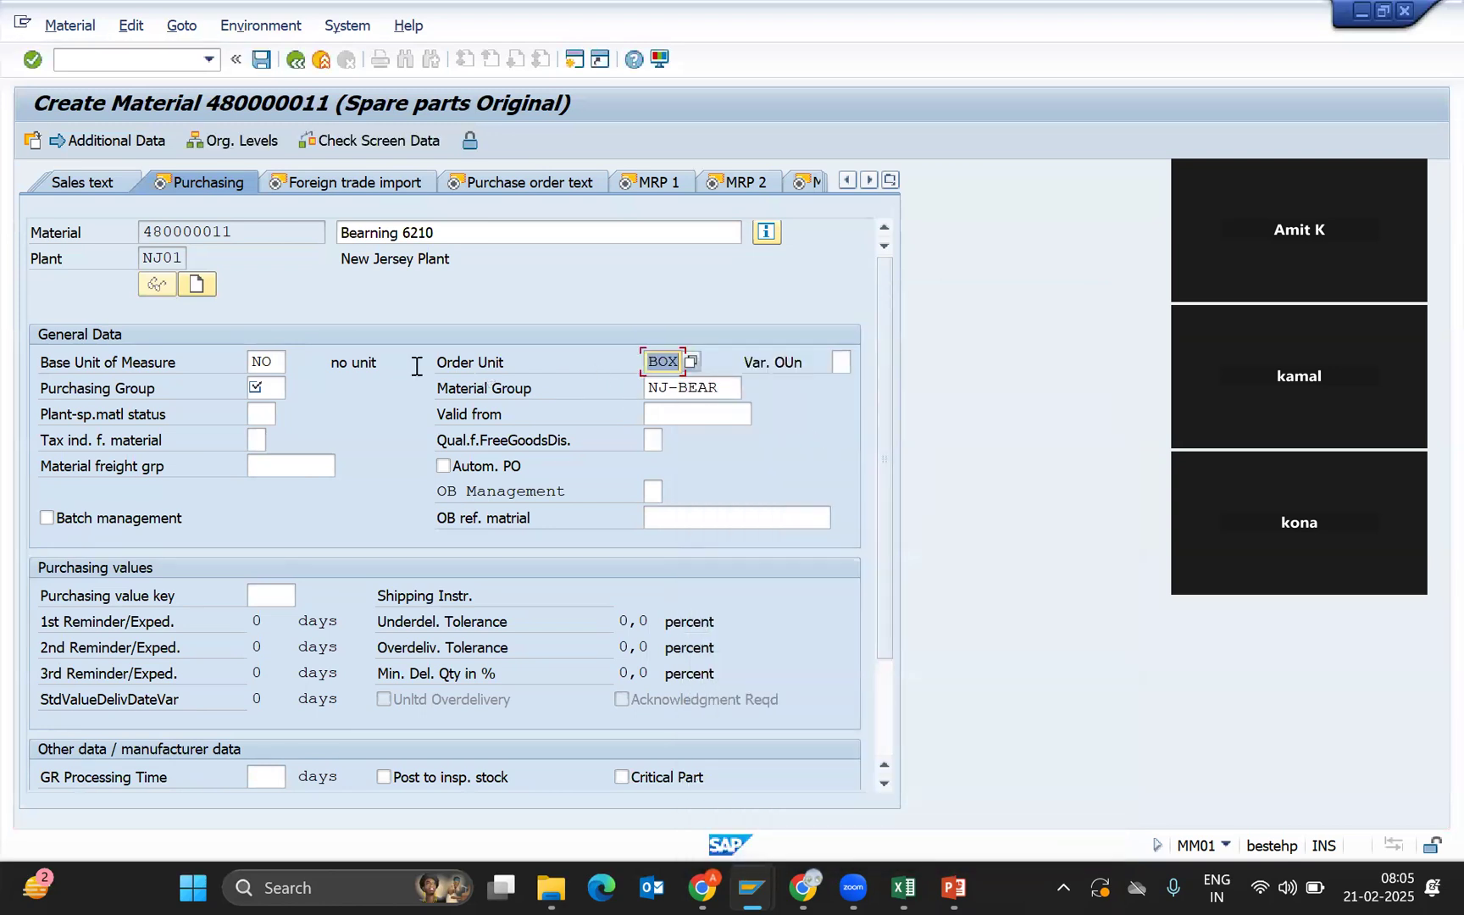
left_click(277, 370)
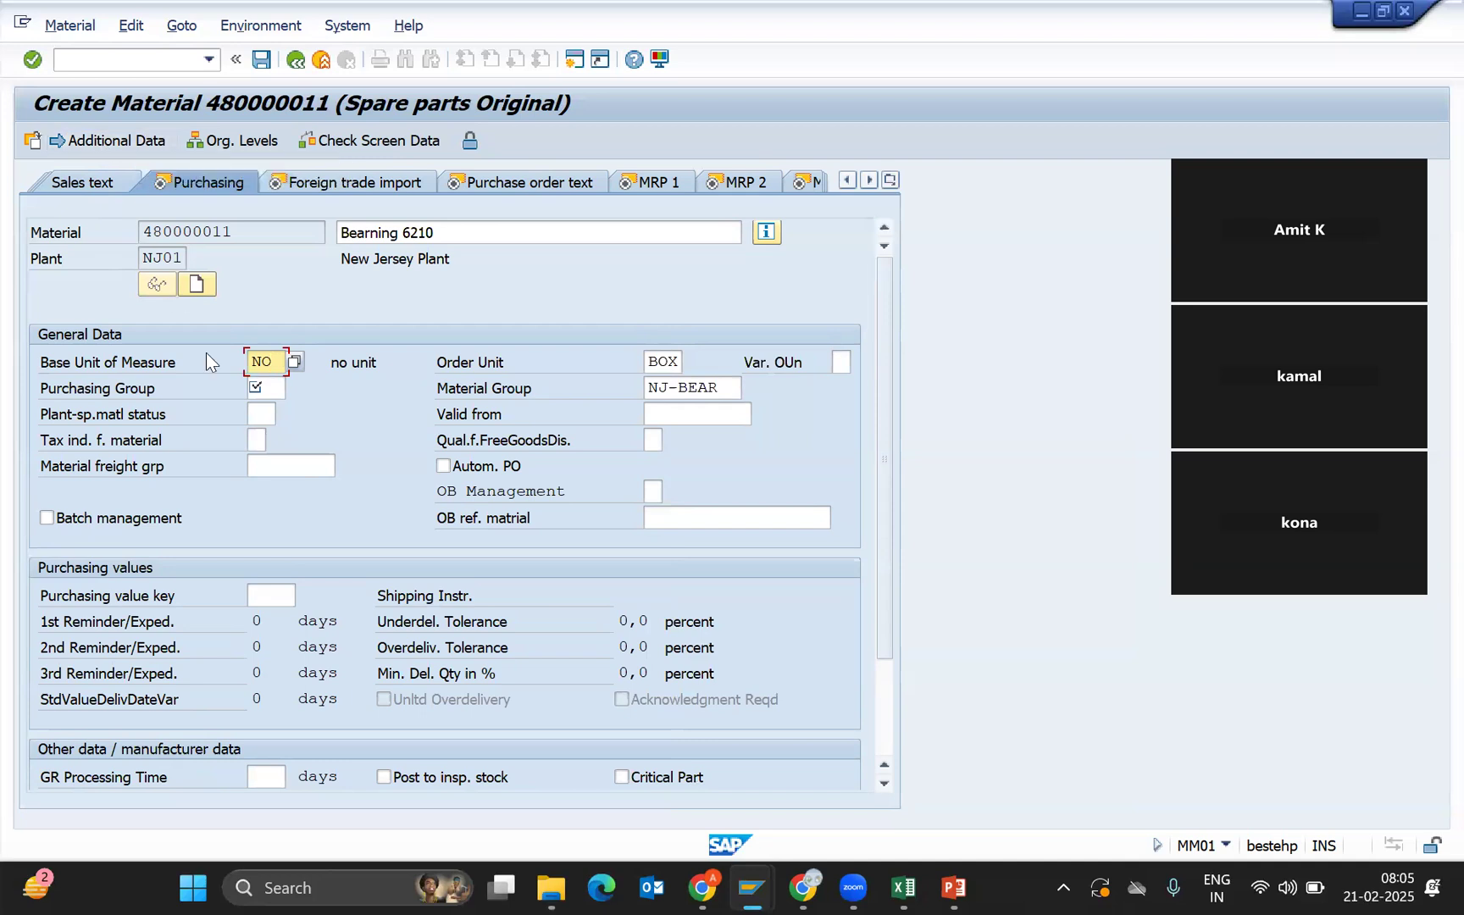
left_click_drag(271, 370, 205, 370)
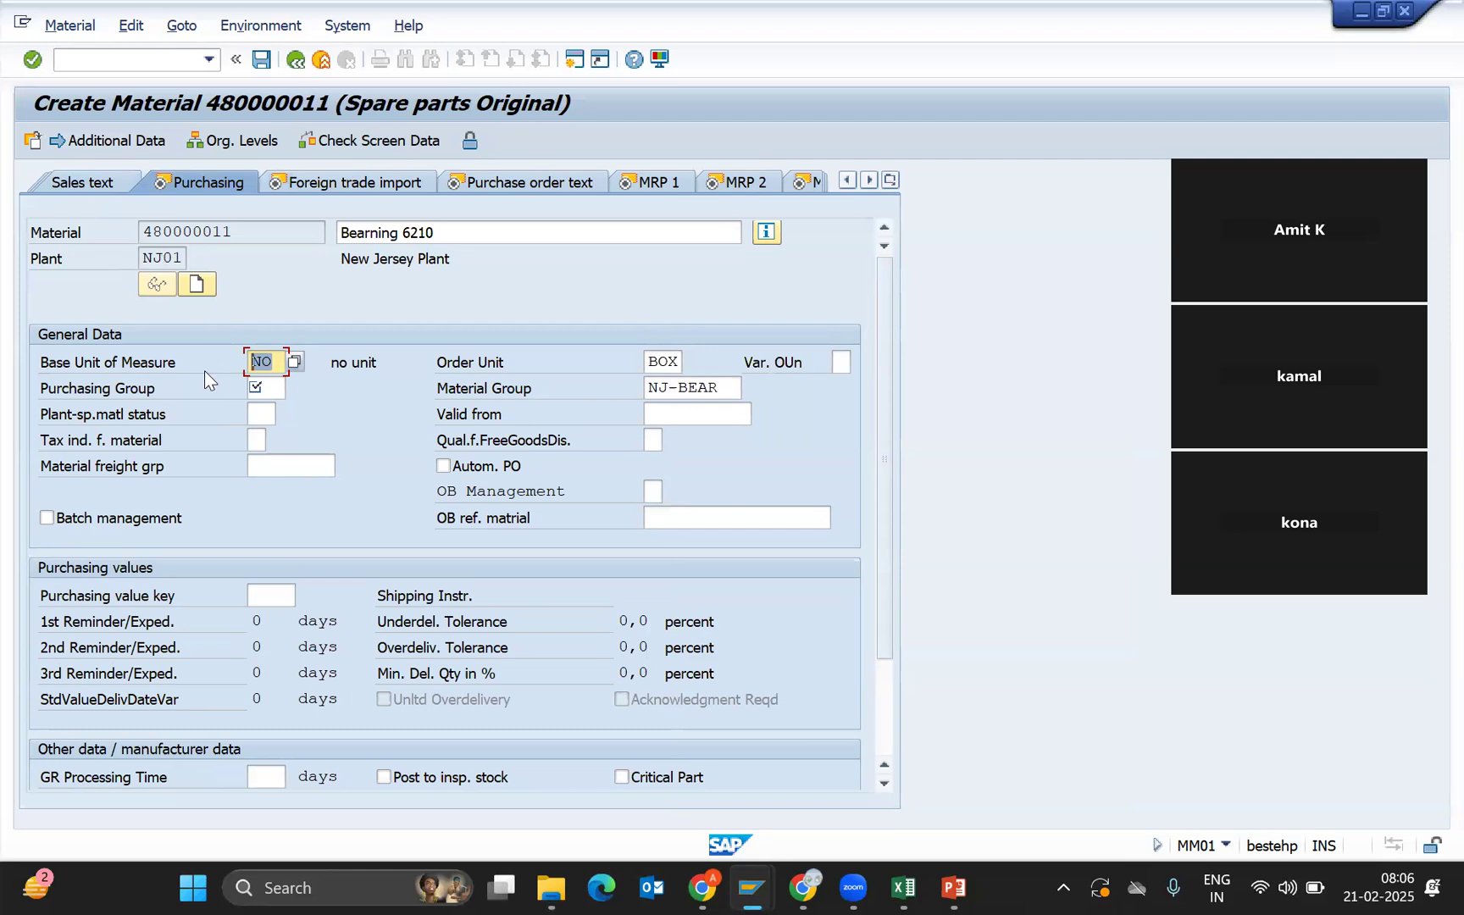
left_click(661, 364)
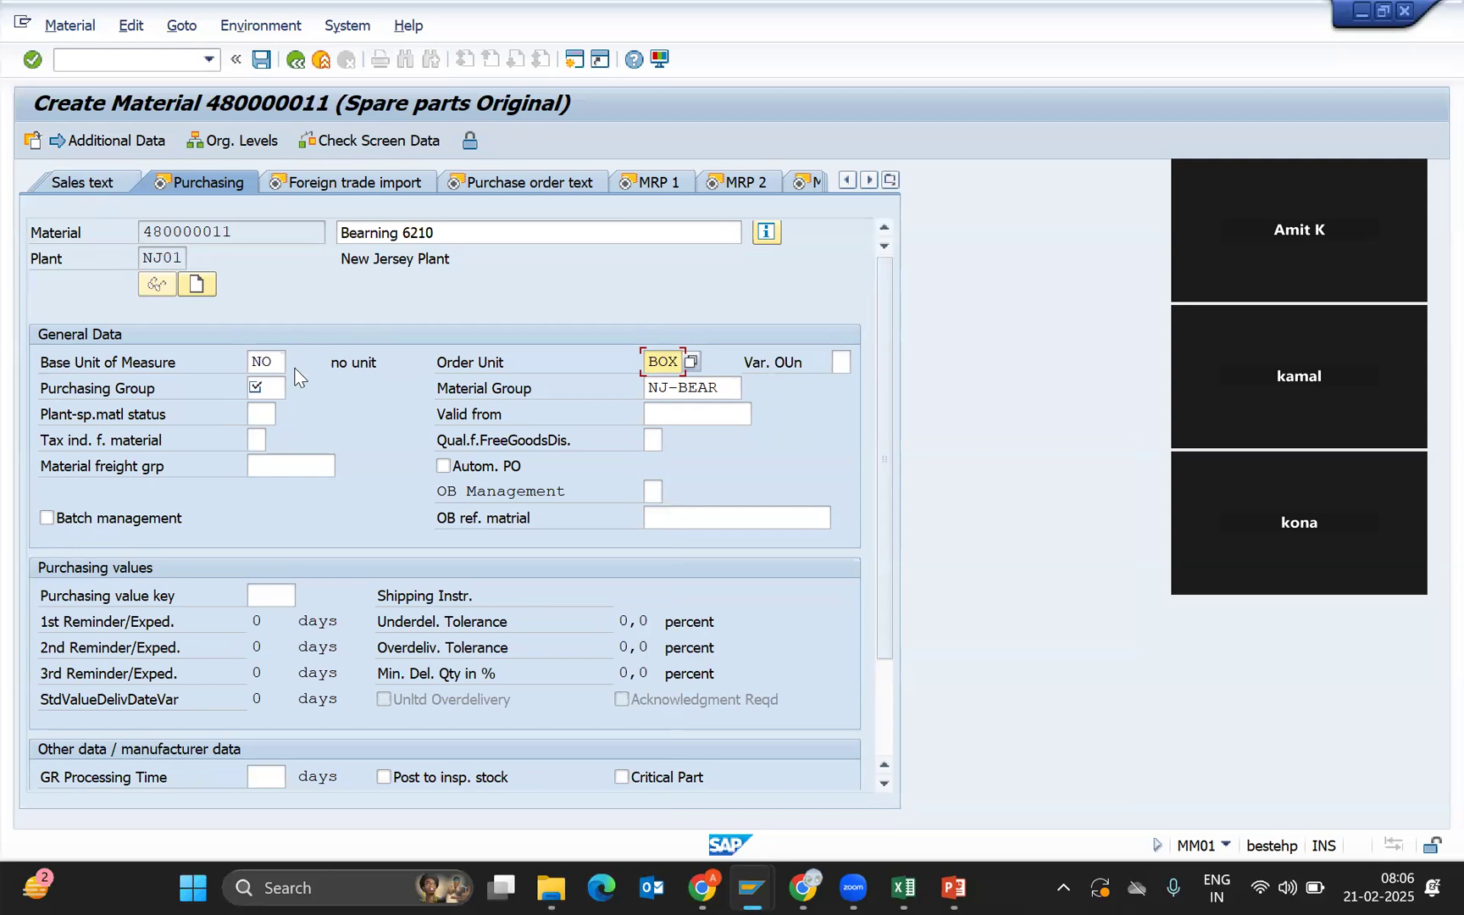
left_click(265, 387)
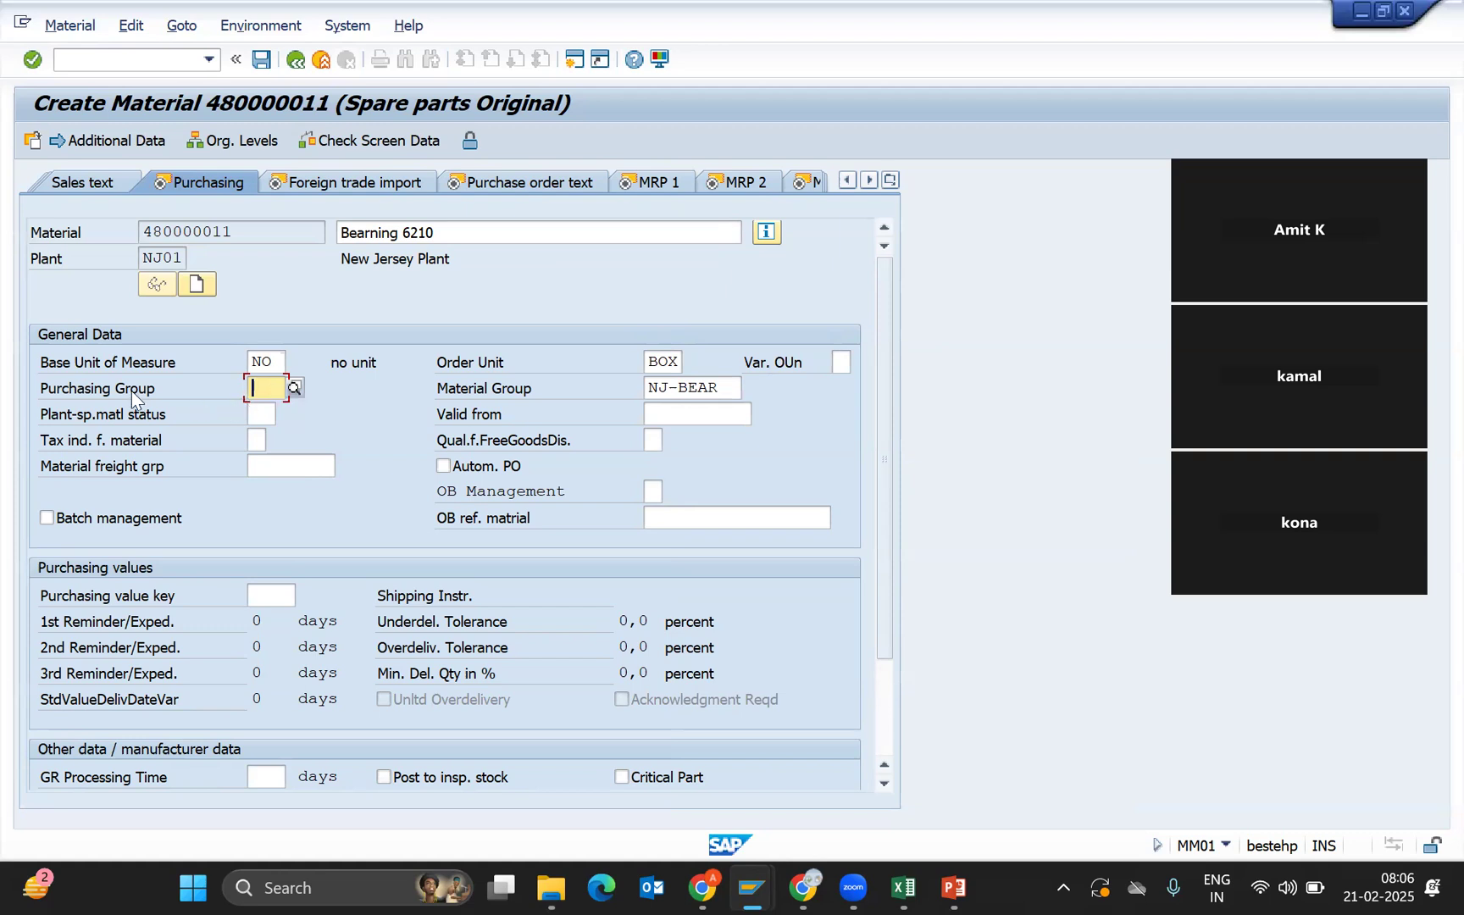
left_click(294, 389)
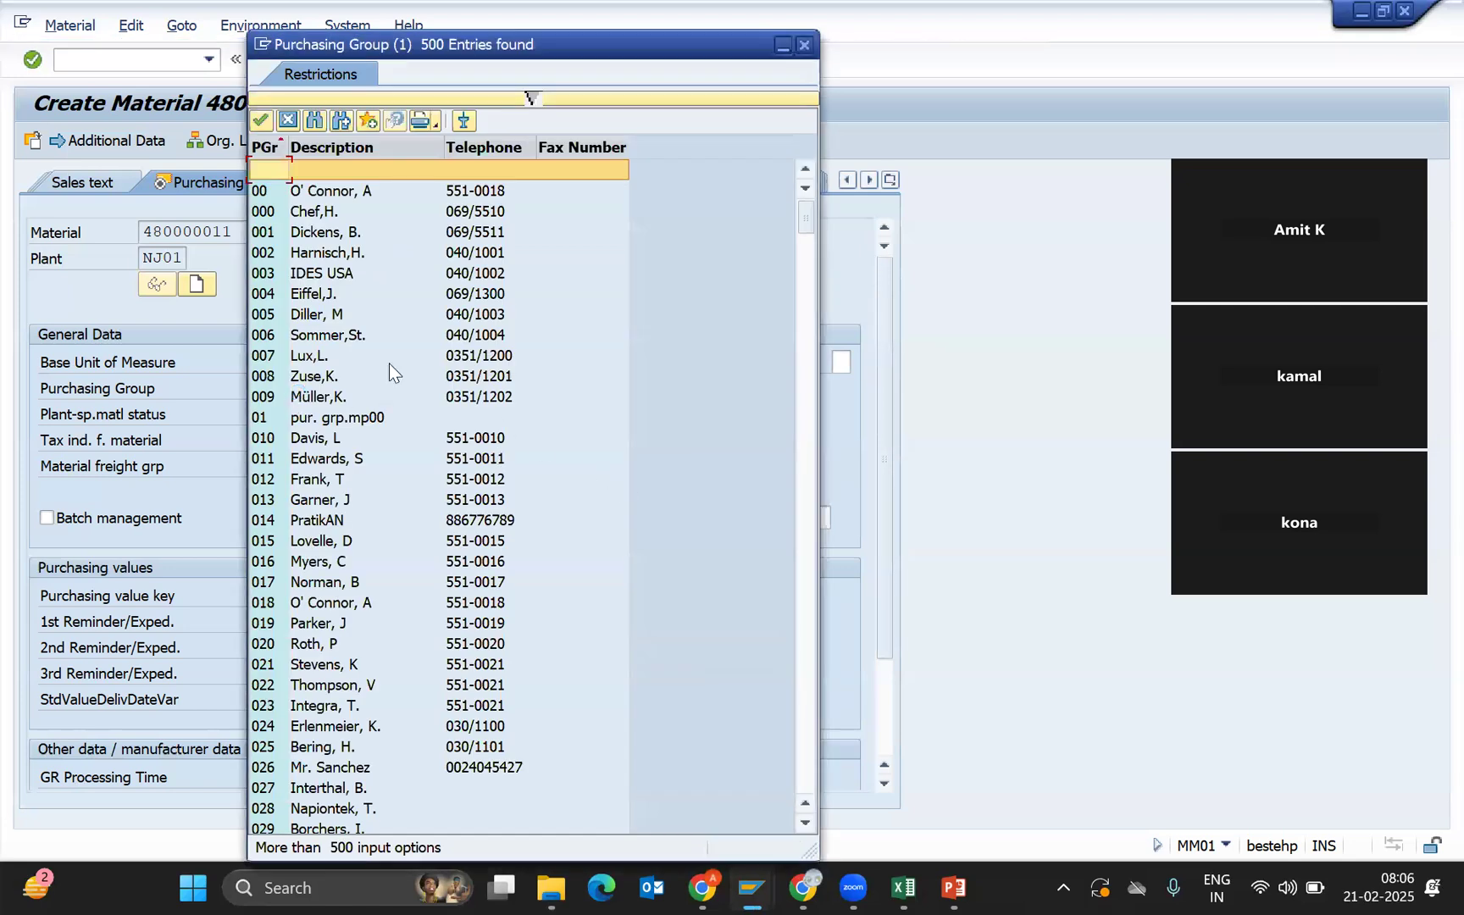
key("Down")
key("Down")
key("Down")
key("Down")
key("Down")
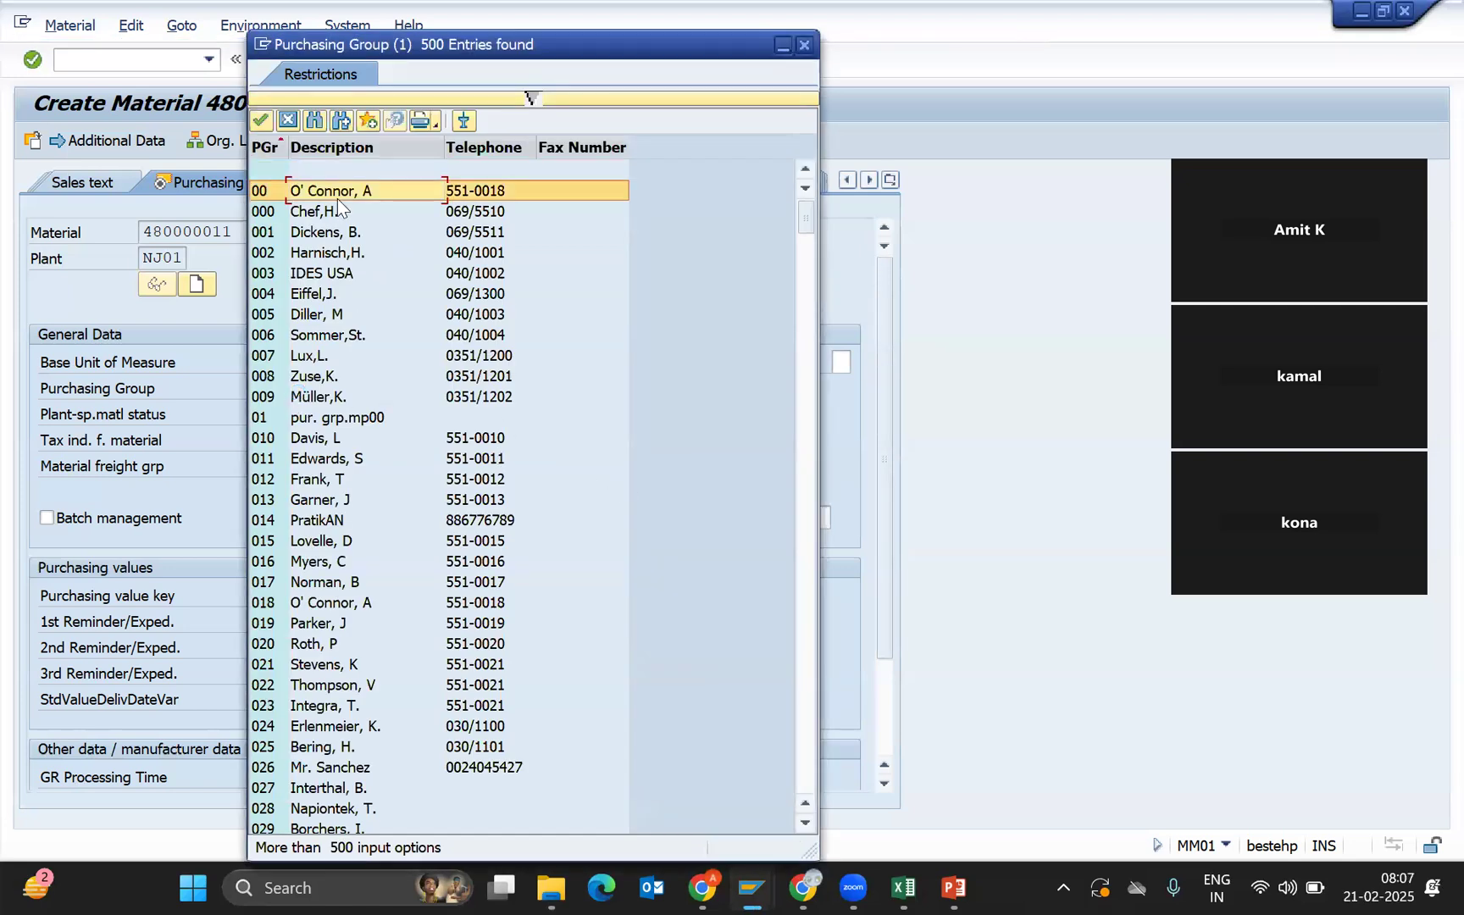
key("Down")
key("Down")
key("Down")
key("Down")
key("Down")
key("Down")
key("Down")
key("Down")
key("Down")
key("Down")
key("Down")
key("Down")
key("Down")
key("Down")
key("Down")
key("Down")
key("Down")
key("Down")
key("Down")
key("Down")
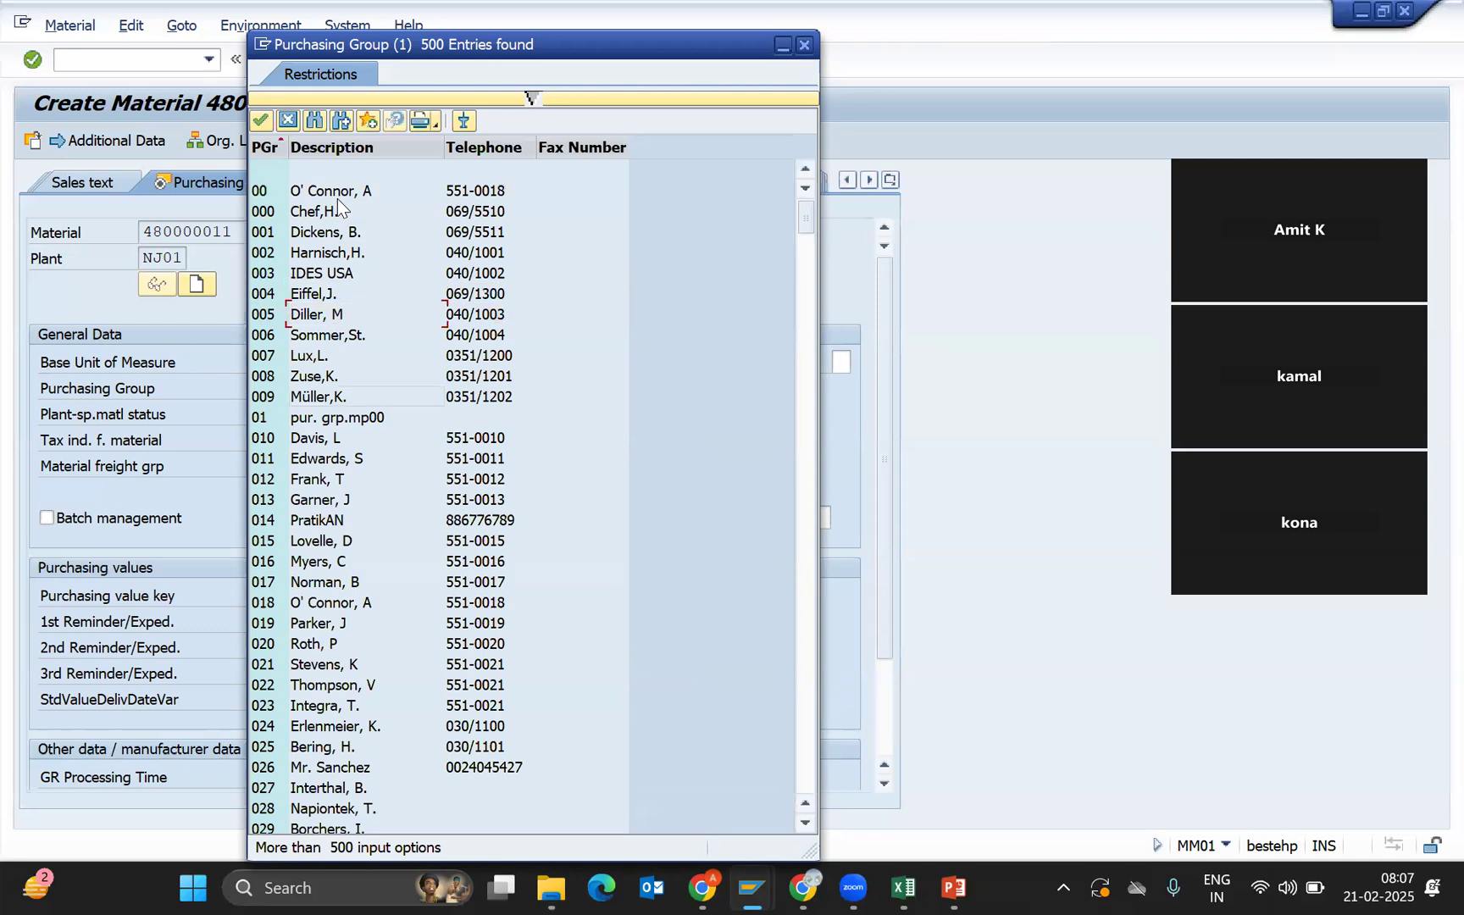
key("Down")
key("Down")
key("Down")
key("Down")
key("Down")
key("Down")
key("Down")
key("Down")
key("Down")
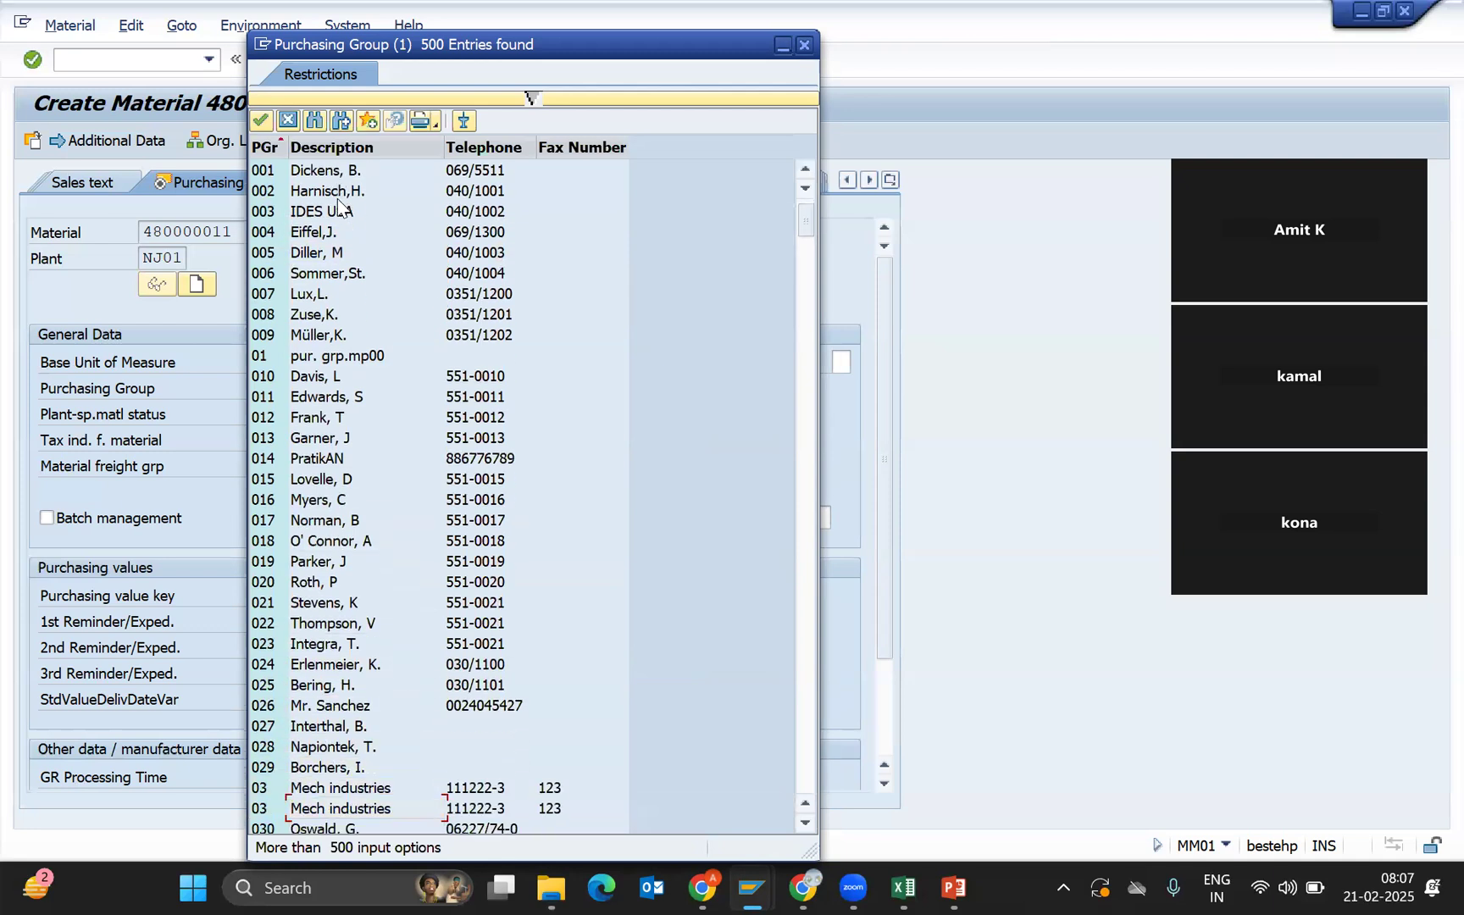
key("Down")
key("Down")
key("Down")
key("Down")
key("Down")
key("Down")
key("Down")
key("Down")
key("Down")
key("Down")
key("Down")
key("Down")
key("Down")
key("Down")
key("Down")
key("Down")
key("Down")
key("Down")
key("Down")
key("Down")
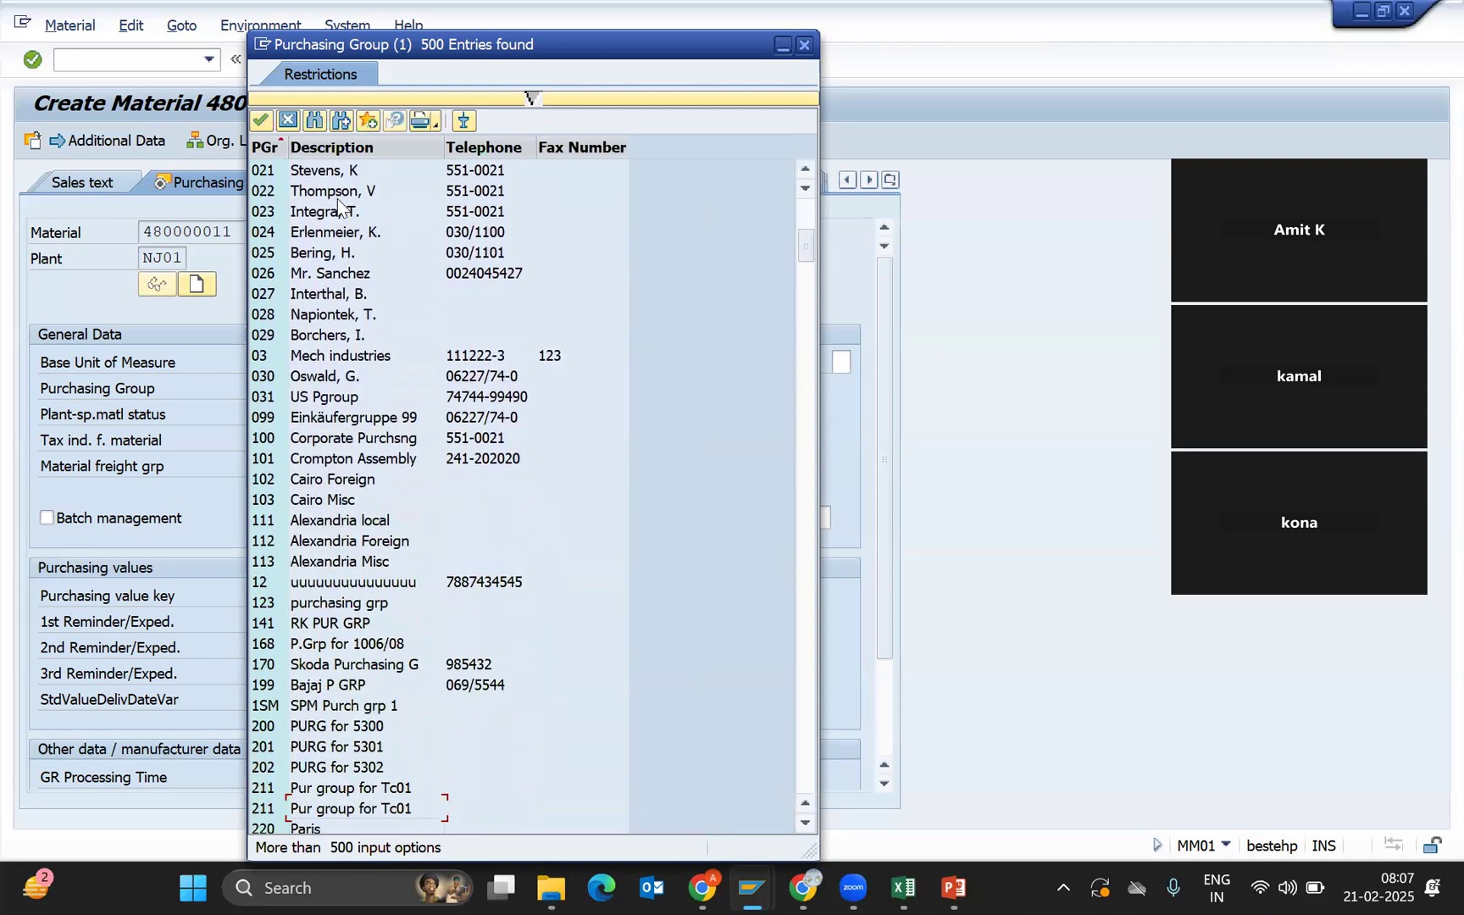
left_click_drag(804, 256, 814, 747)
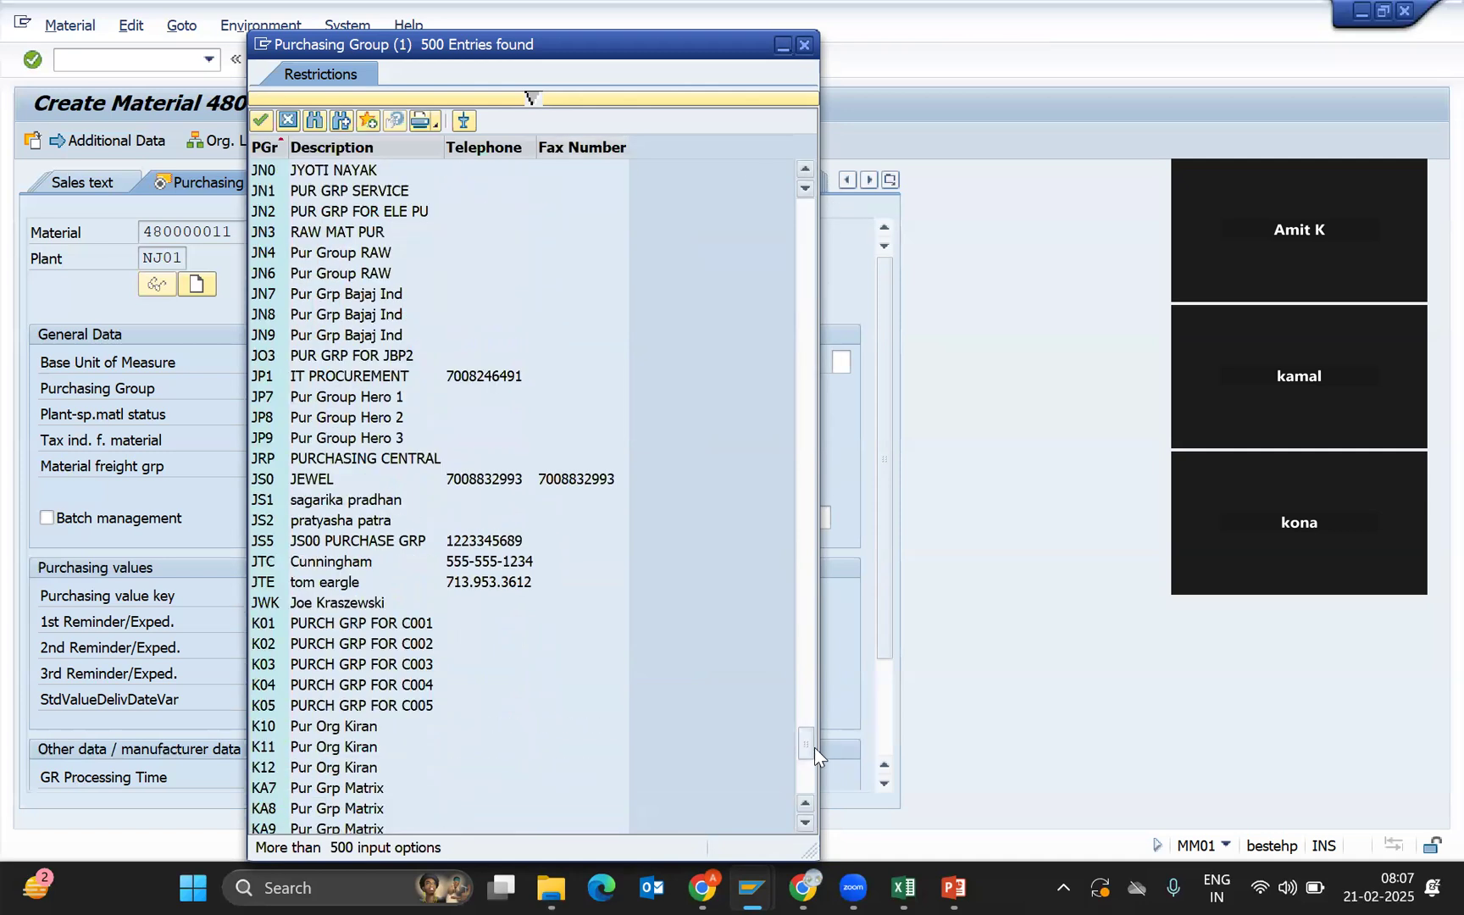
left_click(289, 121)
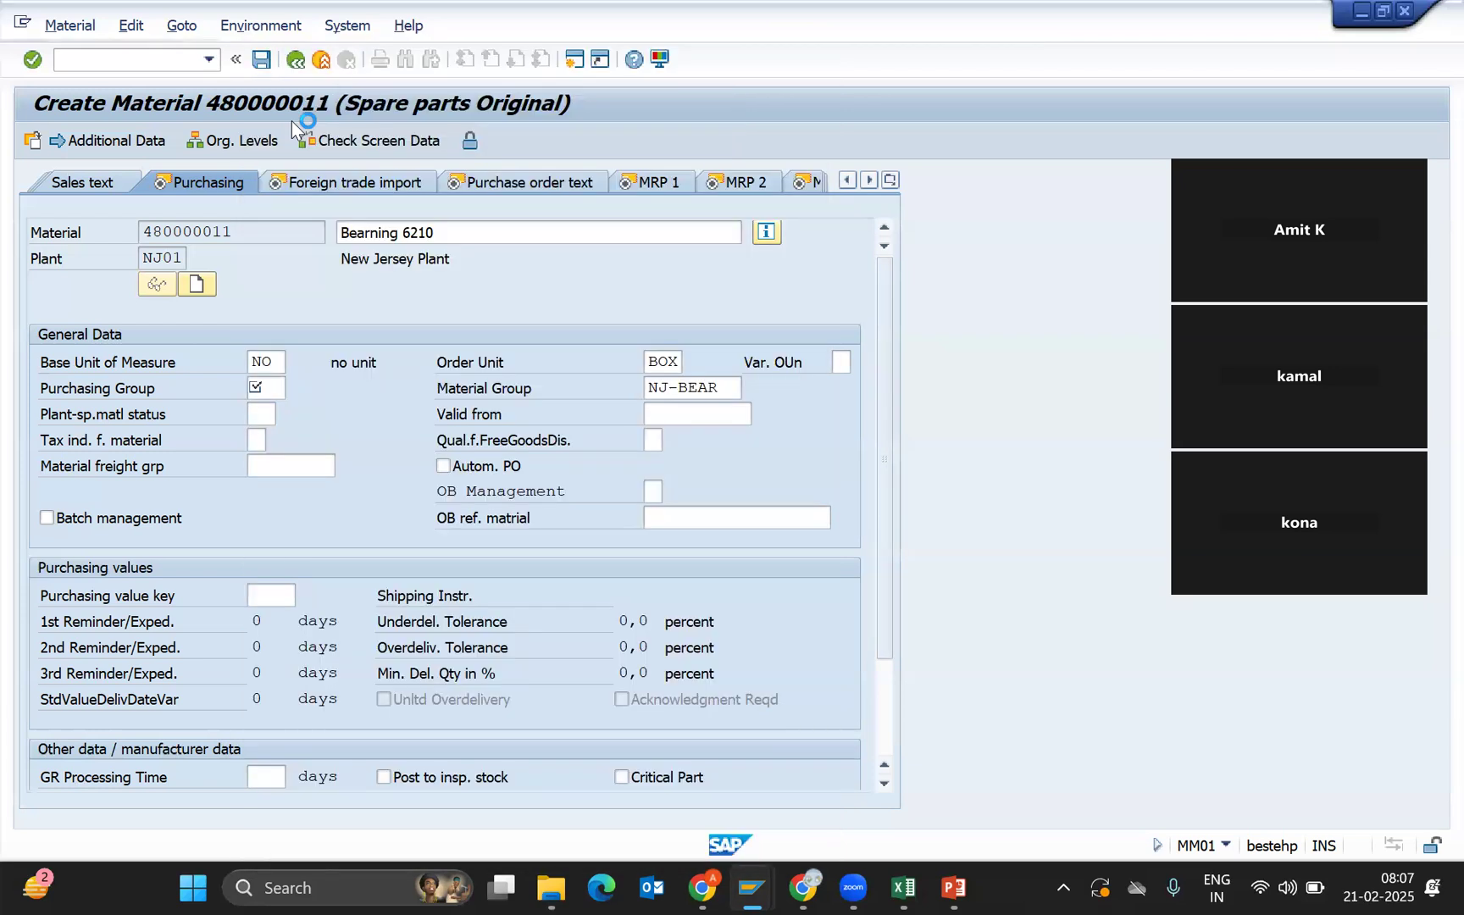
Open a second session, run SPRO, and enter the SAP Reference IMG.
left_click(575, 60)
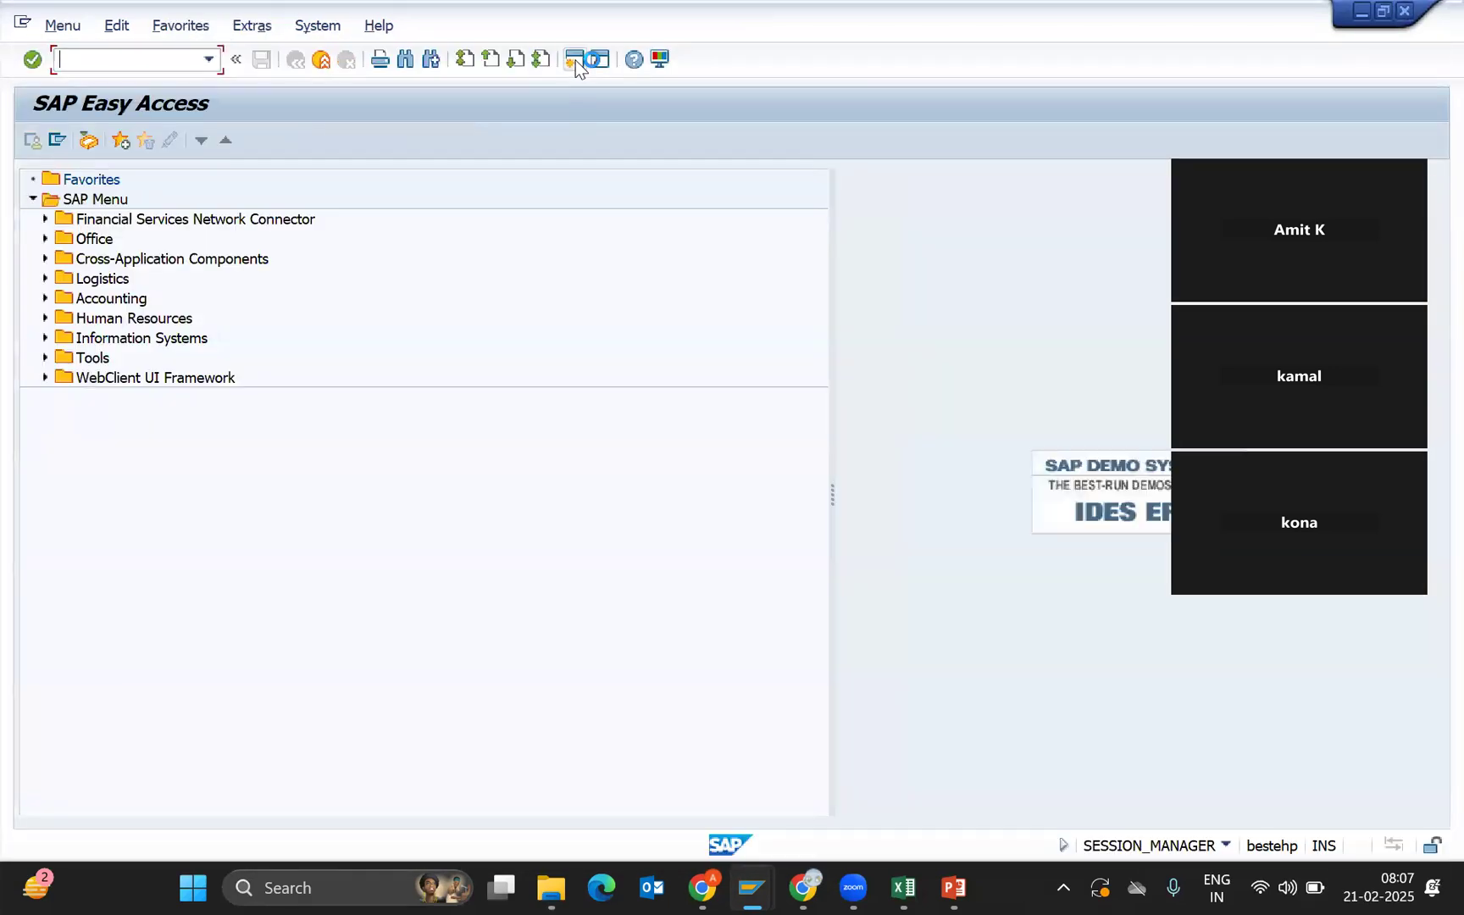
type("spro")
key("Return")
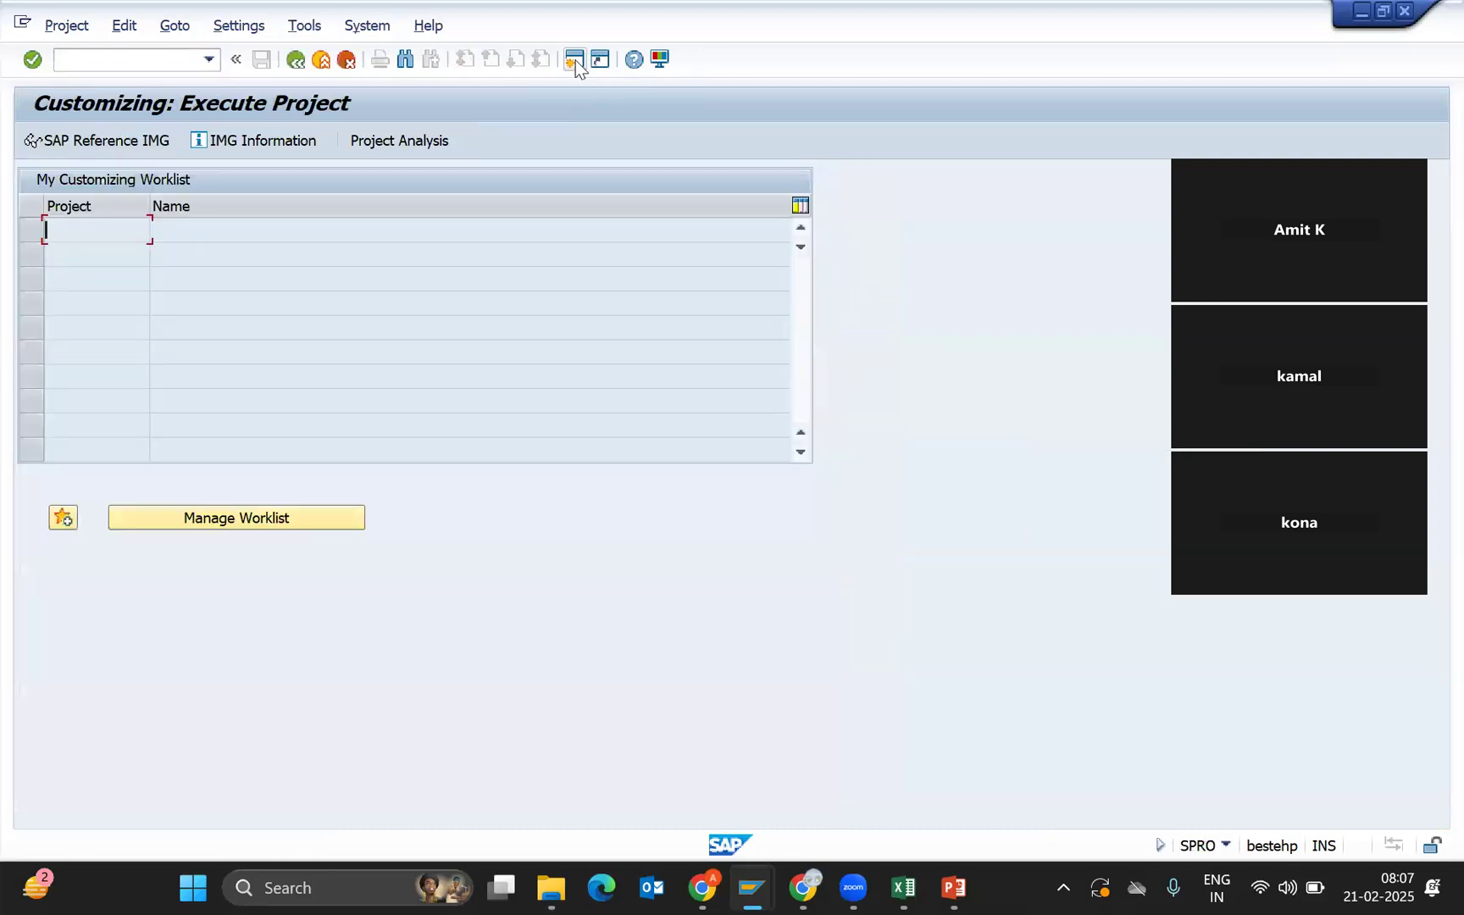
left_click(103, 145)
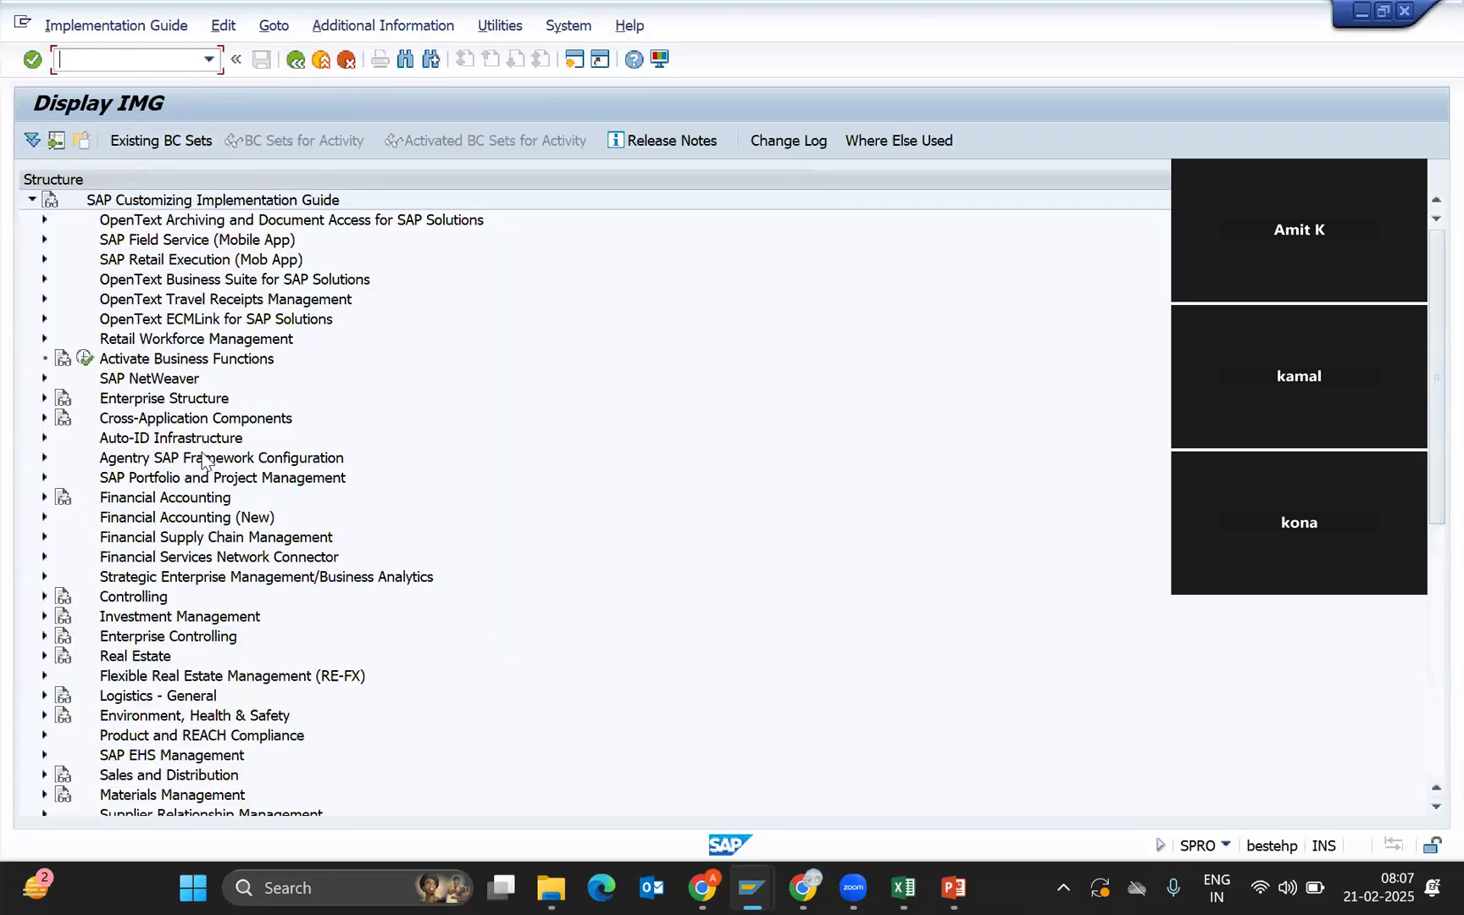
Expand Materials Management > Purchasing and execute Create Purchasing Groups.
left_click(150, 803)
key("Down")
key("Down")
key("Down")
key("Down")
key("Down")
key("Down")
key("Down")
key("Down")
key("Down")
key("Down")
key("Down")
key("Down")
key("Down")
key("Down")
key("Down")
key("Down")
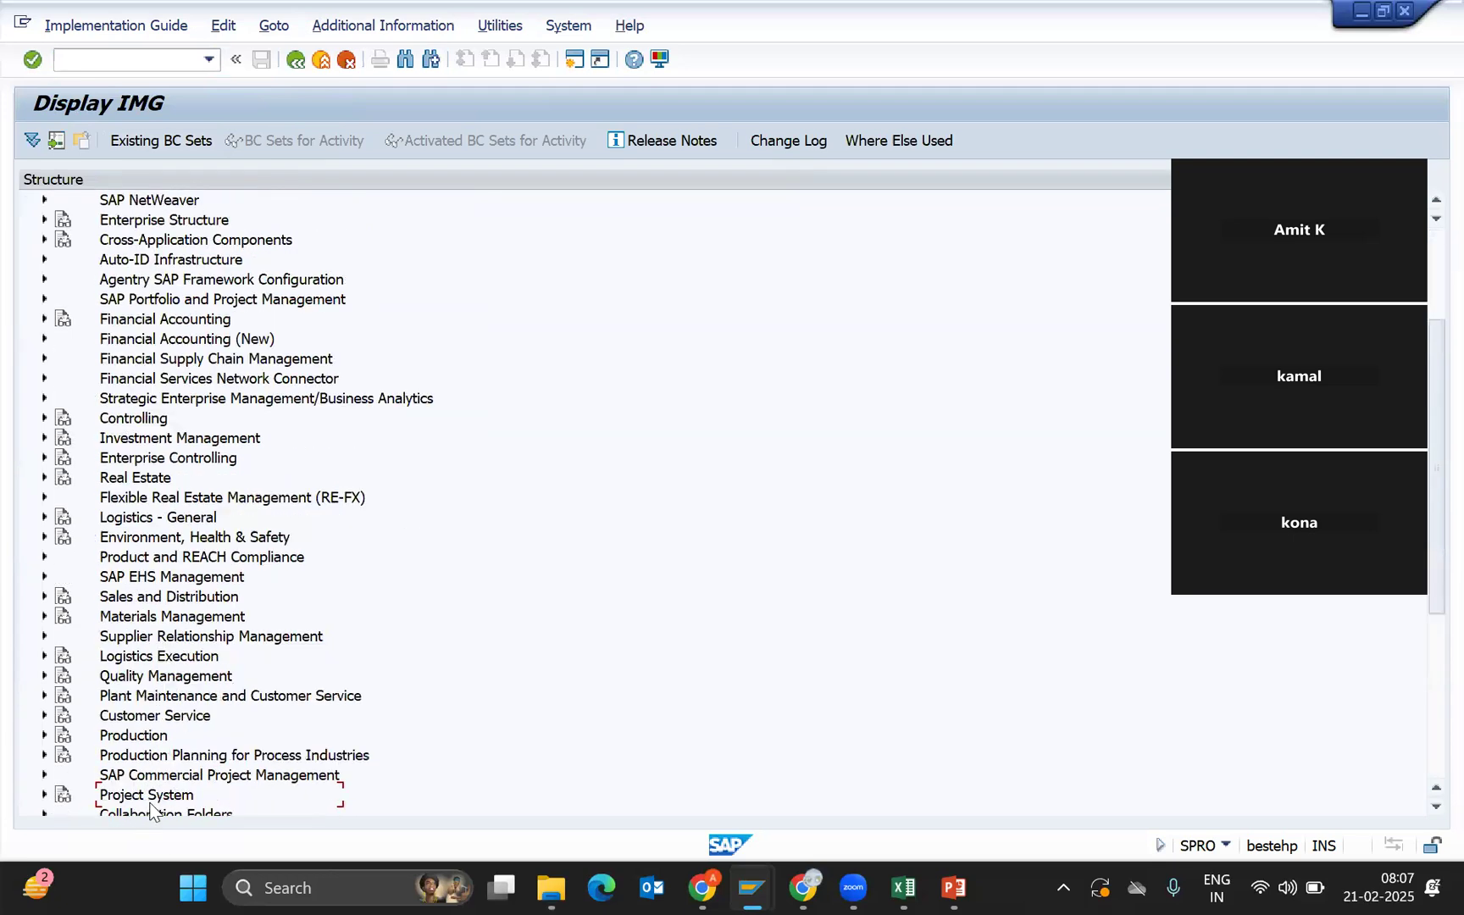
left_click(45, 478)
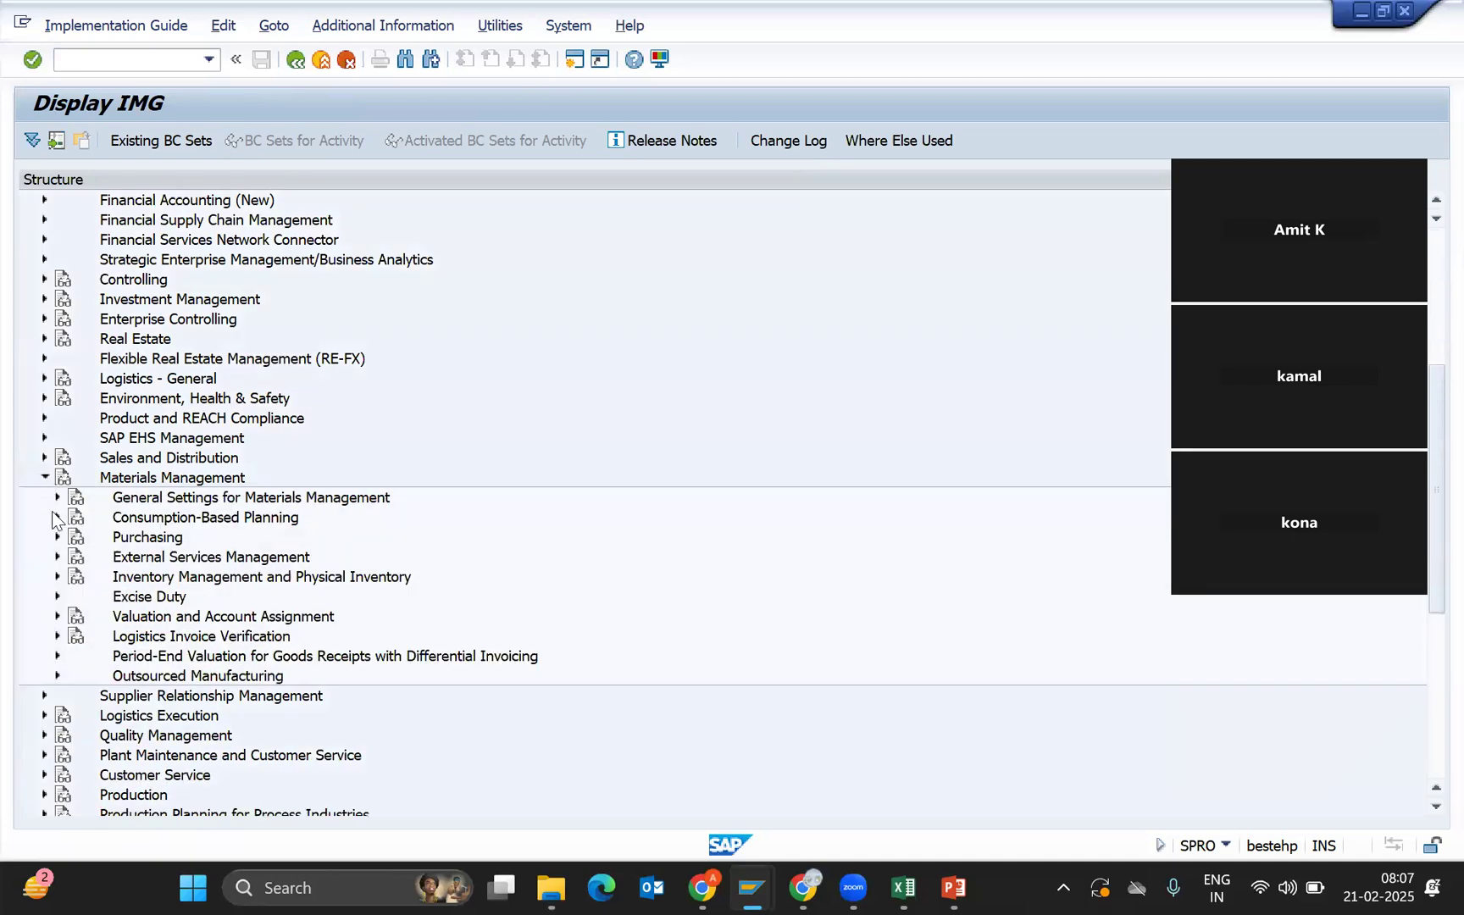
left_click(58, 538)
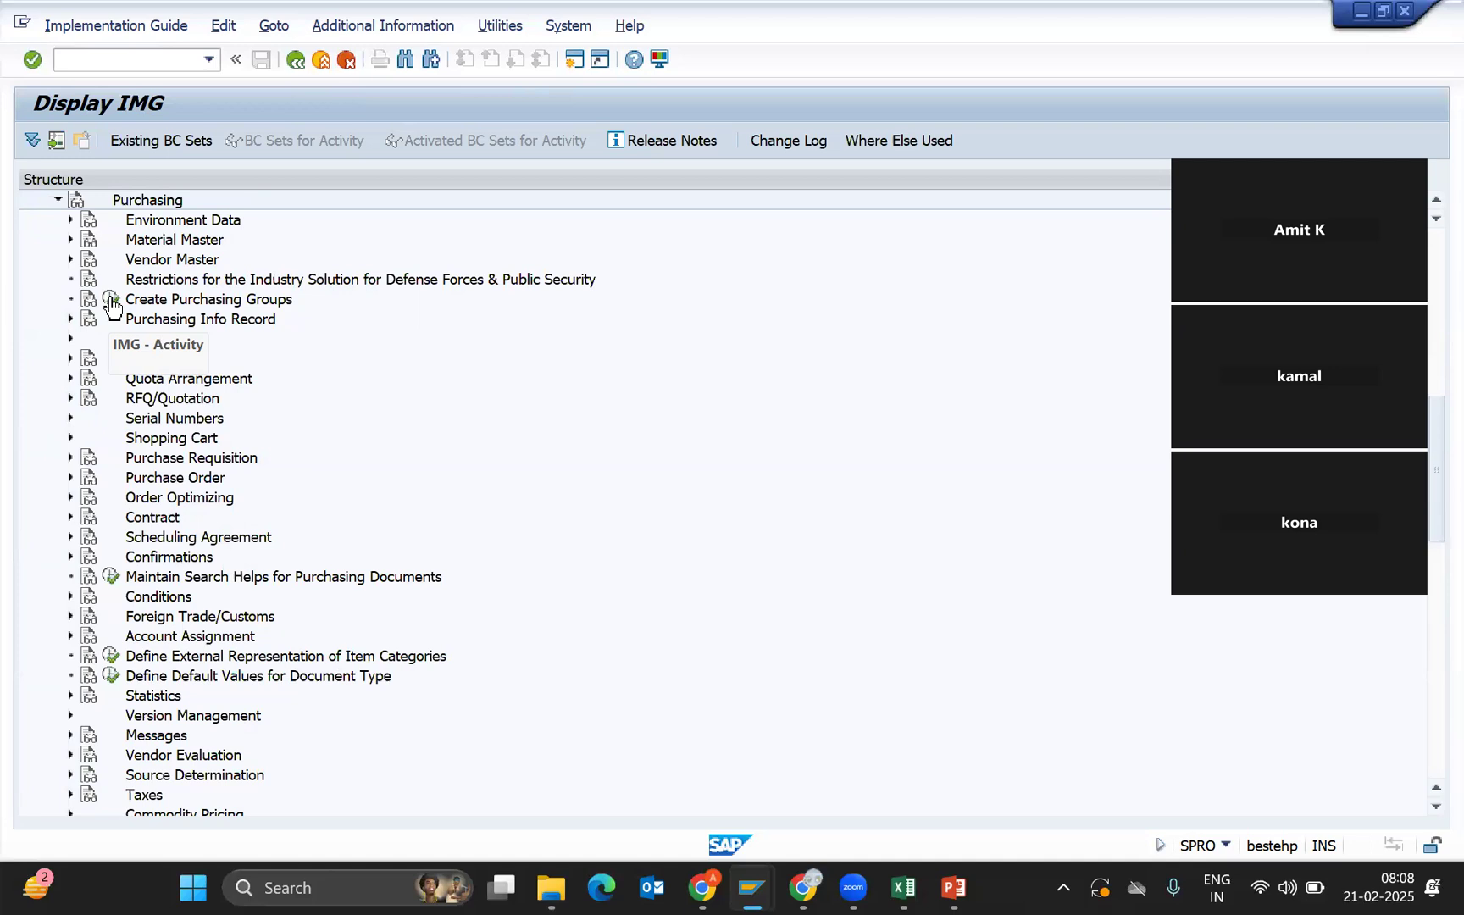
left_click(111, 301)
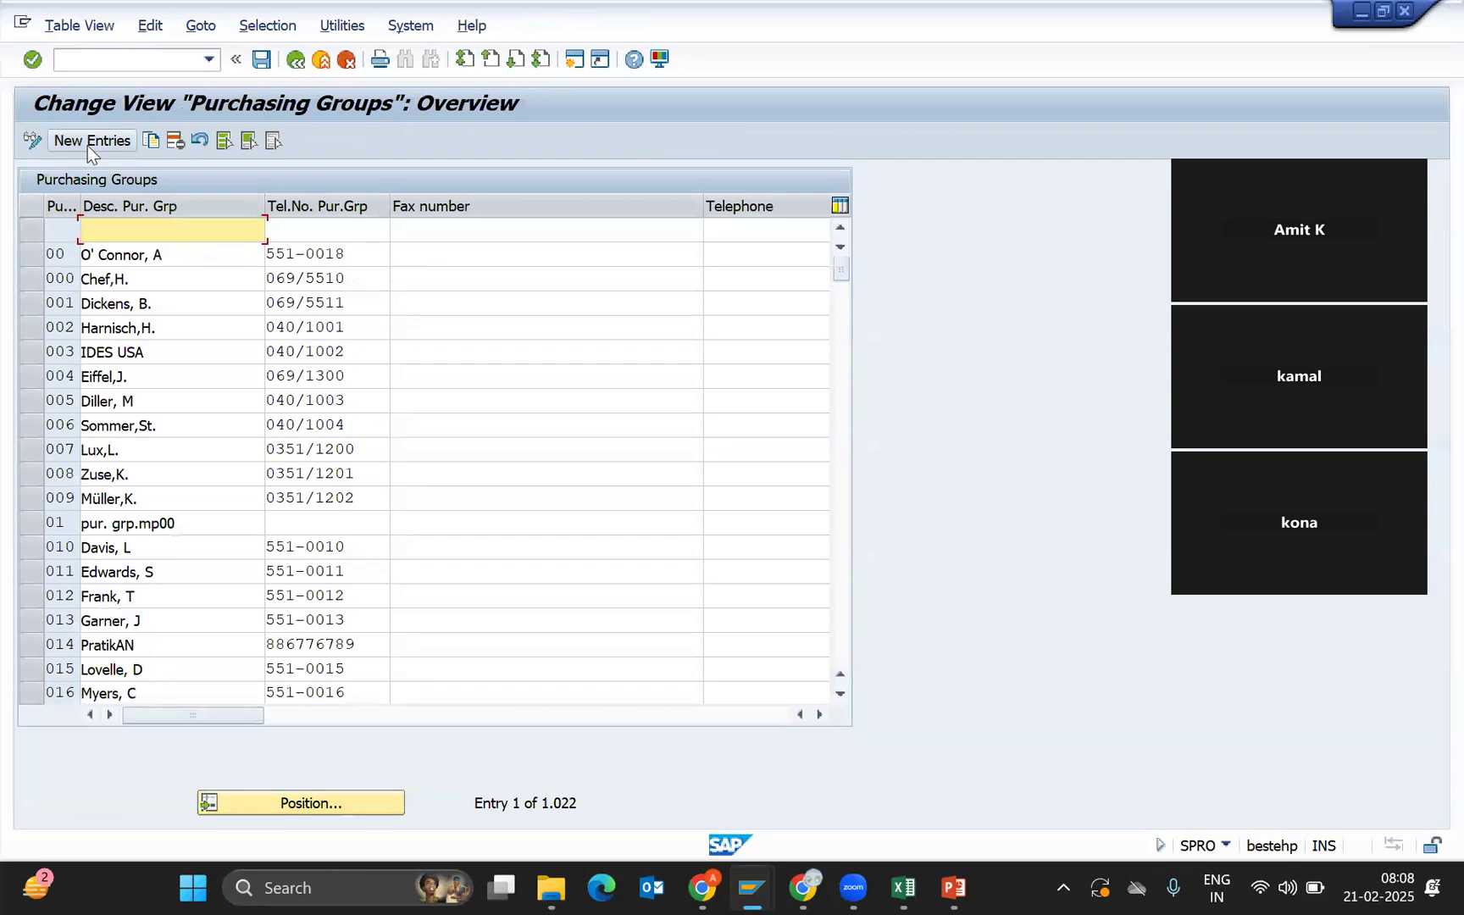
Add new purchasing group N01 with the buyer's name, telephone number and e-mail address.
left_click(88, 144)
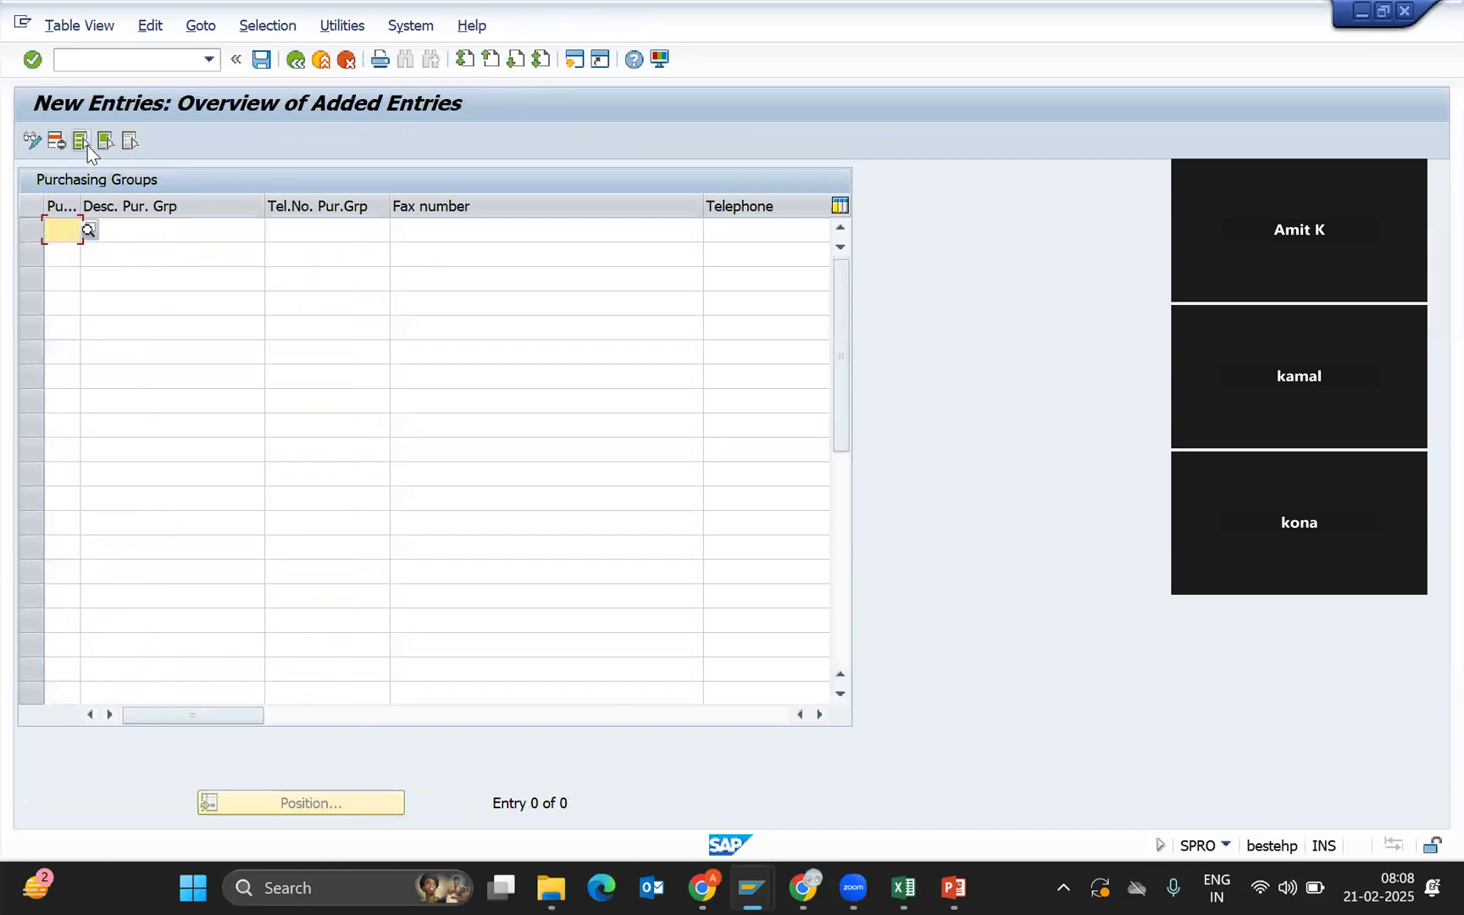
key("Tab")
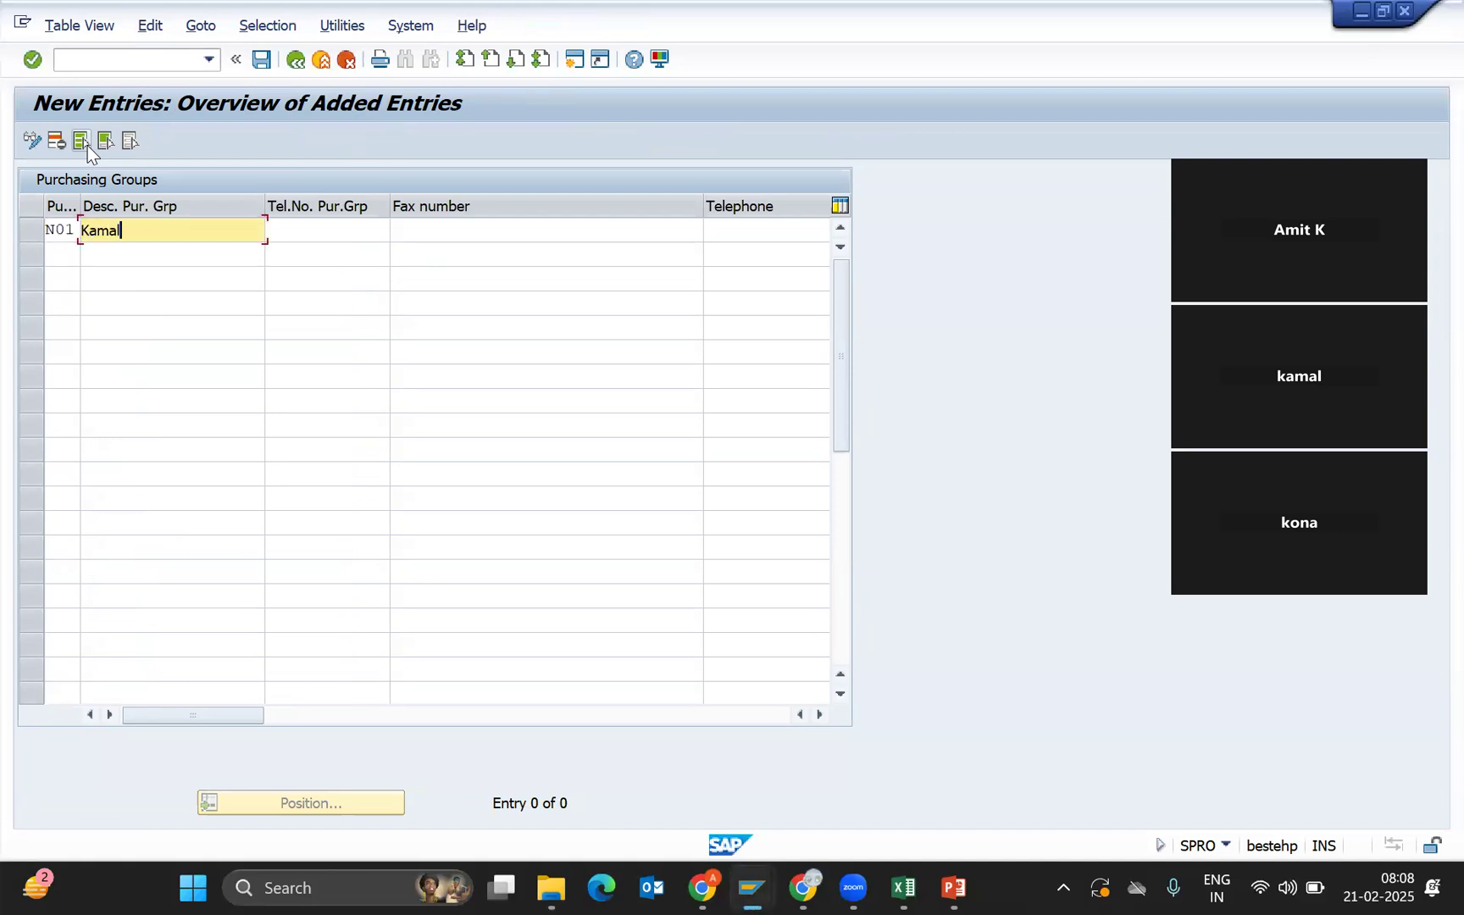
key("Tab")
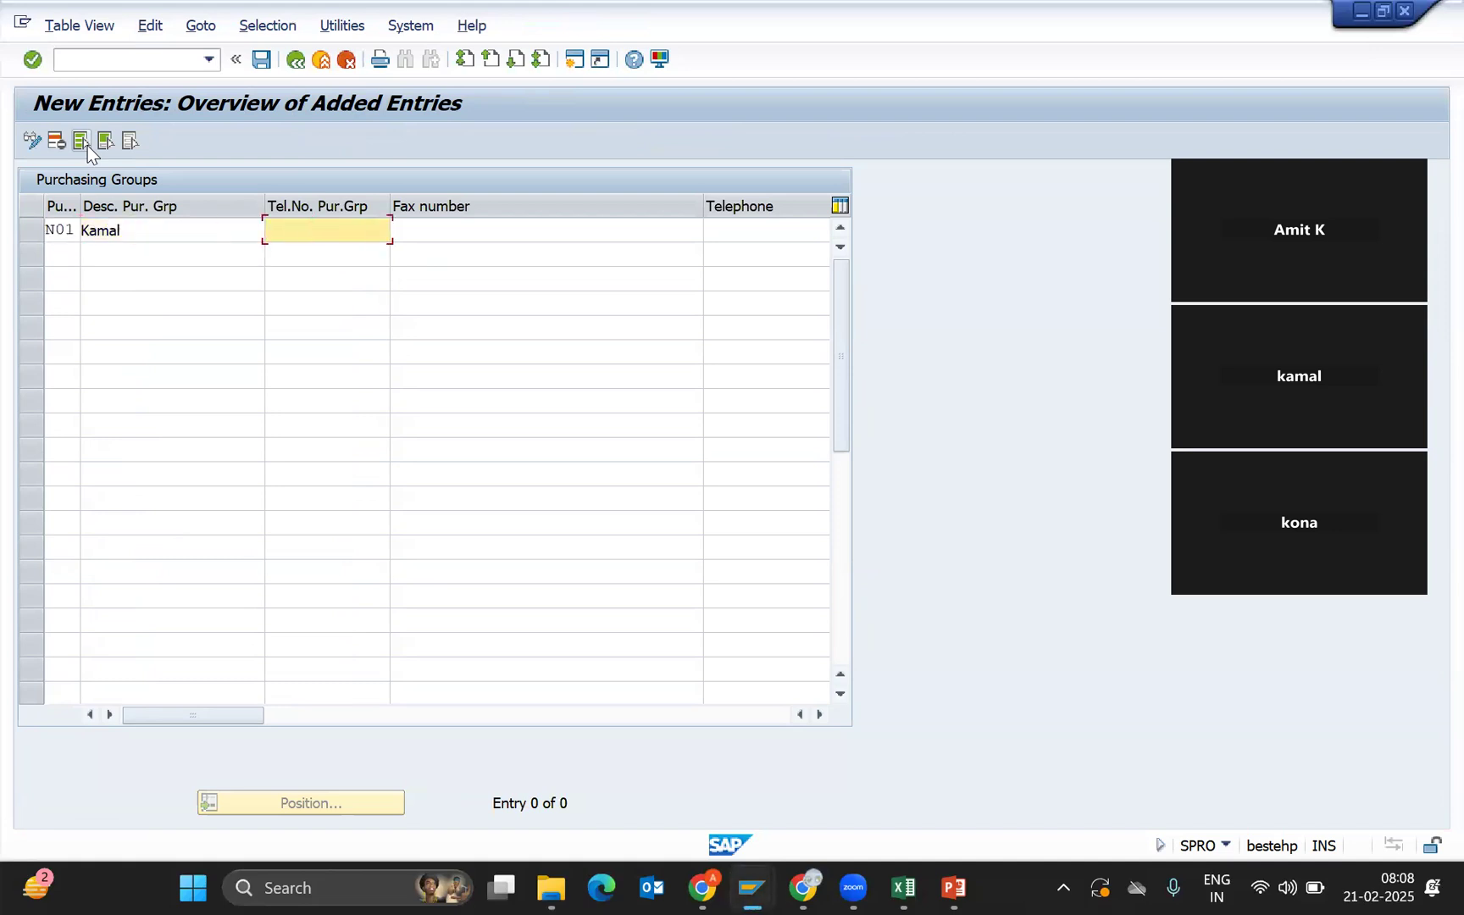
key("Tab")
key("Tab")
key("Tab")
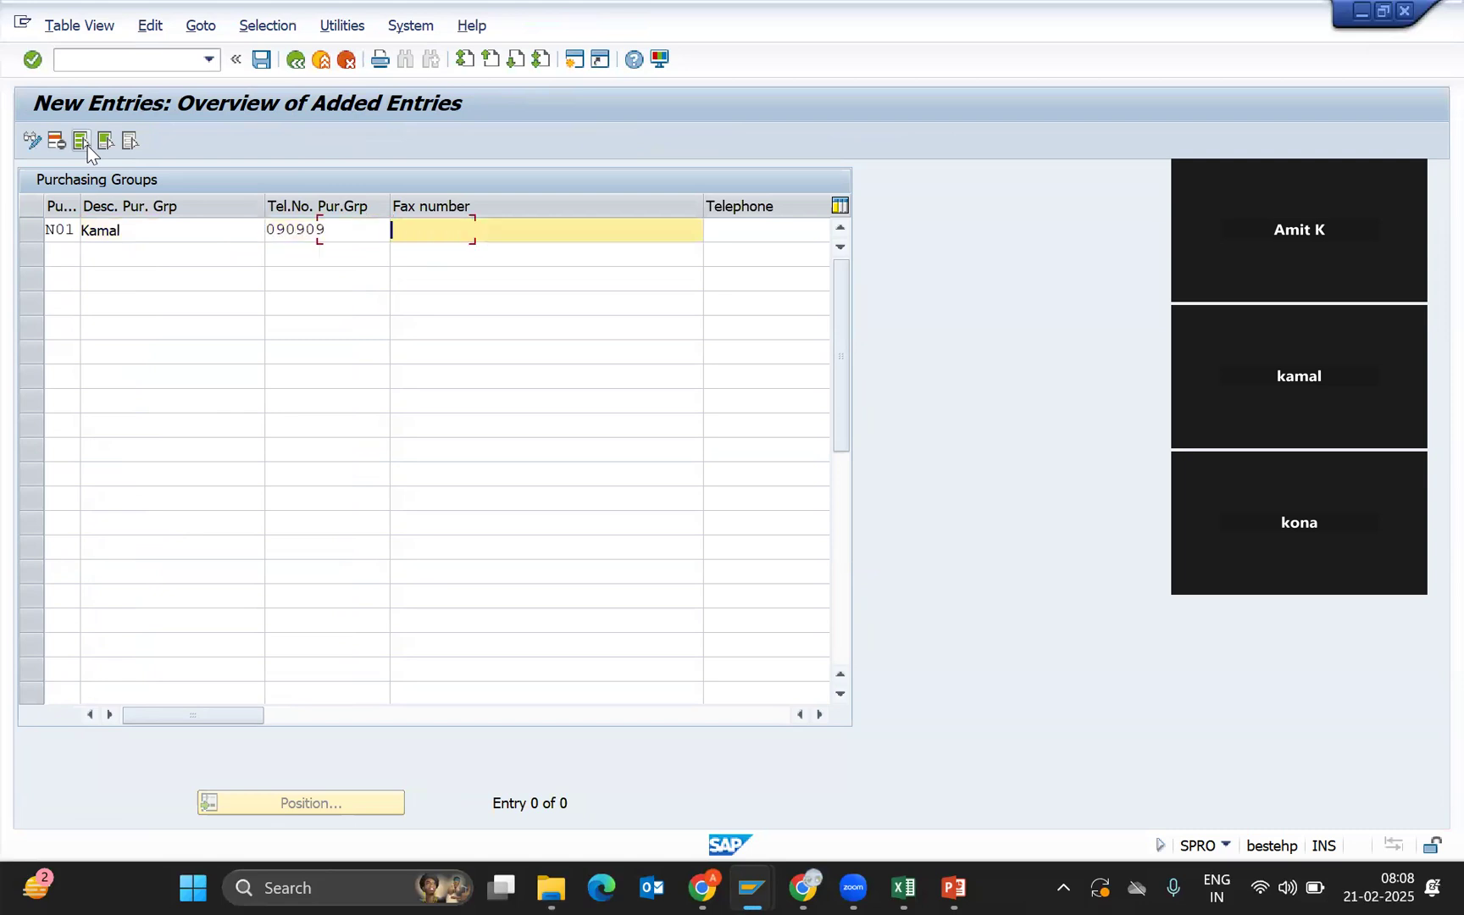
key("Tab")
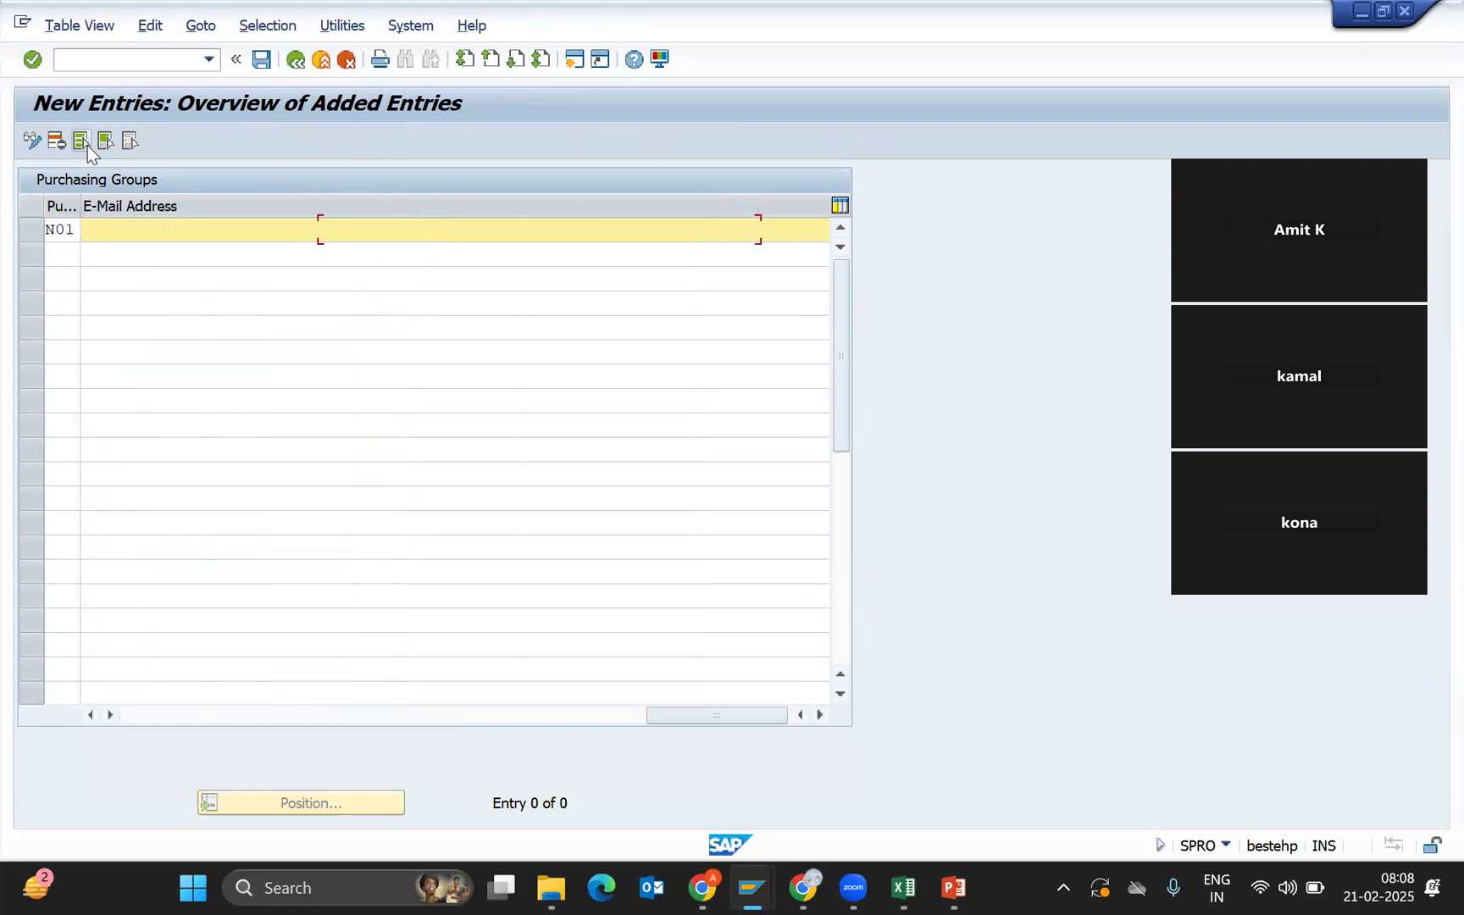
key("BackSpace")
key("BackSpace")
key("BackSpace")
key("BackSpace")
key("BackSpace")
key("BackSpace")
key("BackSpace")
key("BackSpace")
Add purchasing group N02 with its buyer's name, telephone number and e-mail address.
left_click(60, 254)
type("N02")
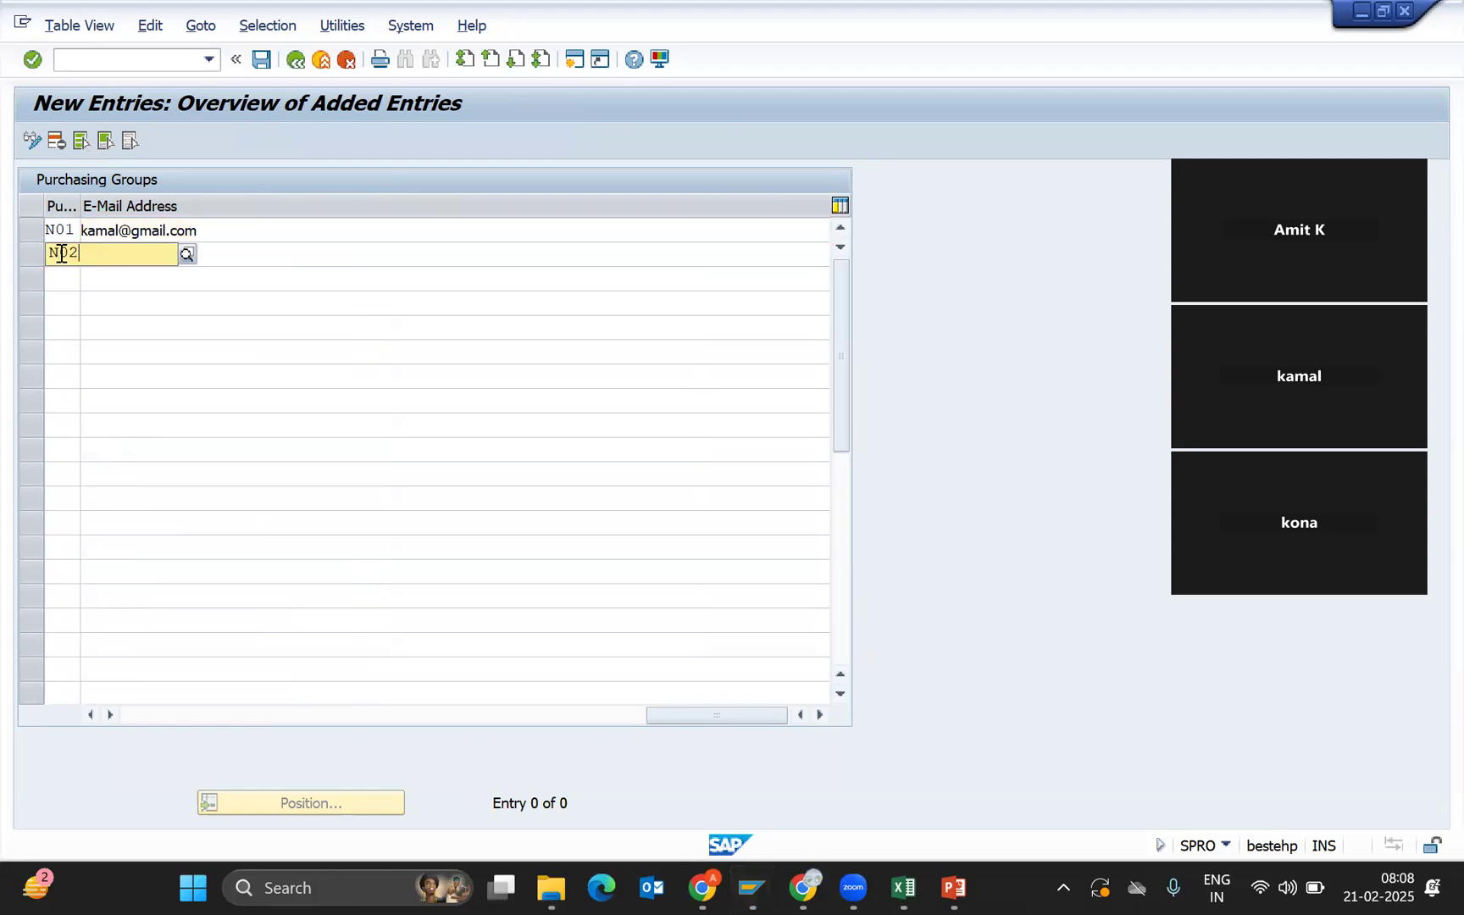
key("BackSpace")
key("BackSpace")
key("BackSpace")
type("N02")
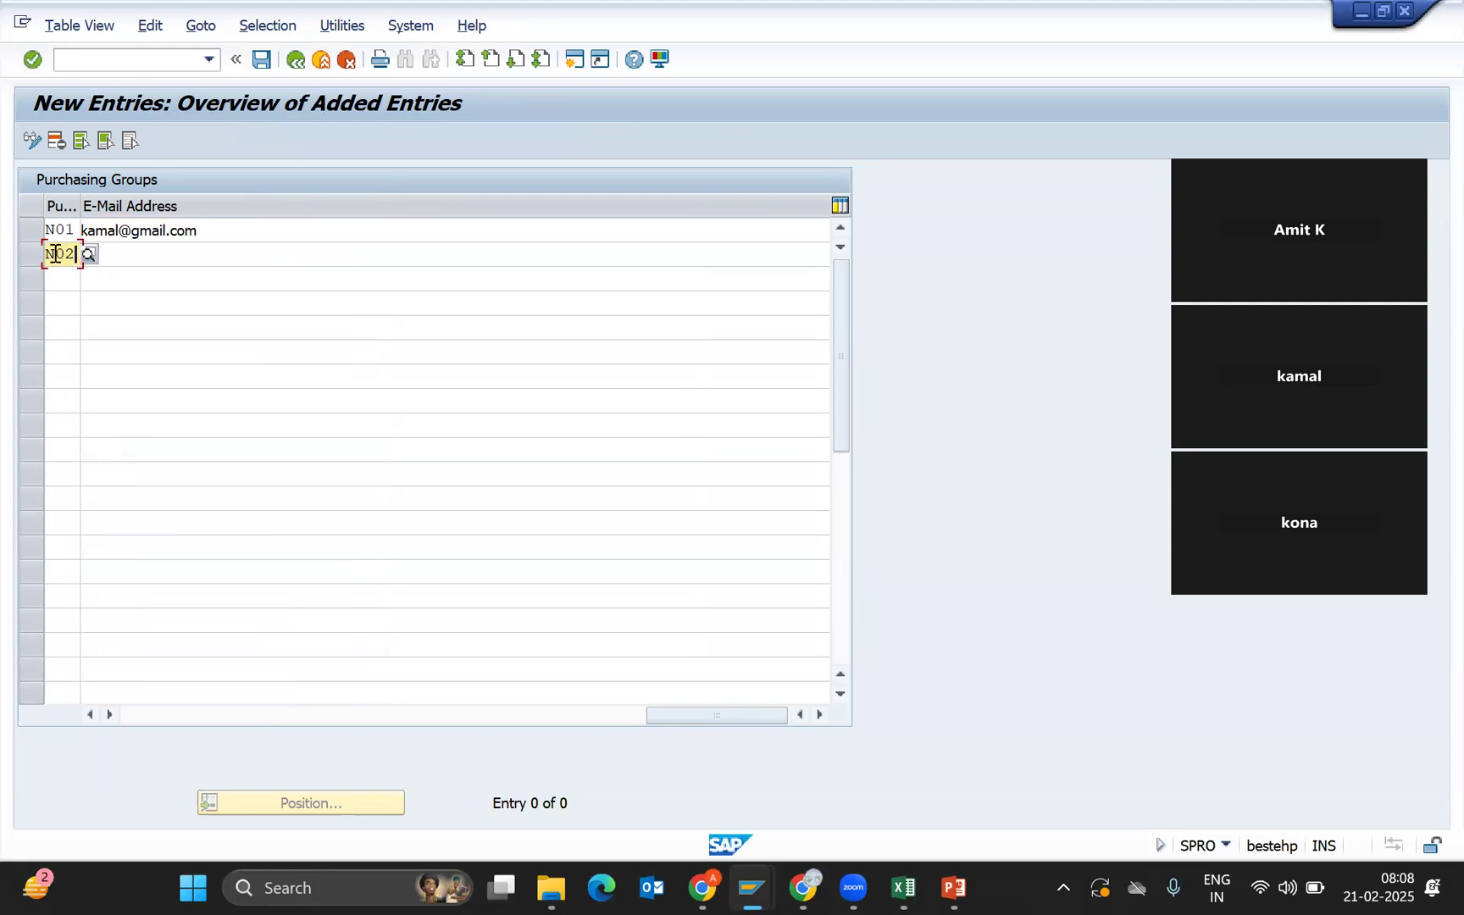
left_click(186, 258)
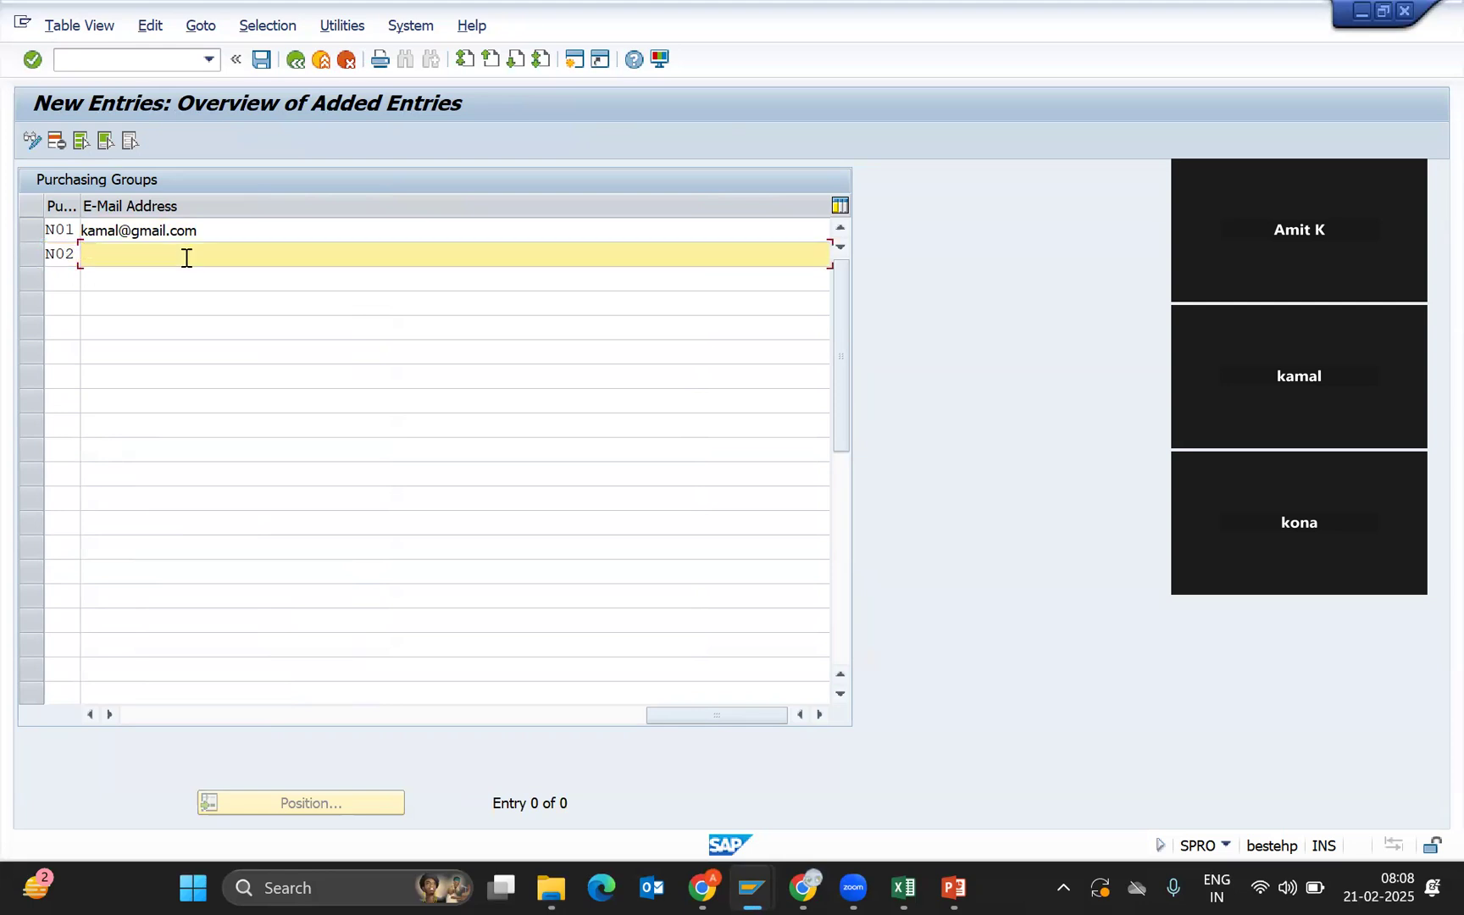
left_click(150, 716)
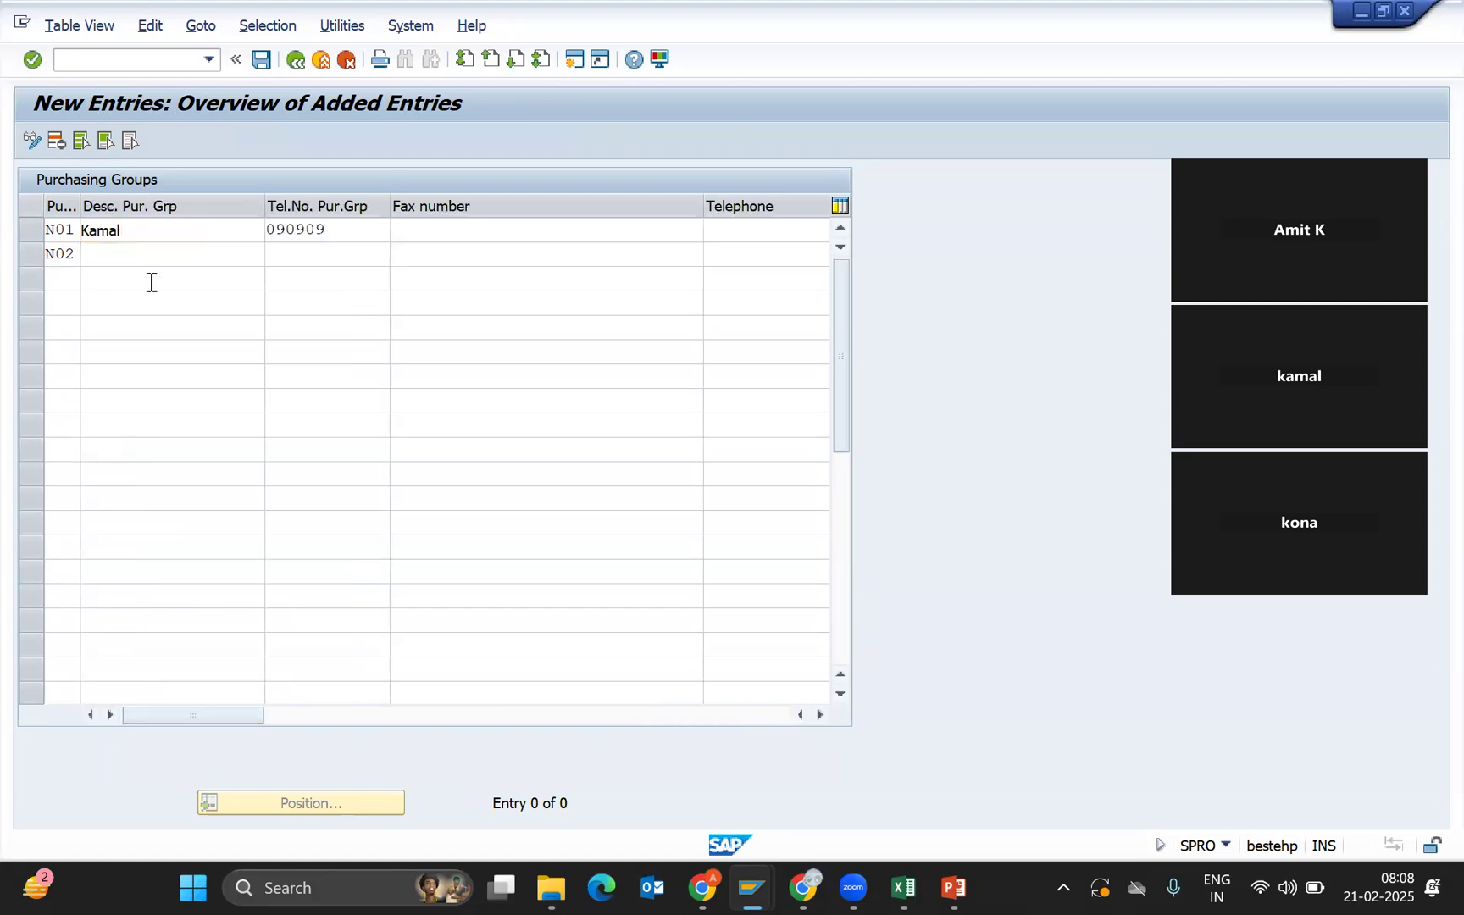
left_click(153, 254)
type("Kona")
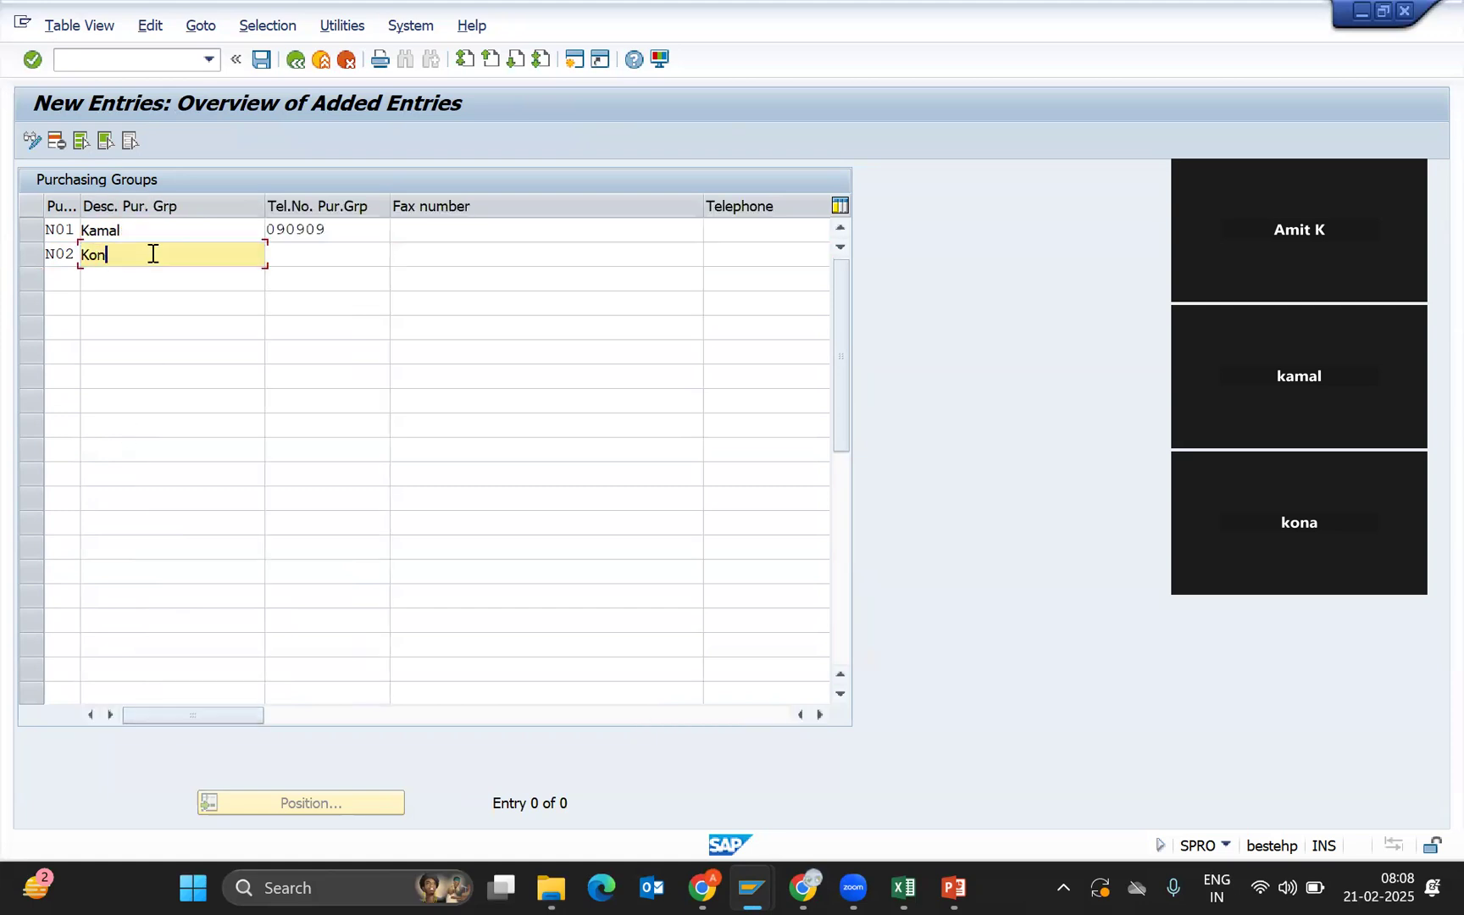
key("Tab")
type("090909")
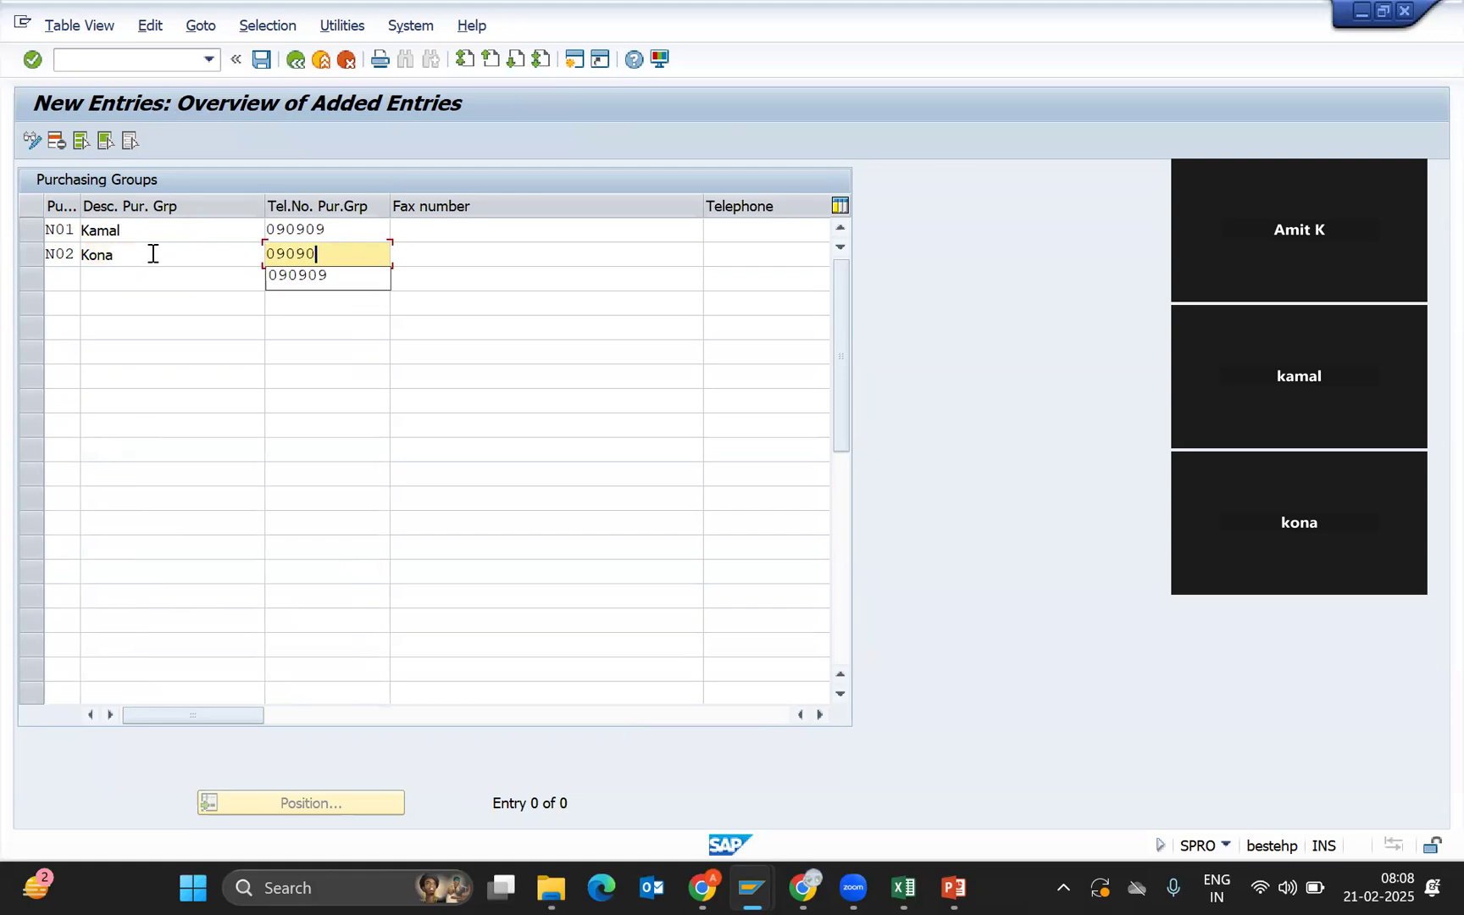
key("Tab")
key("Tab")
key("Tab")
key("Tab")
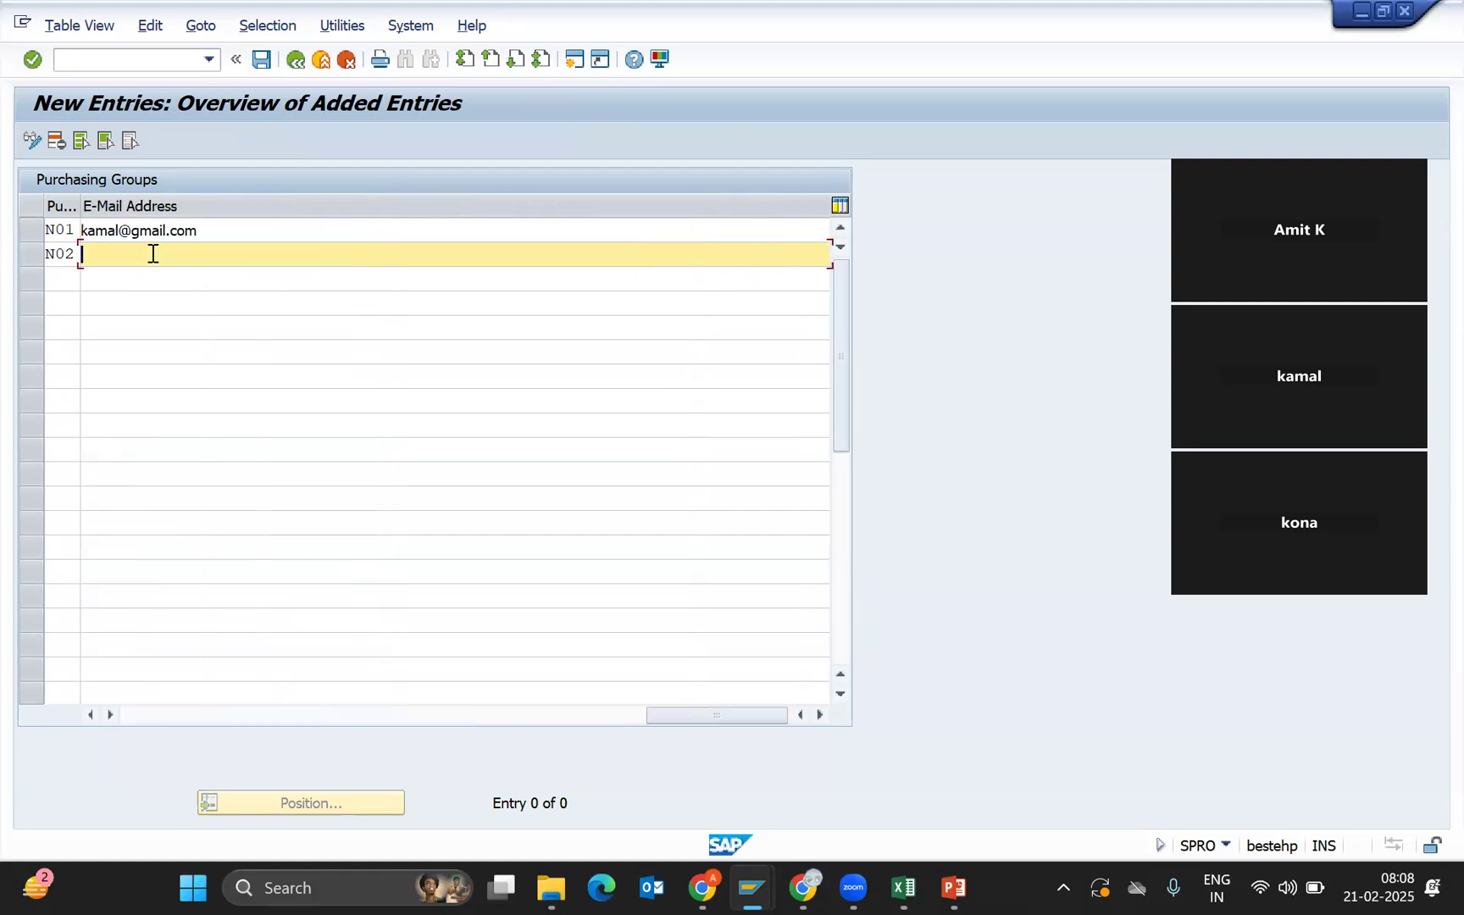
Save both purchasing groups under a customizing request and return to the MM01 window.
key("Return")
key("ctrl+s")
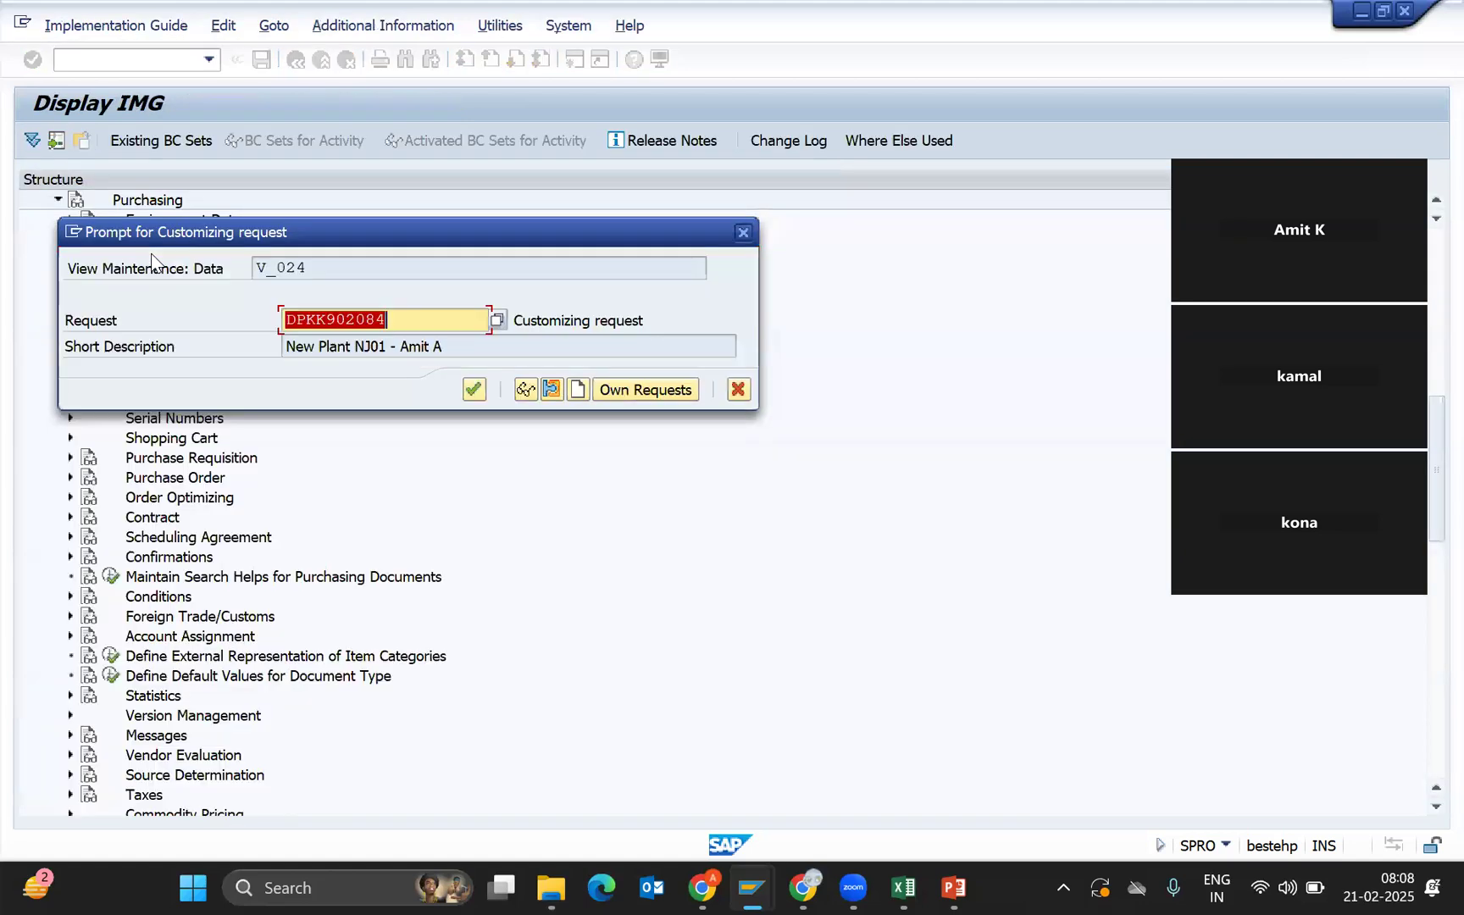
key("Return")
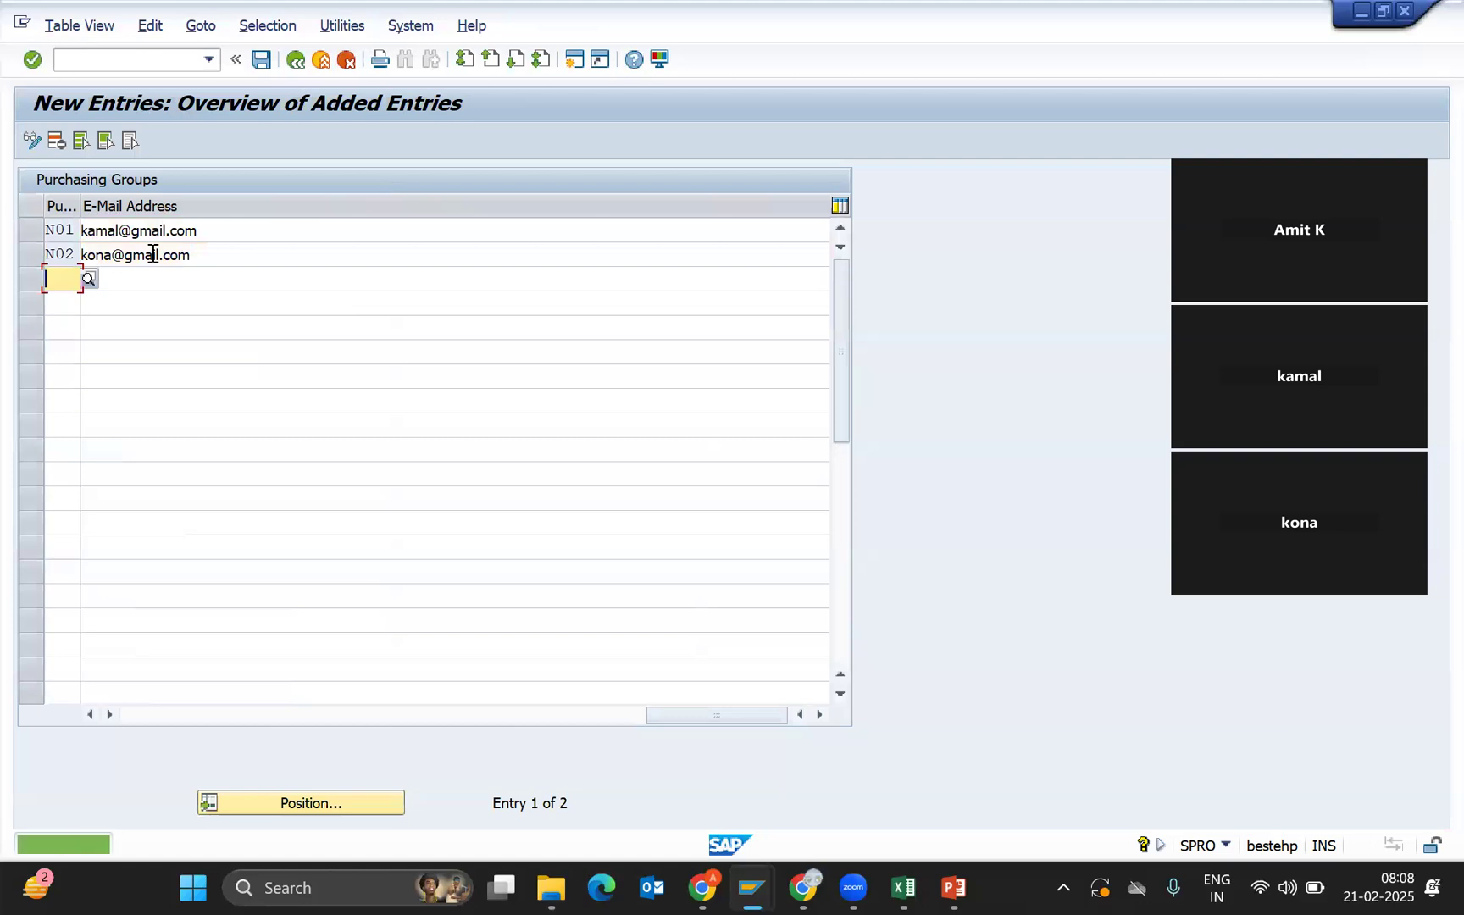
key("alt+Tab")
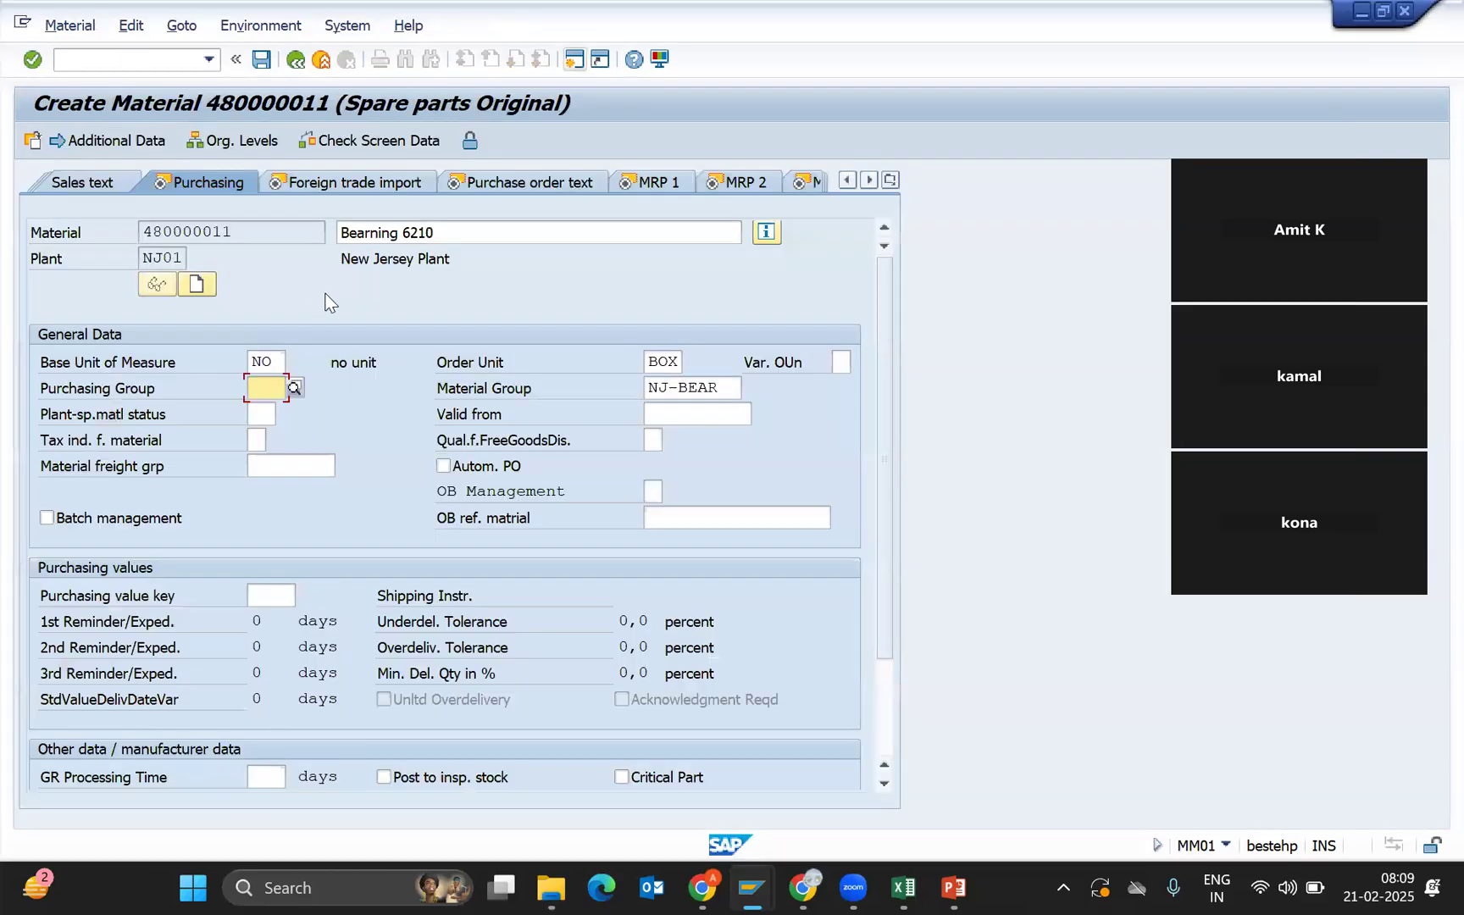
Search the Purchasing Group value list for N01, then close it without choosing an entry.
left_click(294, 387)
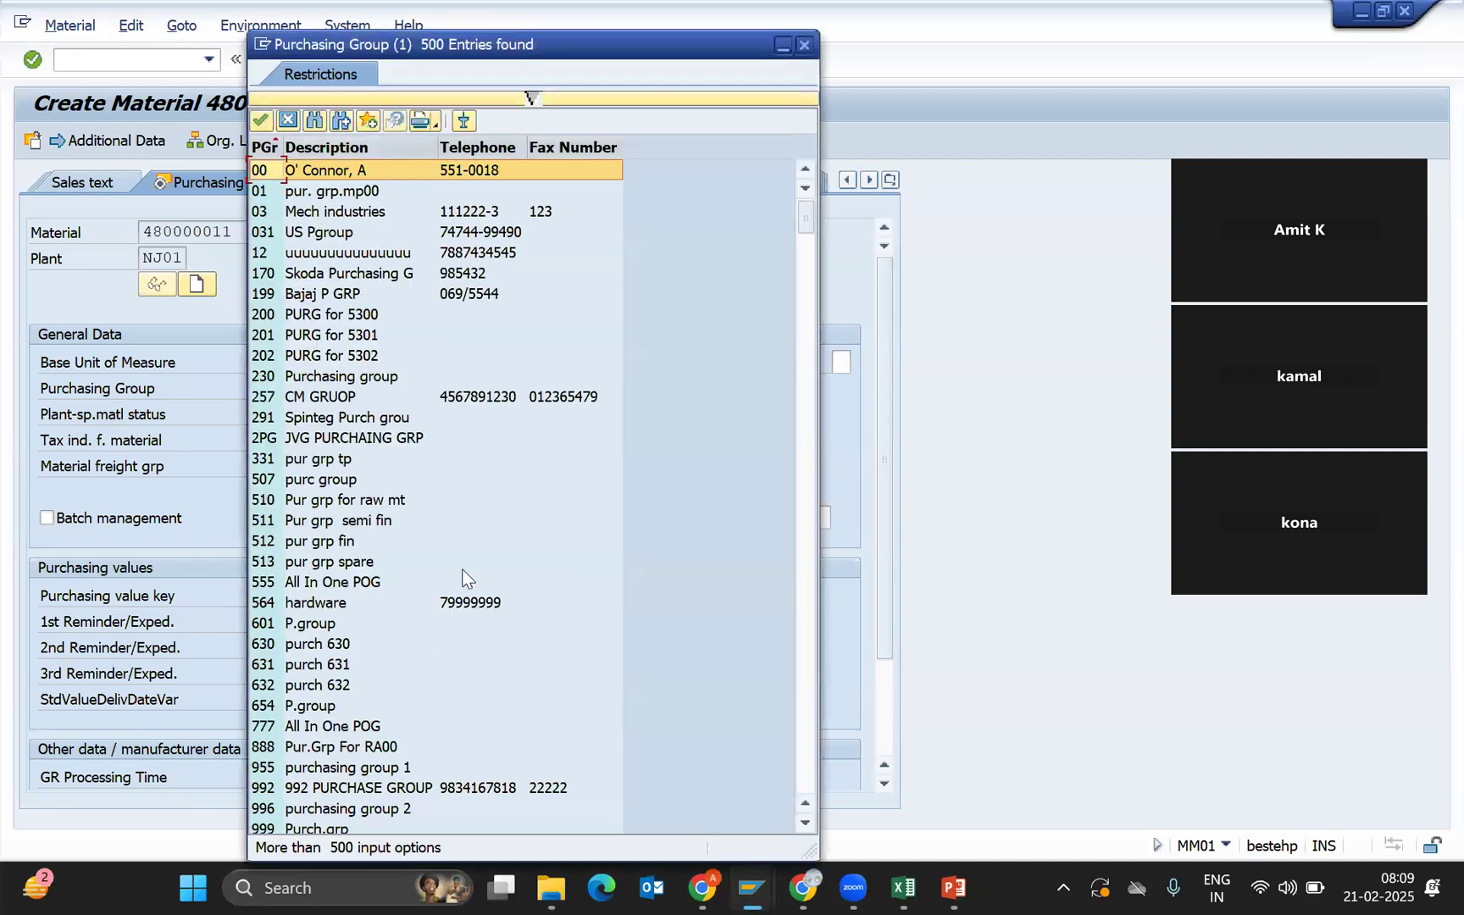
scroll(802, 722, "down", 10)
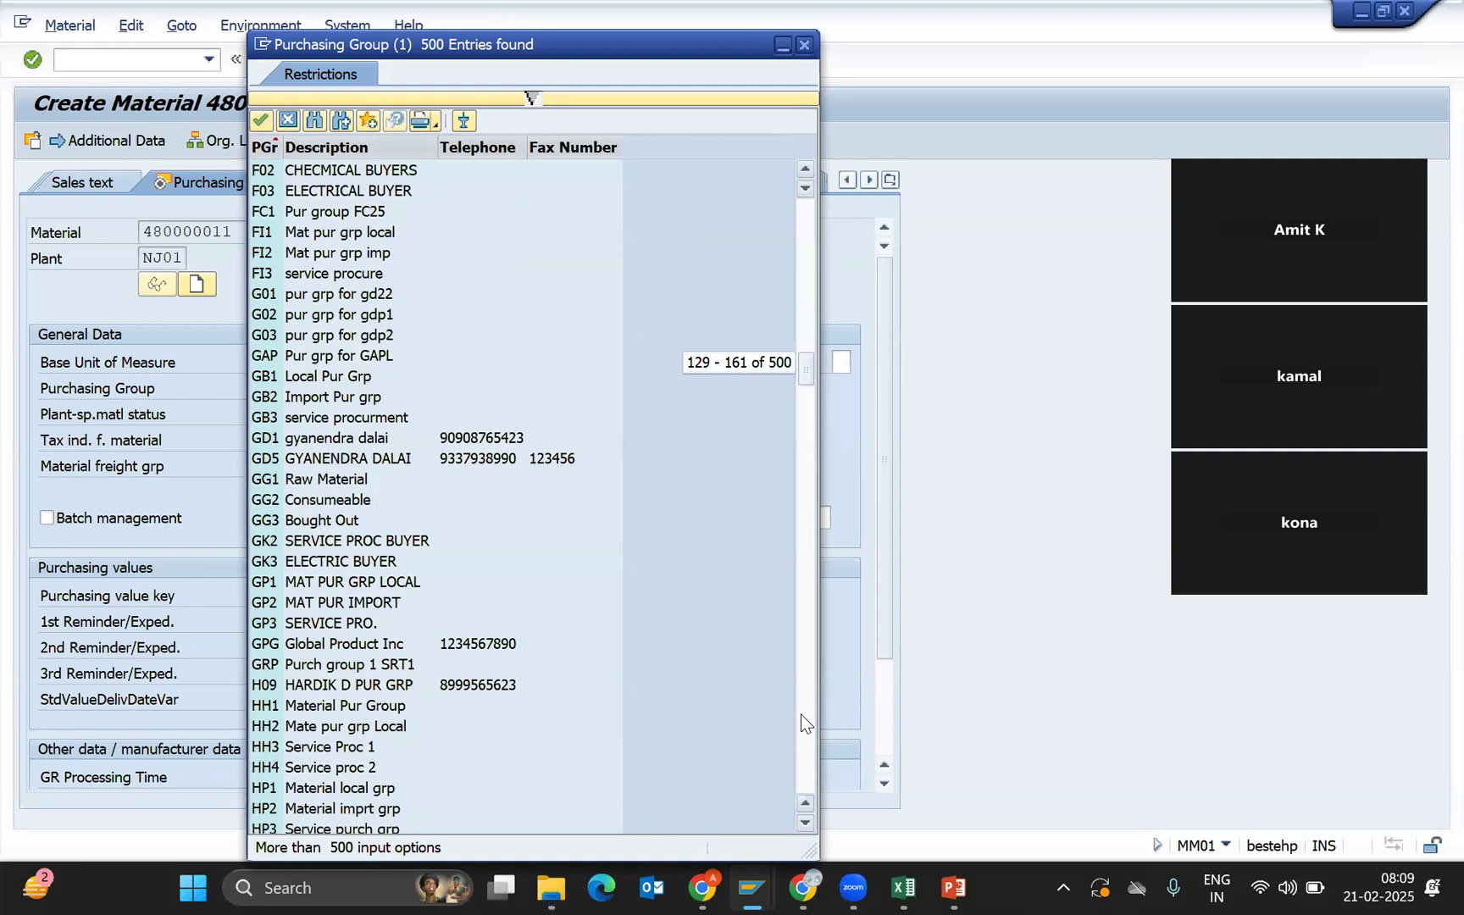
left_click(314, 120)
type("N01")
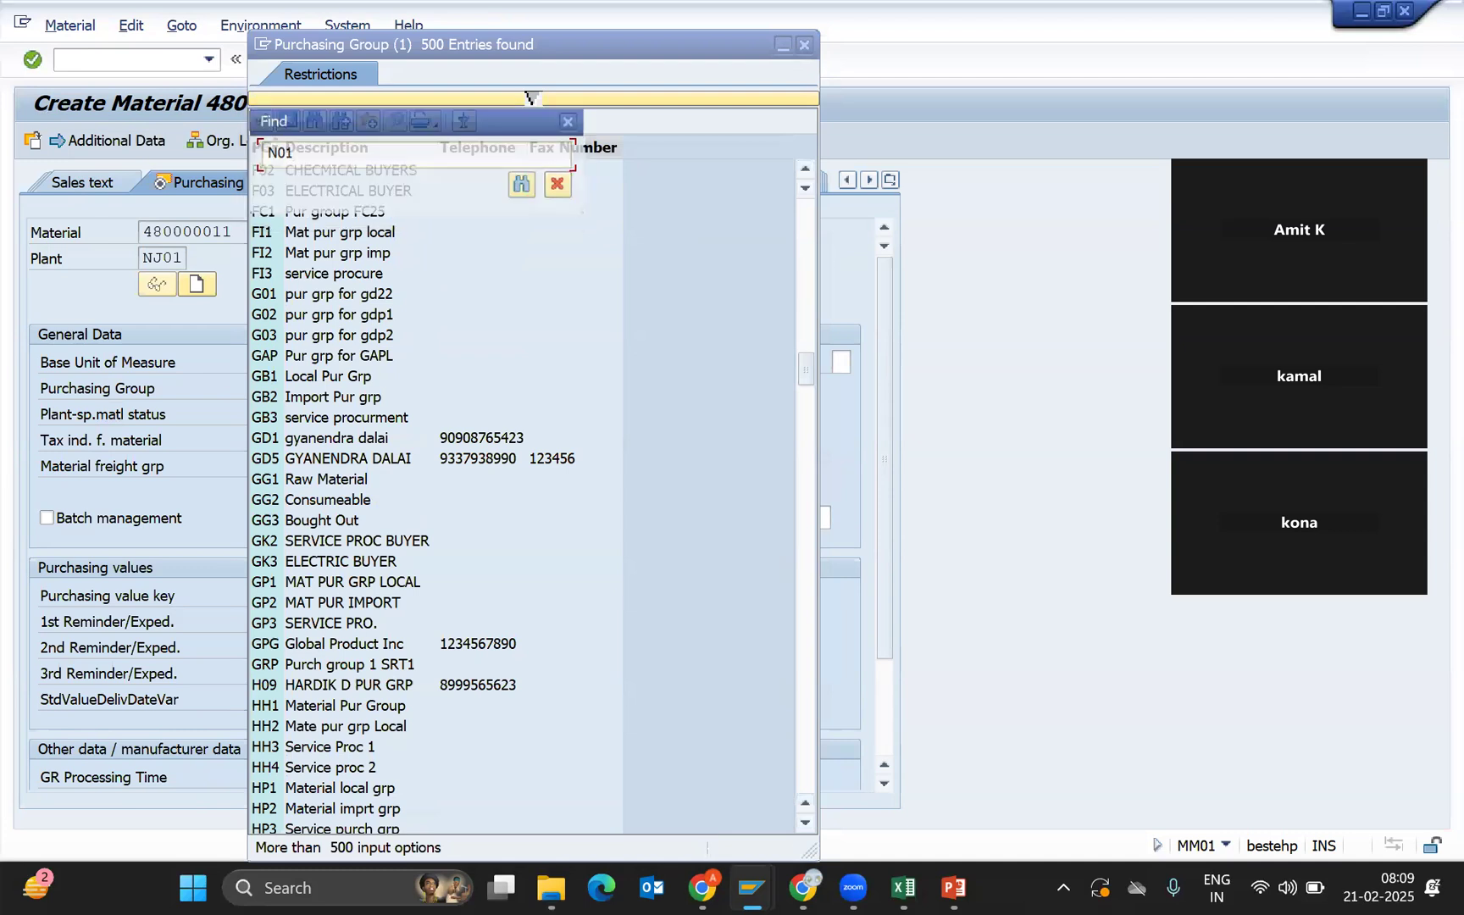
key("Return")
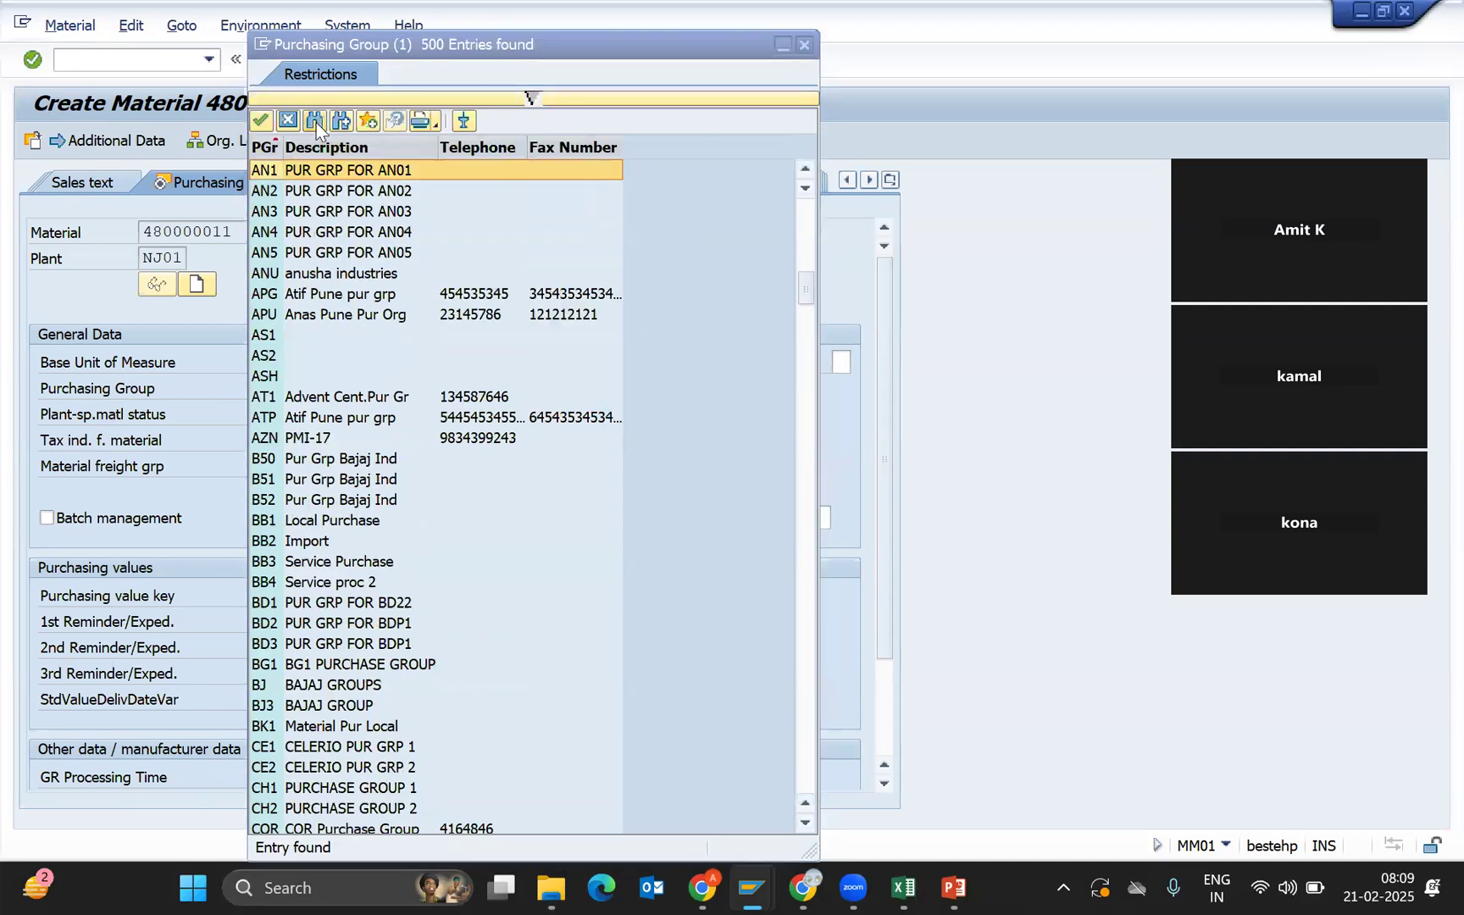
left_click(343, 127)
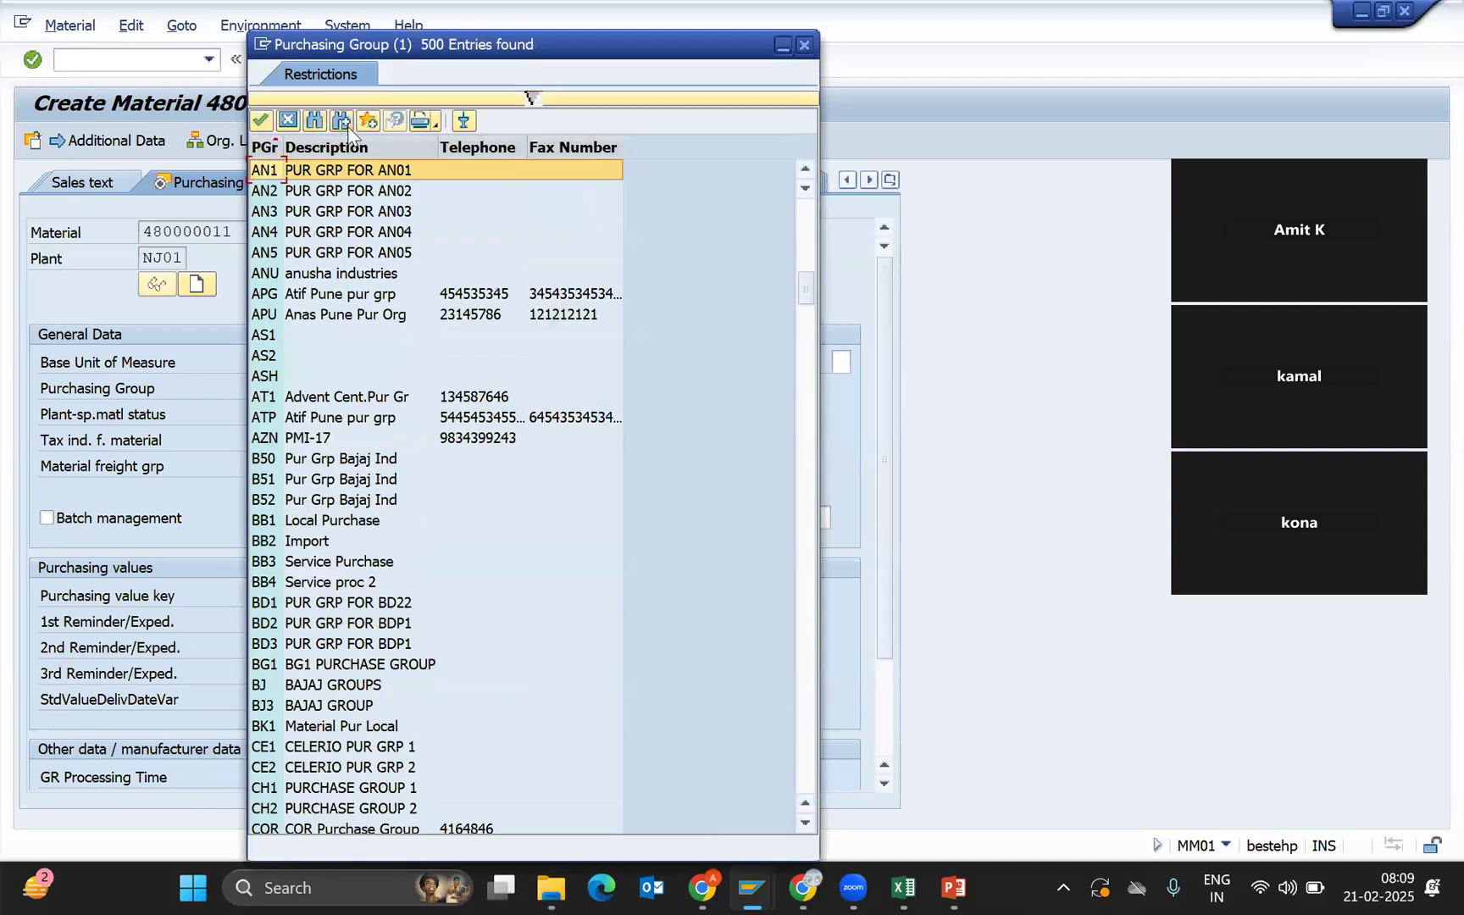
left_click(343, 125)
left_click(348, 125)
key("Escape")
Enter N01 as the purchasing group and return to the Purchasing view.
type("N01")
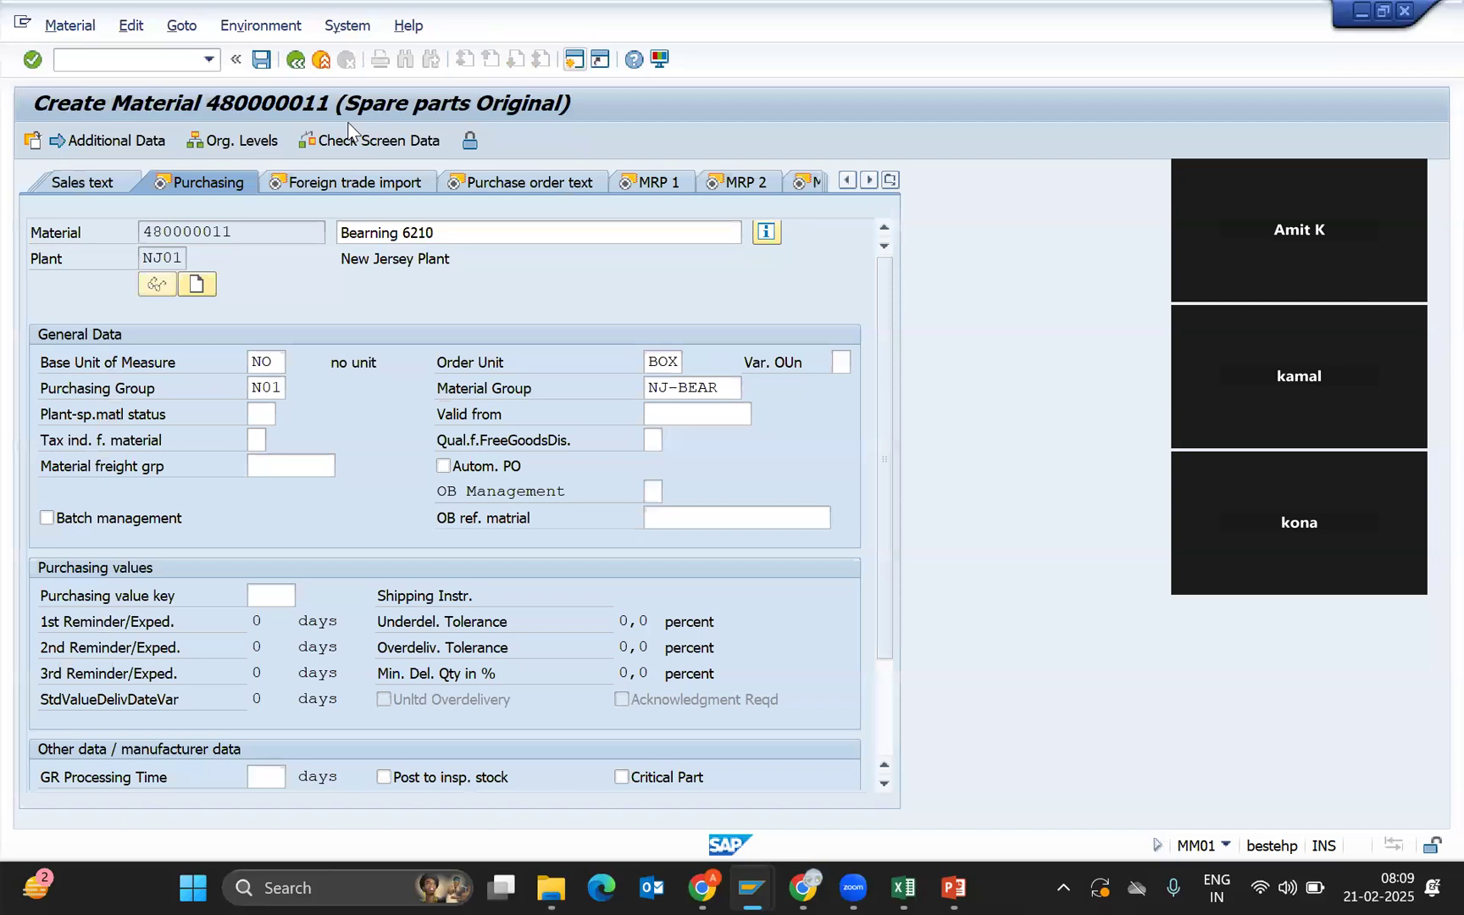
key("Return")
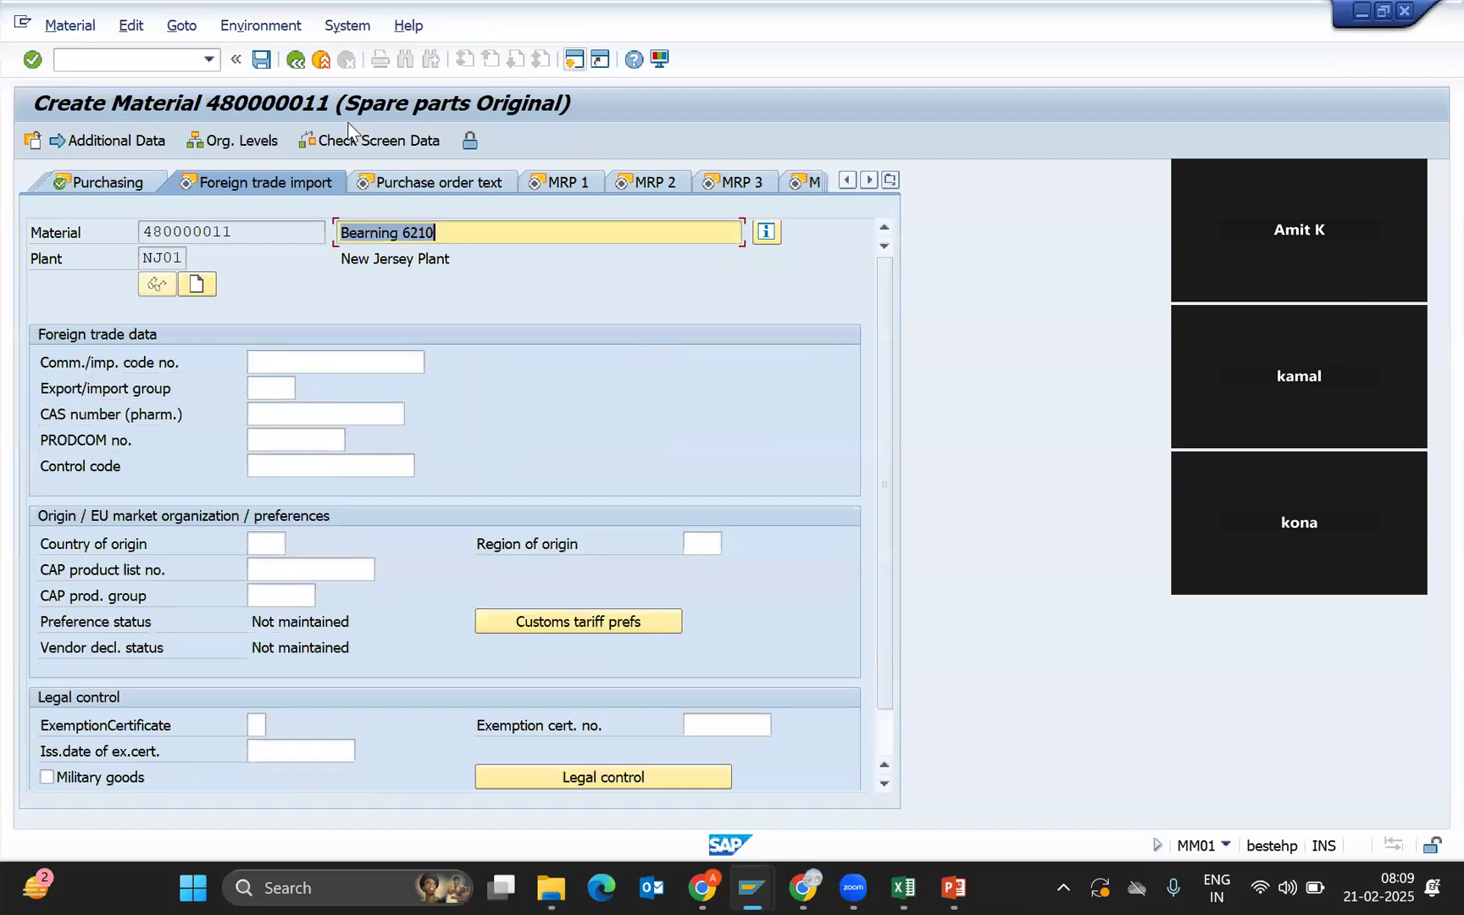
left_click(890, 179)
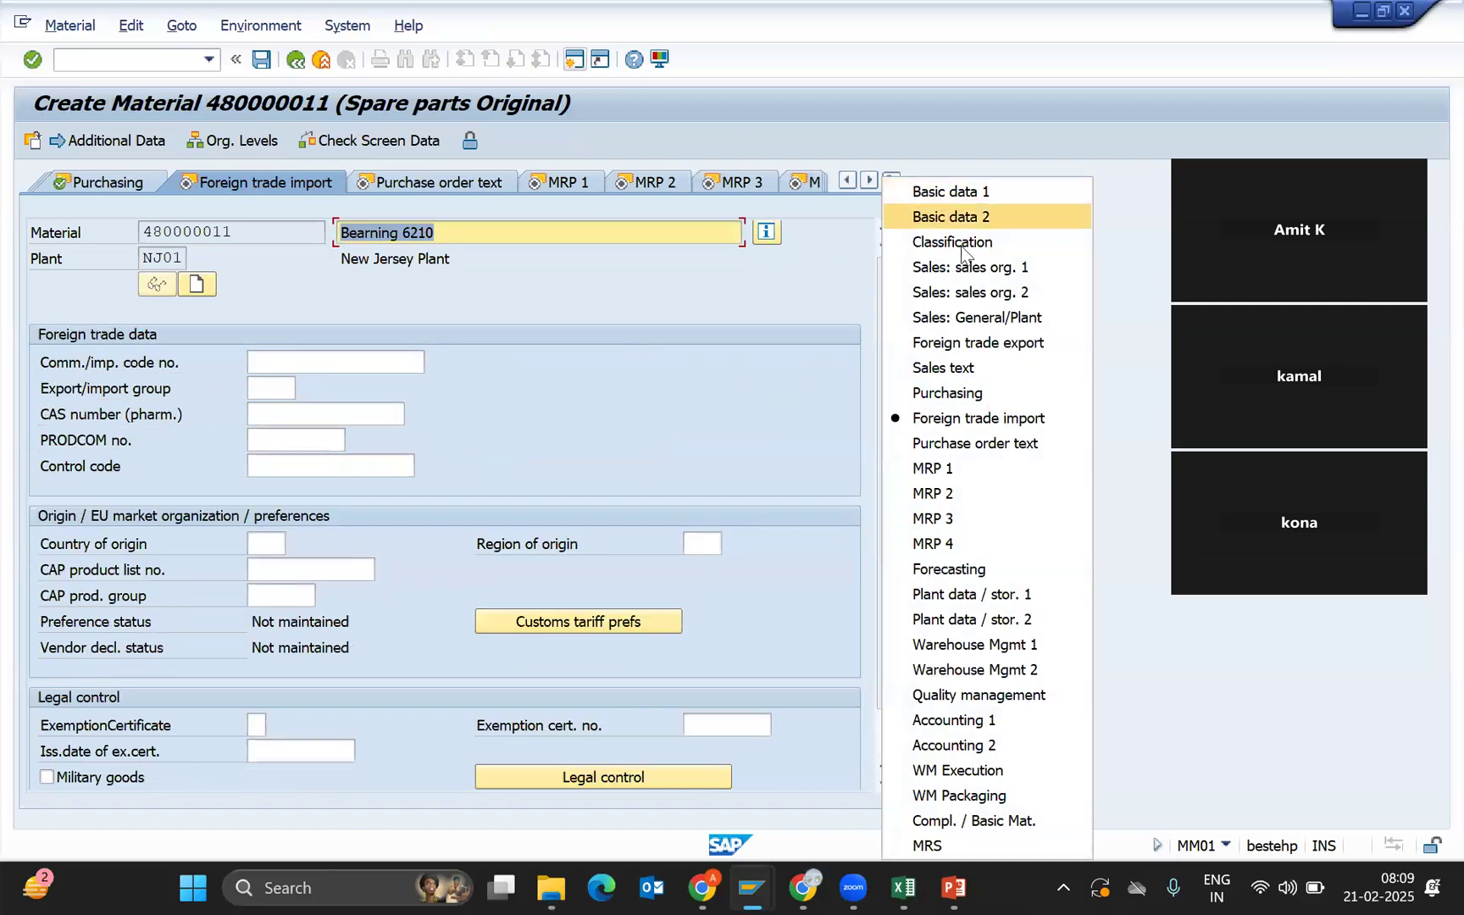
left_click(958, 394)
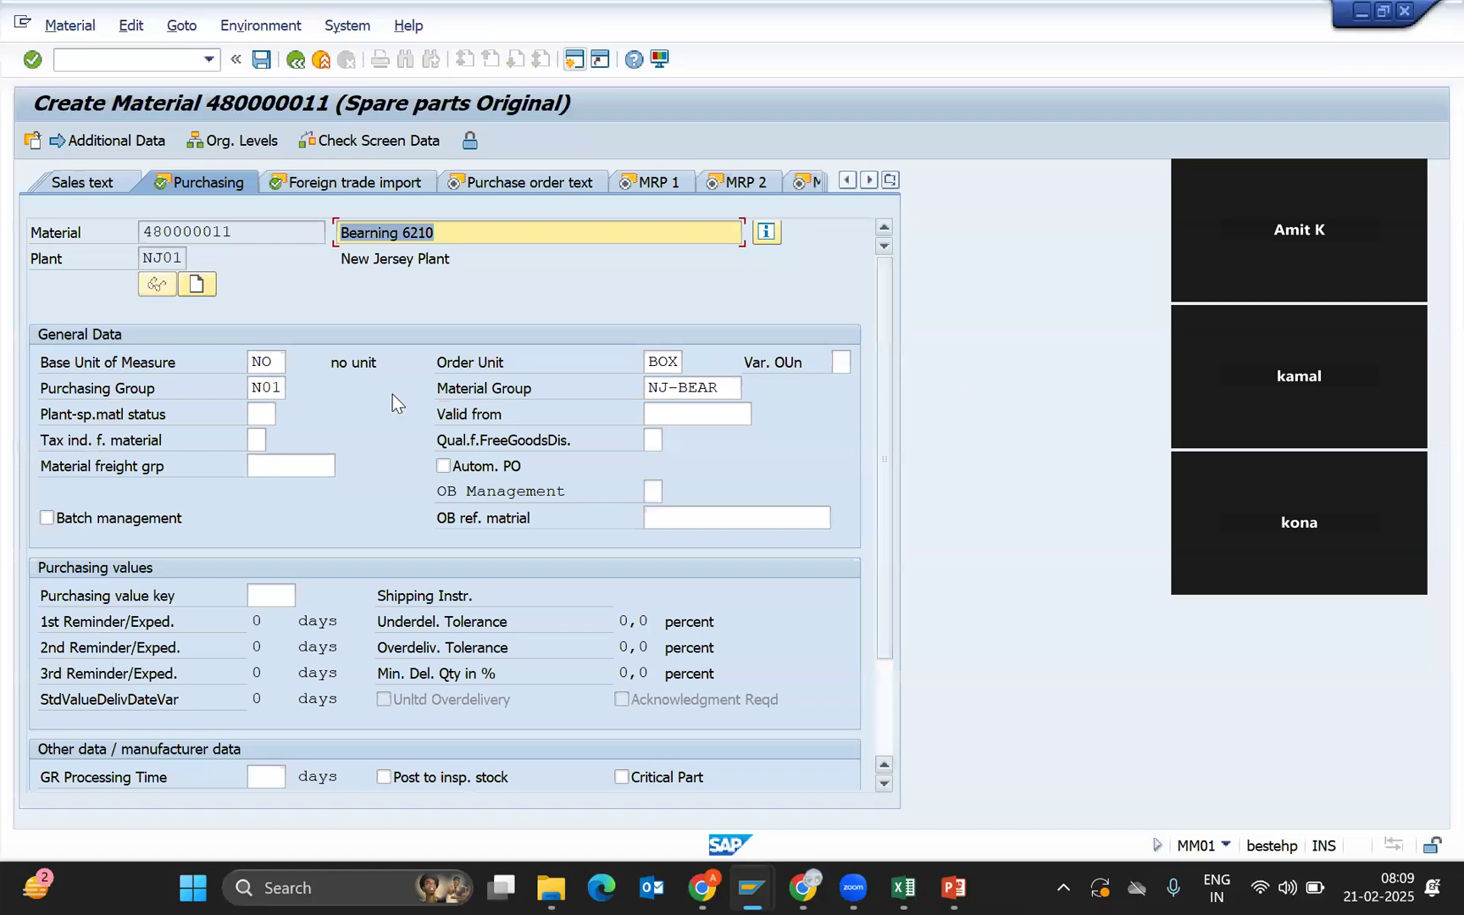
left_click(274, 387)
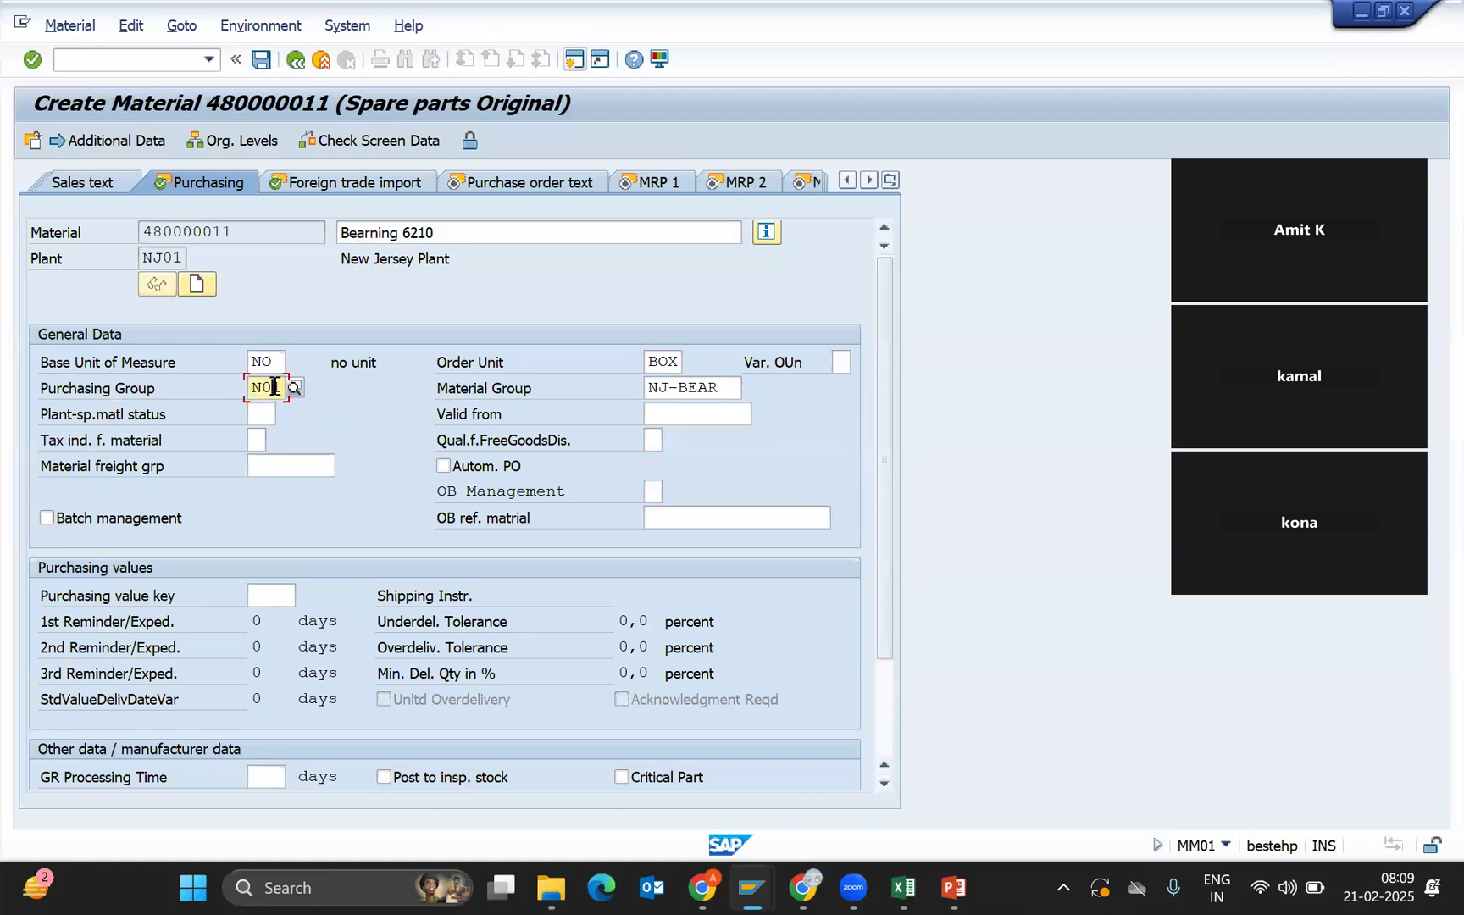
left_click(257, 412)
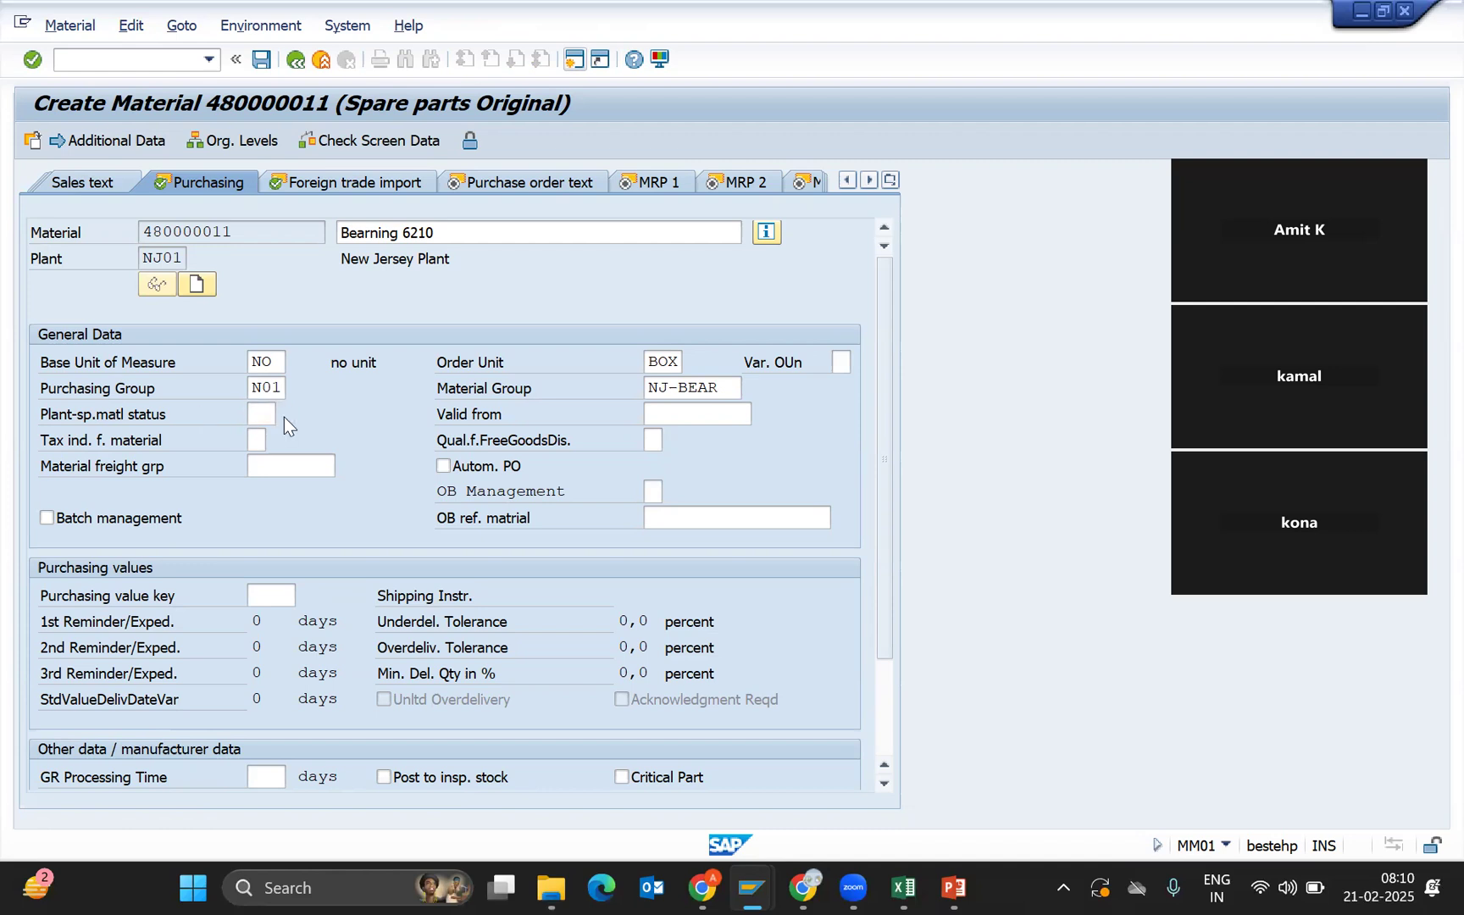
Show the 22 plant-specific material status values for the Plant-sp.matl status field.
left_click(284, 416)
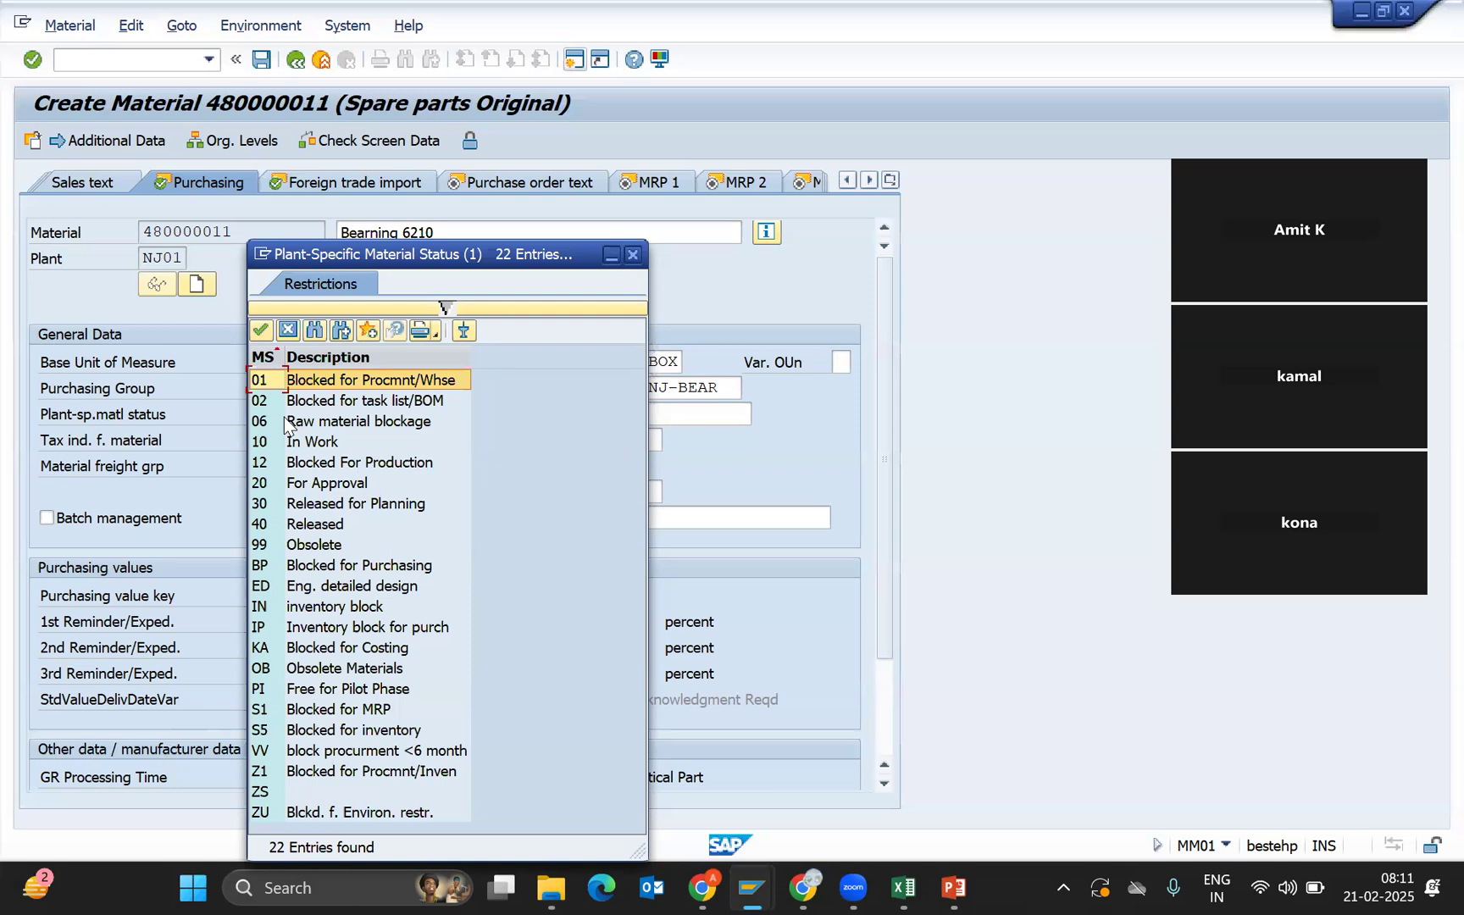
Highlight status 02 Blocked for task list/BOM, then dismiss the list leaving the status blank.
left_click(321, 408)
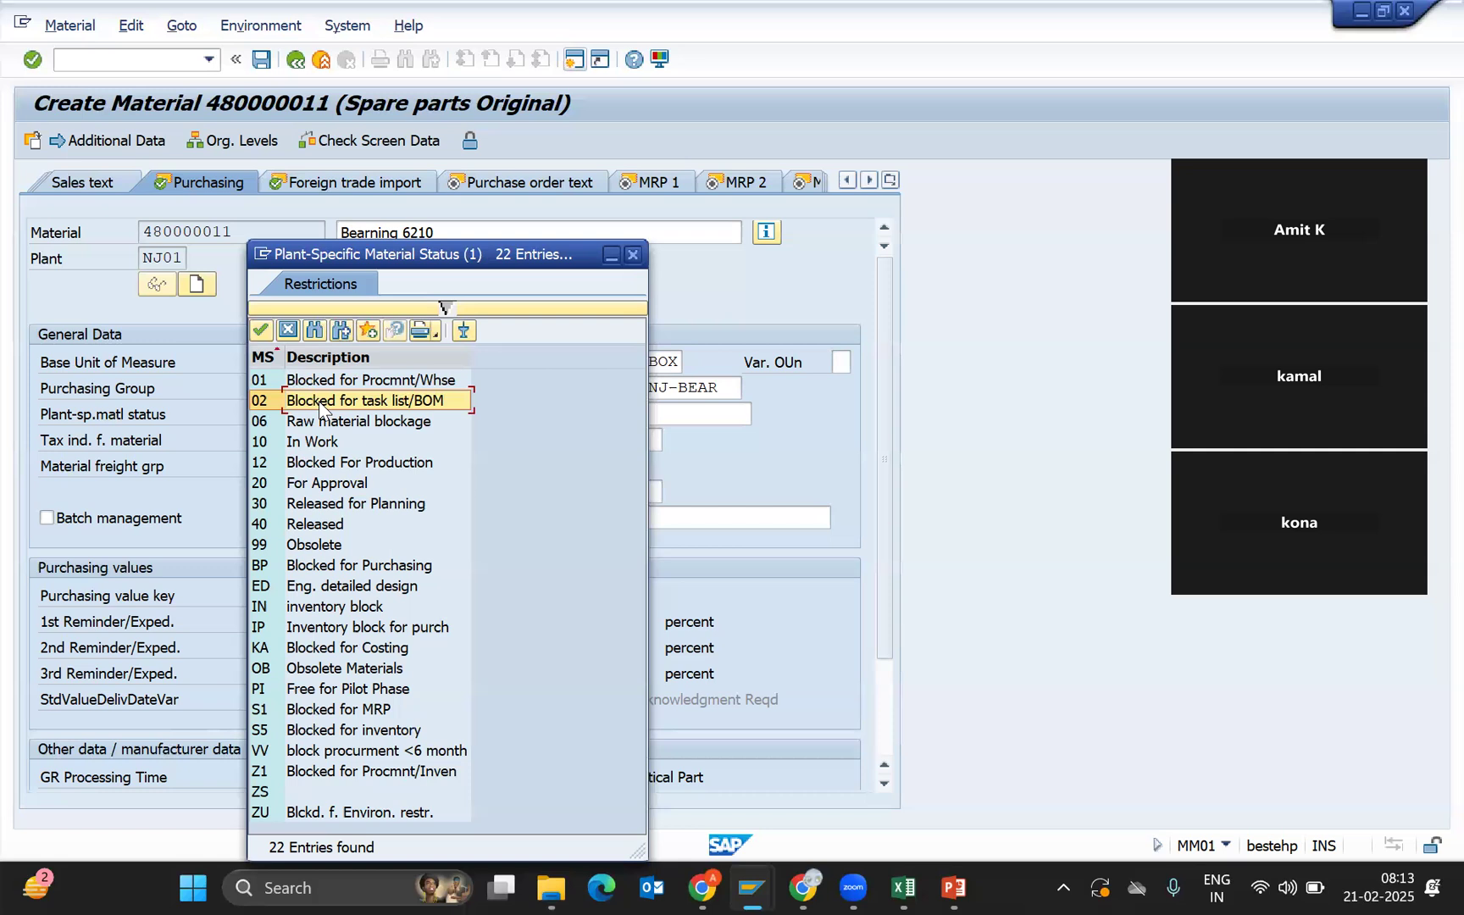
left_click(290, 327)
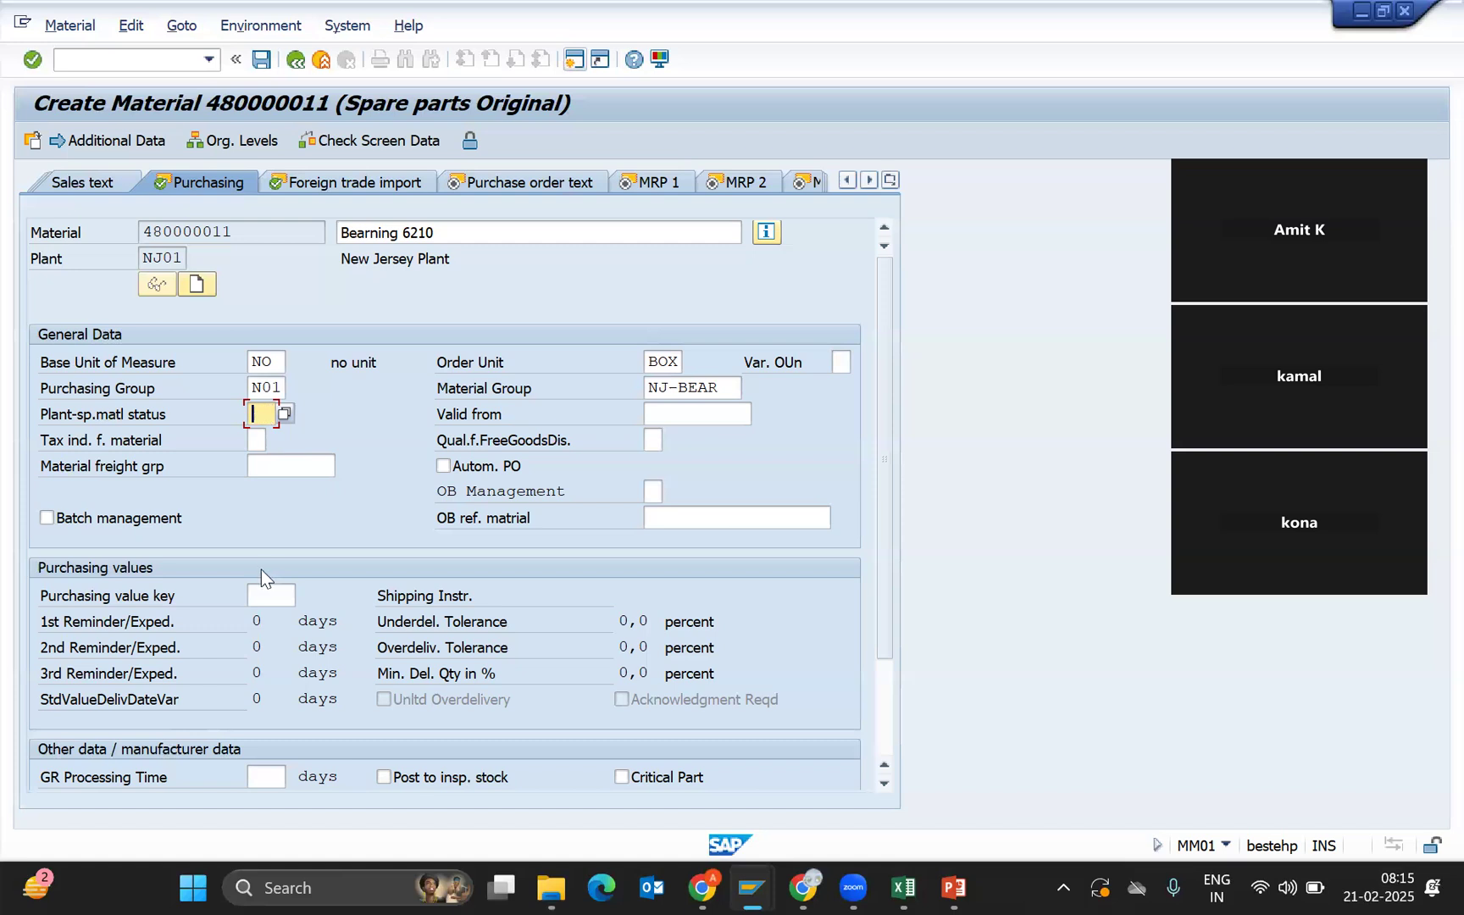
left_click(255, 591)
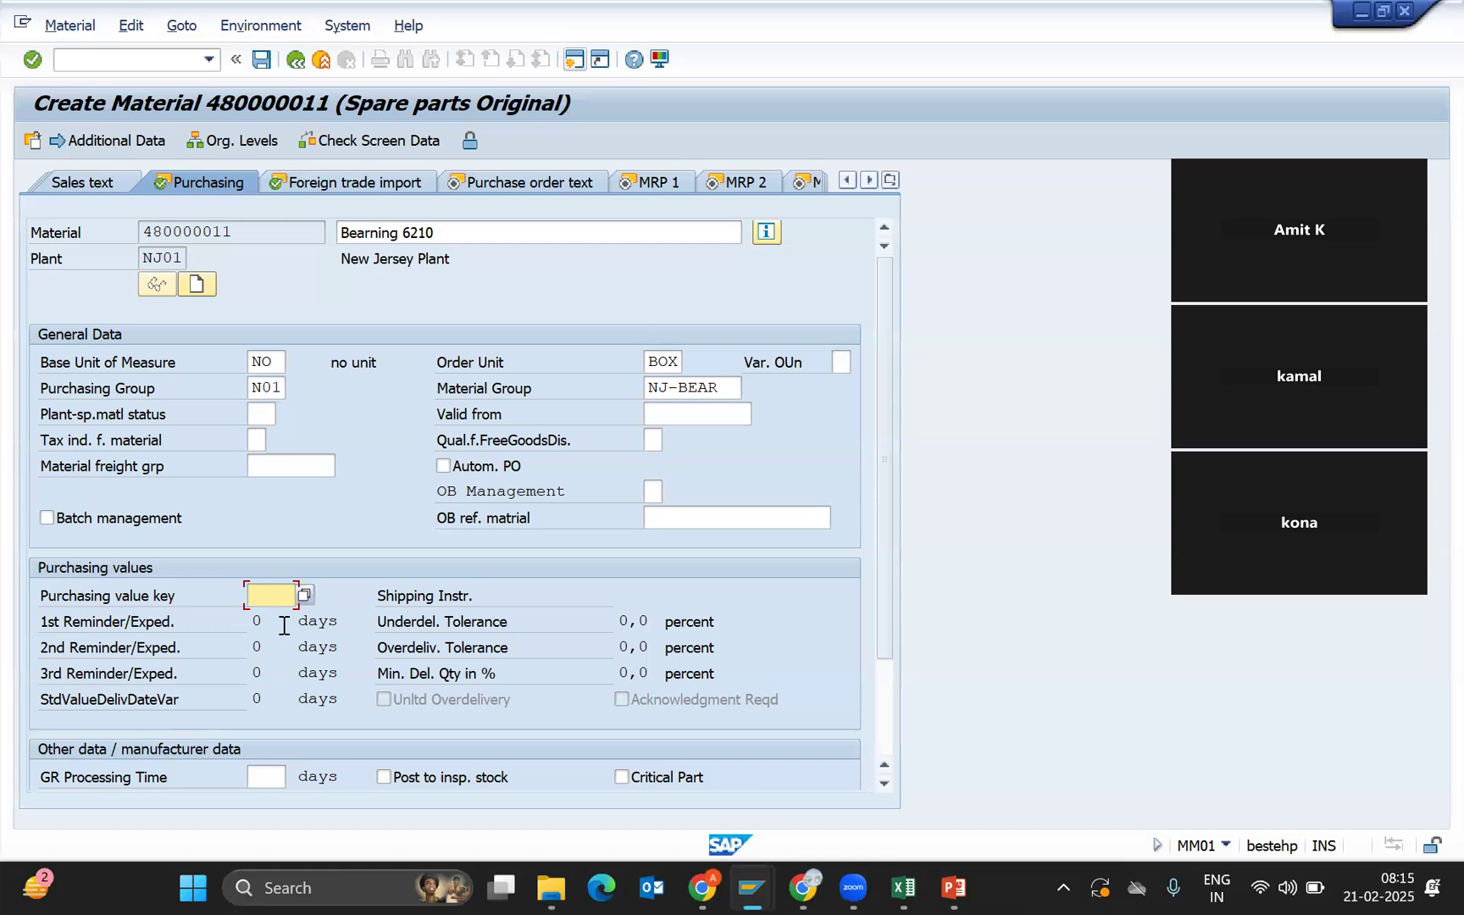
Pick 01S from the value list as the material's purchasing value key.
left_click(304, 595)
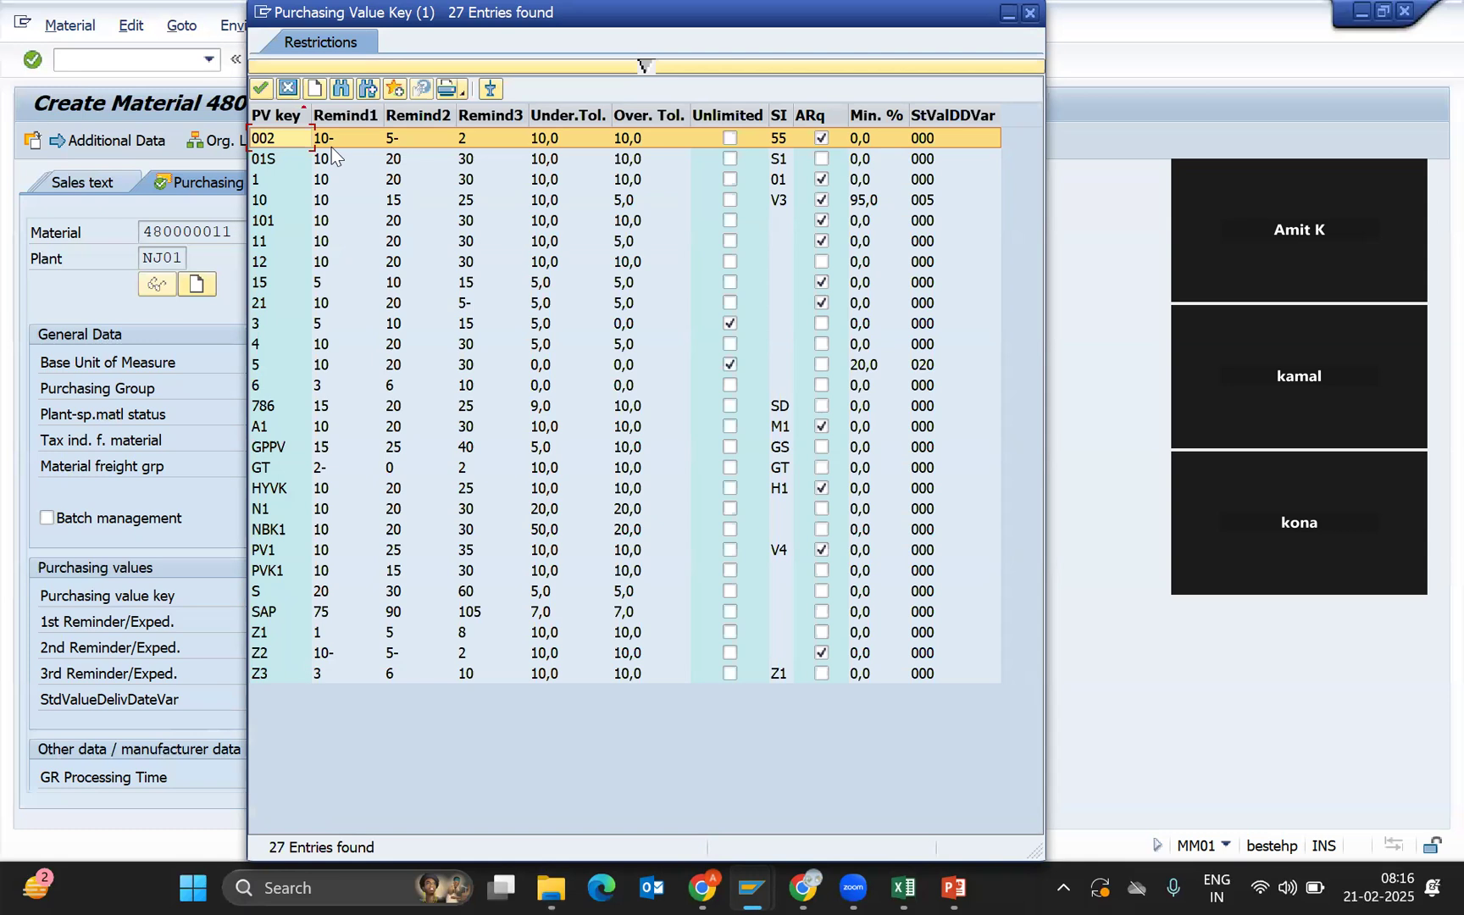
left_click(330, 166)
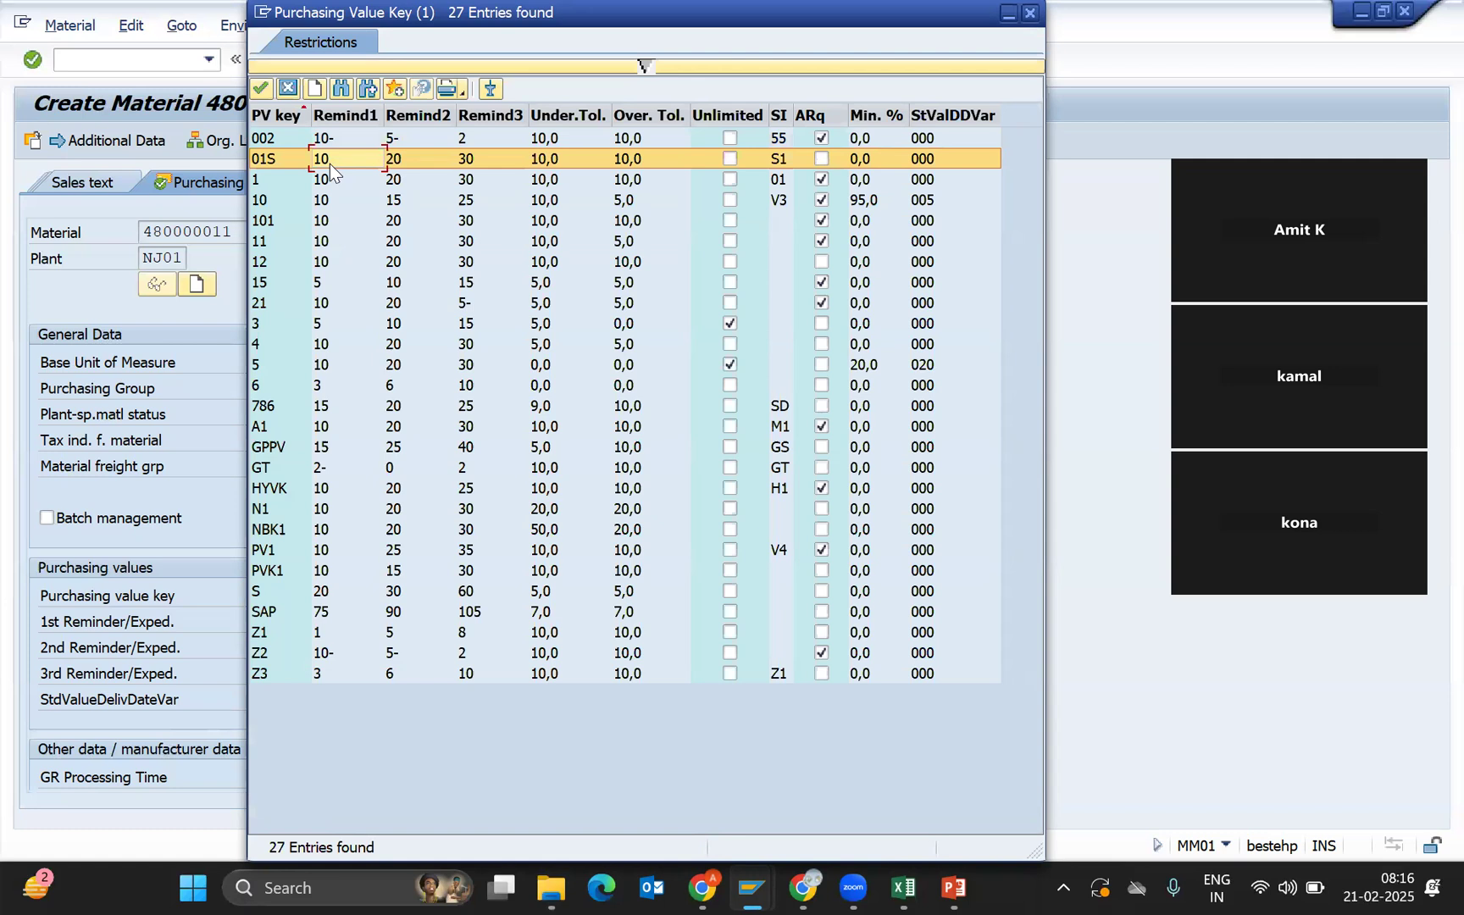
double_click(330, 161)
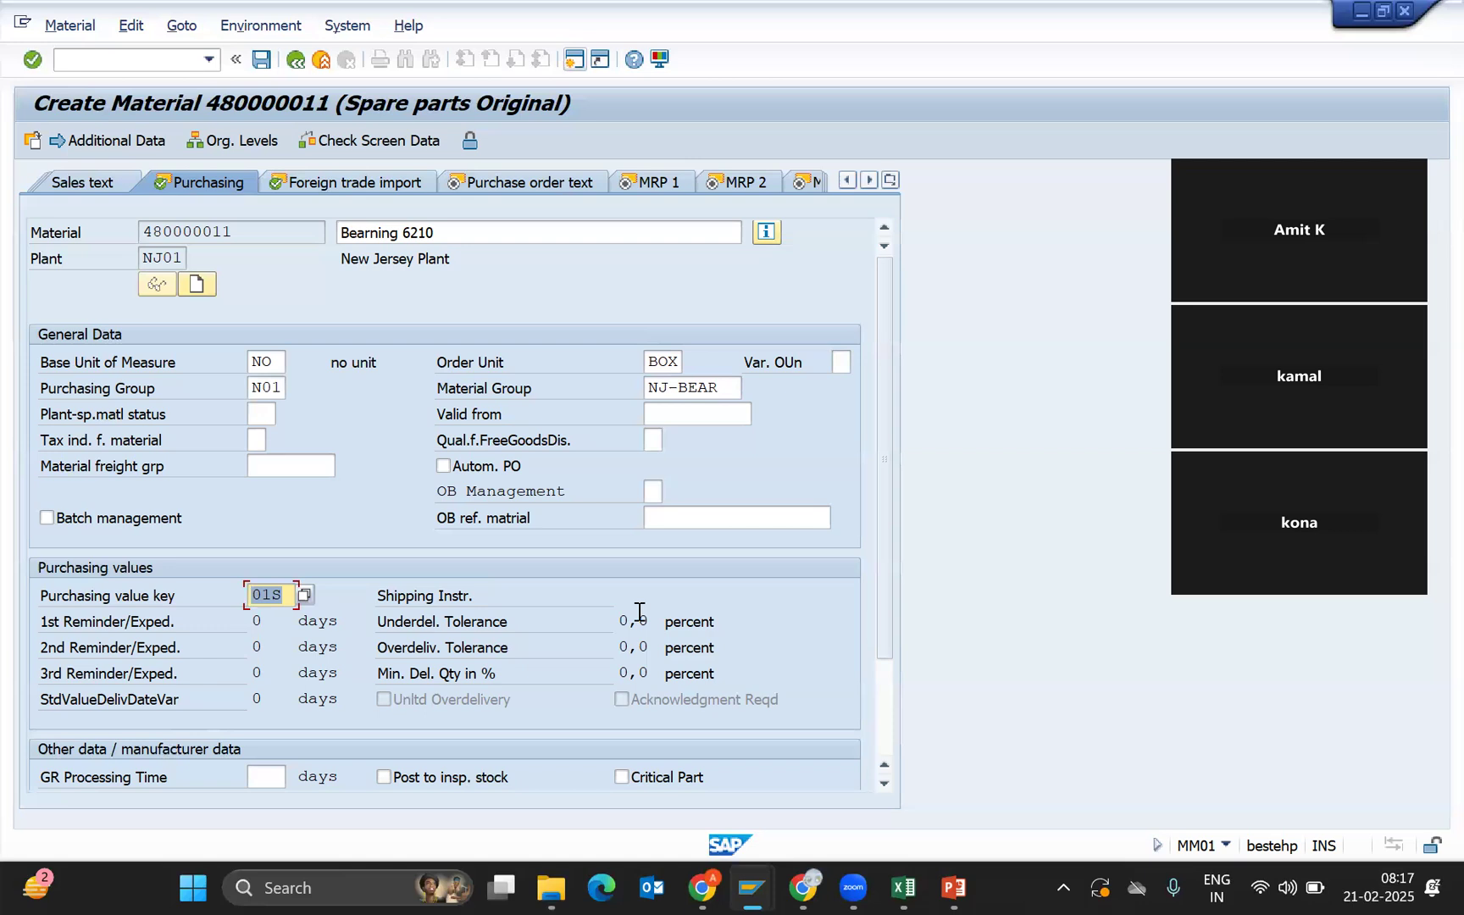
left_click(883, 709)
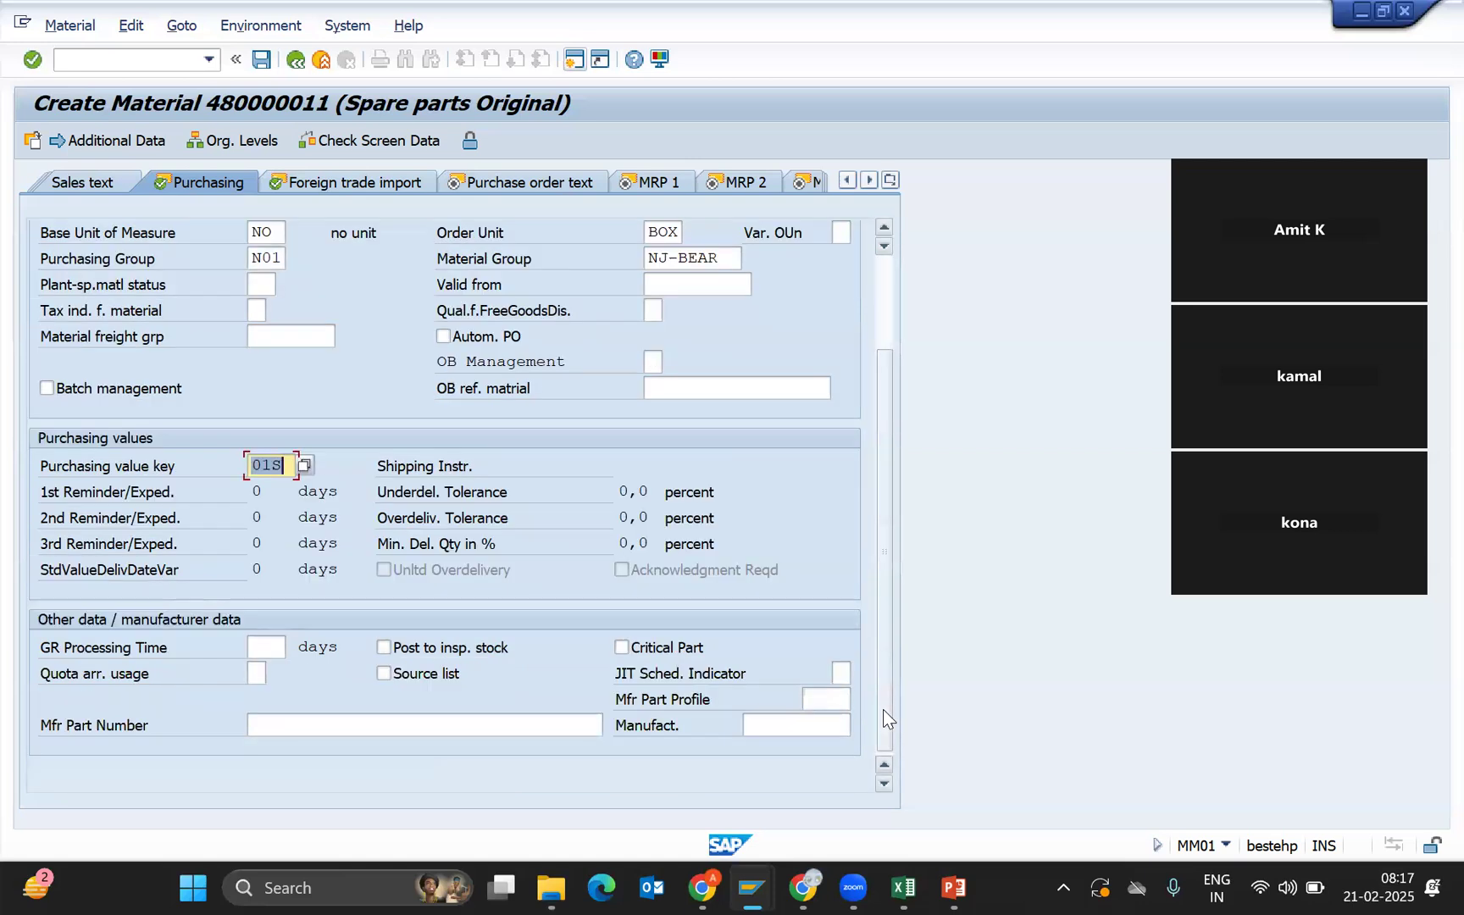
Enter 2 days in the GR Processing Time field.
left_click(272, 646)
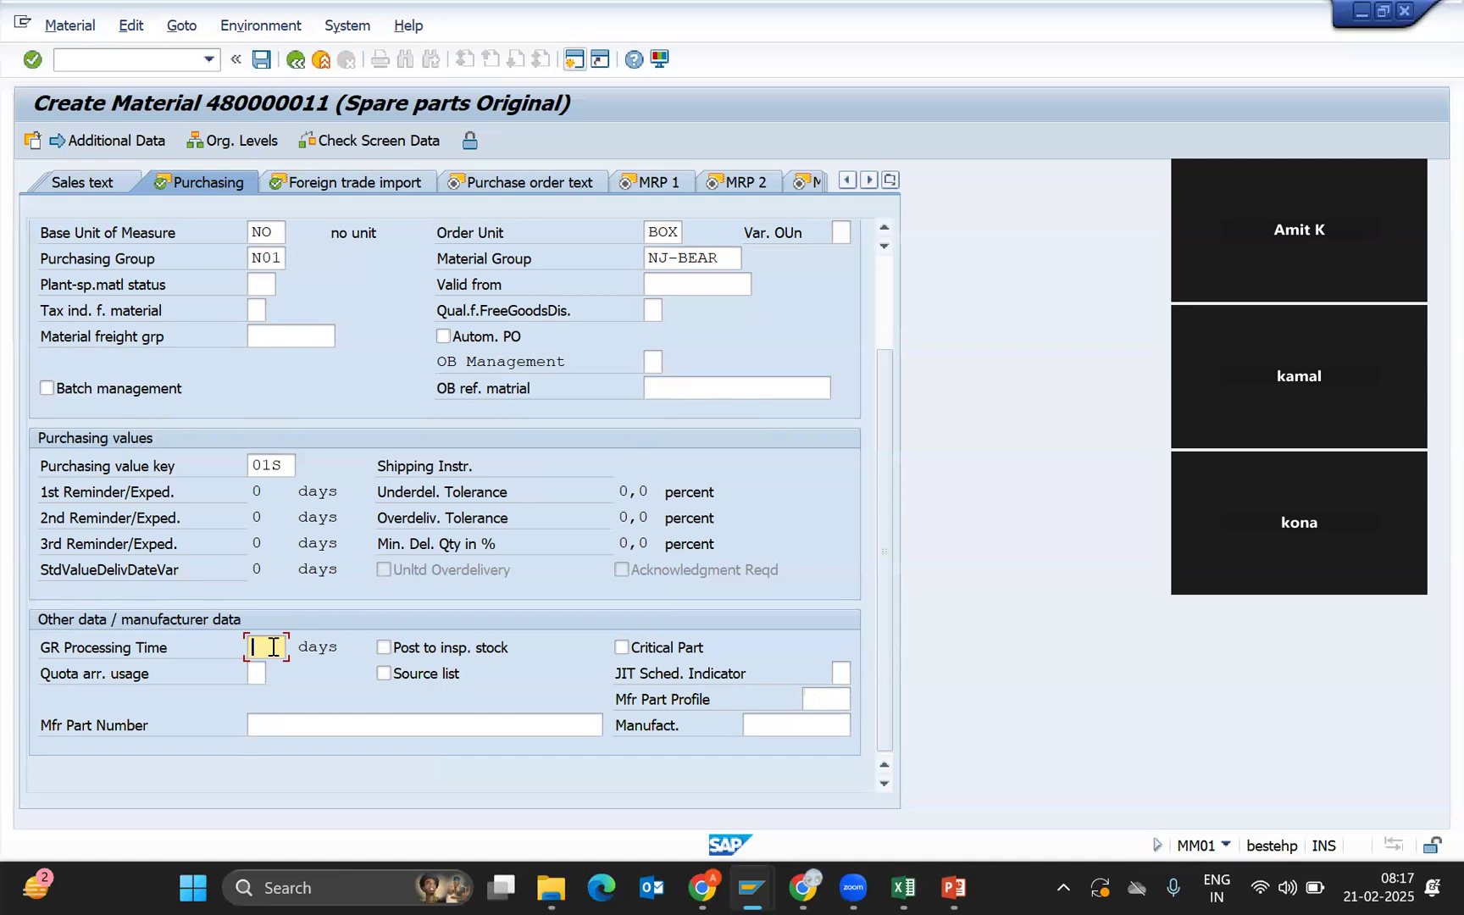
type("2")
Turn on automatic purchase orders (Autom. PO) and validate the Purchasing data.
left_click(479, 343)
key("Return")
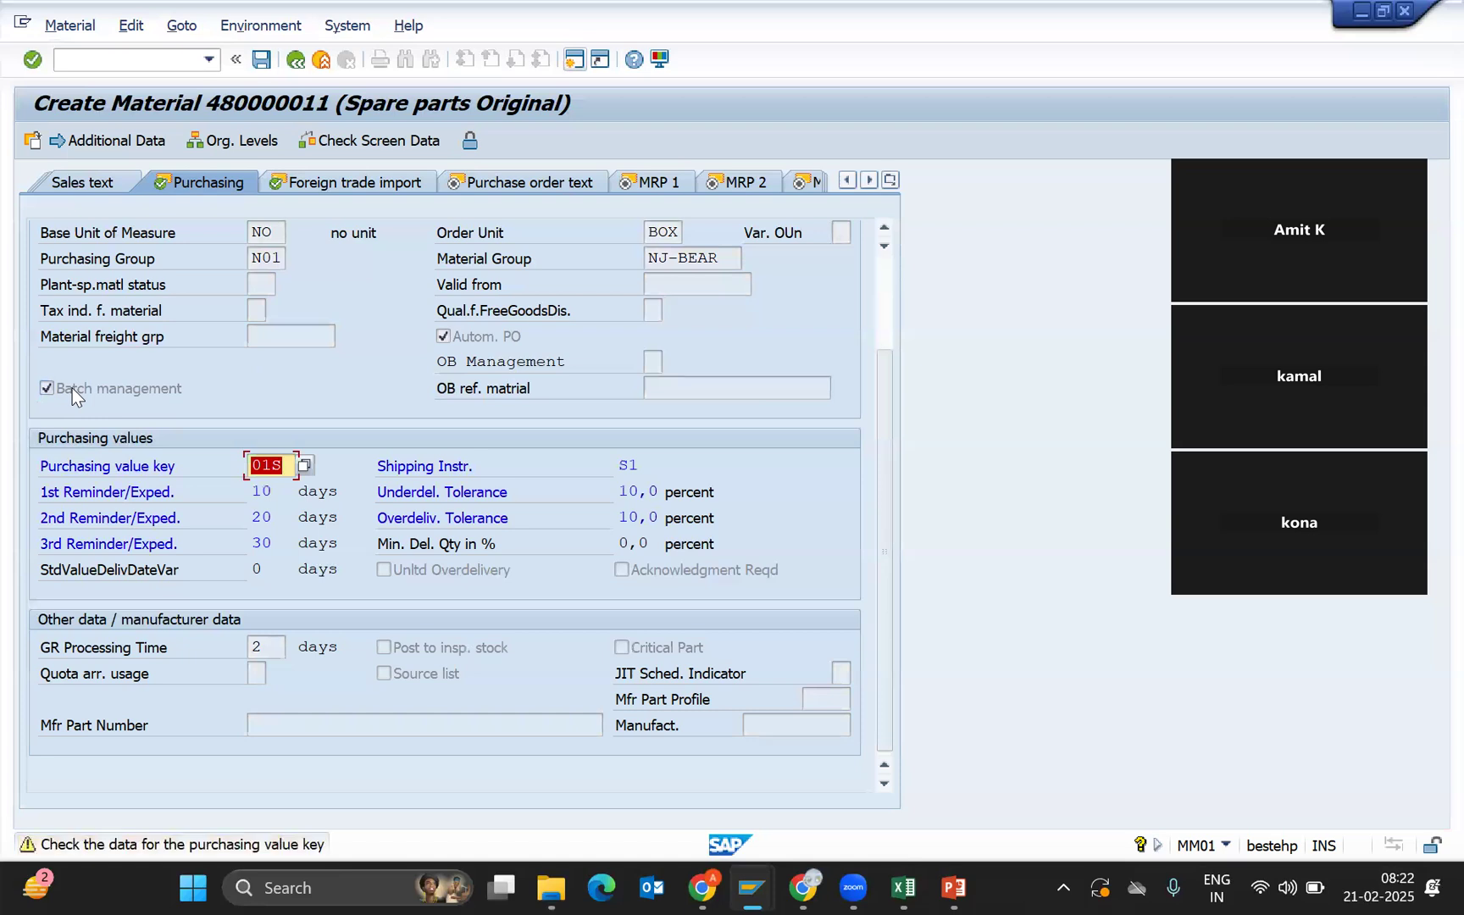
Continue past the Foreign trade import view to the Purchase order text view.
key("Return")
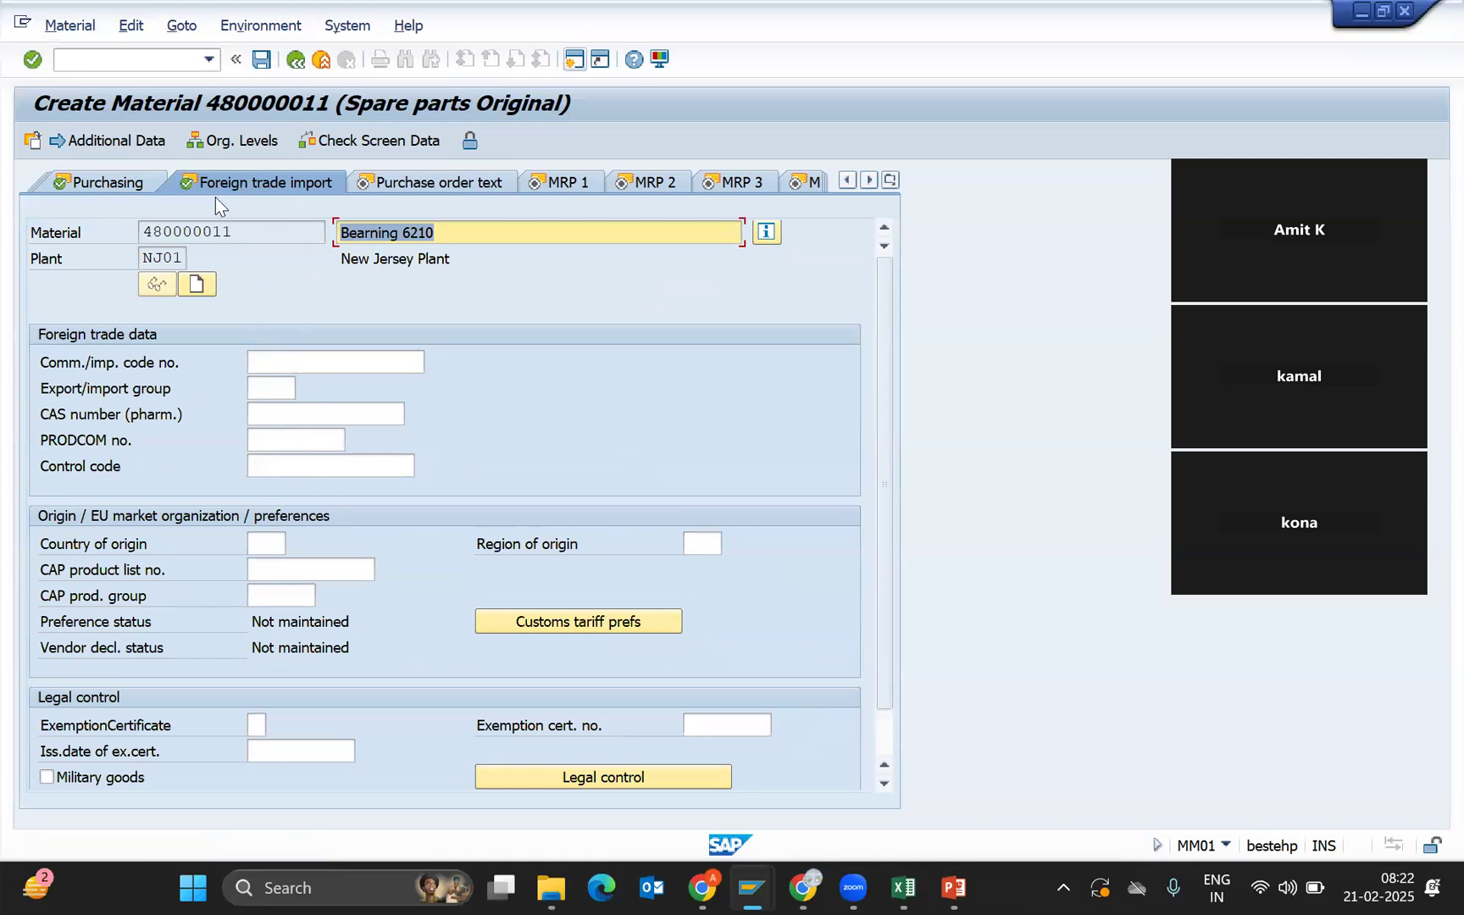
left_click(346, 458)
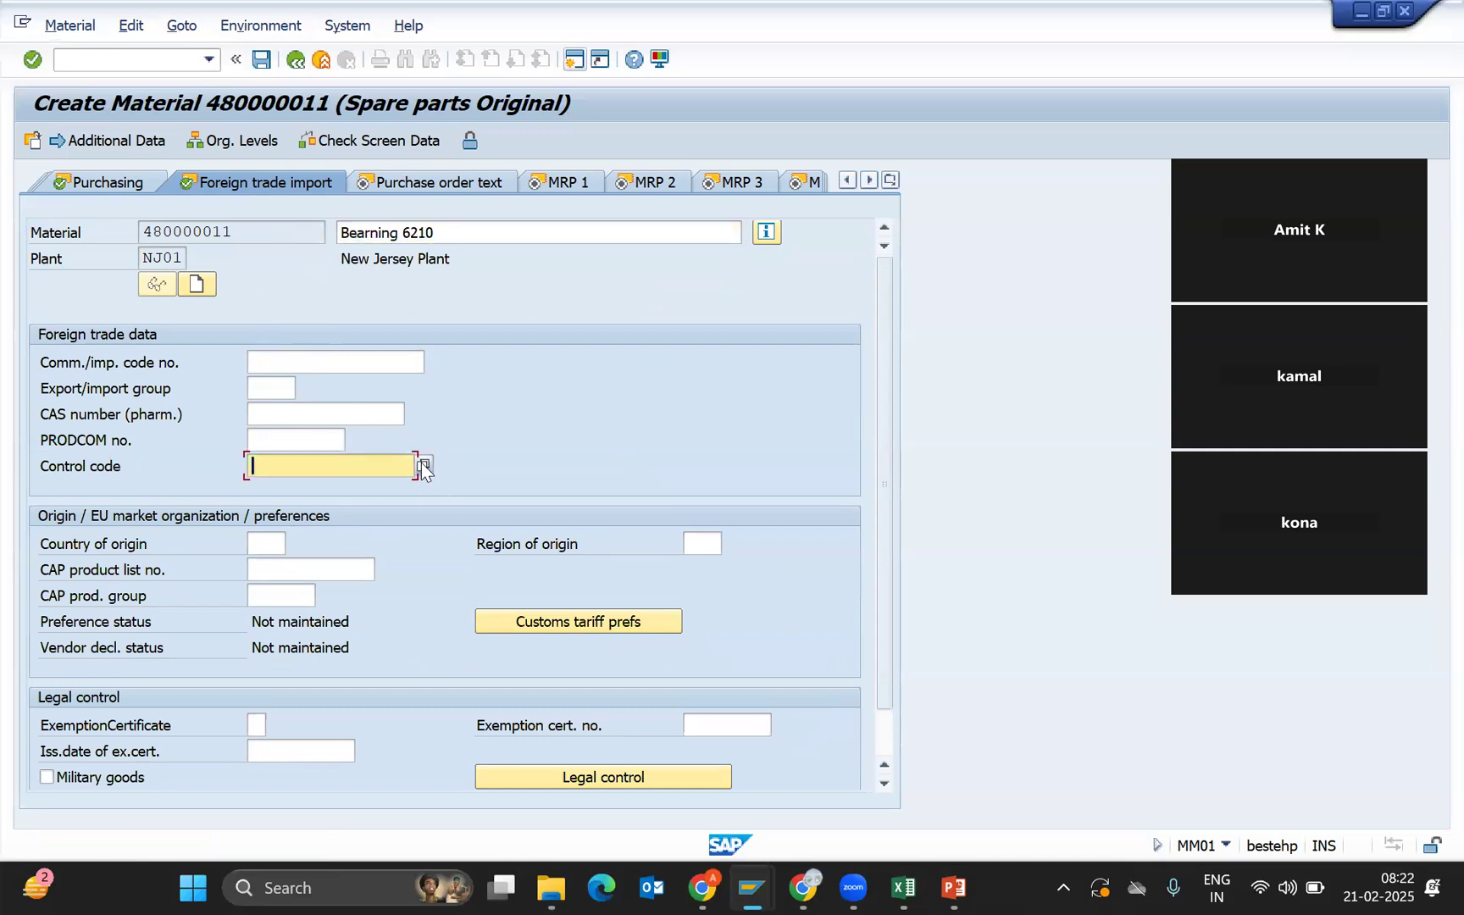
left_click(463, 179)
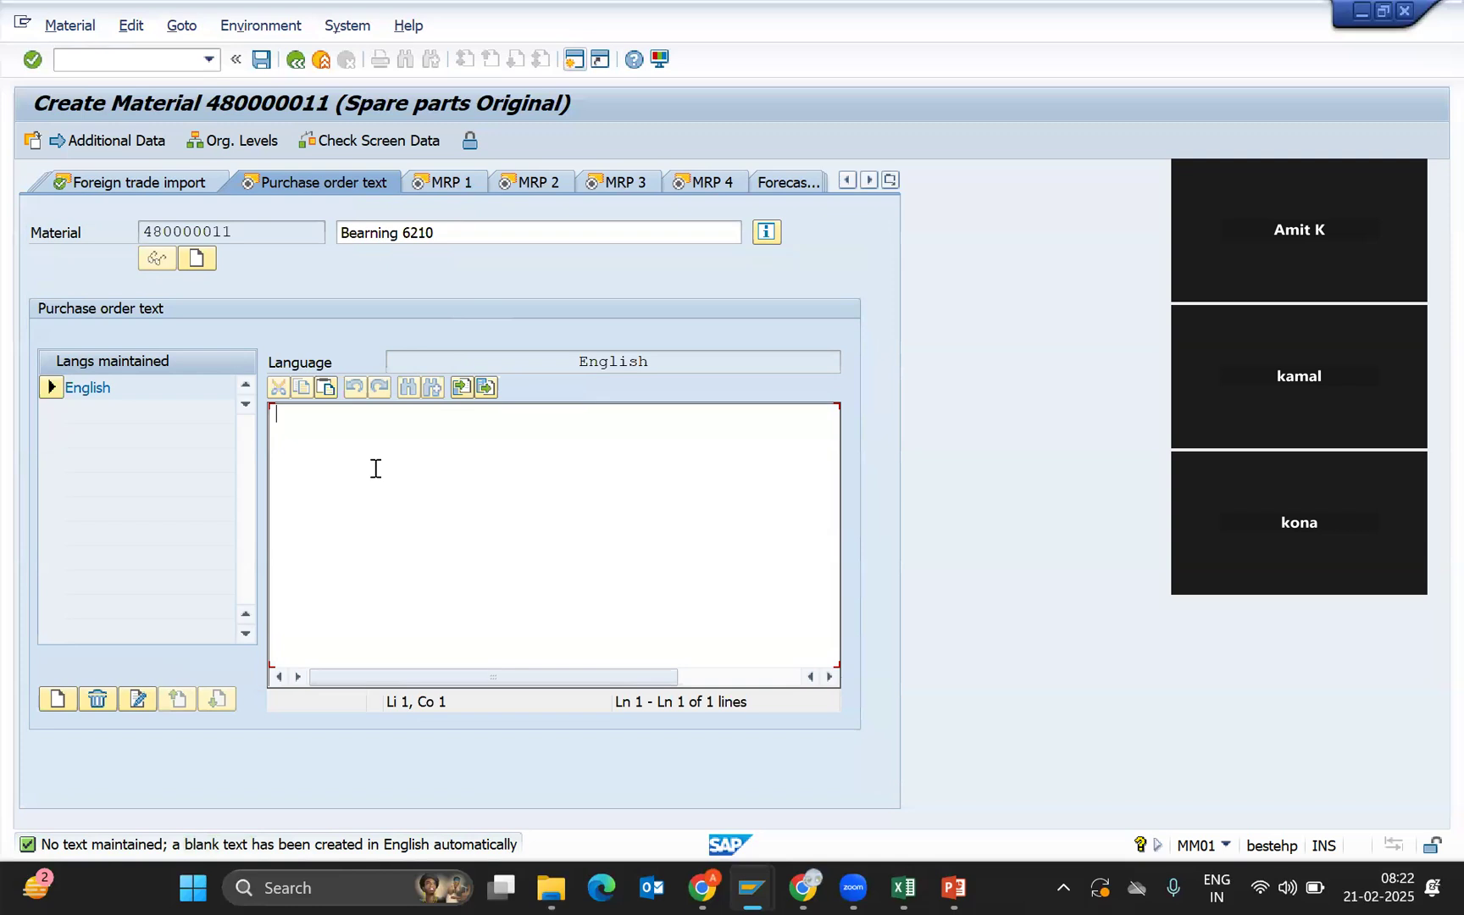
Select the 'Bearning 6210' material description to copy it.
left_click(654, 241)
key("shift+Home")
left_click(475, 223)
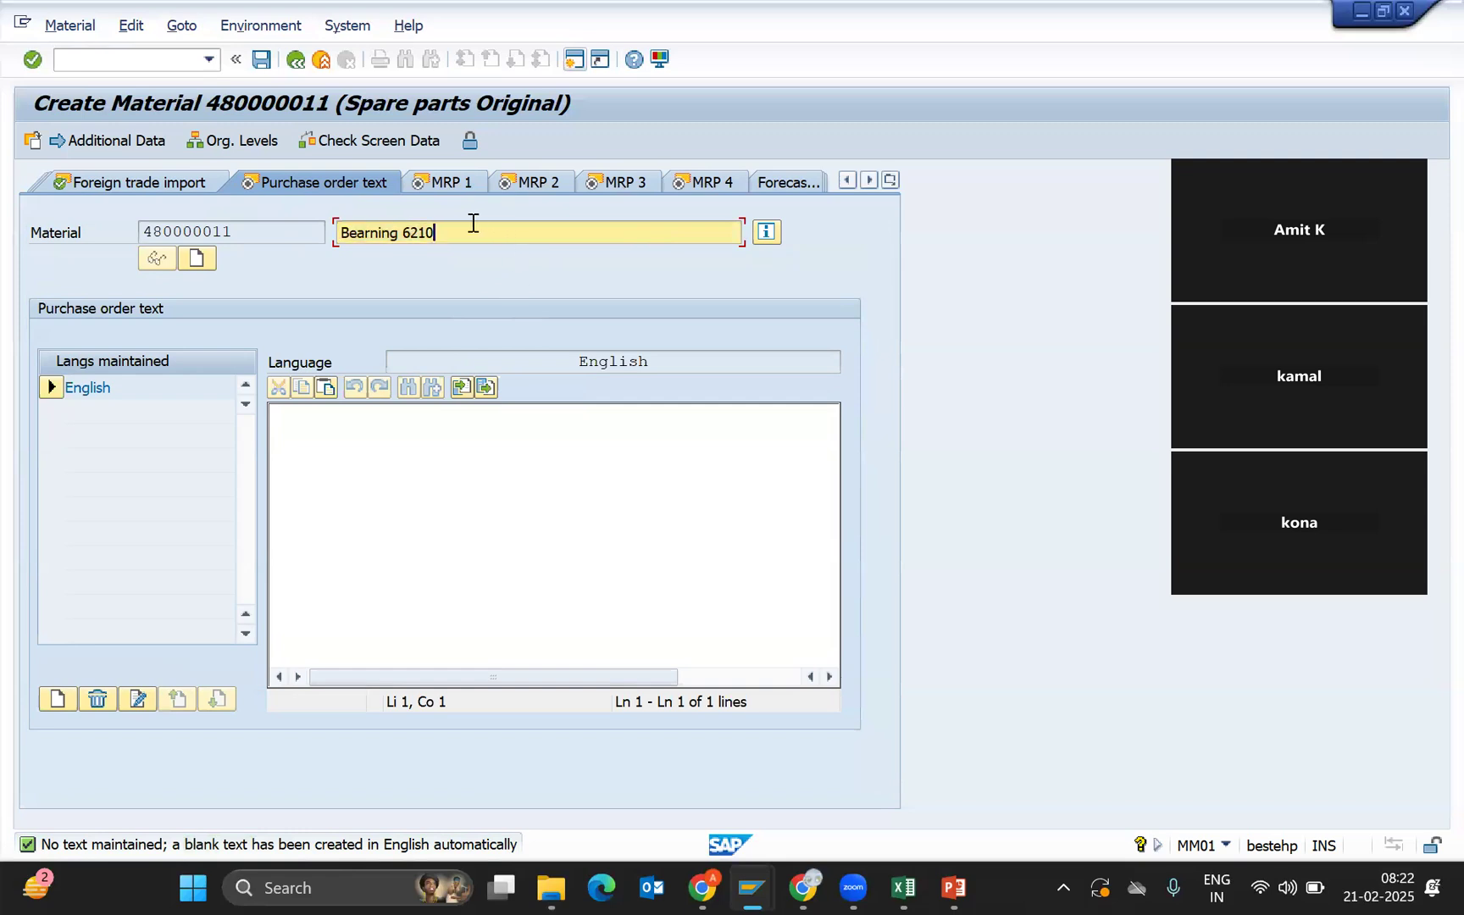
left_click_drag(472, 223, 167, 225)
key("ctrl+c")
Paste 'Bearning 6210' line after line until the English purchase order text holds about 20 lines.
left_click(378, 445)
key("ctrl+v")
key("Return")
key("ctrl+v")
key("ctrl+v")
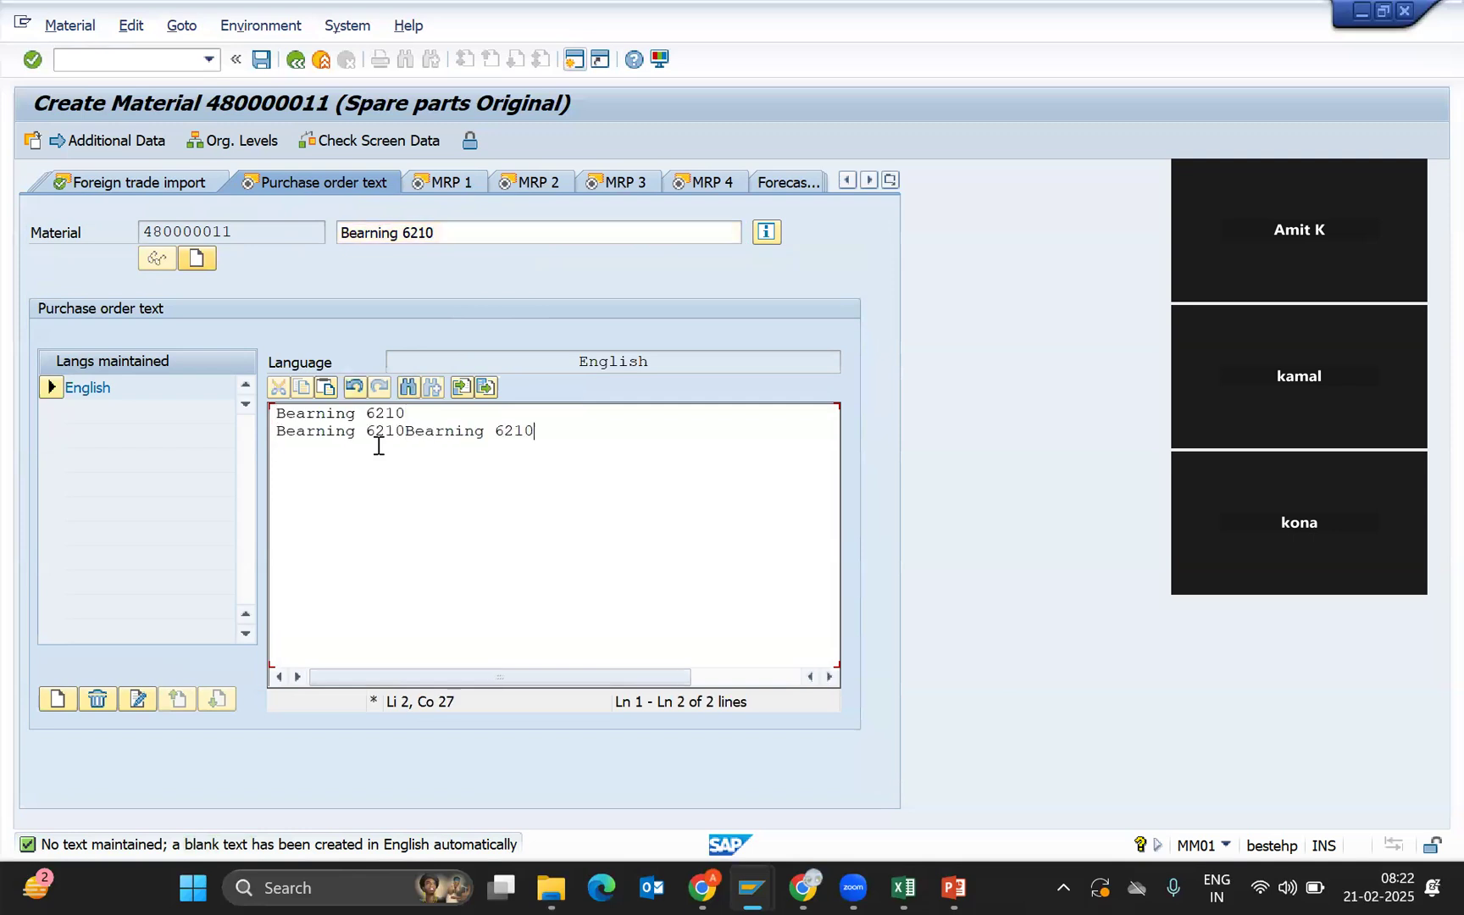
key("Return")
key("ctrl+v")
key("Return")
key("ctrl+v")
key("Return")
key("ctrl+v")
key("Return")
key("ctrl+v")
key("Return")
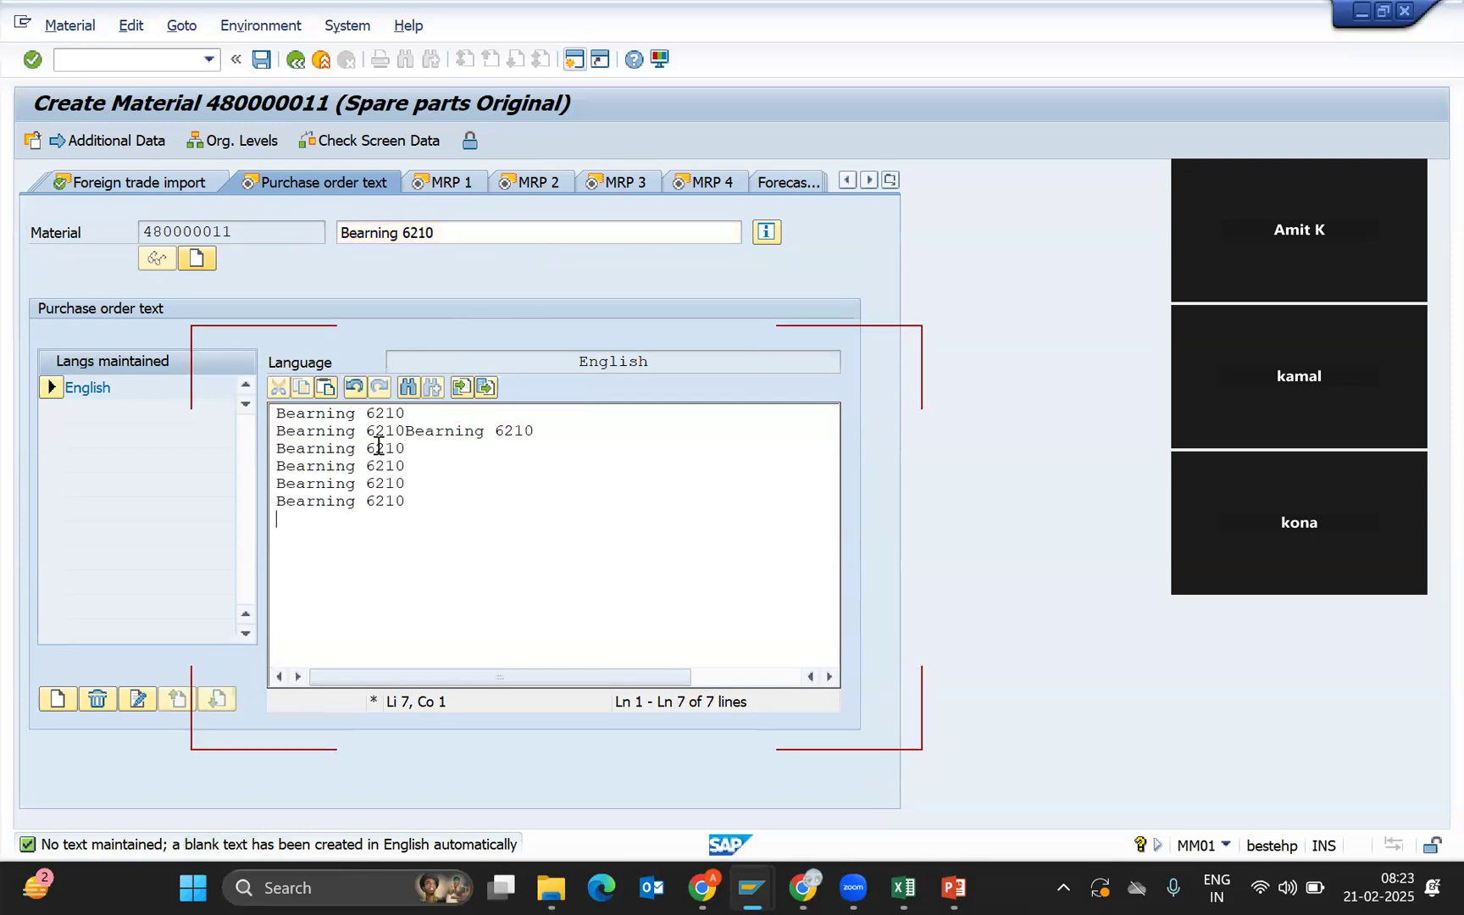
key("ctrl+v")
key("Return")
key("ctrl+v")
key("Return")
key("ctrl+v")
key("Return")
key("ctrl+v")
key("Return")
key("ctrl+v")
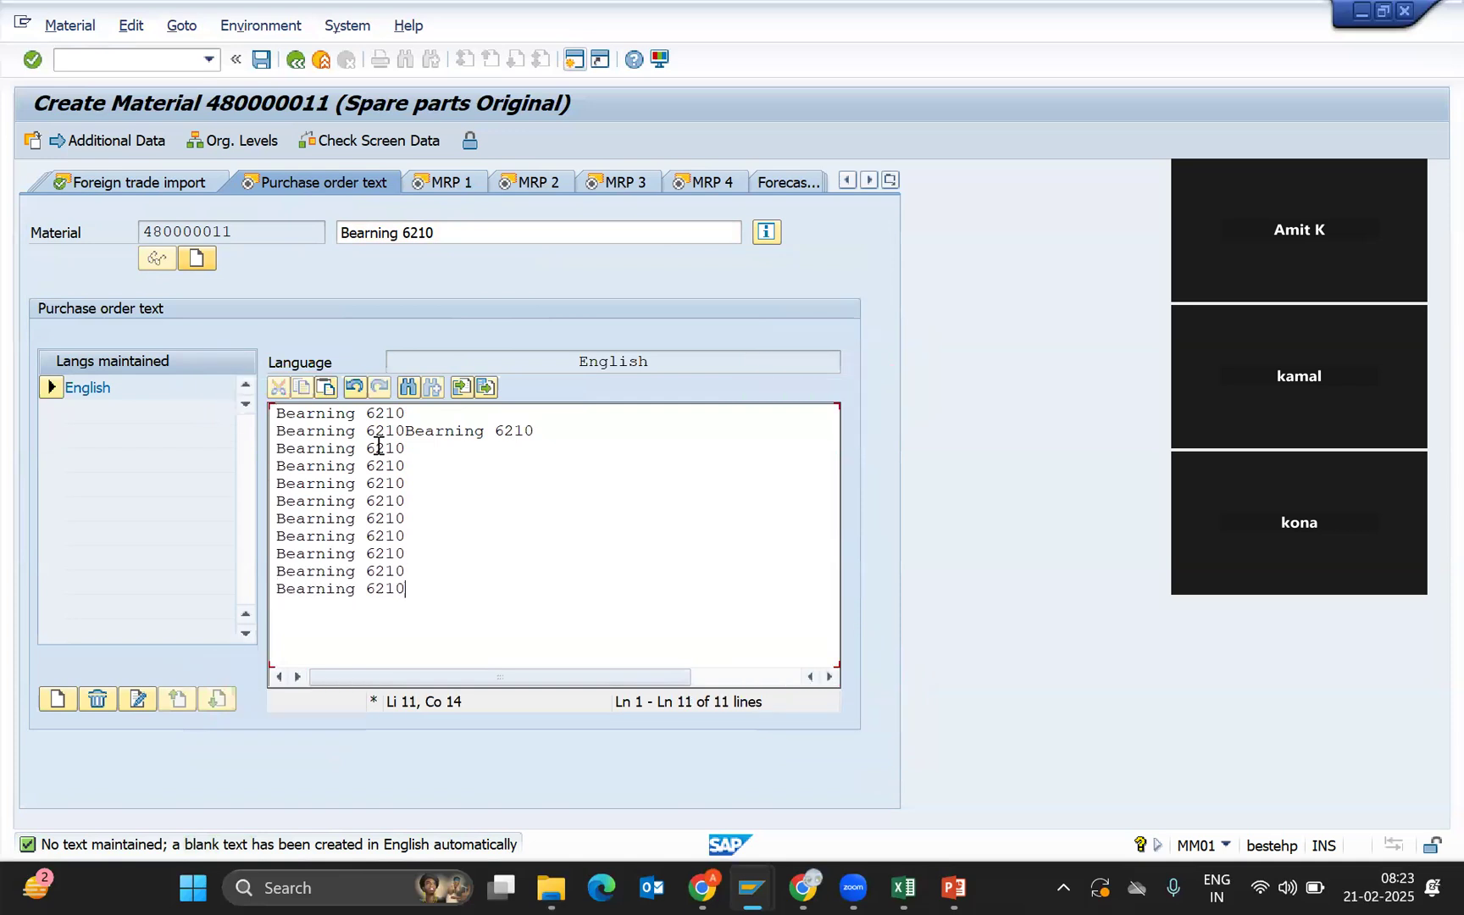
key("Return")
key("ctrl+v")
key("Return")
key("ctrl+v")
key("Return")
key("ctrl+v")
key("Return")
key("ctrl+v")
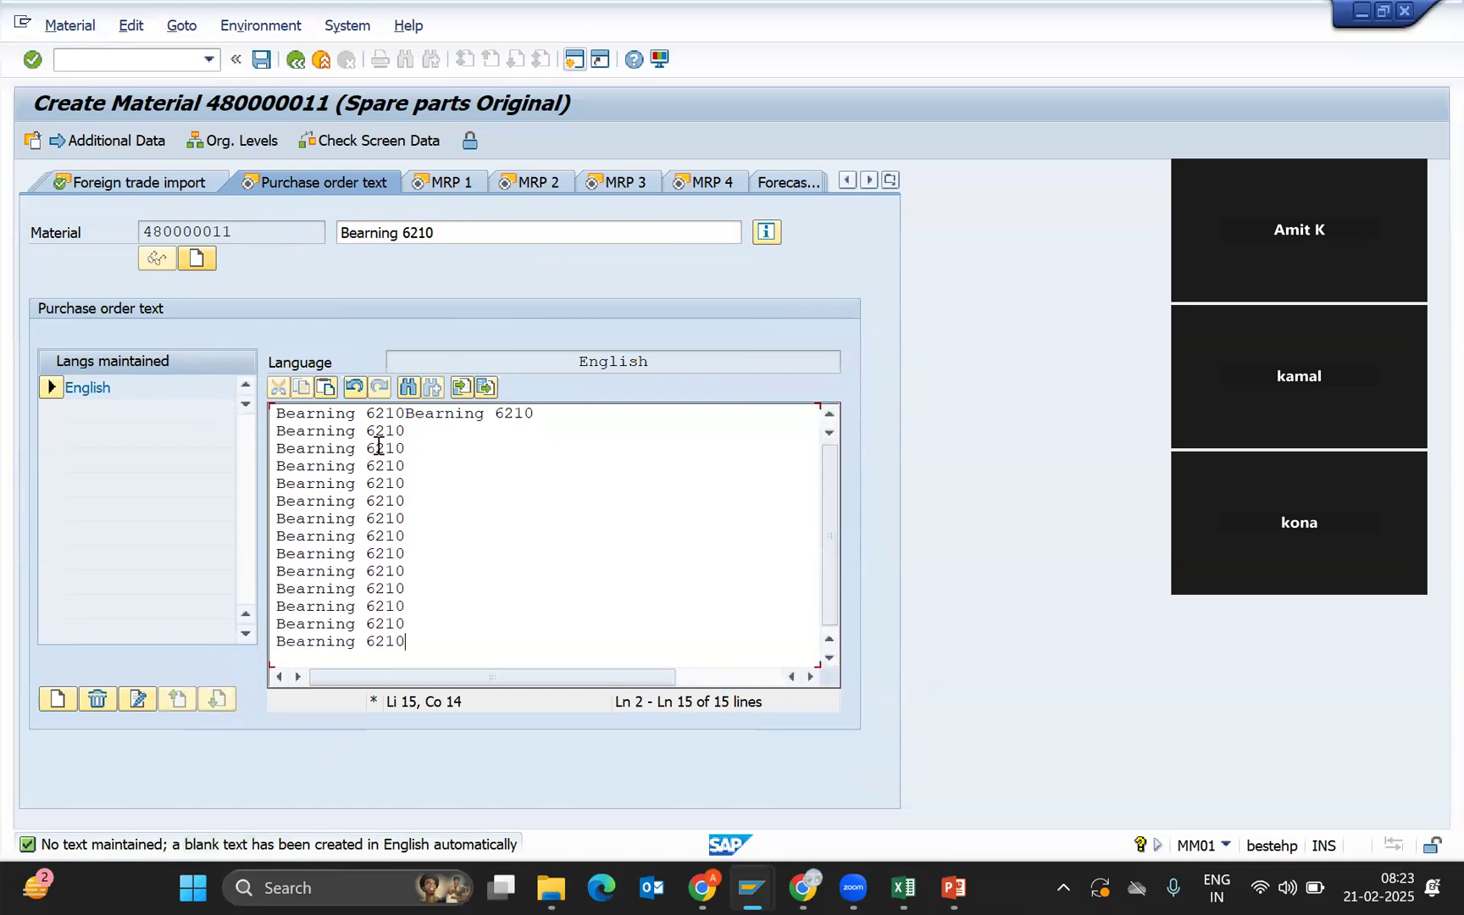
key("ctrl+v")
key("Return")
key("ctrl+v")
key("Return")
key("ctrl+v")
key("Return")
key("ctrl+v")
key("Return")
key("ctrl+v")
key("Return")
key("ctrl+v")
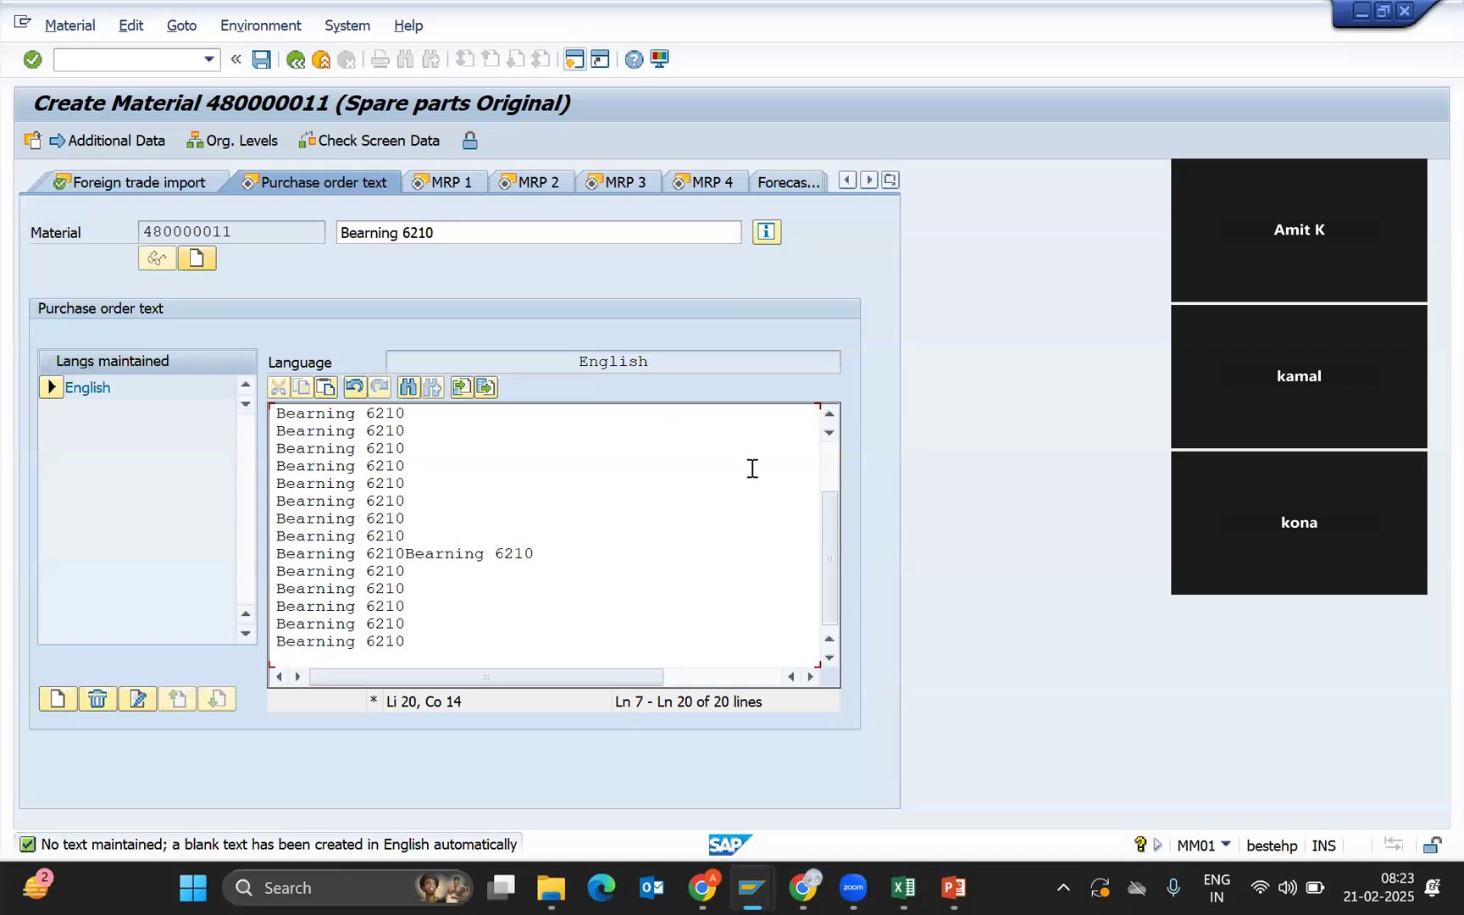
left_click_drag(831, 517, 833, 432)
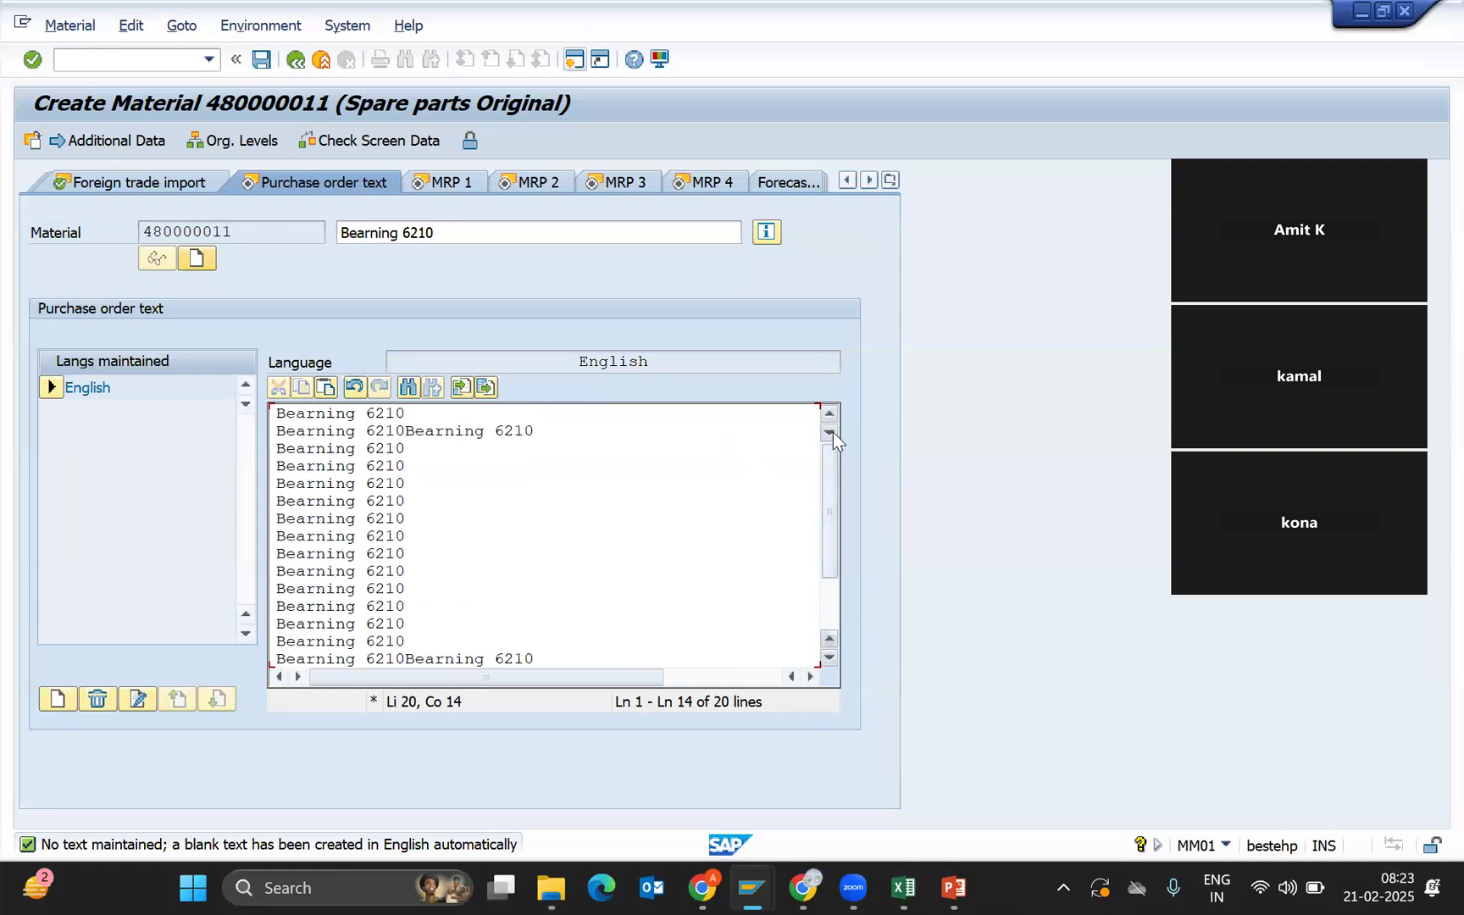
left_click(421, 503)
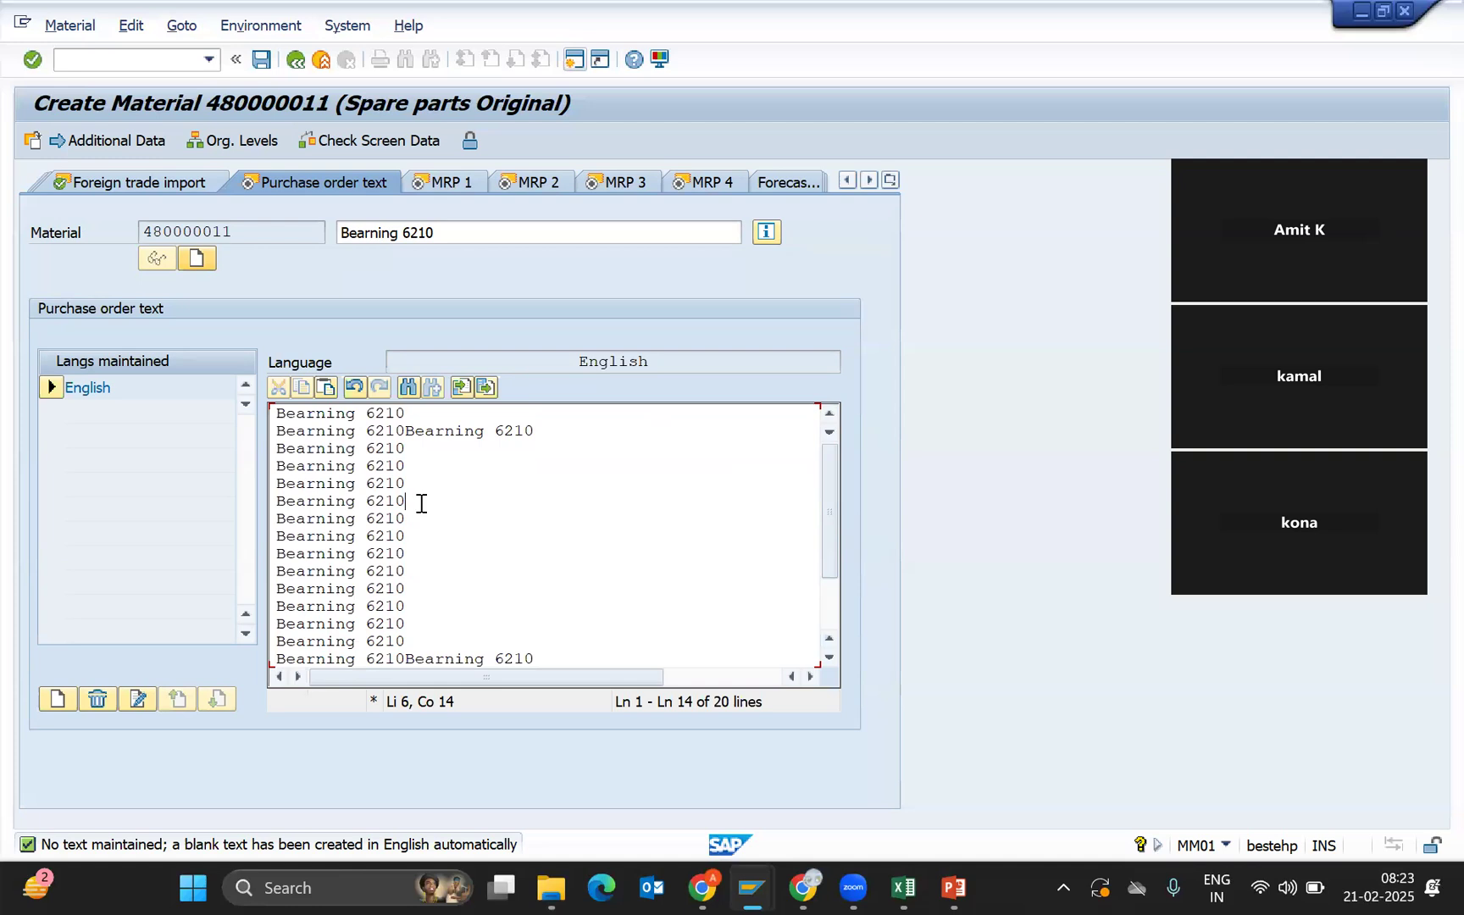
On MRP 1, set MRP type VB and reorder point 10.
left_click(463, 177)
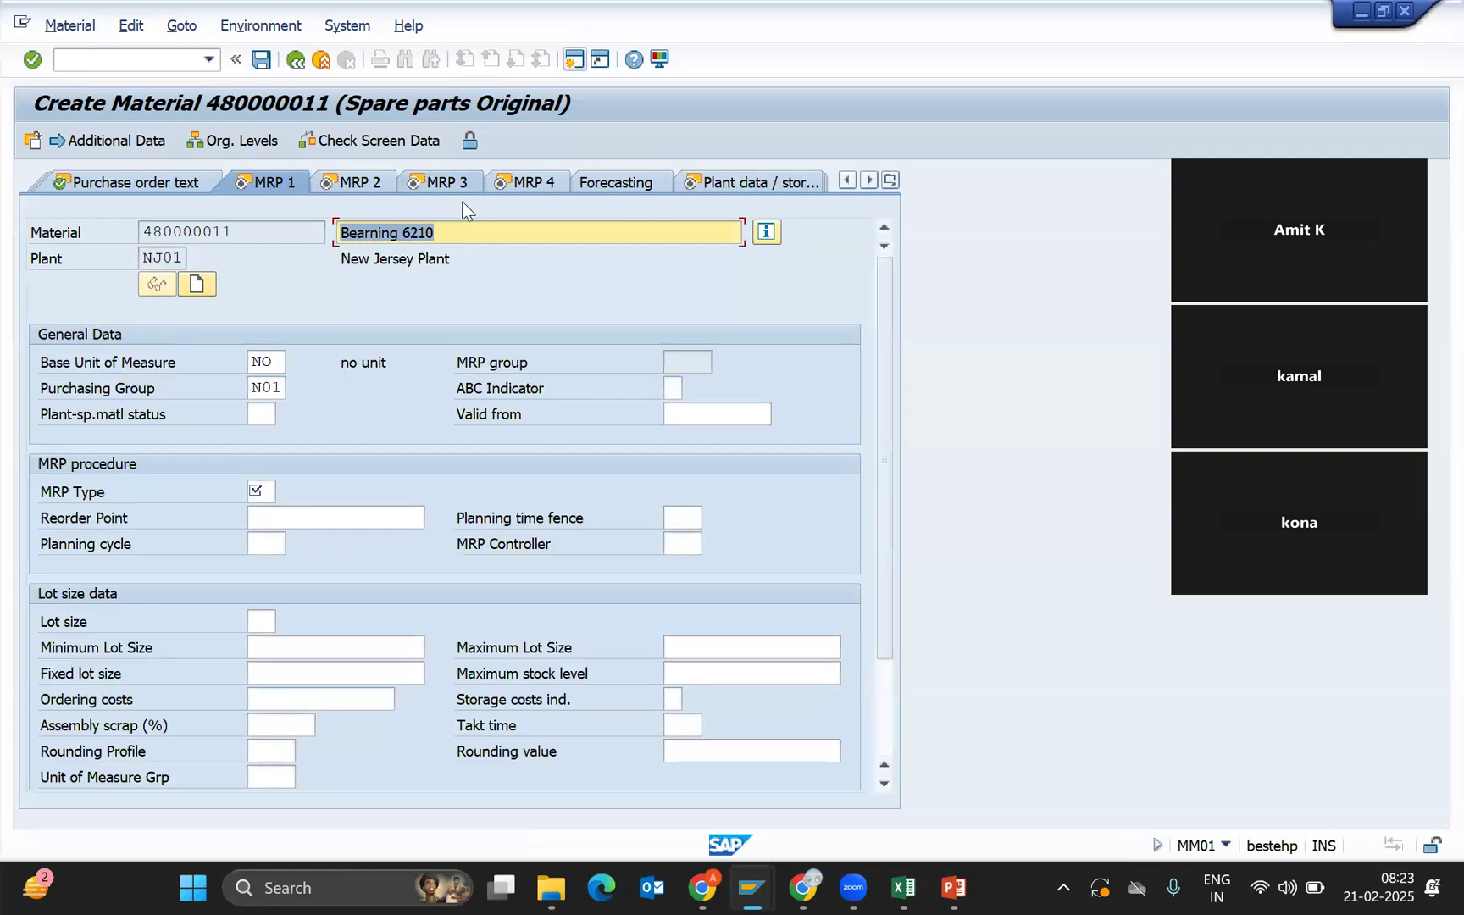
left_click(268, 493)
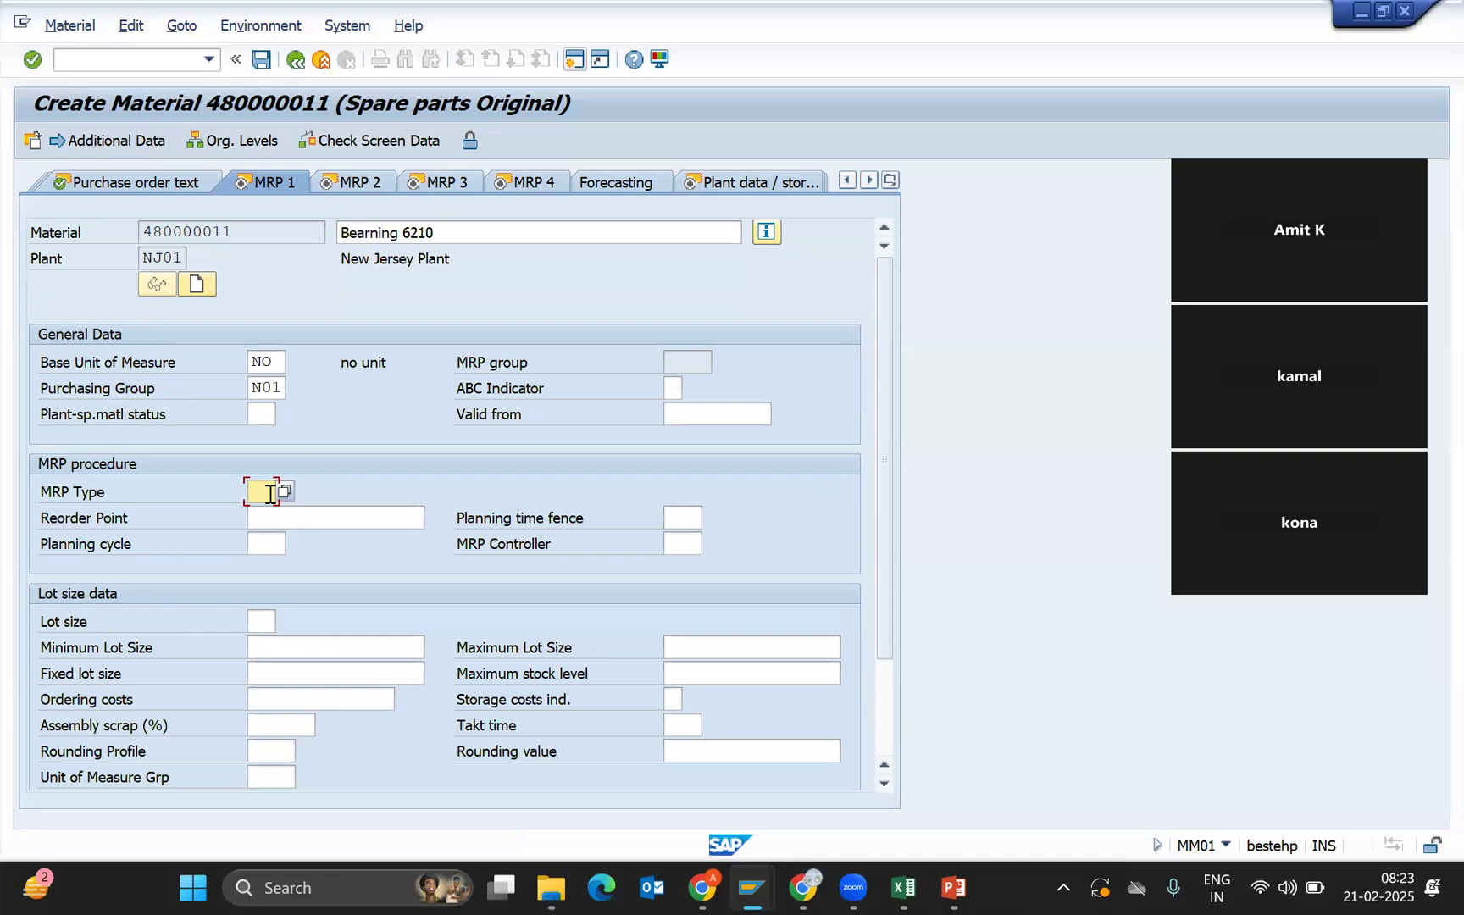
key("Down")
key("Down")
key("Return")
type("vb")
key("Return")
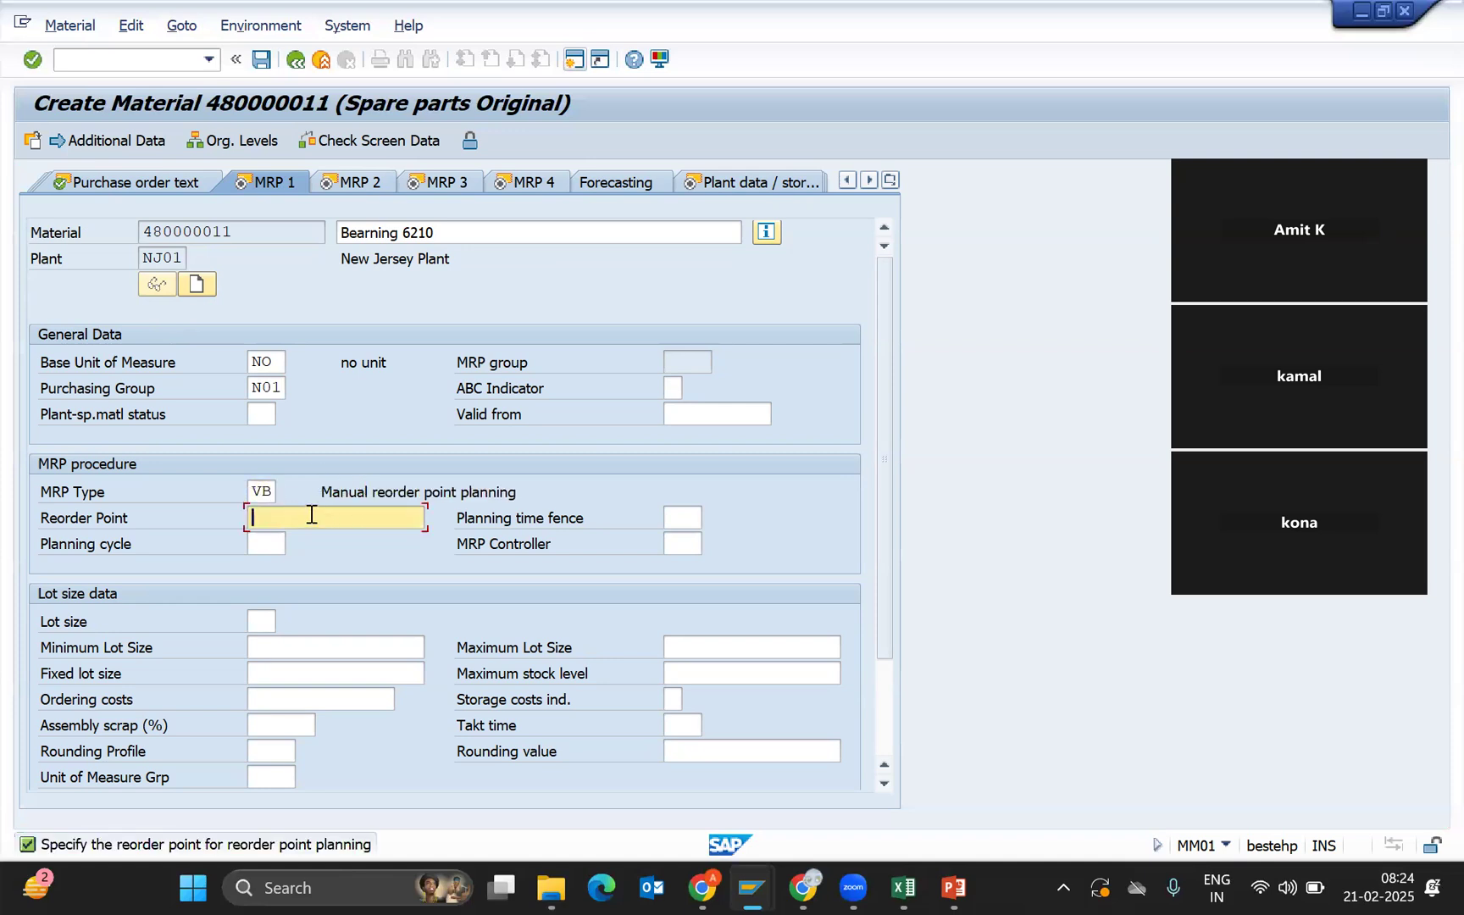
type("10")
Confirm reorder point 10 and choose FI1 (Fiori MRP Contr 01) as MRP controller.
key("Return")
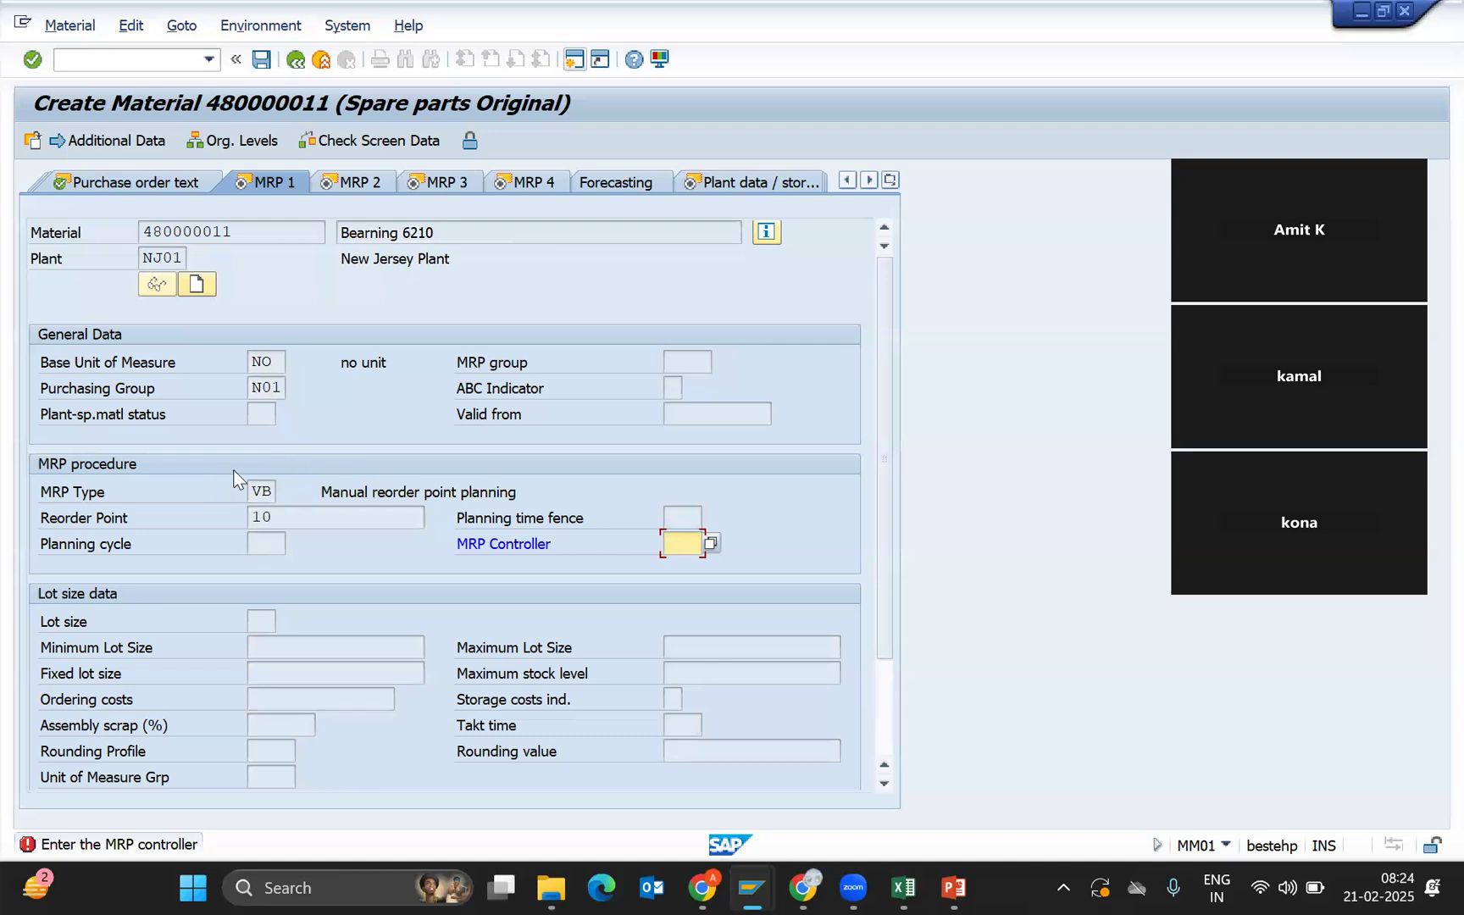
left_click(294, 515)
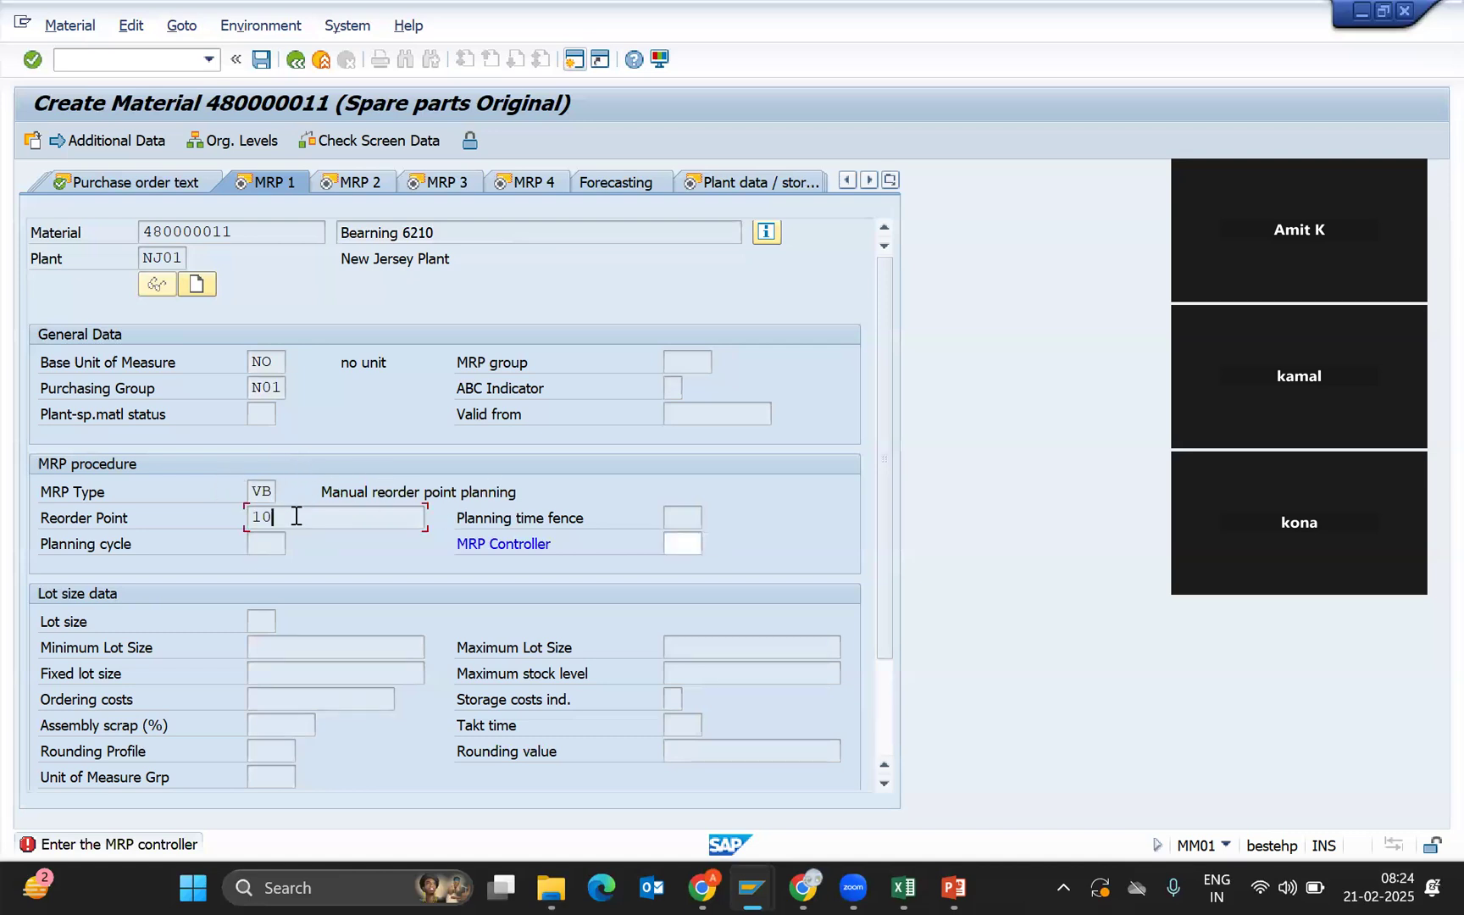
left_click(685, 543)
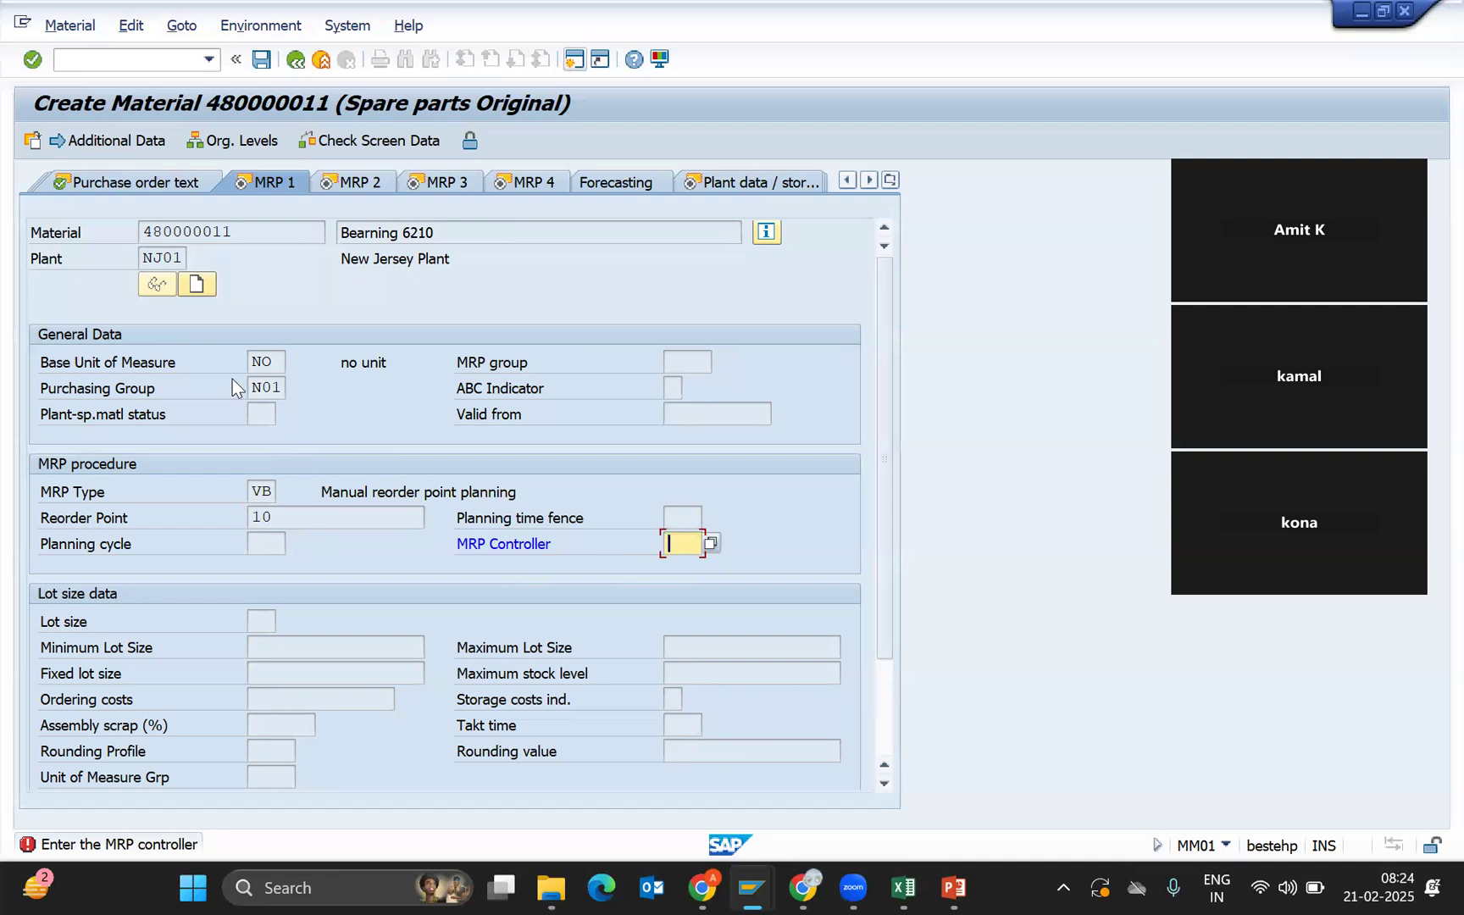
left_click_drag(252, 387, 305, 396)
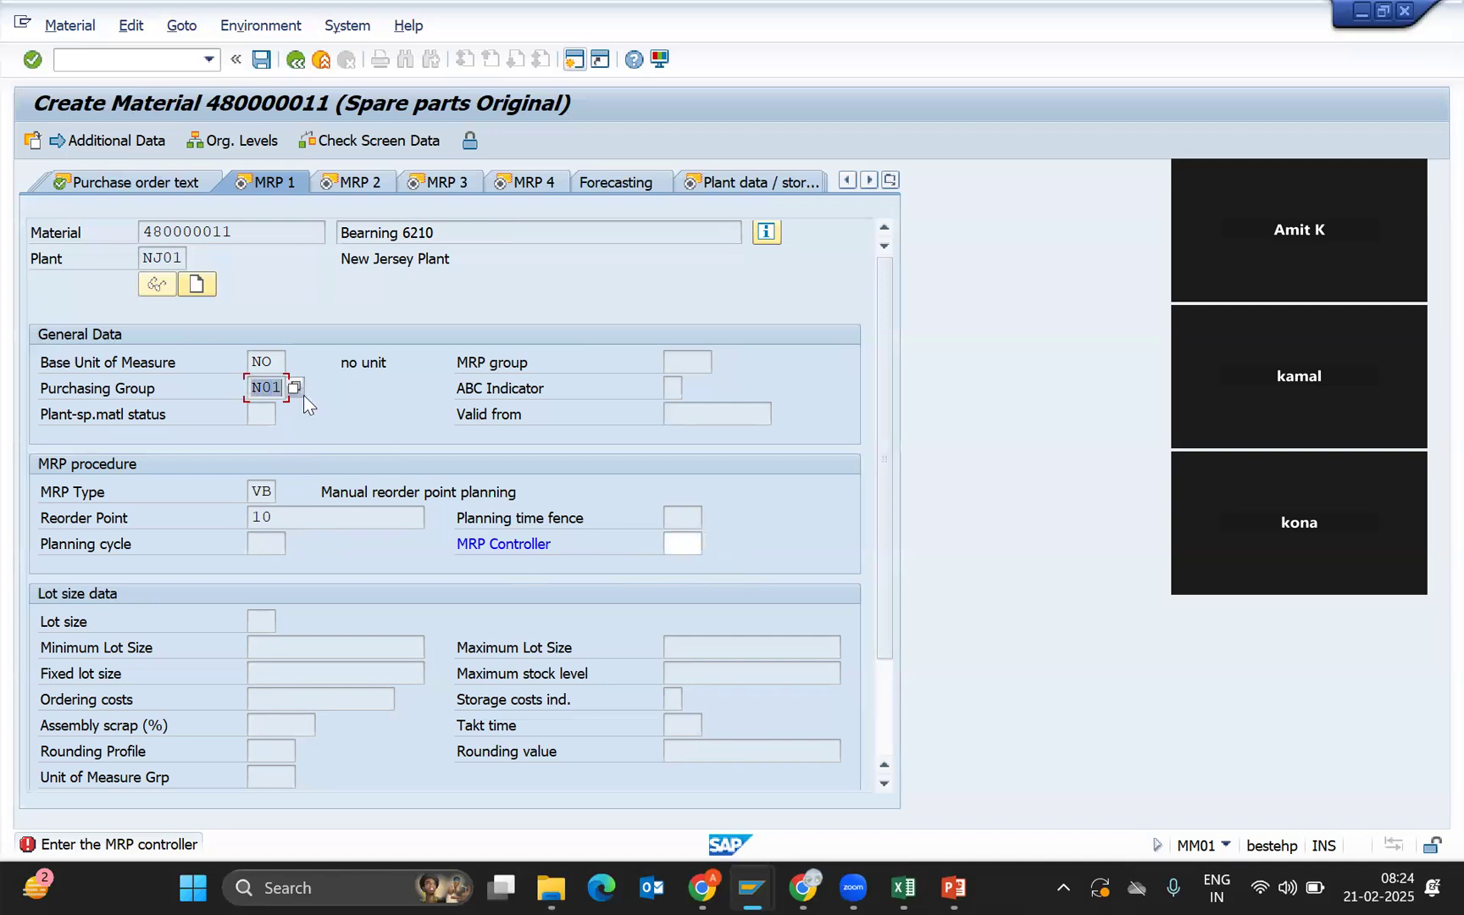
left_click(684, 543)
left_click(717, 545)
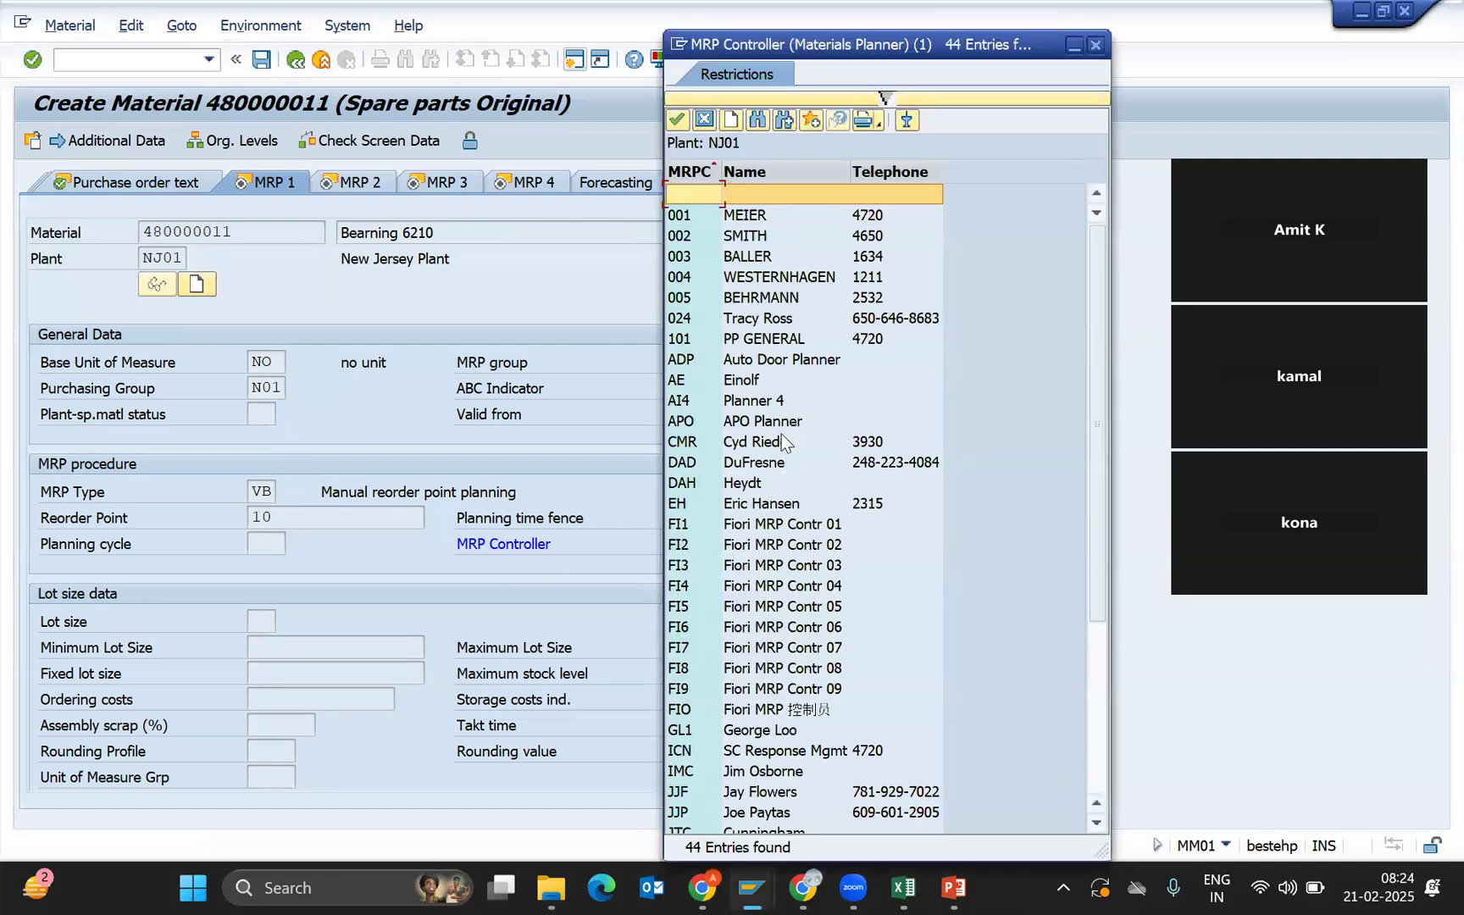
left_click(772, 523)
double_click(773, 523)
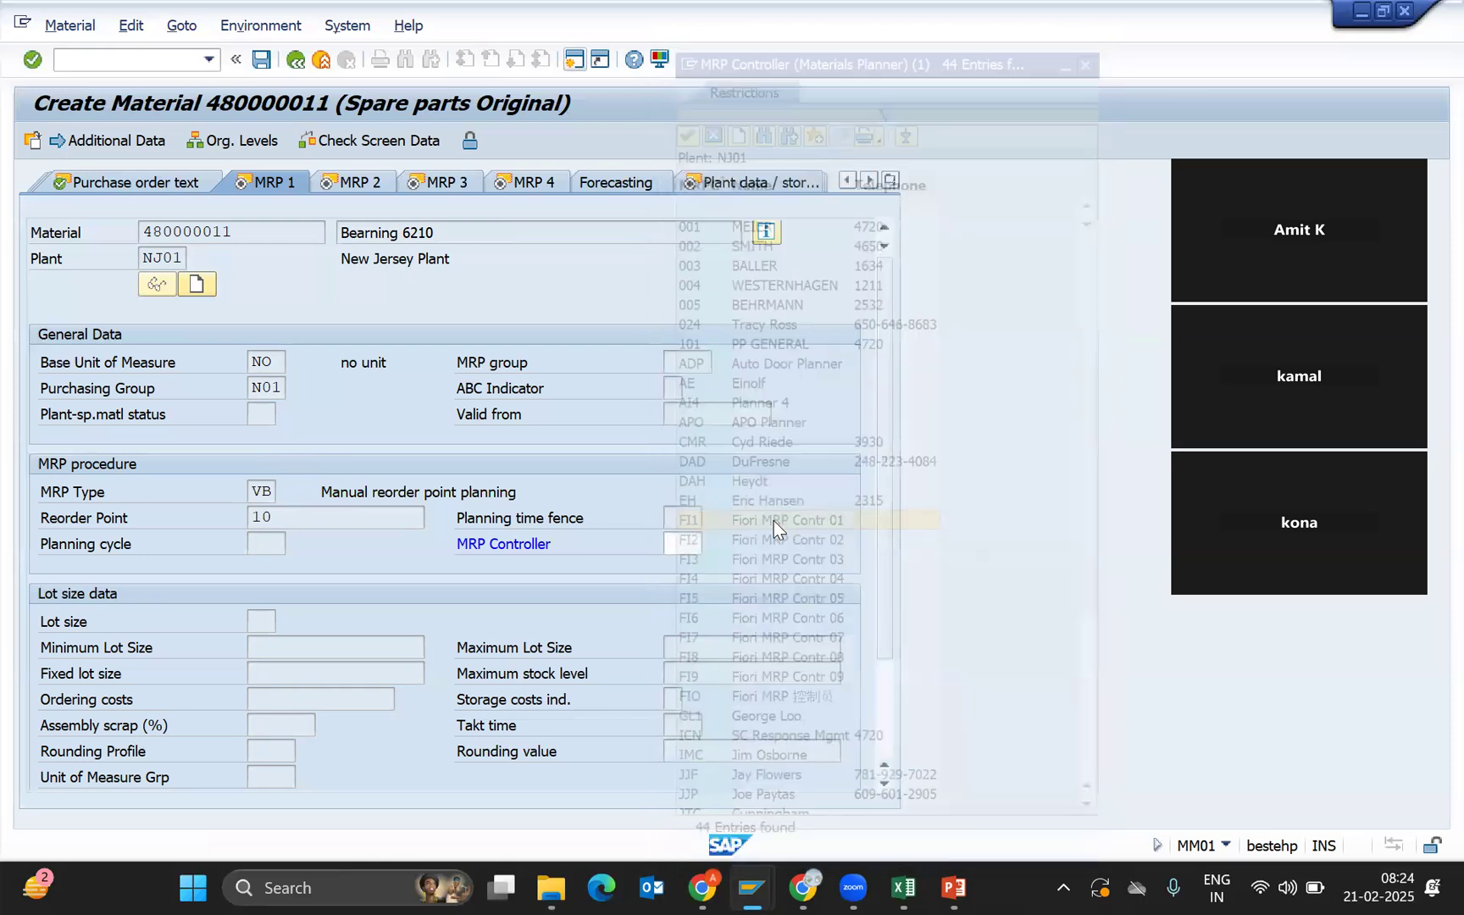
left_click(677, 547)
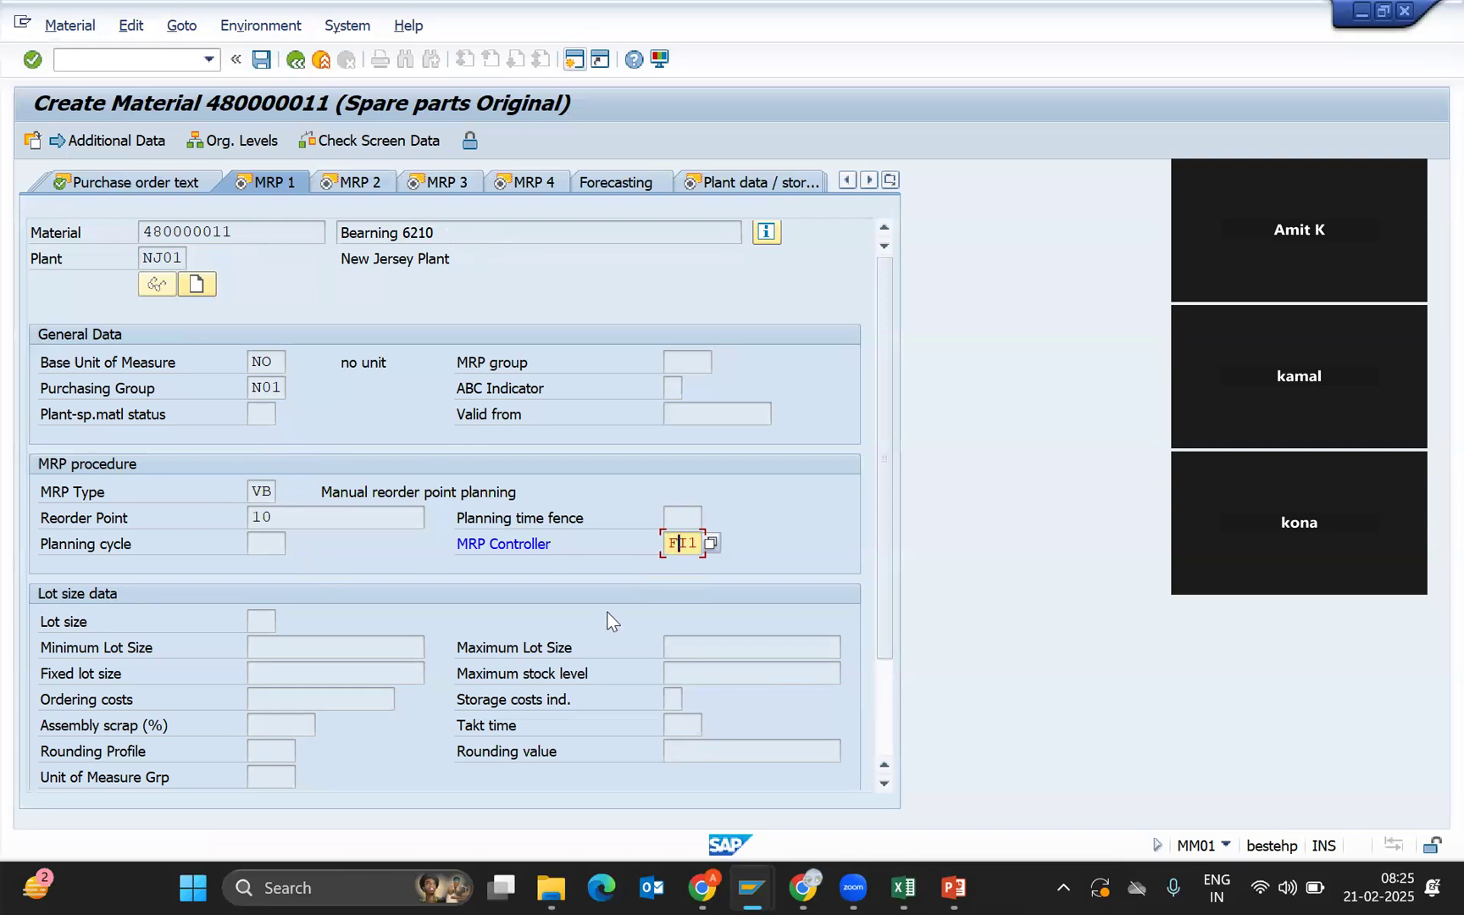
Confirm MRP controller FI1 and set the lot size procedure to FX.
key("Return")
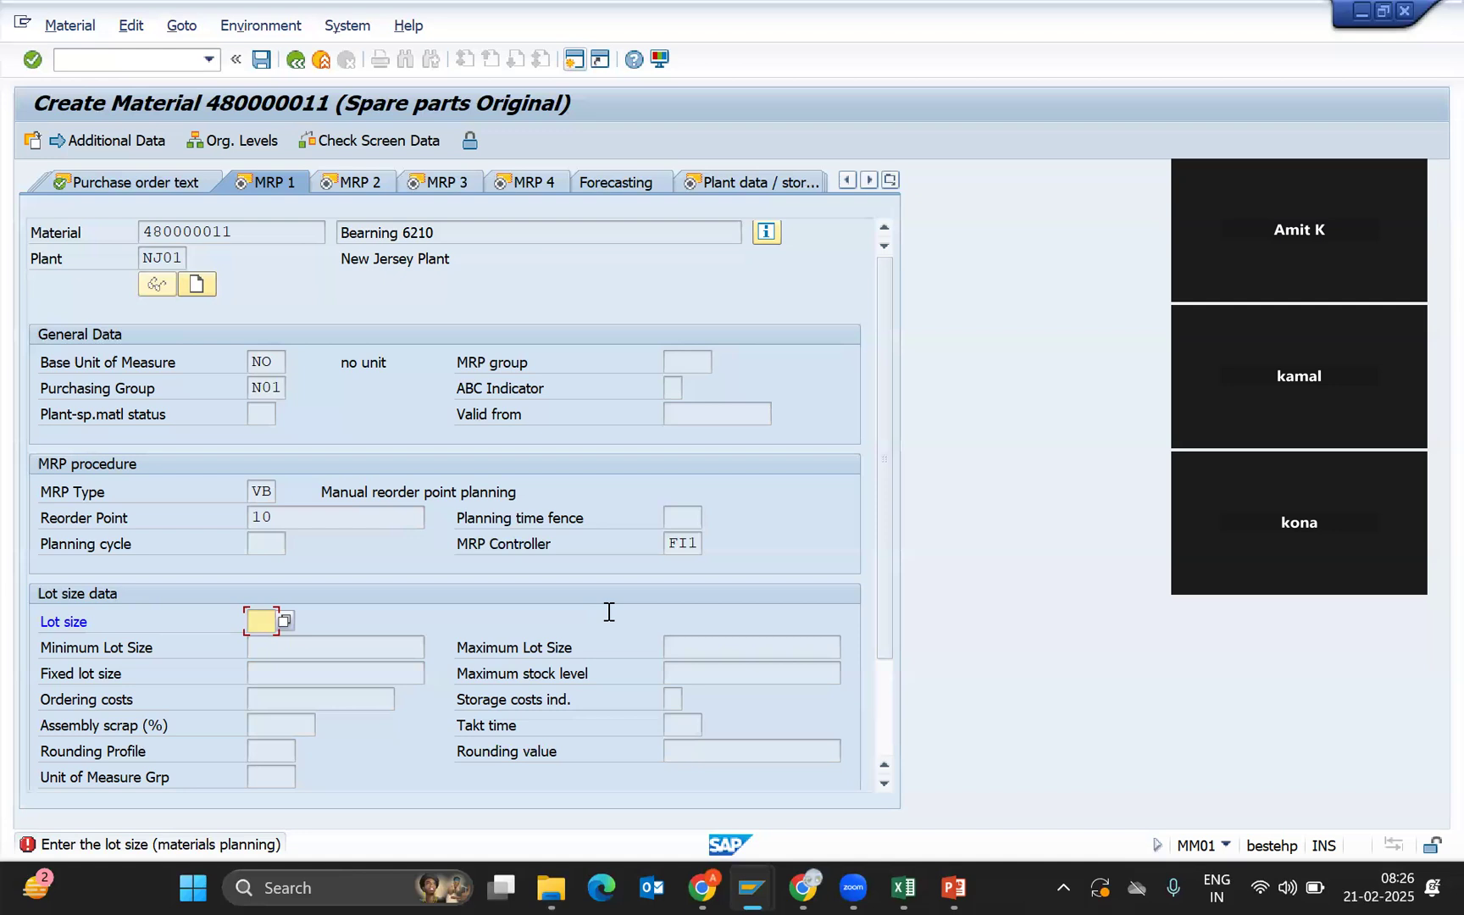
type("FX")
key("Return")
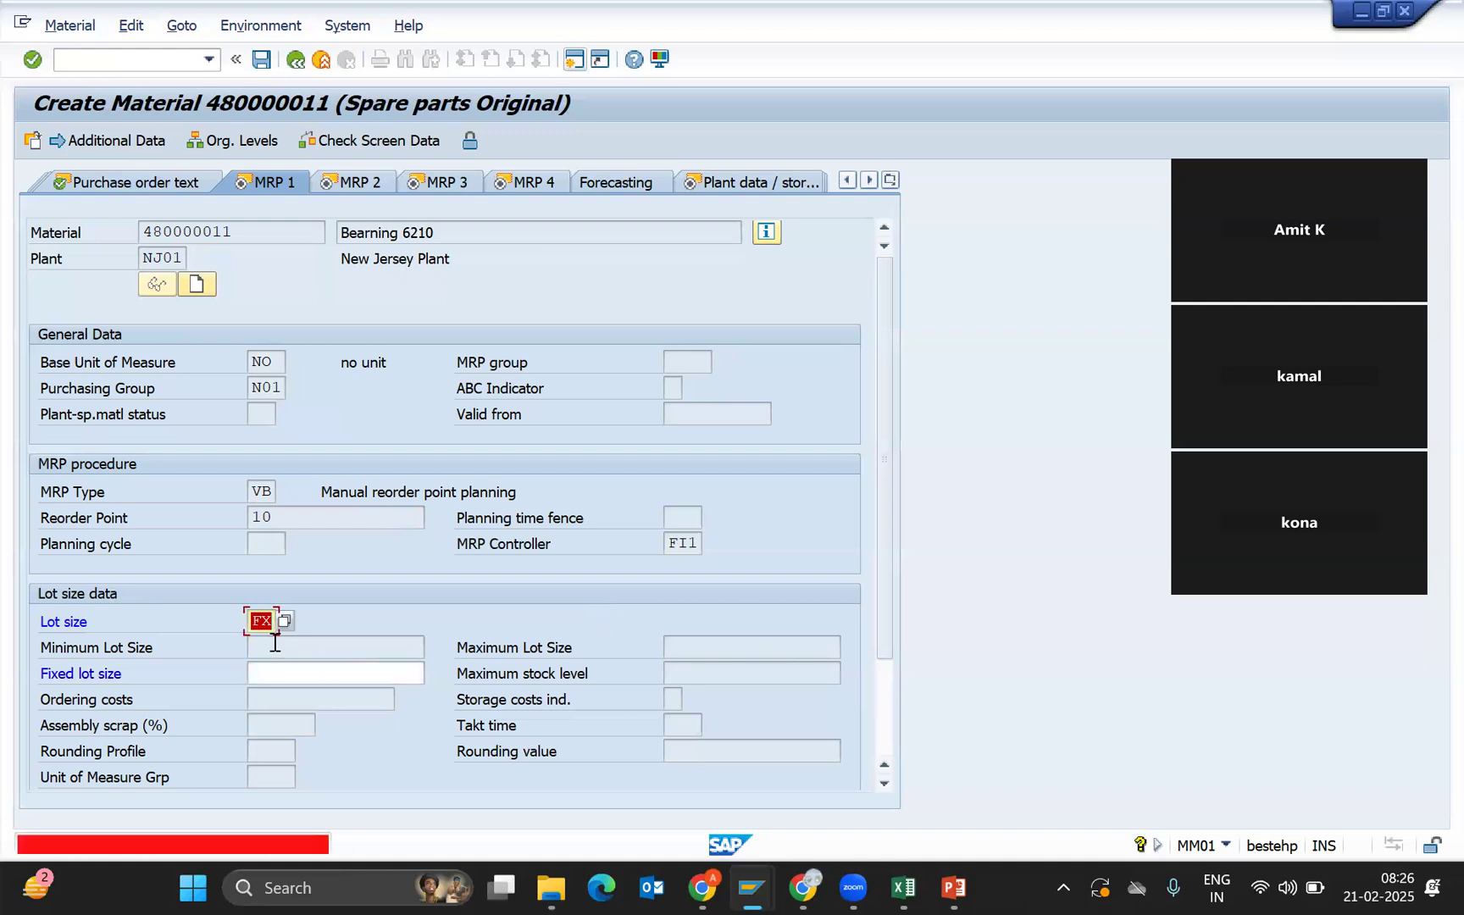
Enter fixed lot size 5 and accept it to advance to MRP 2.
left_click(280, 674)
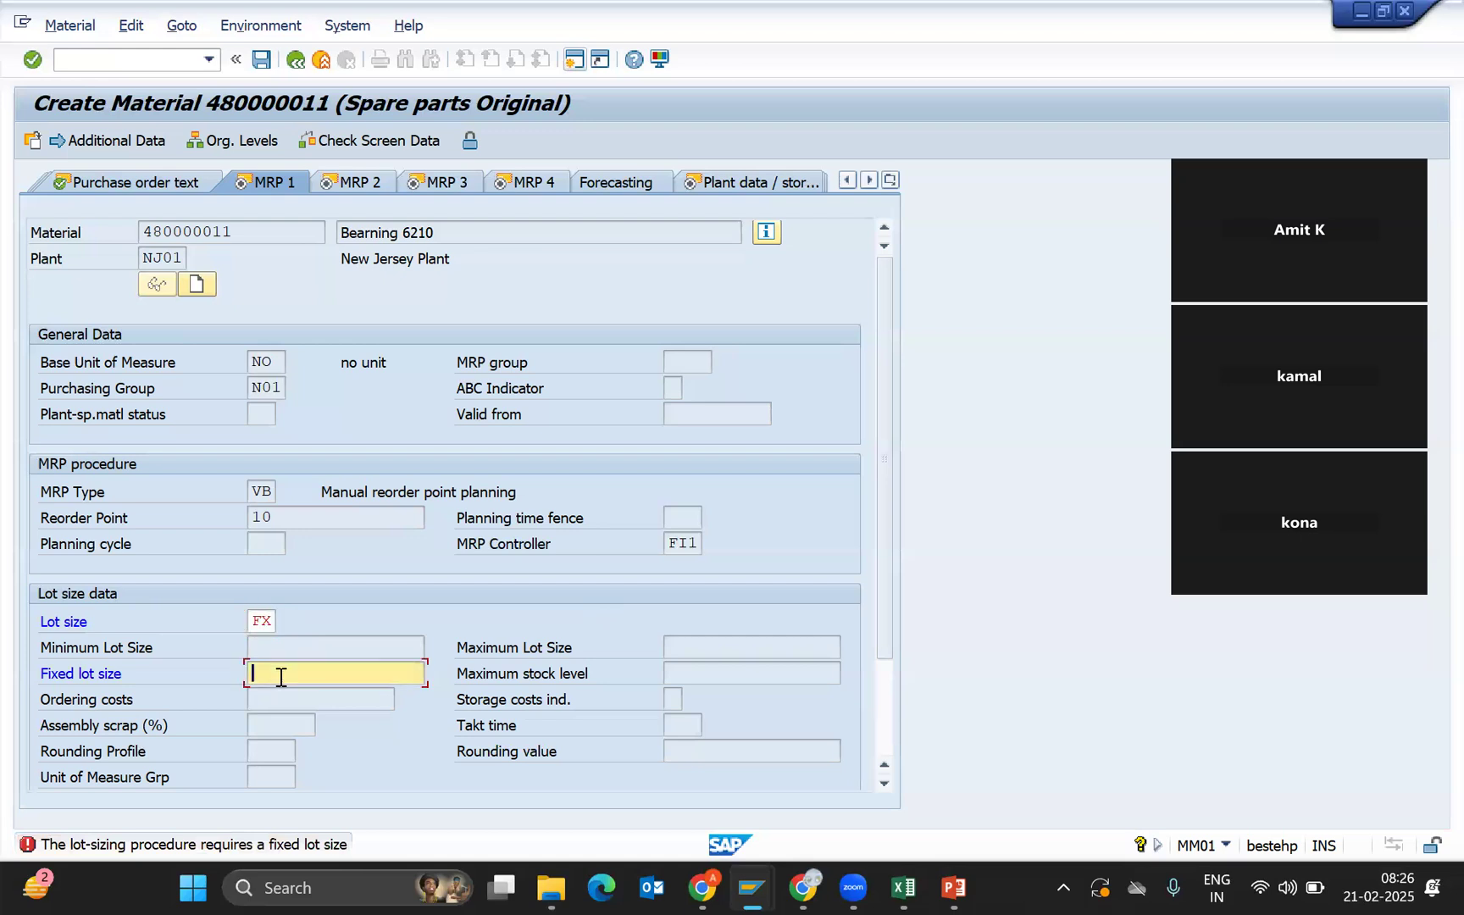
type("1")
key("BackSpace")
type("5")
left_click_drag(280, 676, 241, 656)
key("Return")
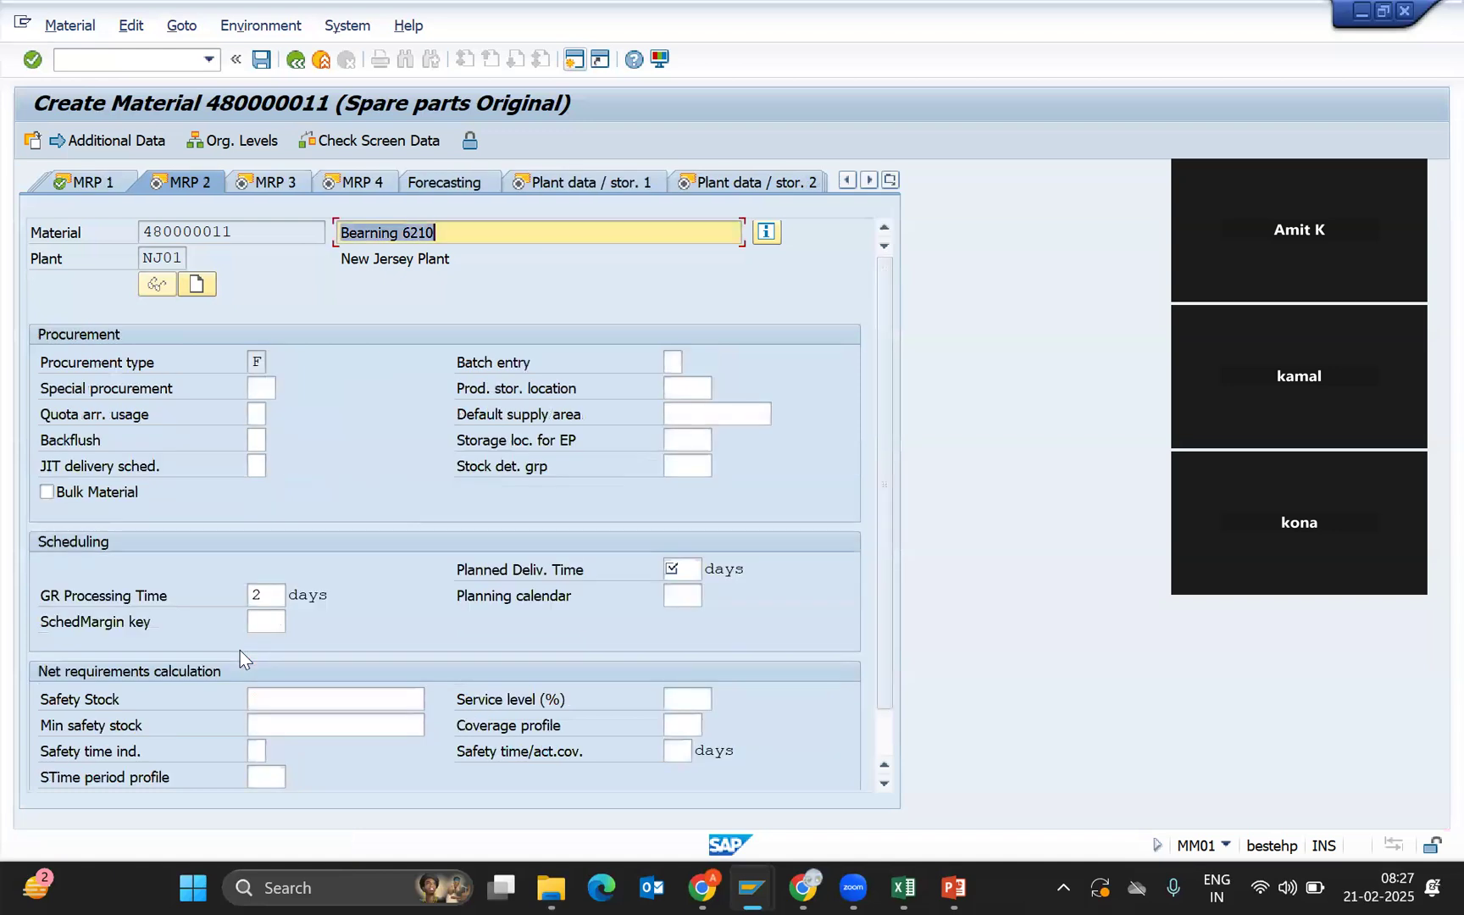
Enter a planned delivery time of 6 days on the MRP 2 view.
left_click(692, 563)
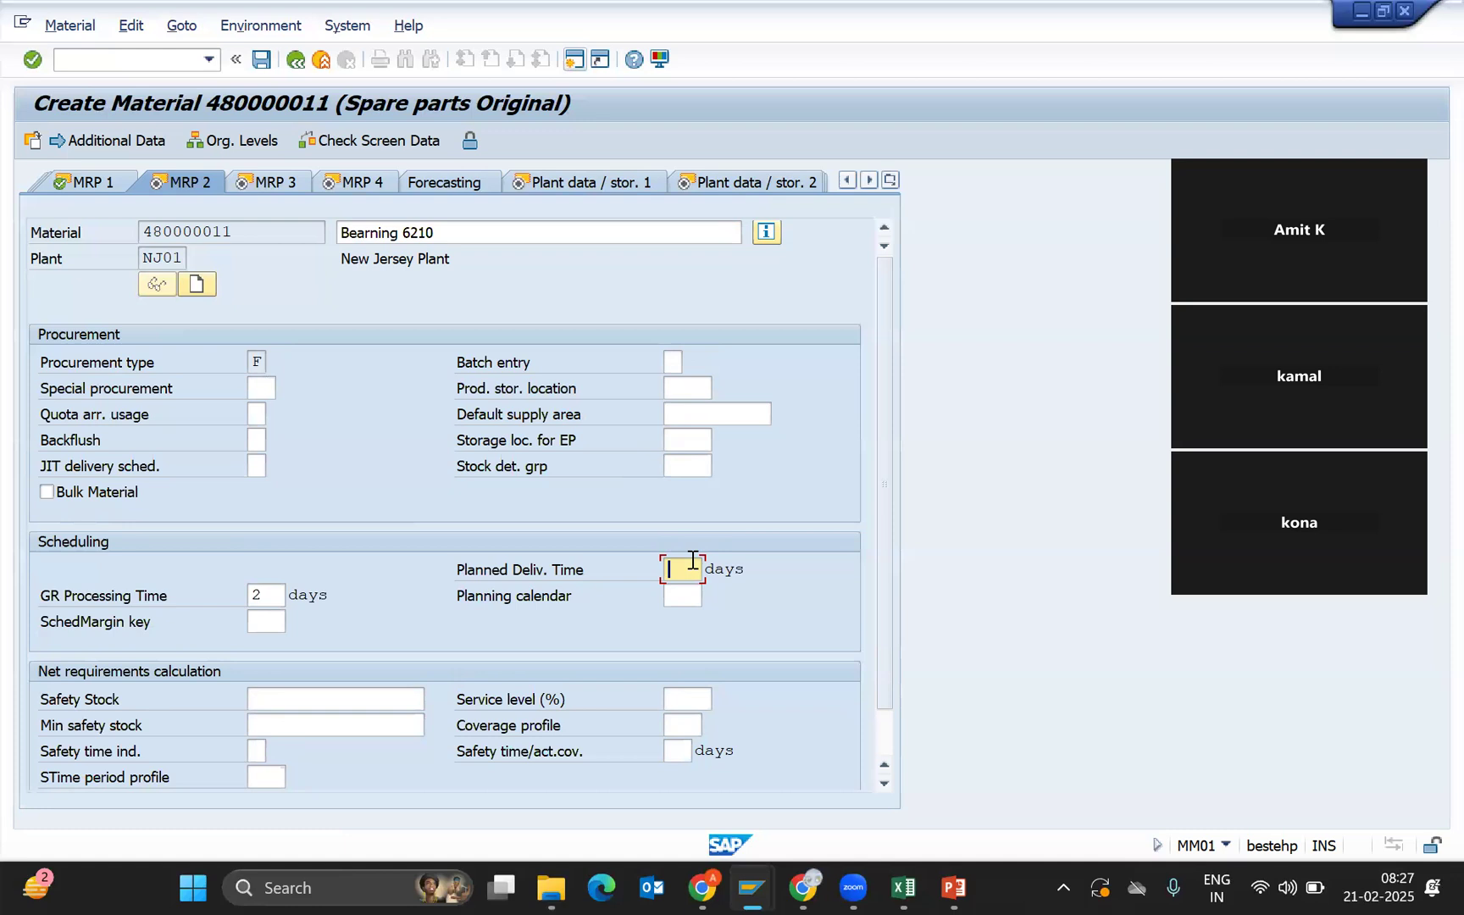
type("6")
left_click(692, 560)
Advance through MRP 3, MRP 4 and both plant storage views to Quality management.
key("Return")
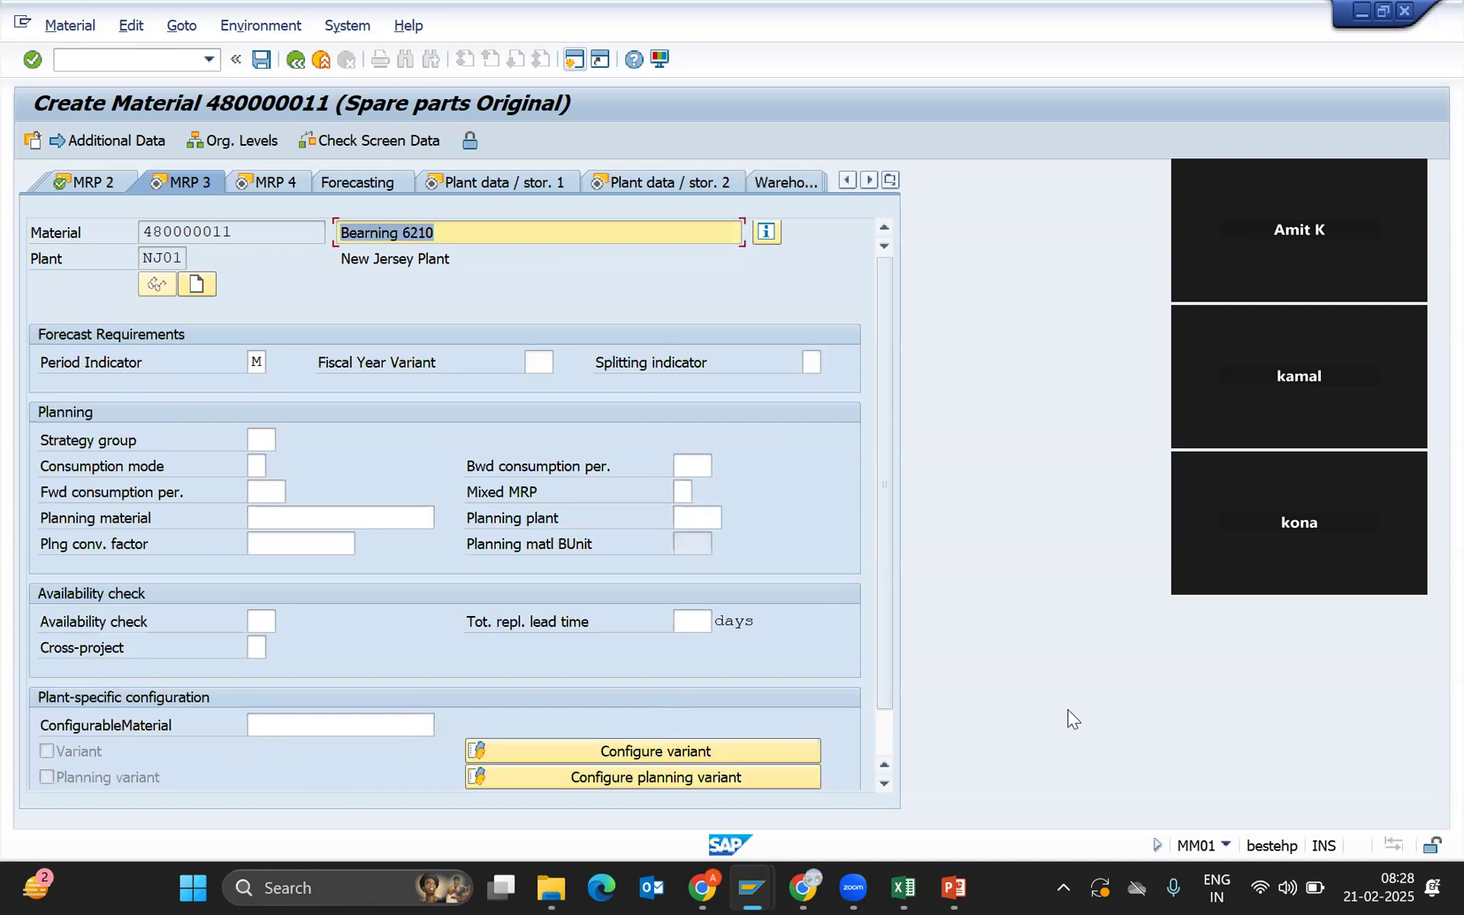
key("Return")
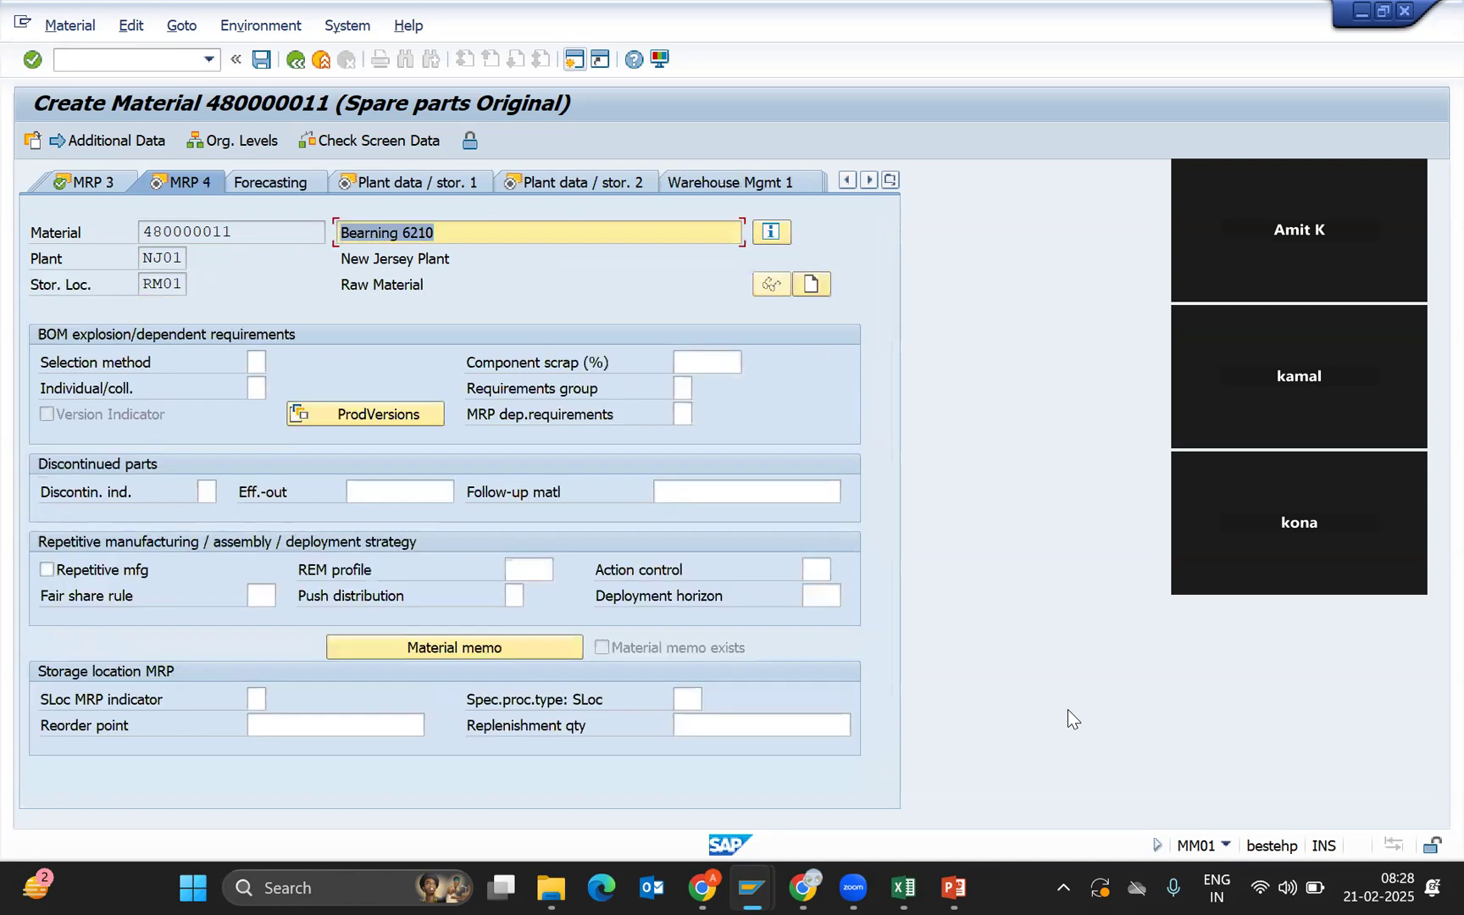
key("Return")
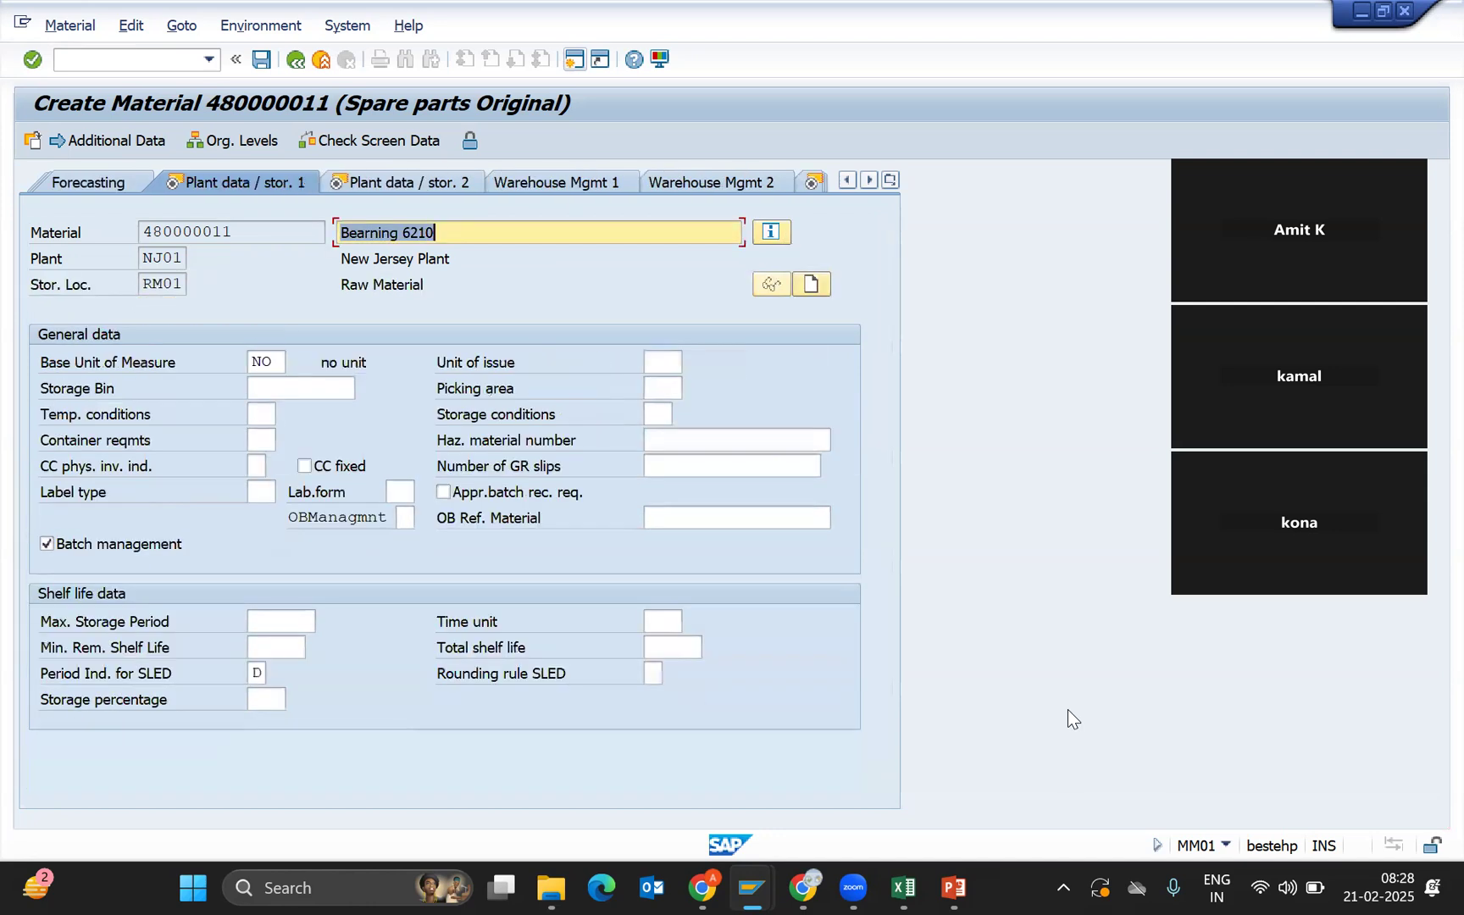
key("Return")
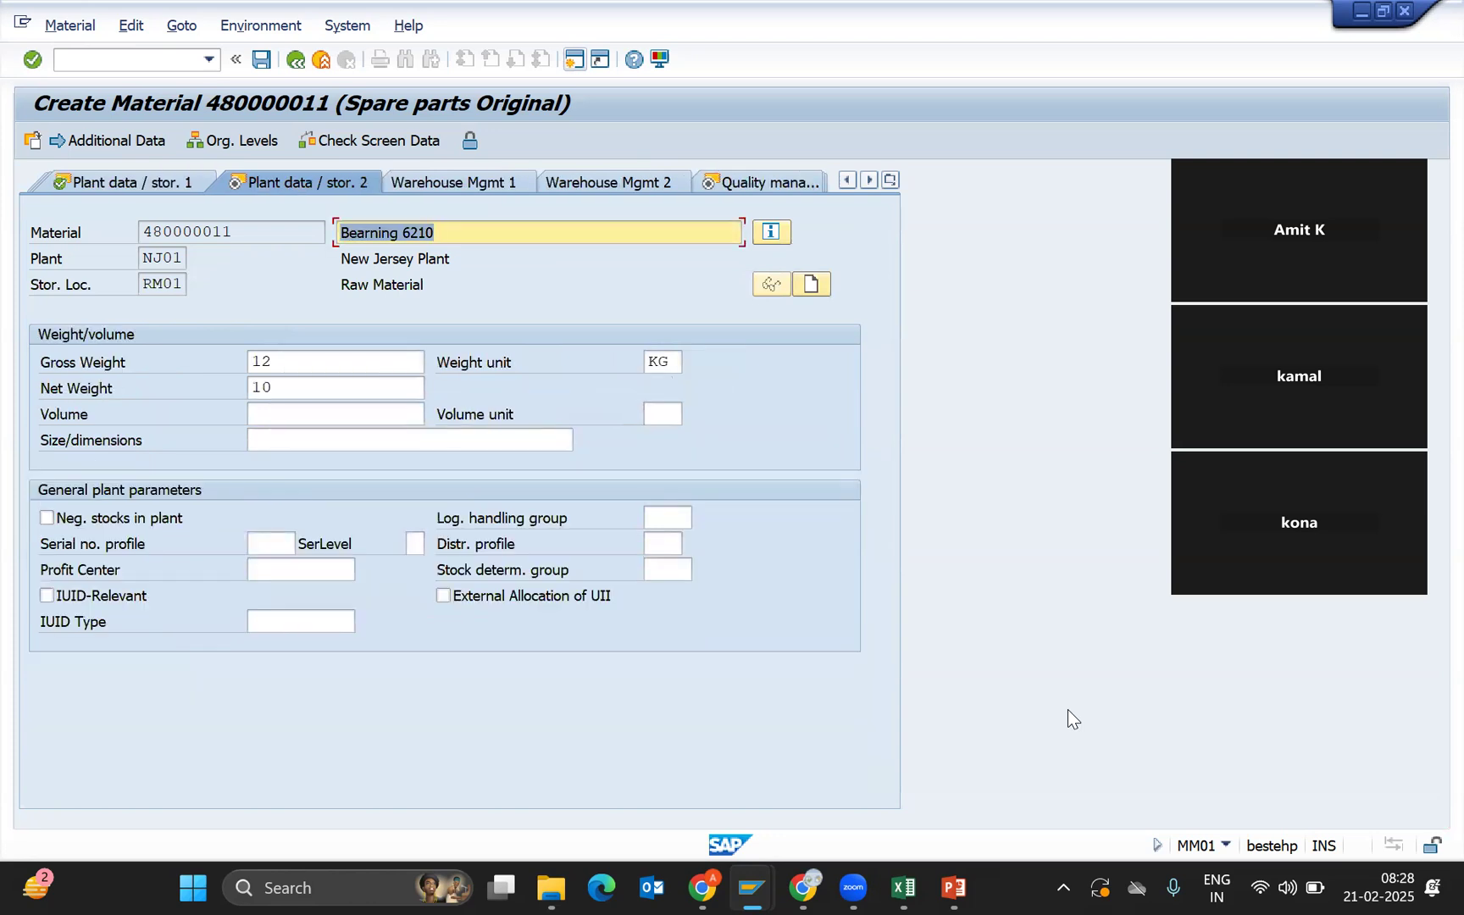
key("Return")
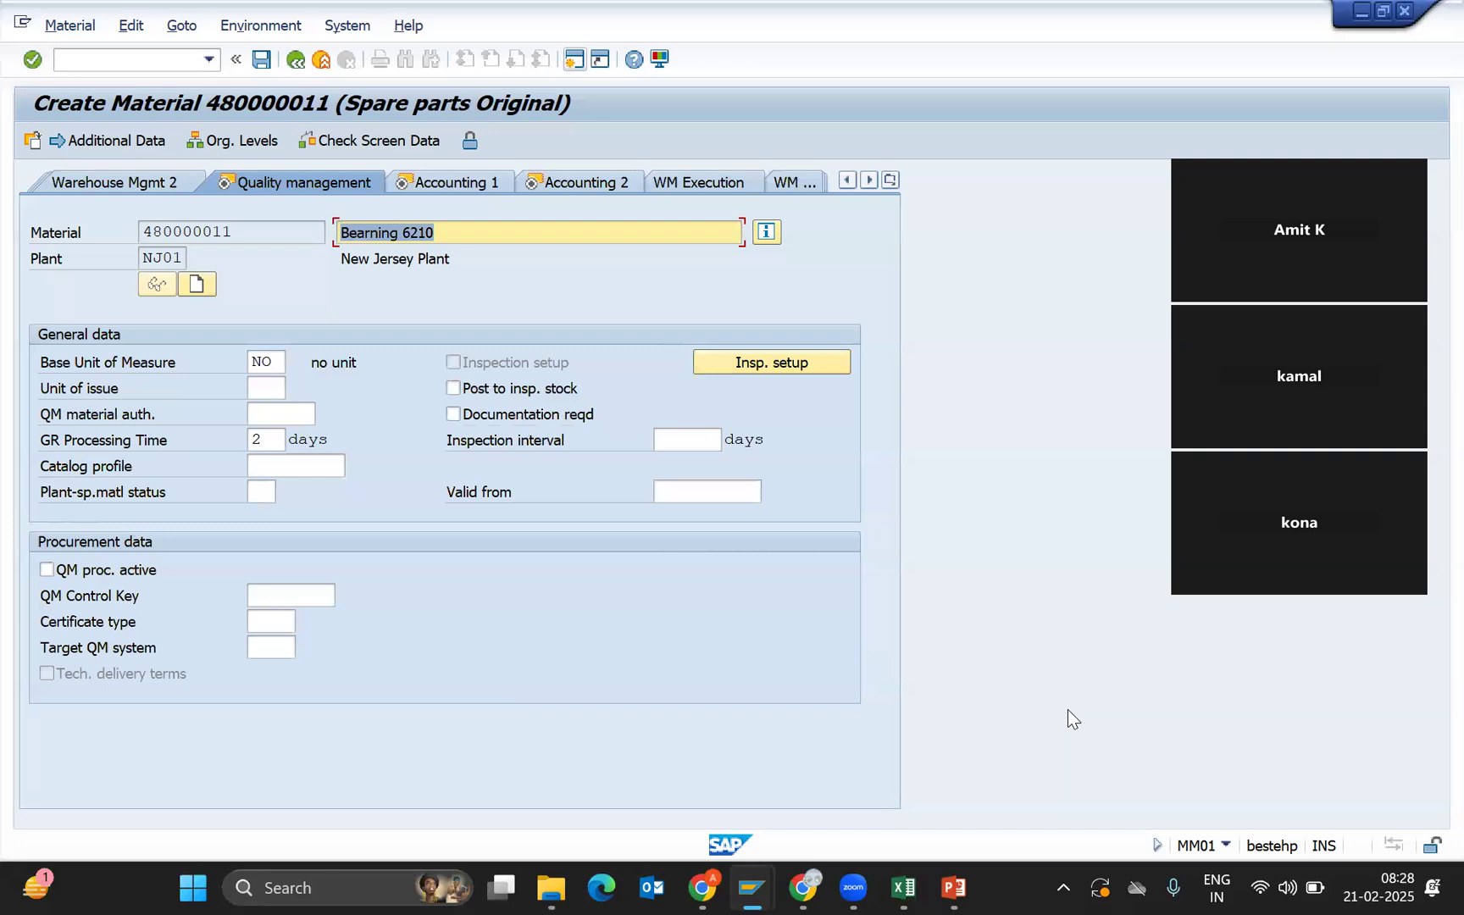
Turn on Post to insp. stock and continue to the Accounting 1 view.
left_click(521, 397)
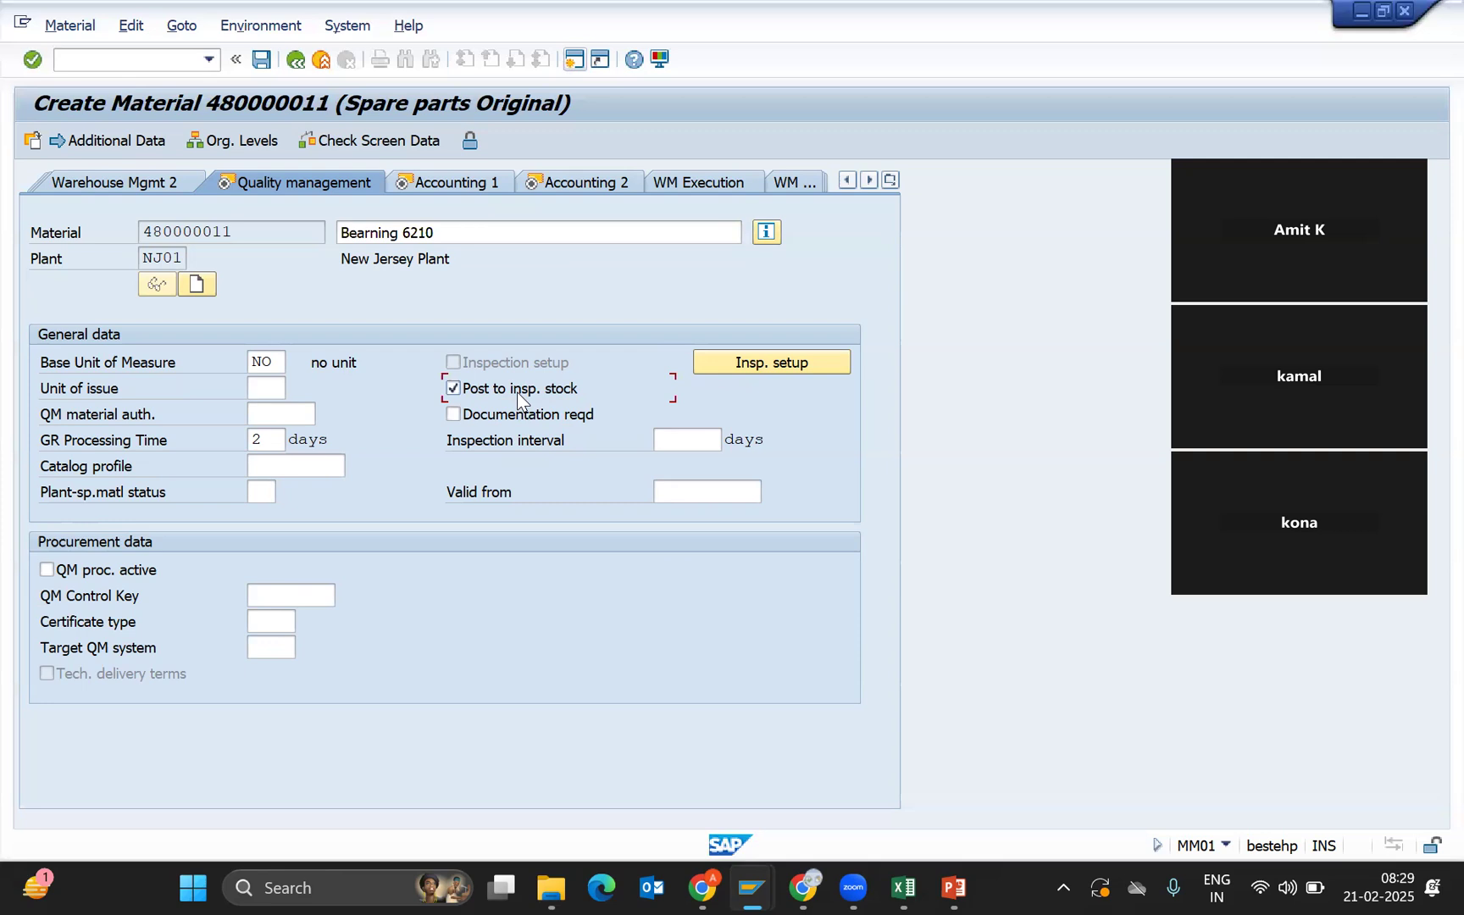
key("Return")
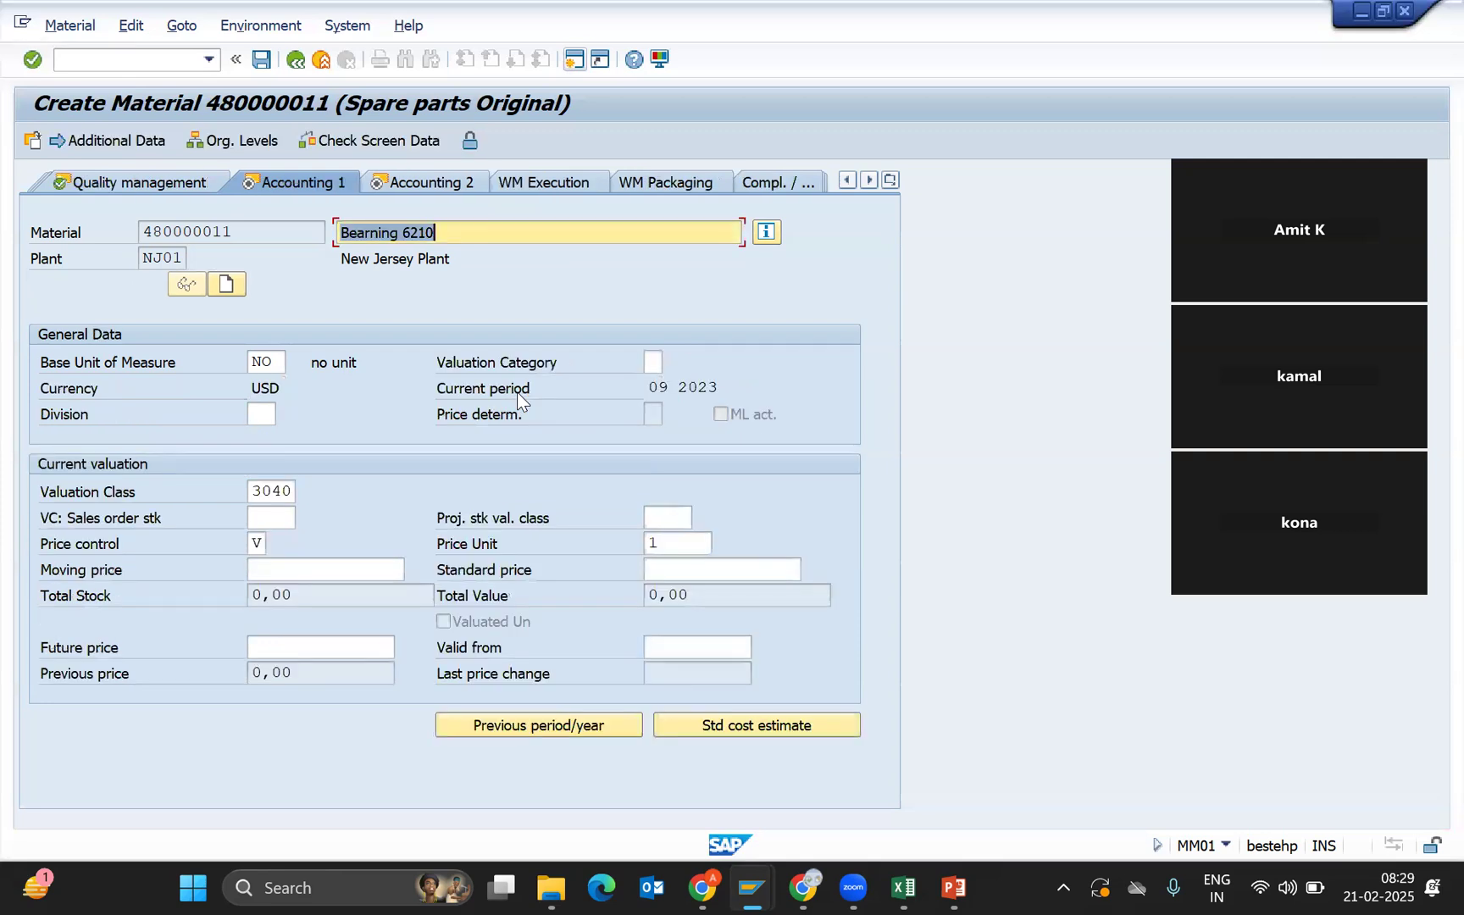
With valuation class 3040, bring up the price control options list on Accounting 1.
left_click(265, 493)
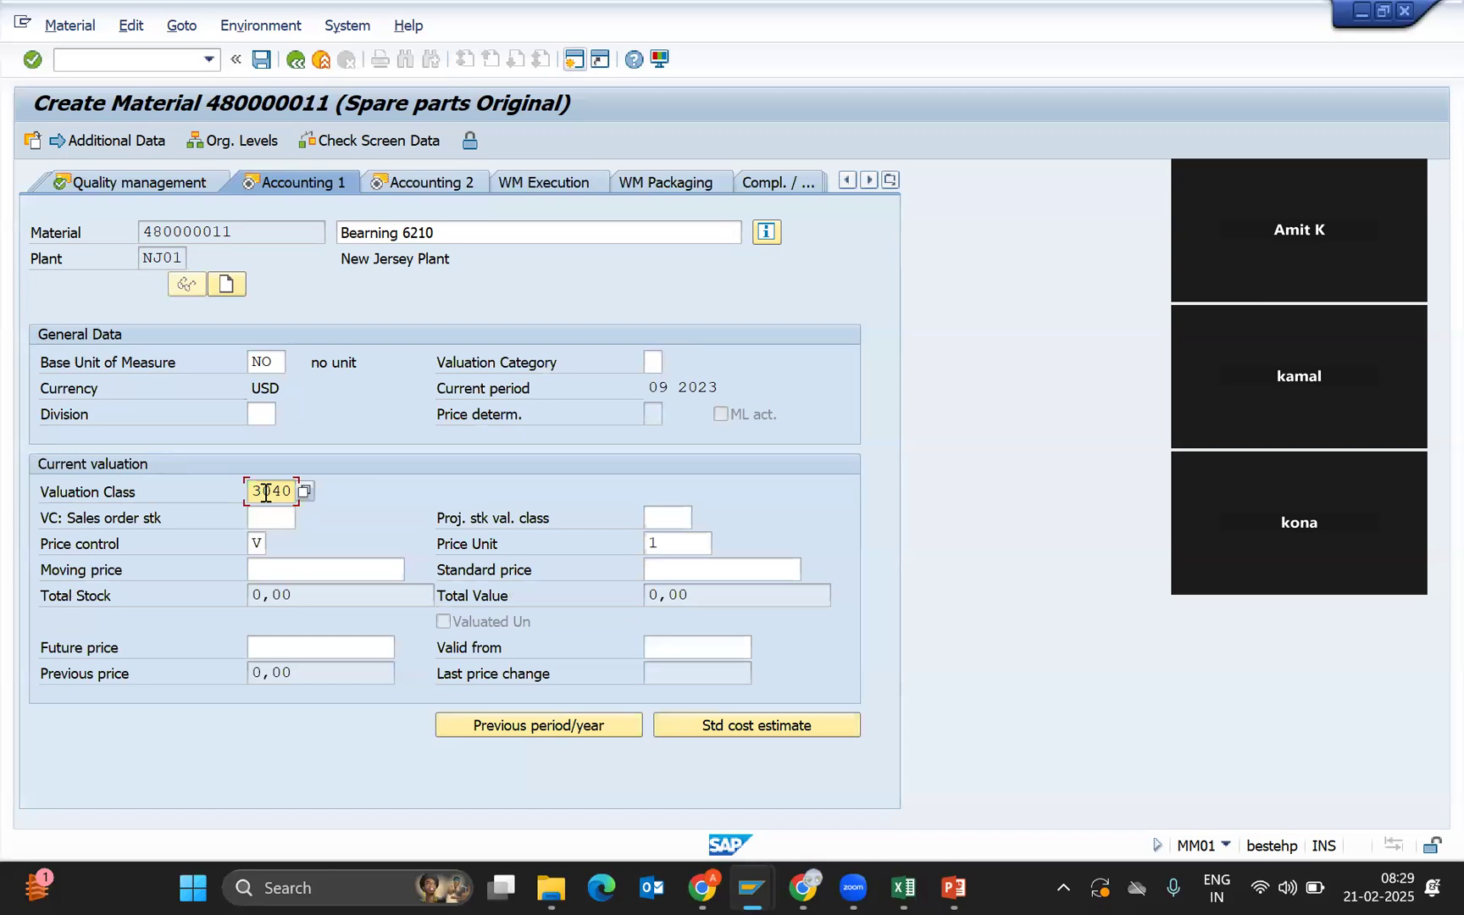
double_click(253, 491)
left_click(257, 543)
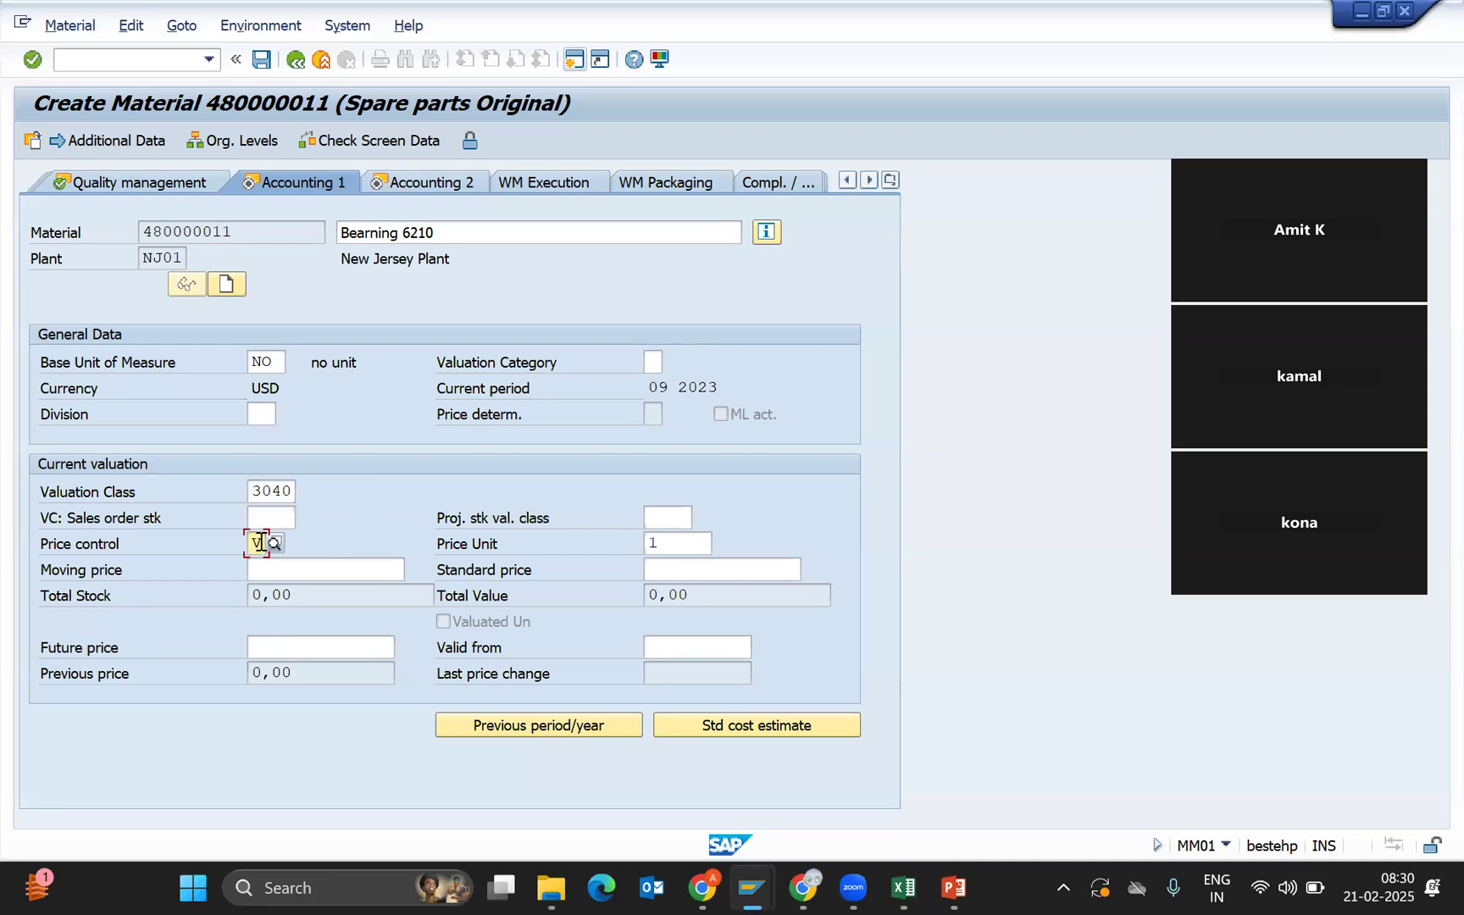
left_click(275, 543)
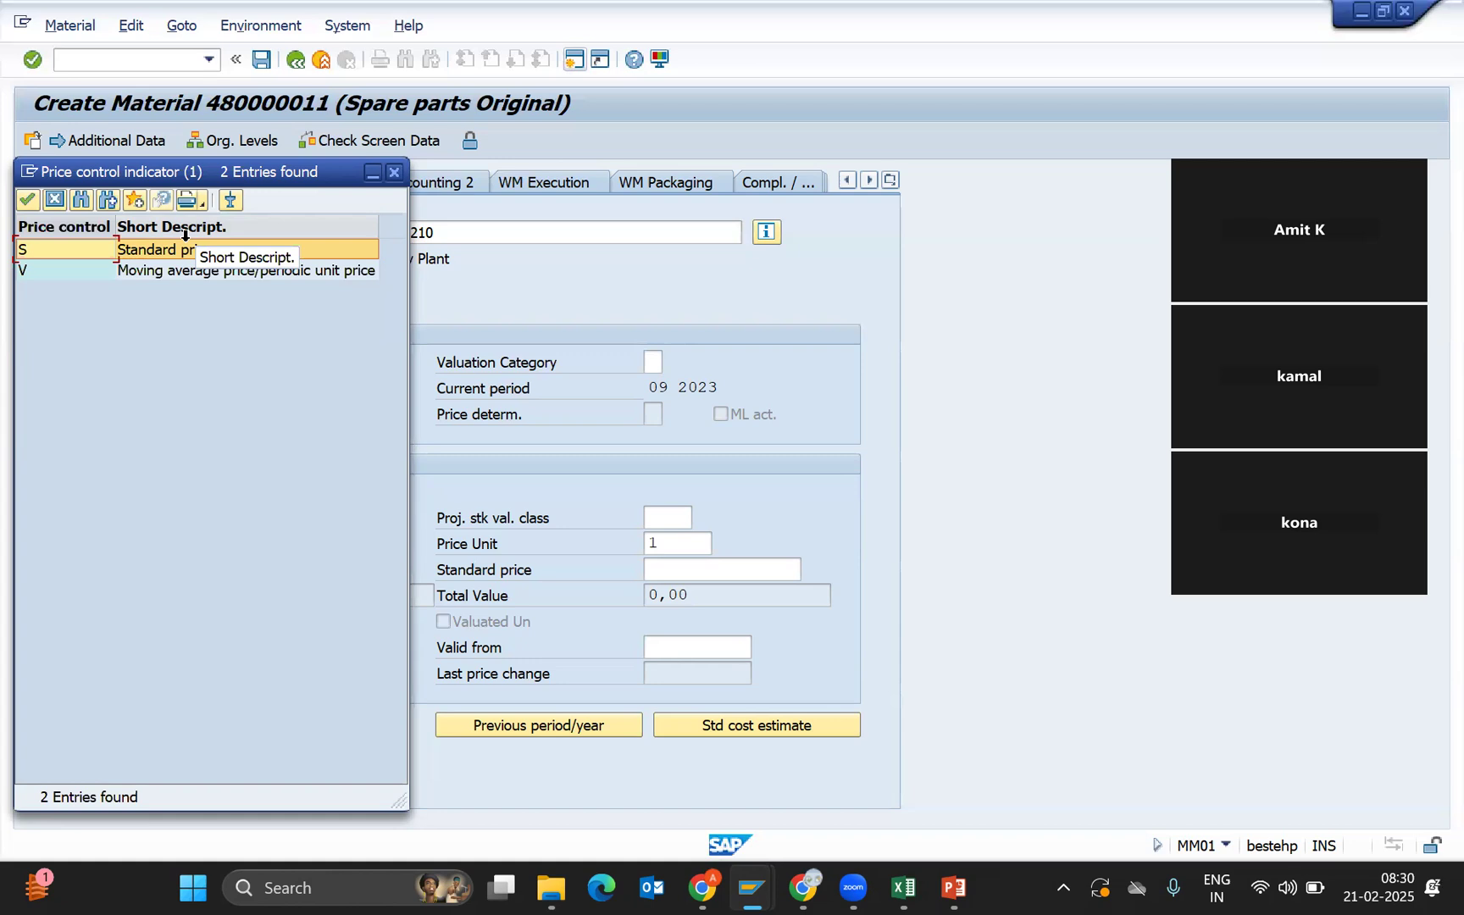
Choose V Moving average price as the material's price control.
left_click(181, 273)
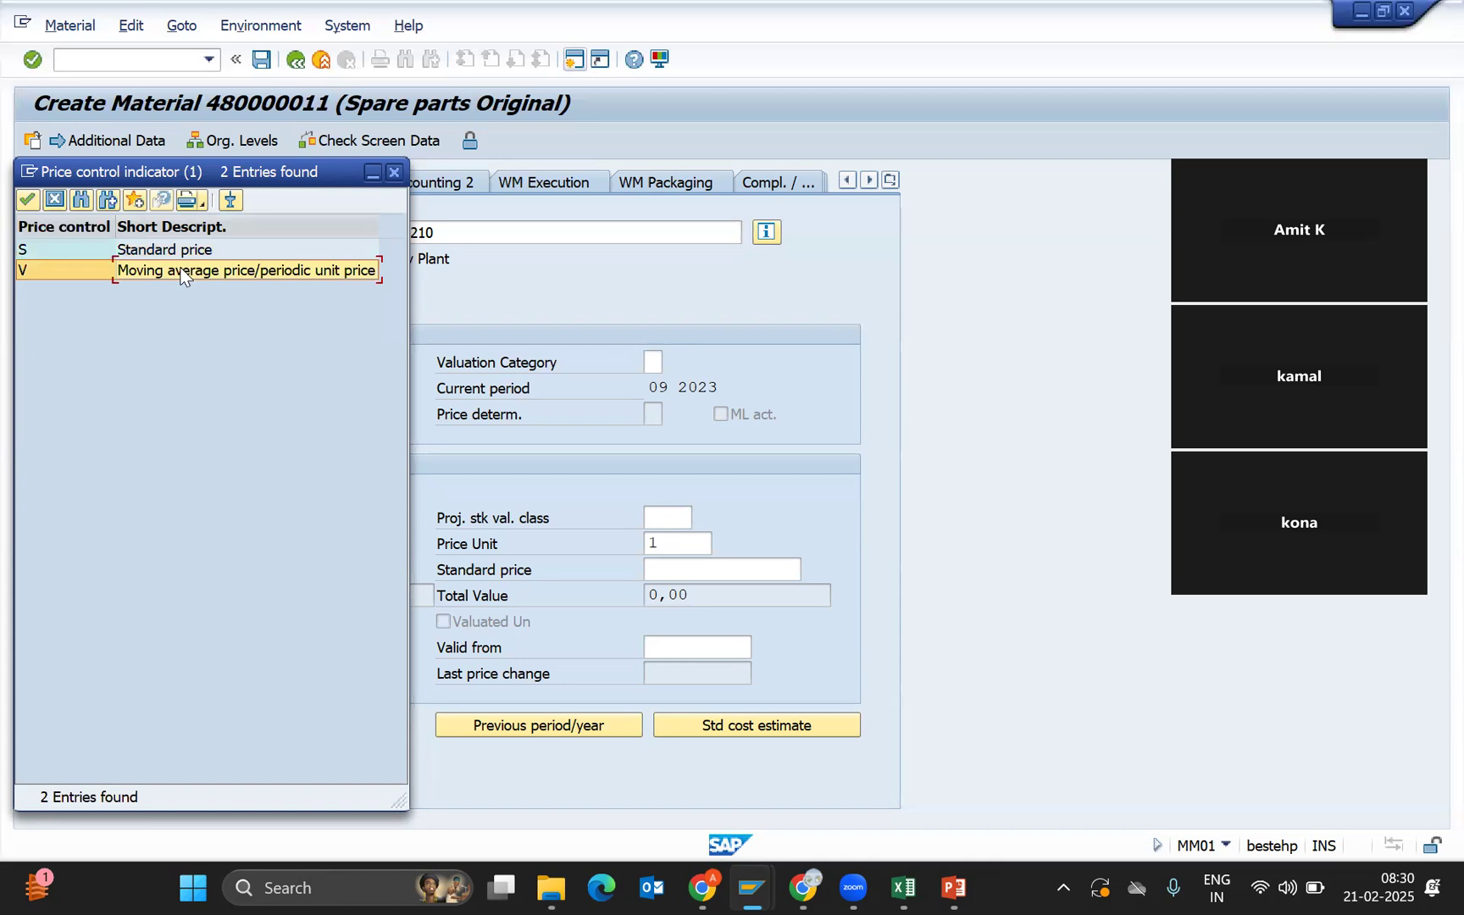
double_click(181, 273)
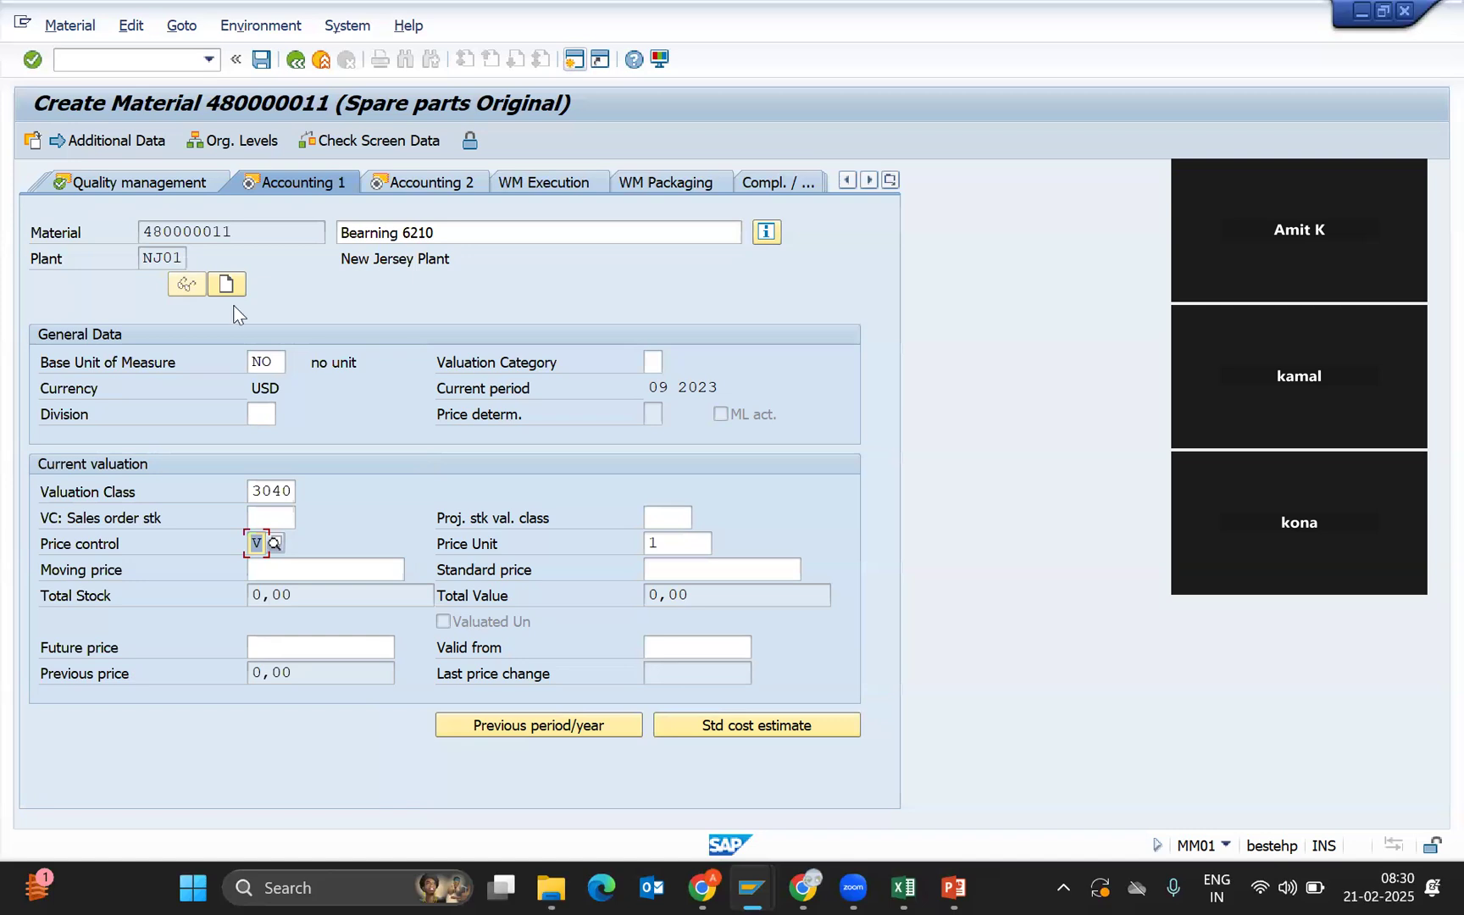
Enter a moving price of 100, then advance to the last data screen prompt.
left_click(280, 572)
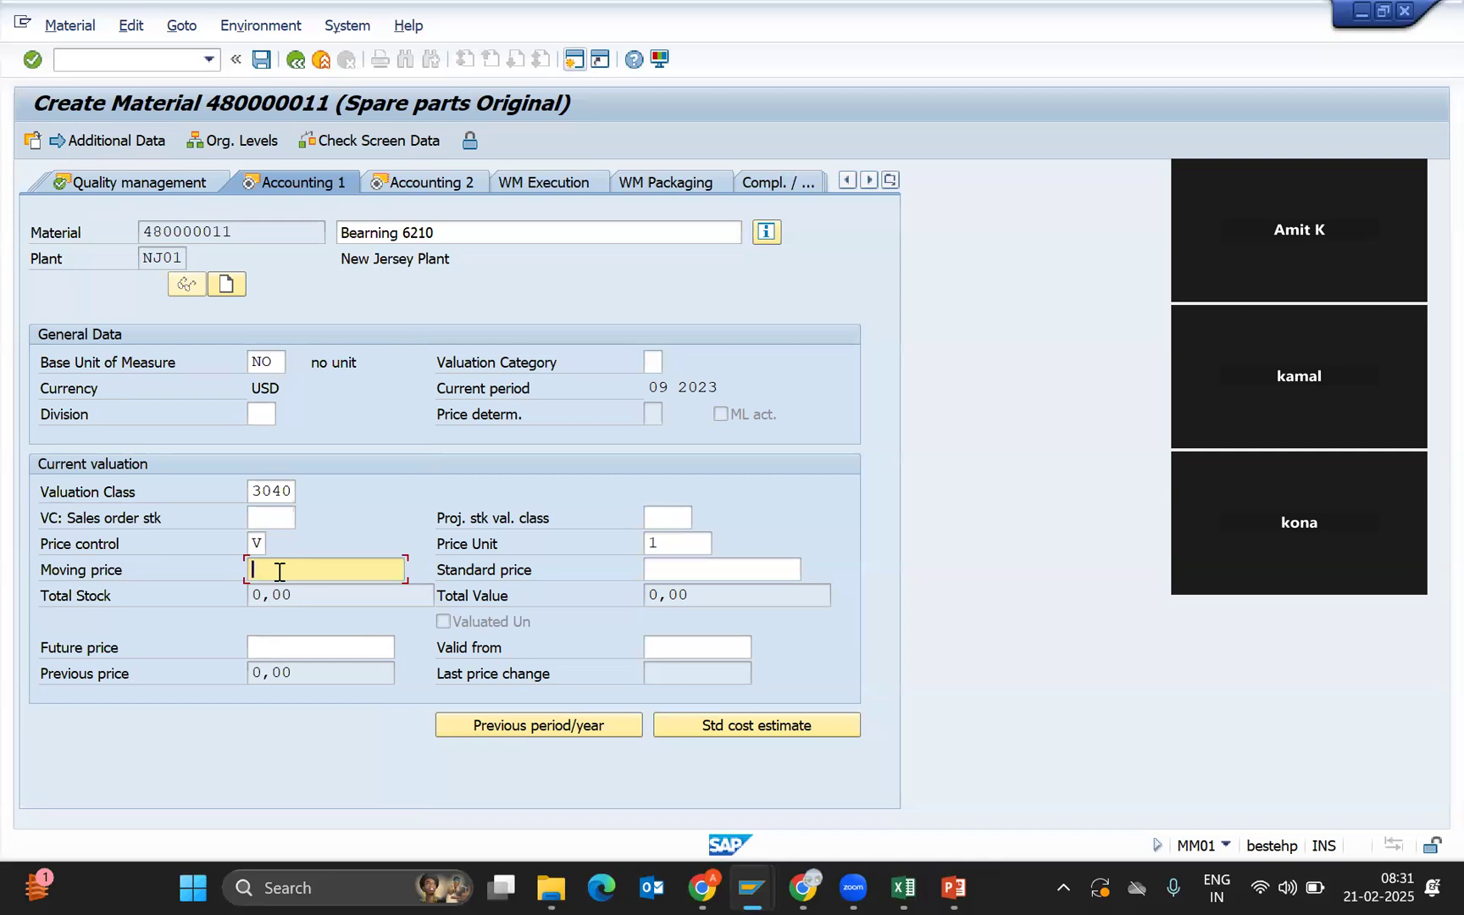
type("100")
left_click_drag(301, 565, 0, 677)
left_click(308, 573)
key("Return")
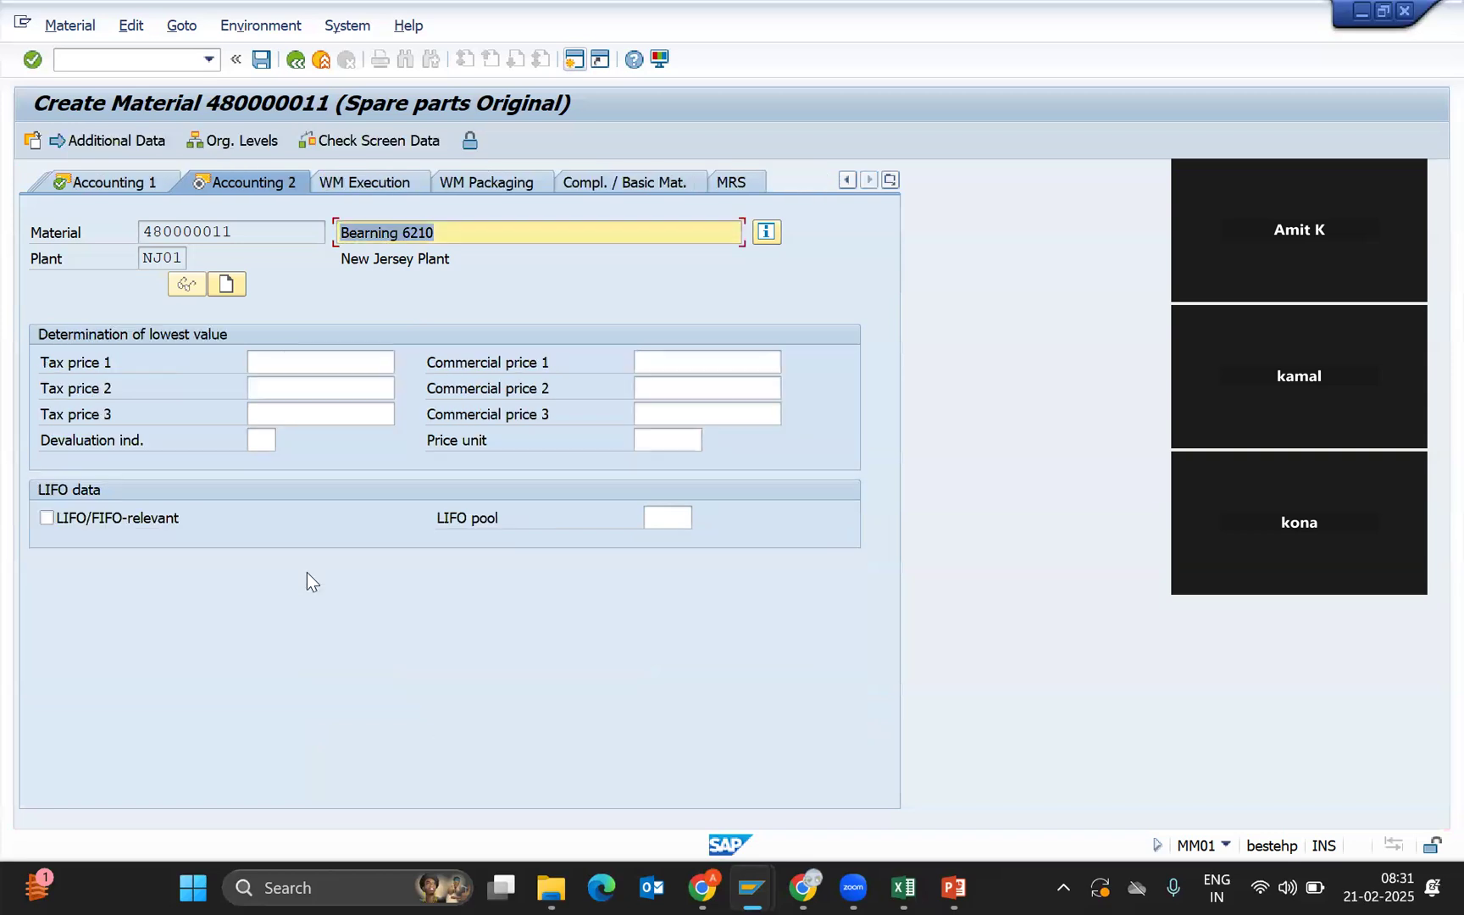
key("Return")
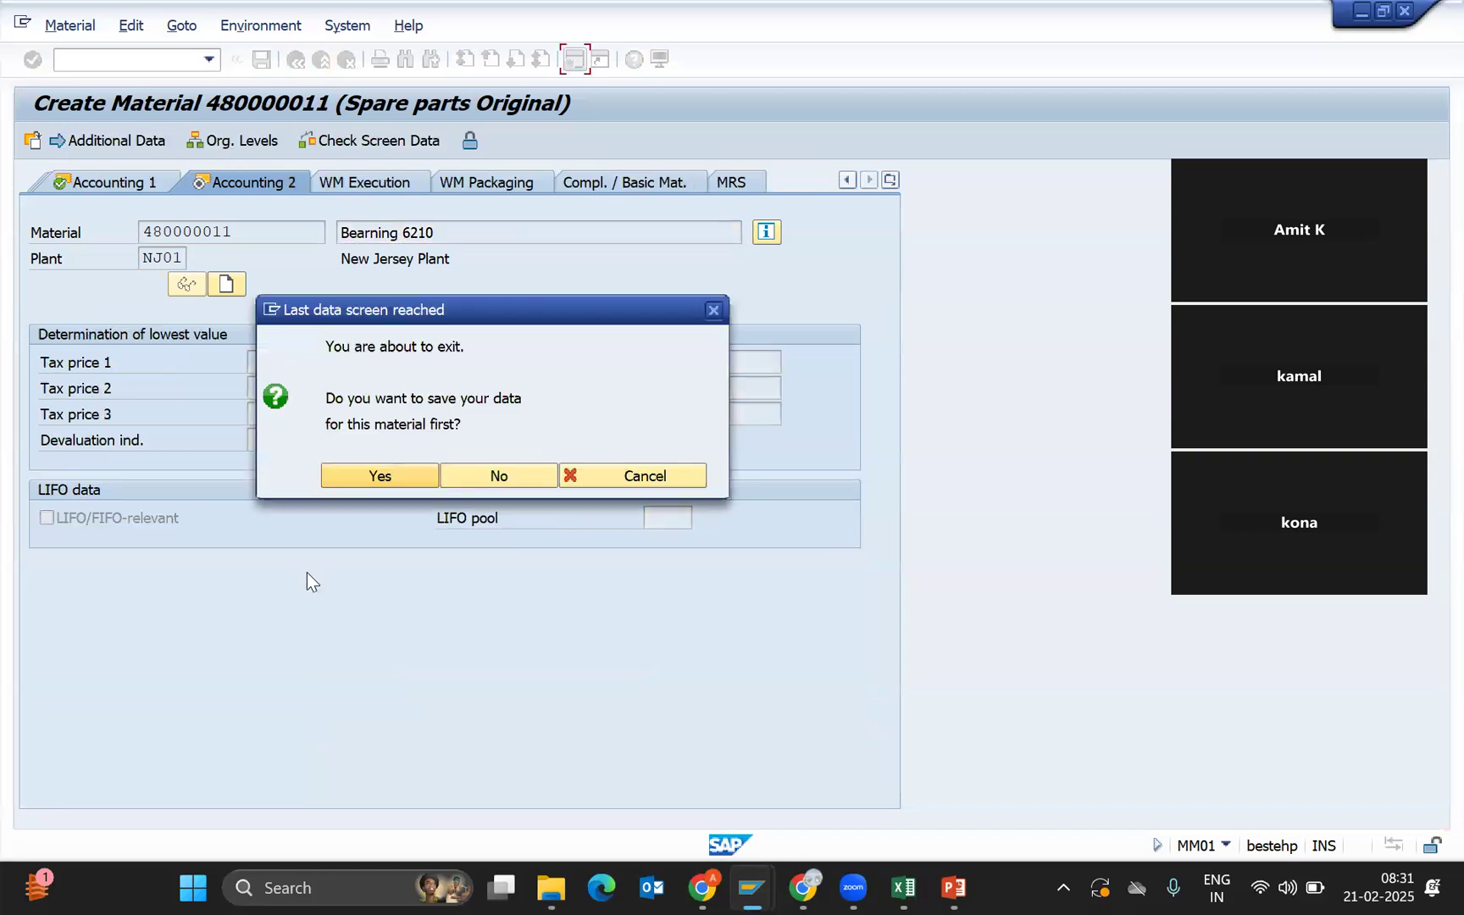
Confirm saving material 480000011 and return to SAP Easy Access.
key("Return")
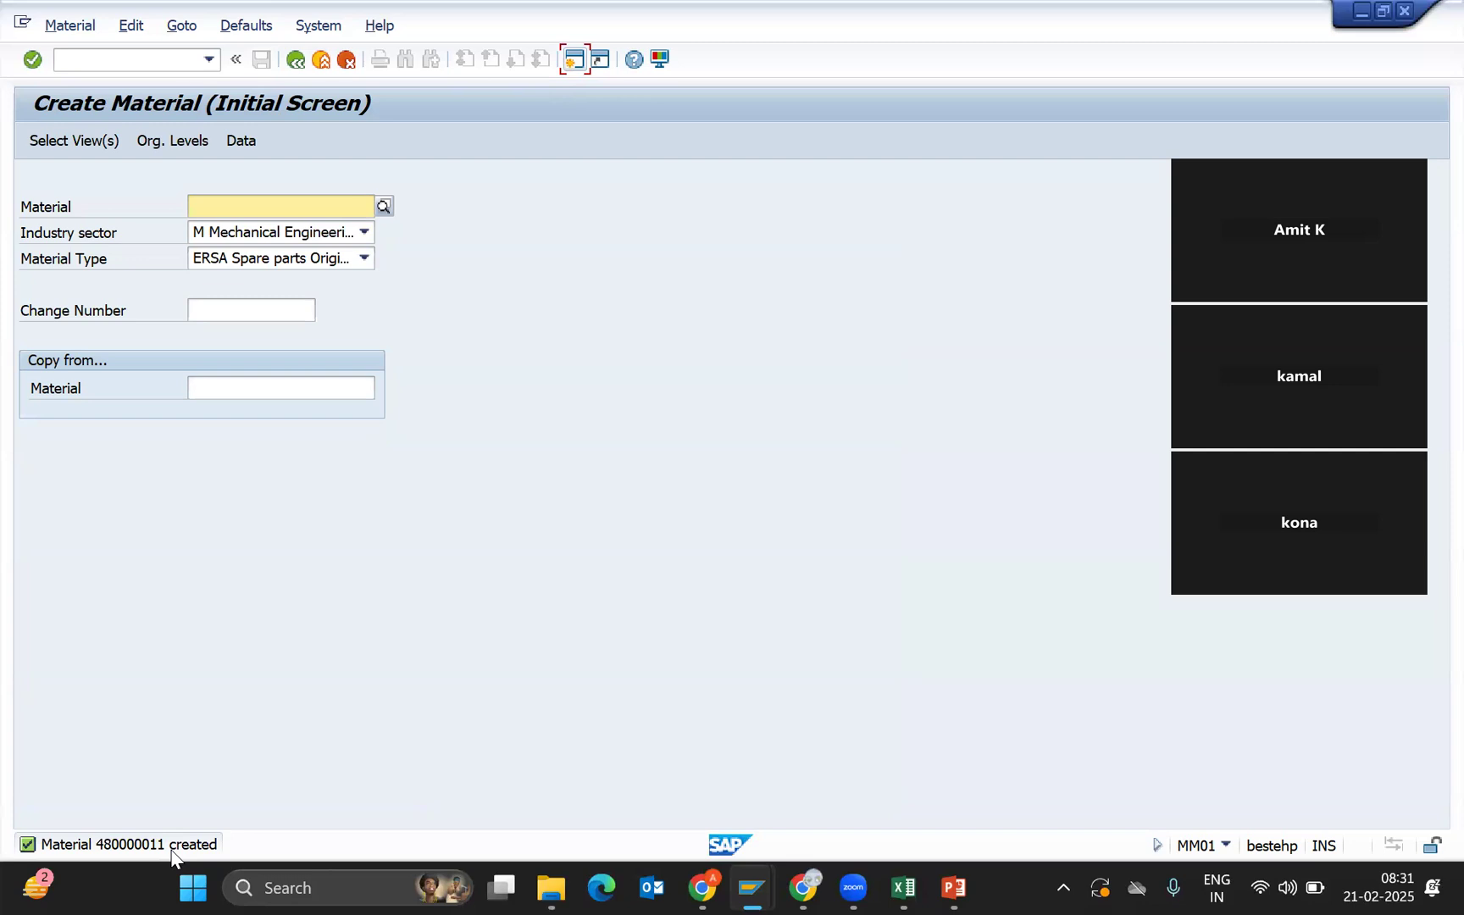
key("F3")
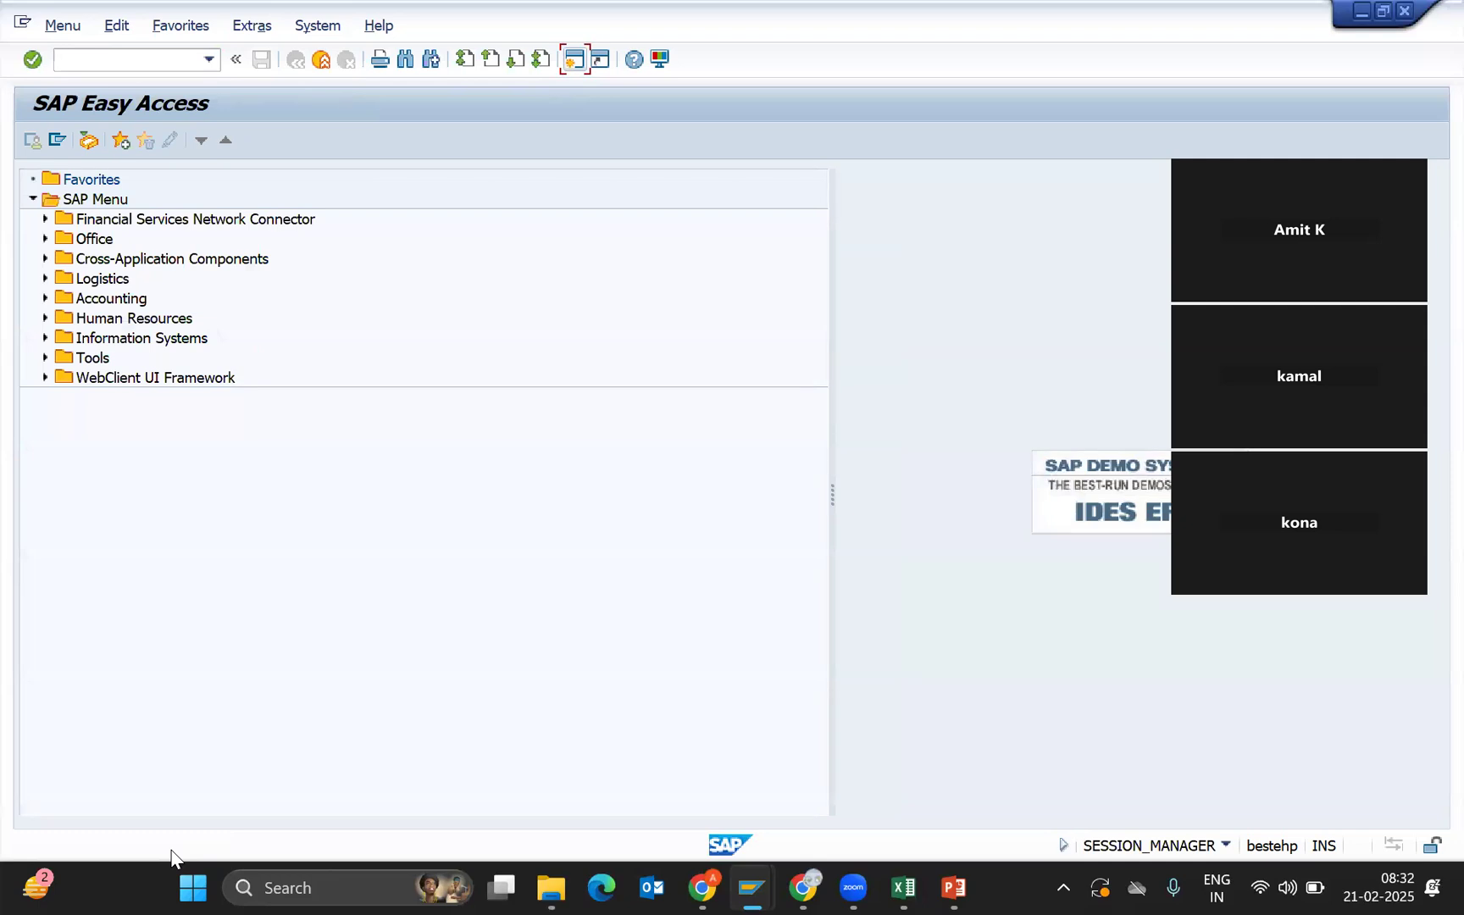
Start the MM60 Materials List and clear the prefilled material number.
type("mm60")
key("Return")
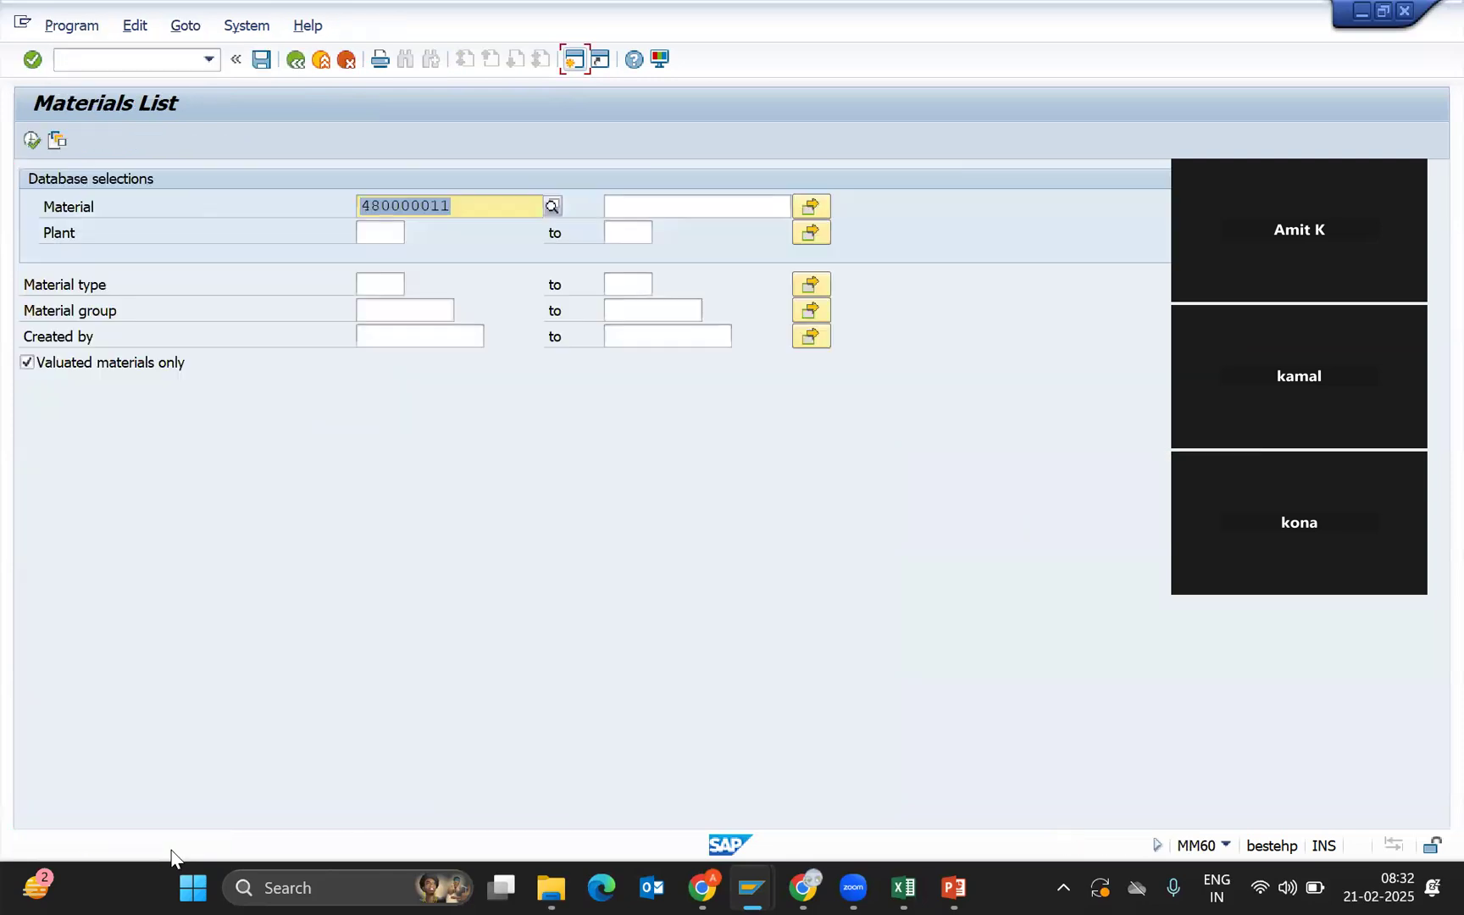
key("Delete")
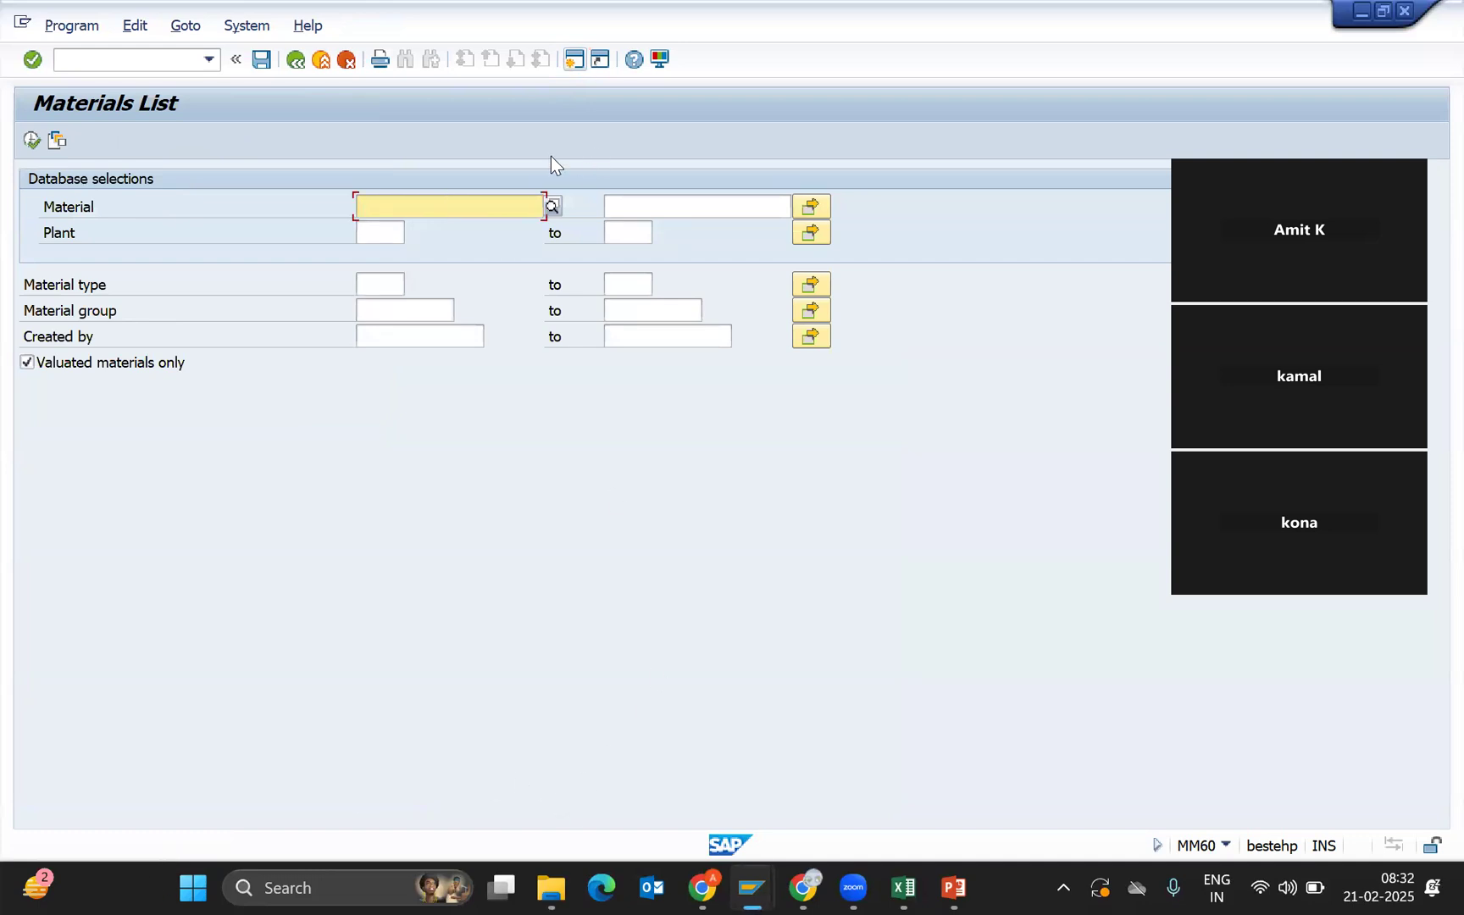
Set the plant to NJ01 and execute the Materials List report.
left_click(382, 231)
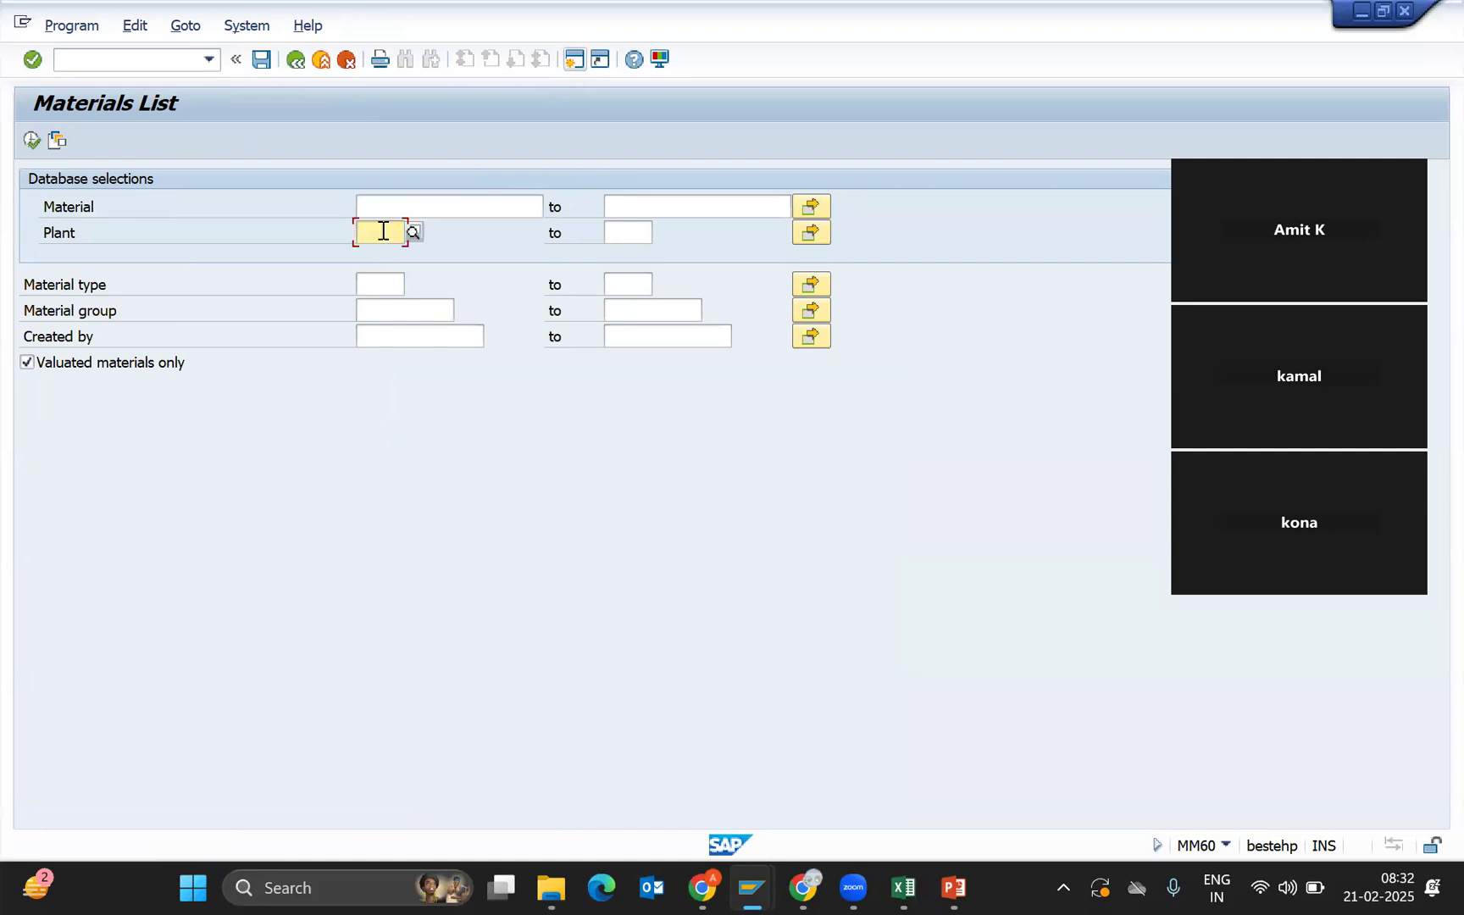
left_click(391, 277)
left_click(385, 320)
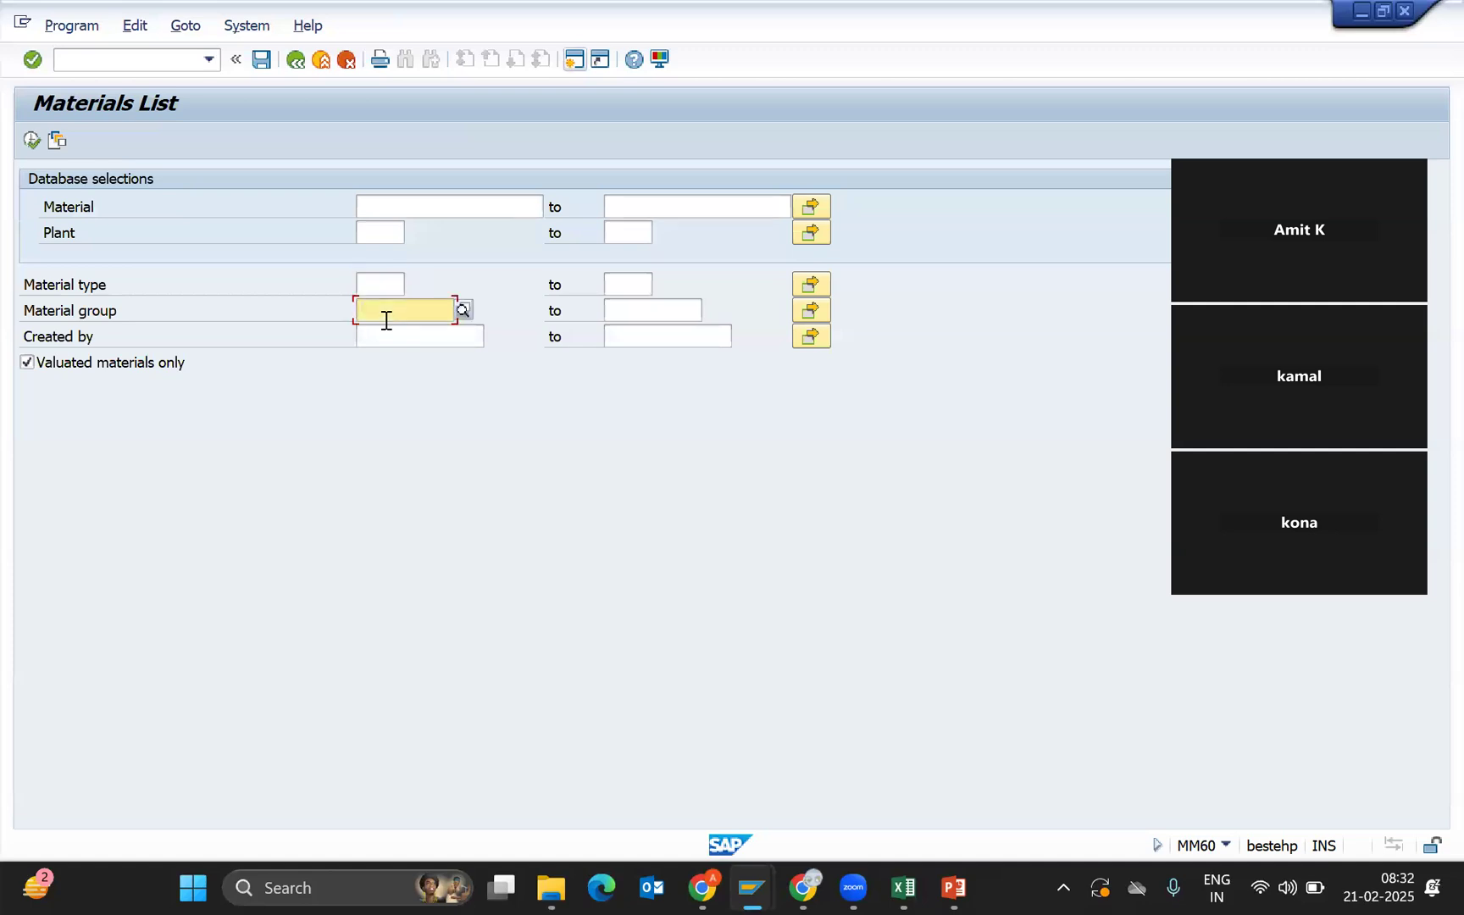
left_click(377, 230)
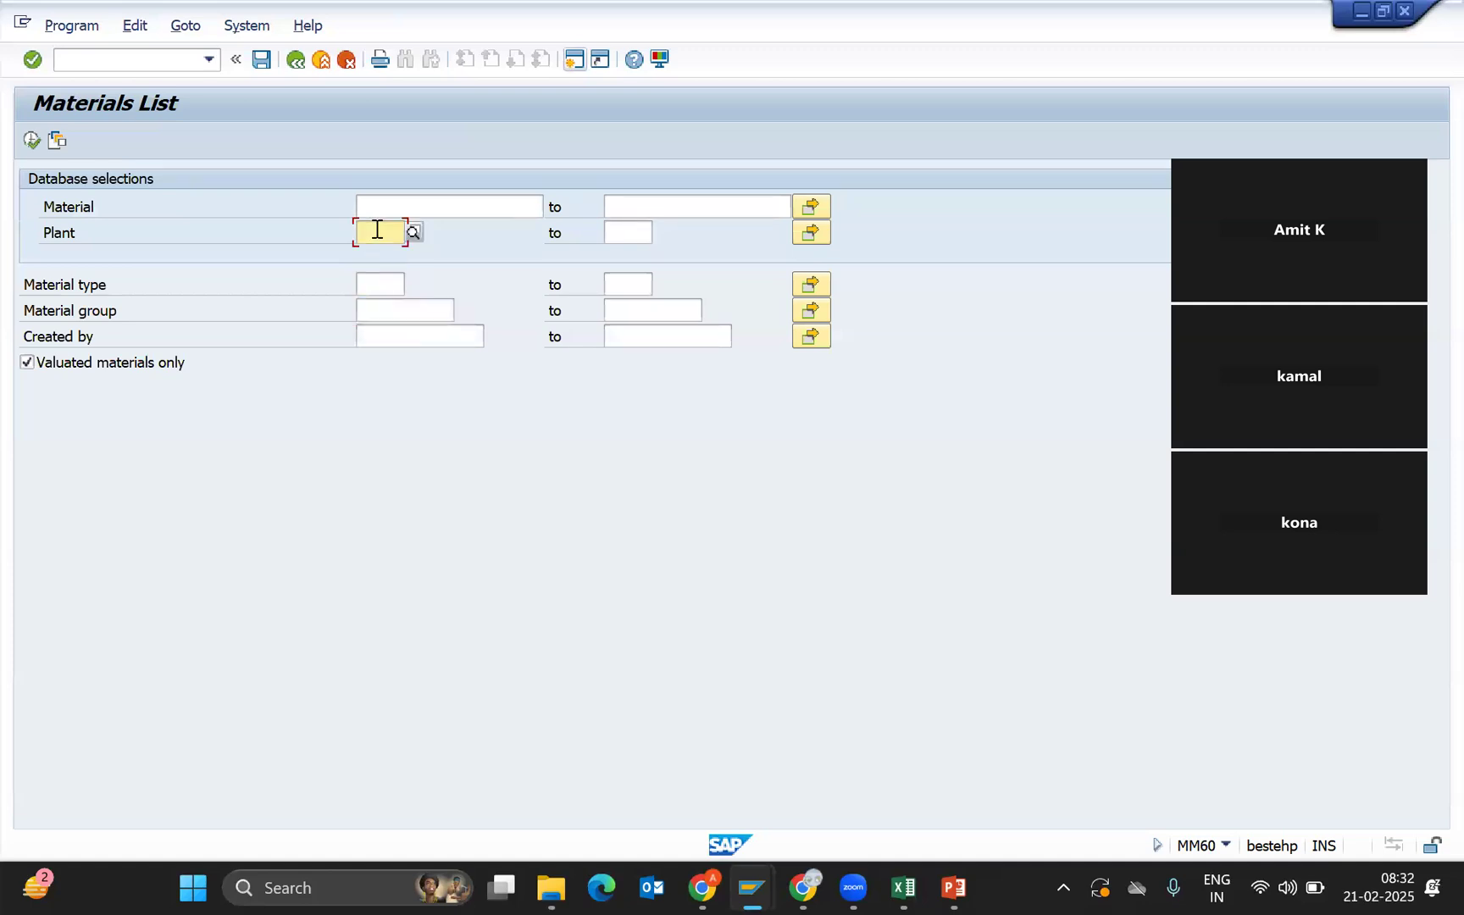
type("n")
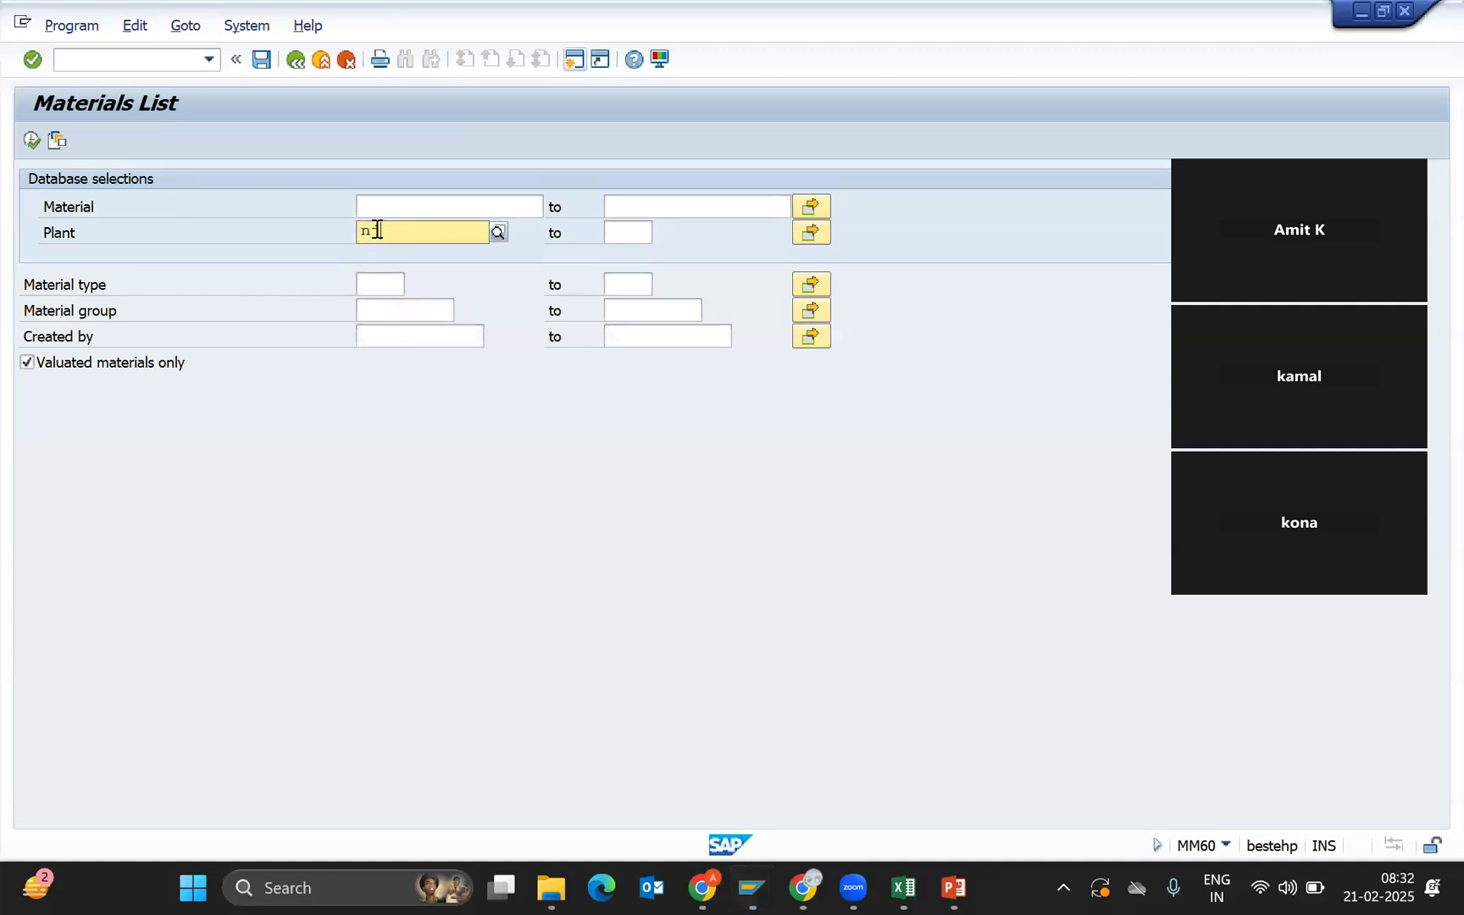
type("j01")
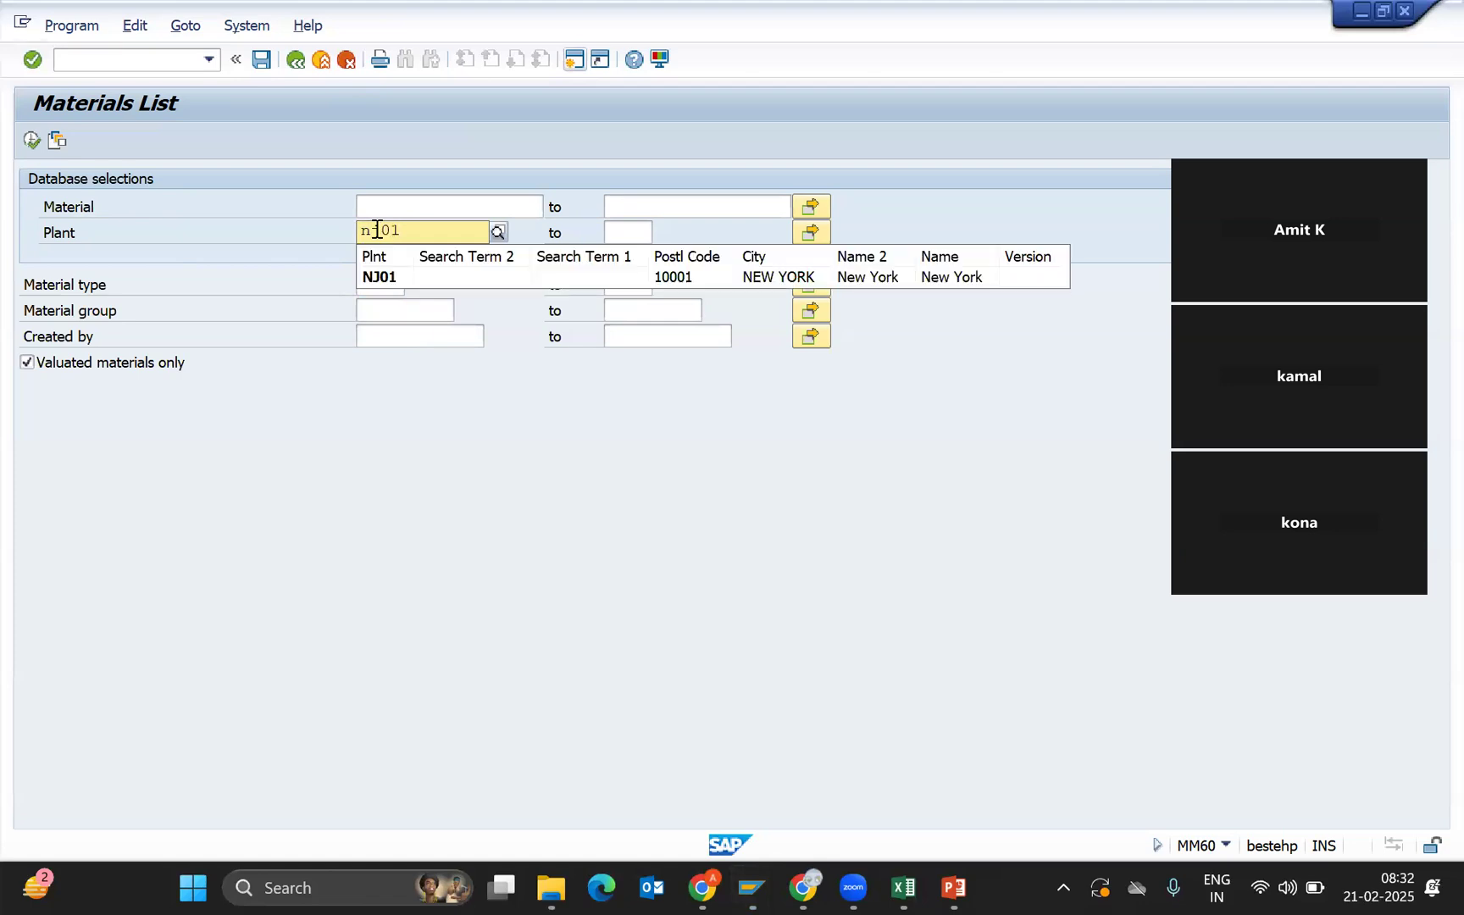
key("Return")
double_click(376, 230)
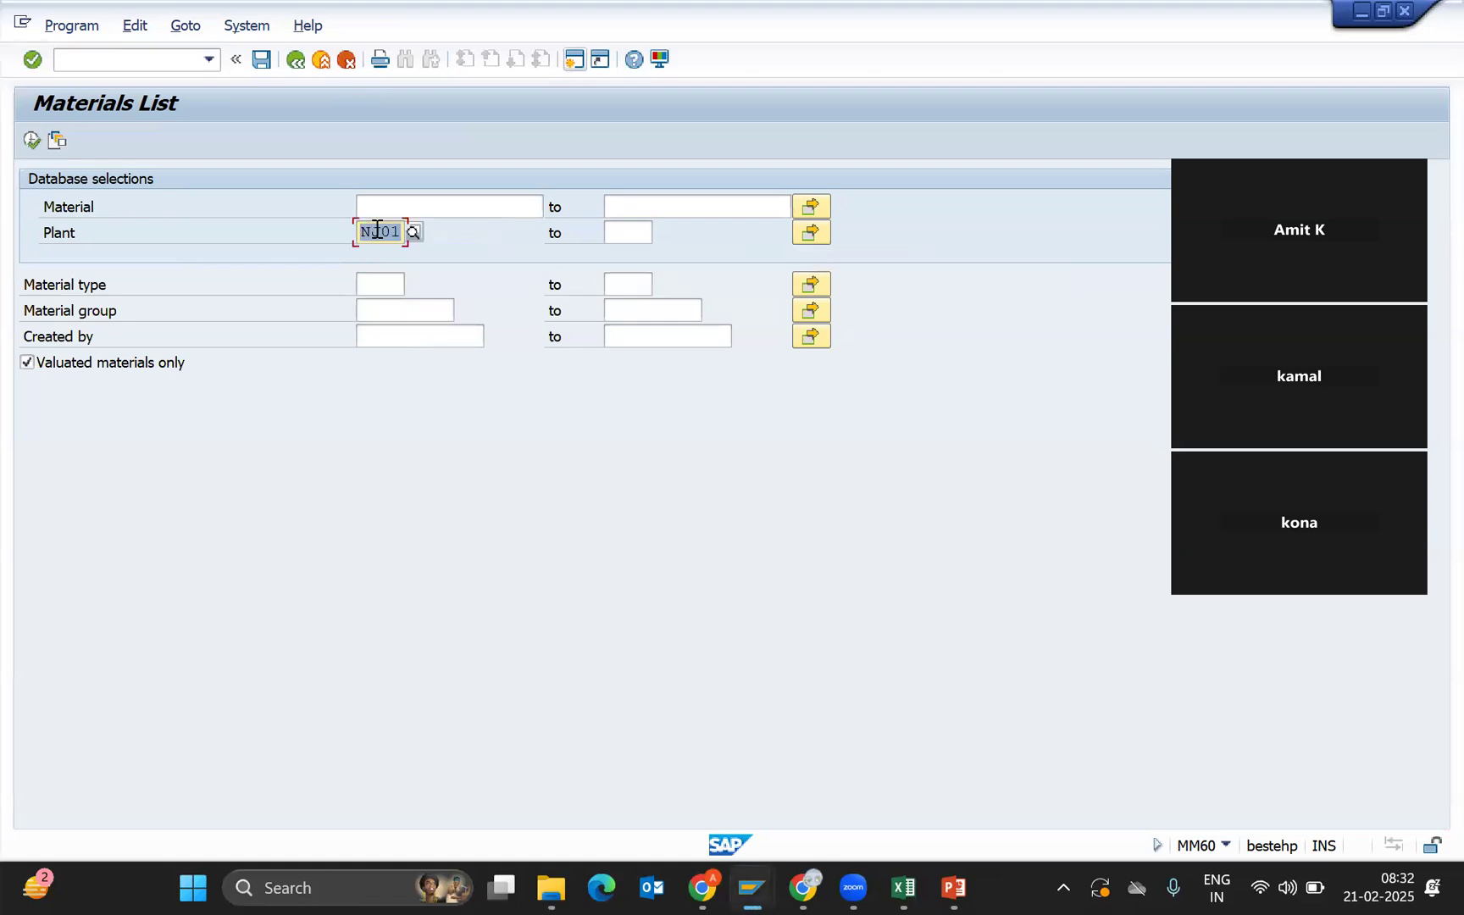
left_click(31, 141)
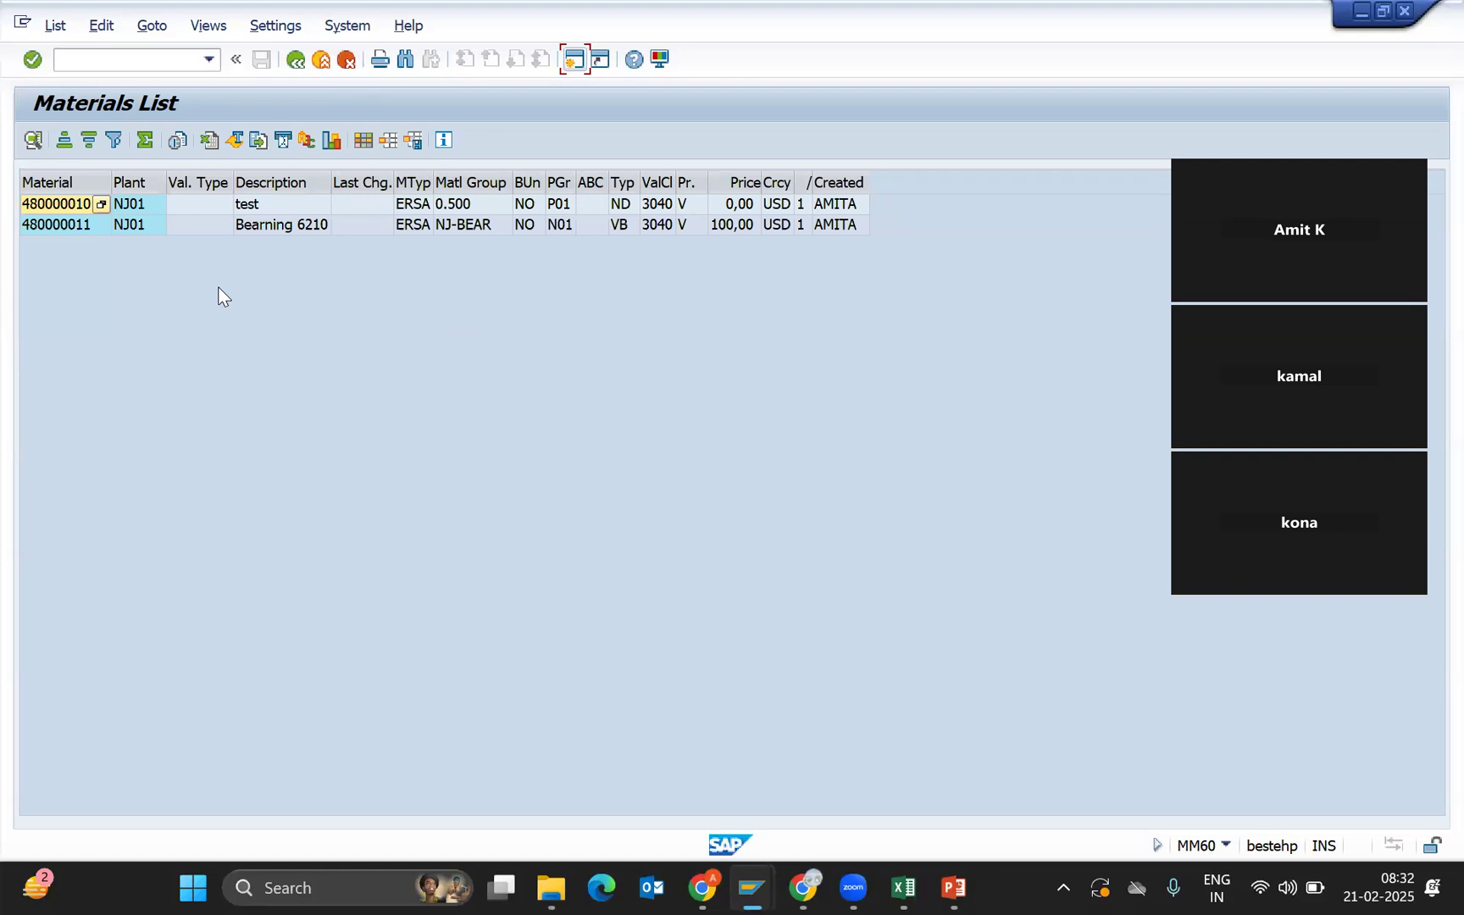
left_click(68, 203)
left_click(61, 221)
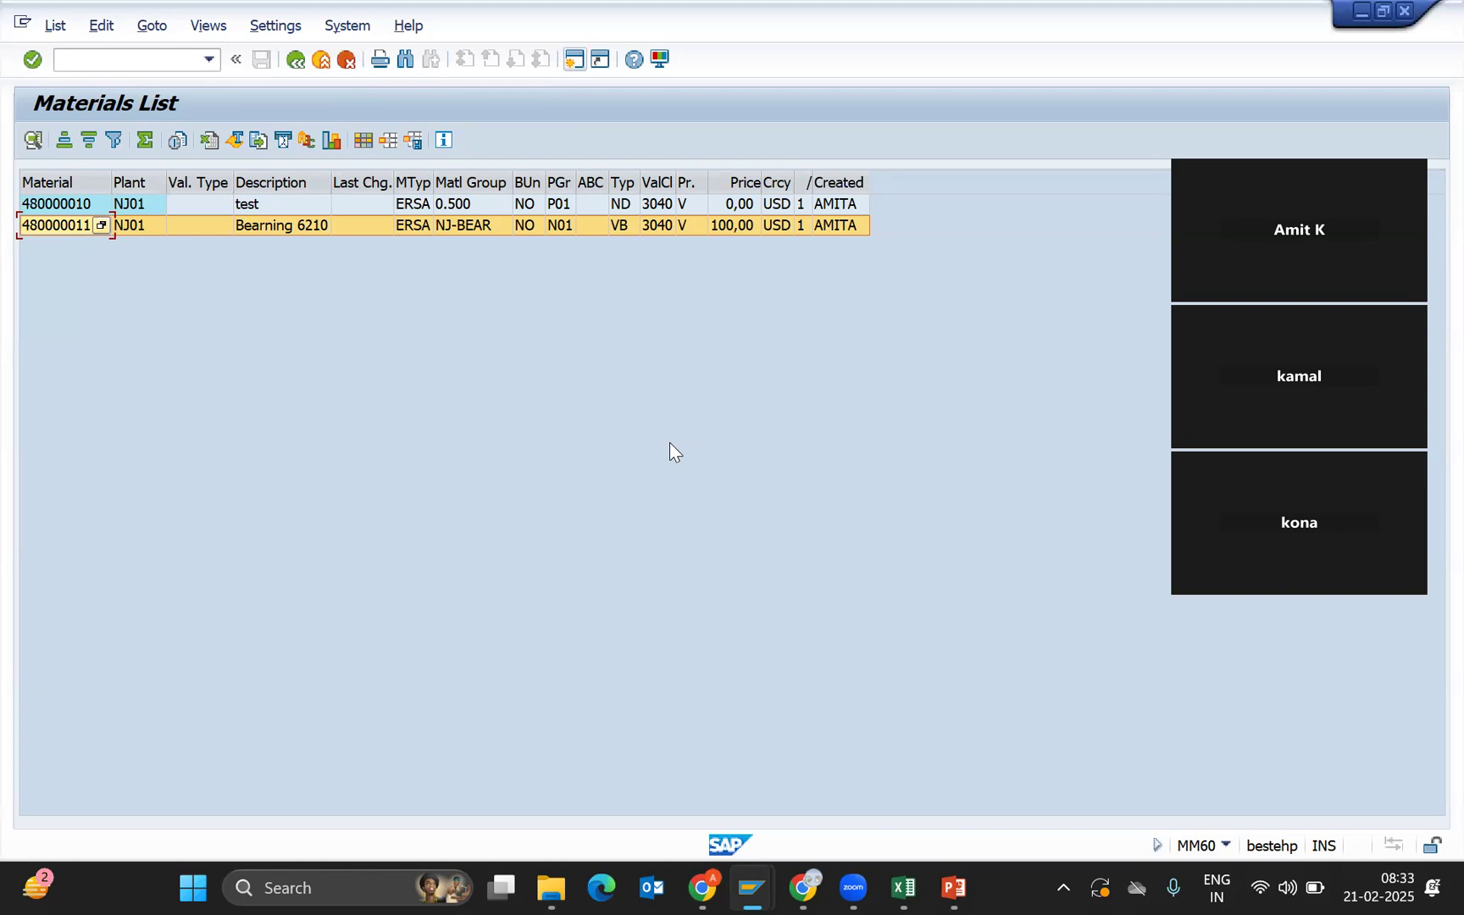
left_click(57, 206)
left_click(54, 223)
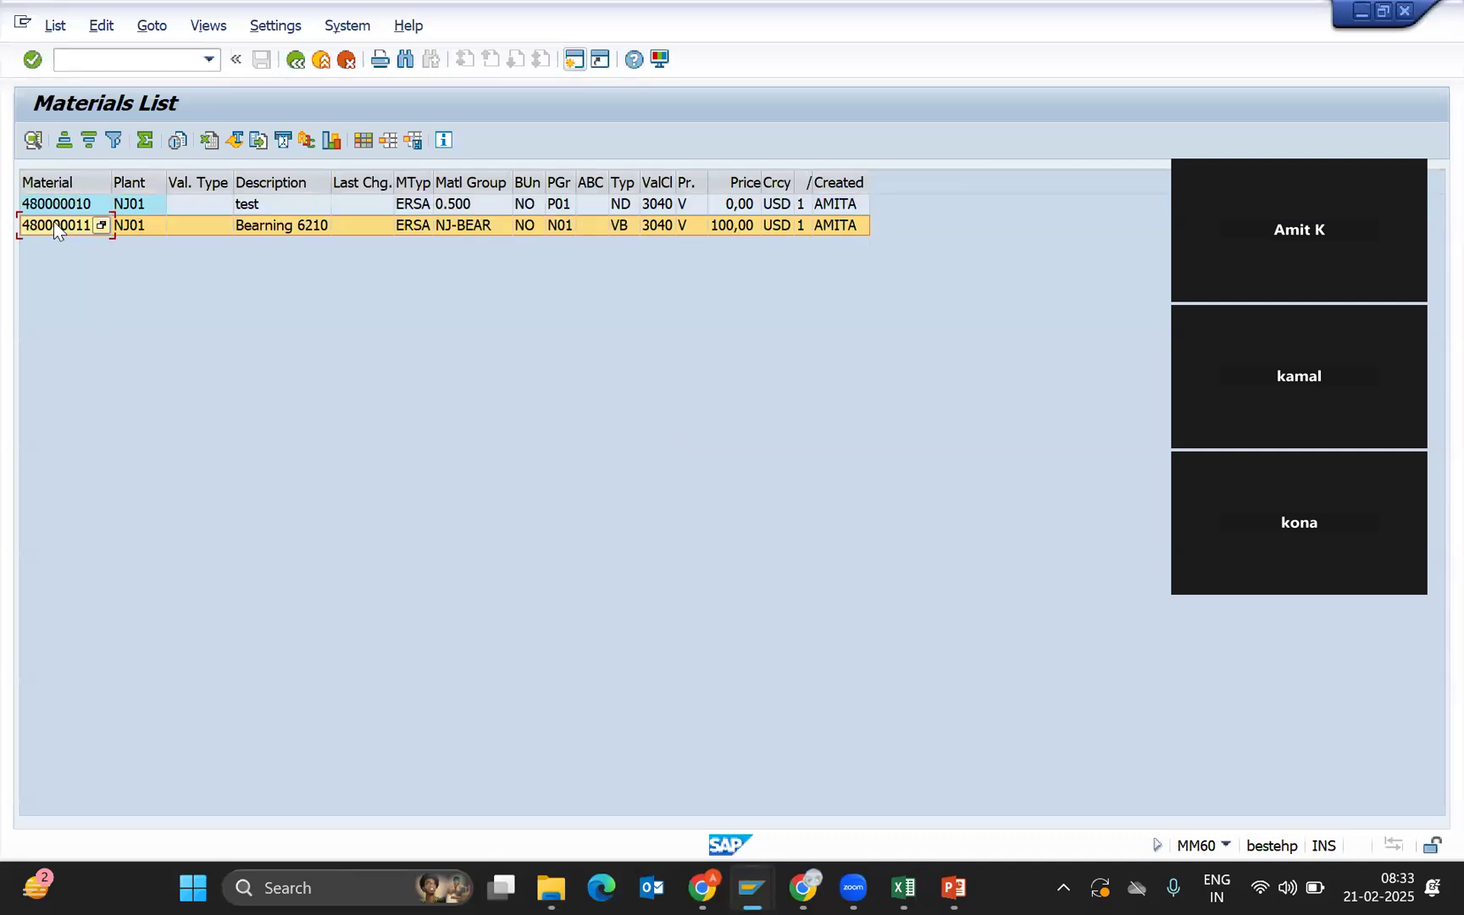